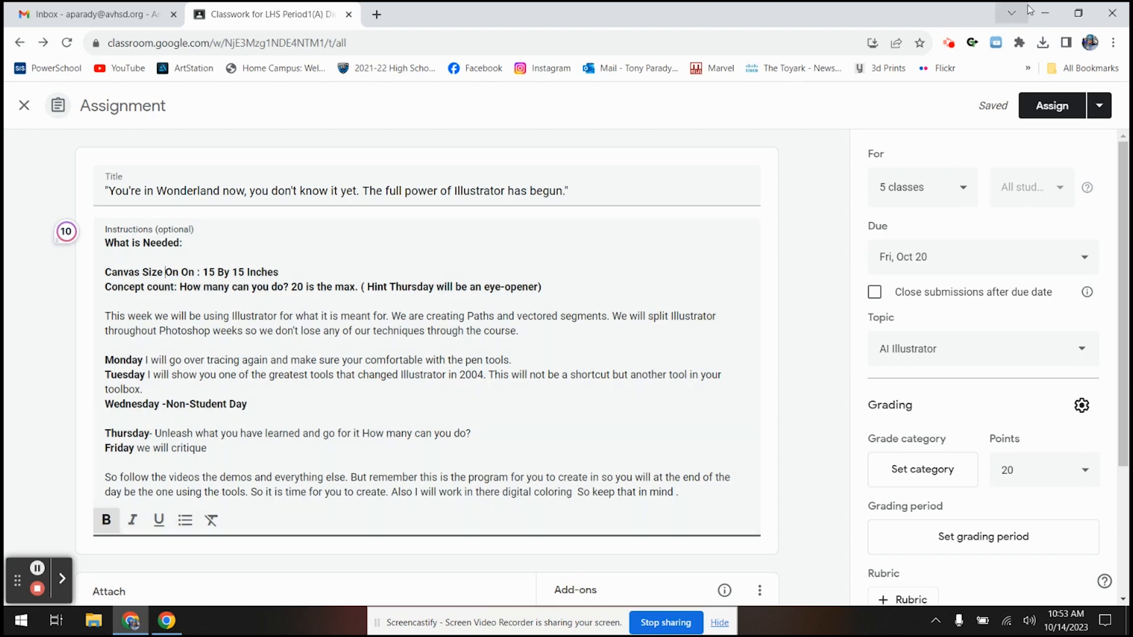
Step: Minimize the Google Classroom Chrome window and open the Start menu app list
click(1045, 13)
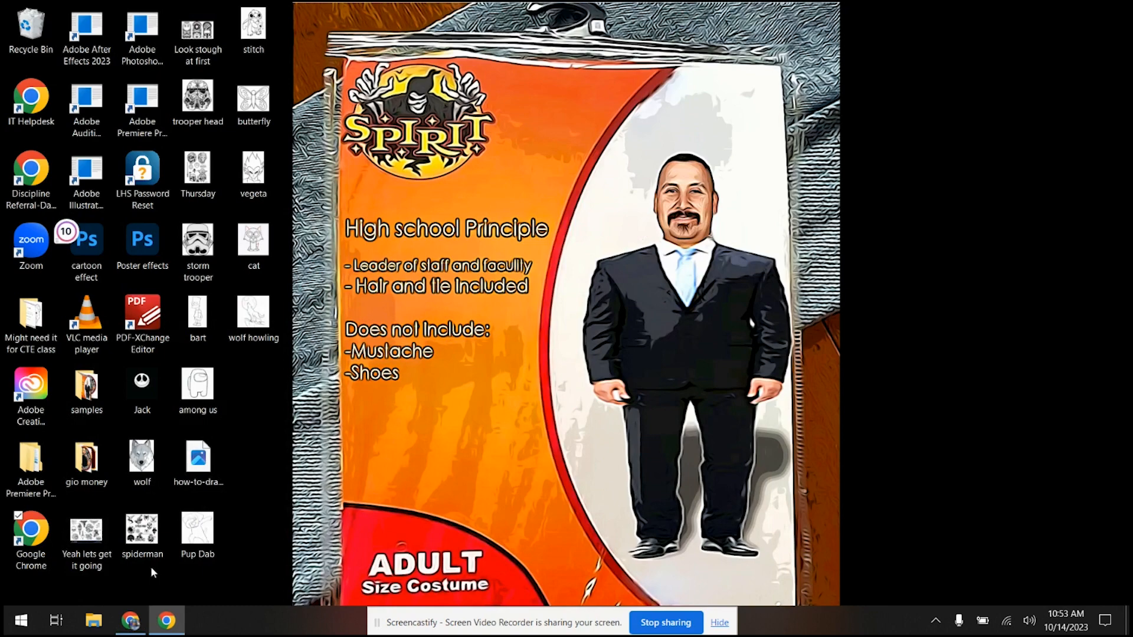
click(21, 620)
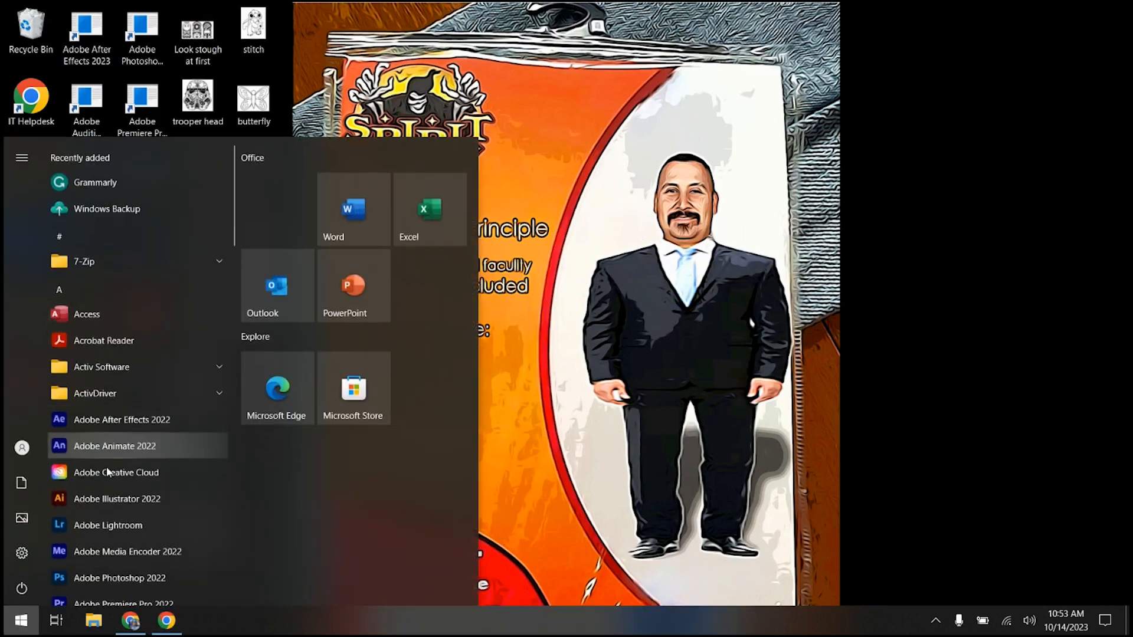
Step: Launch Adobe Illustrator 2022 and open new-document settings for a 15 x 15 in page
click(110, 500)
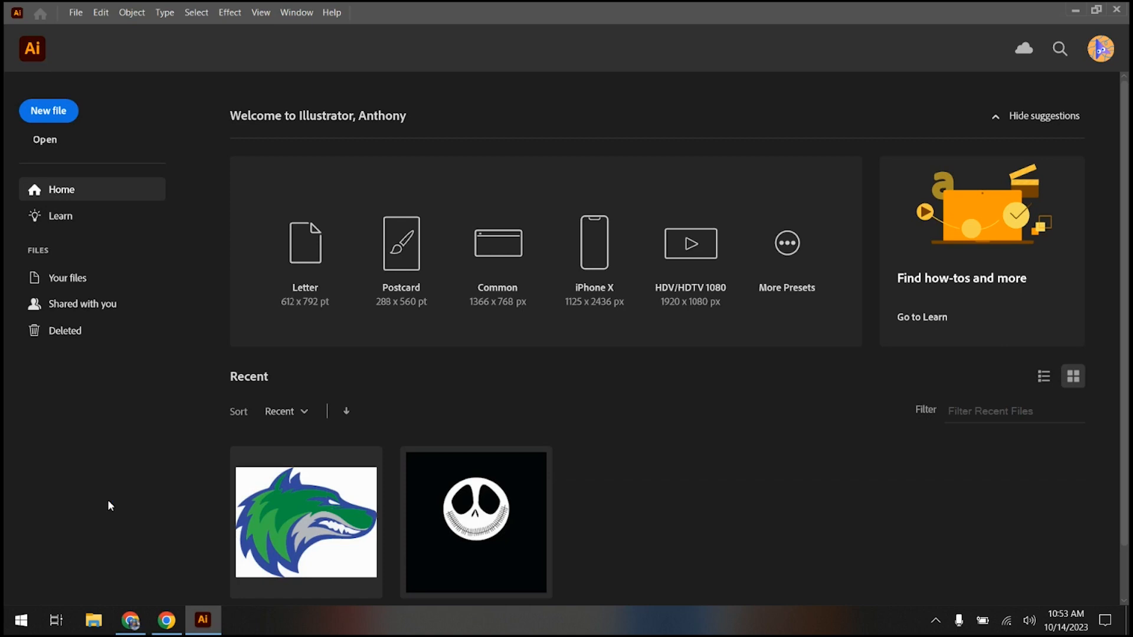
click(53, 112)
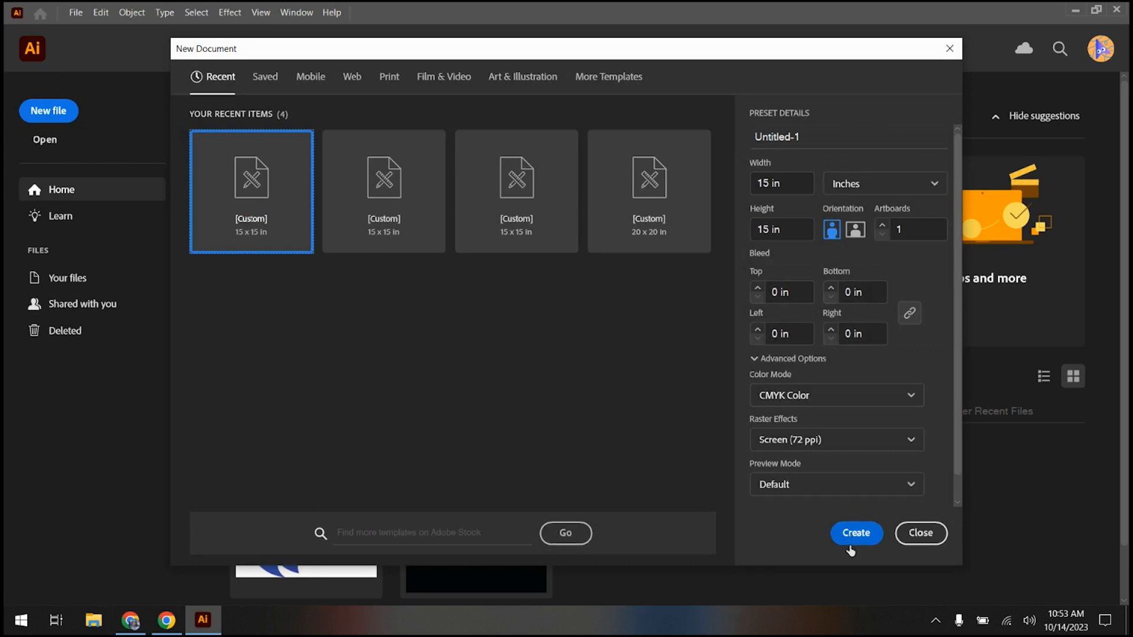
Step: Create the blank 15 x 15 in CMYK document Untitled-1
click(864, 535)
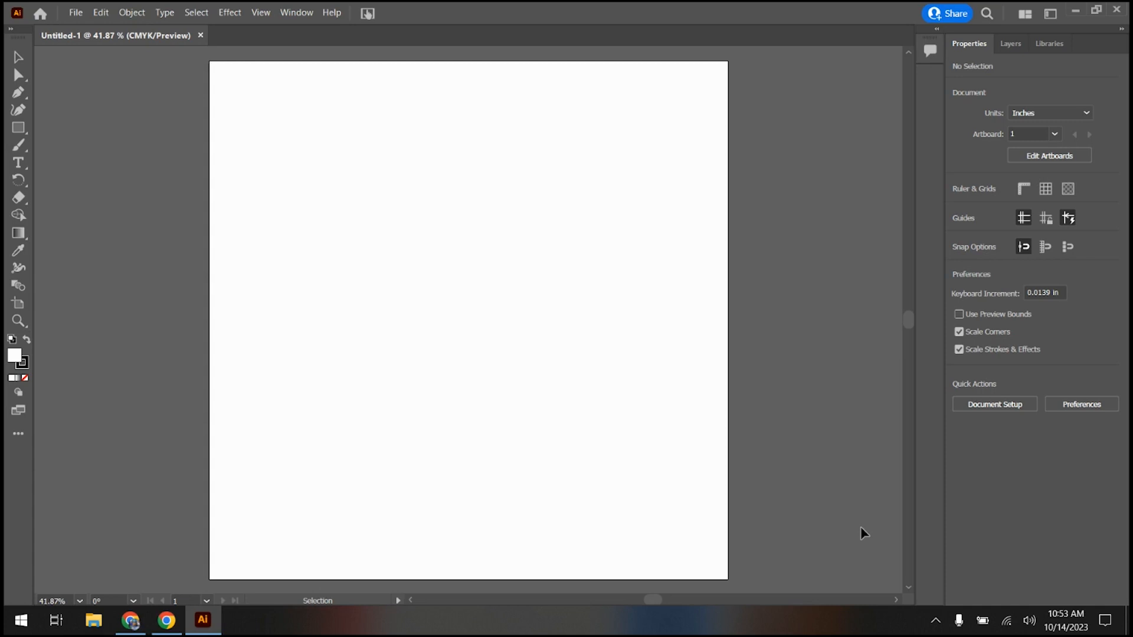
click(80, 13)
Step: Open storm trooper.jpg from the computer
click(95, 56)
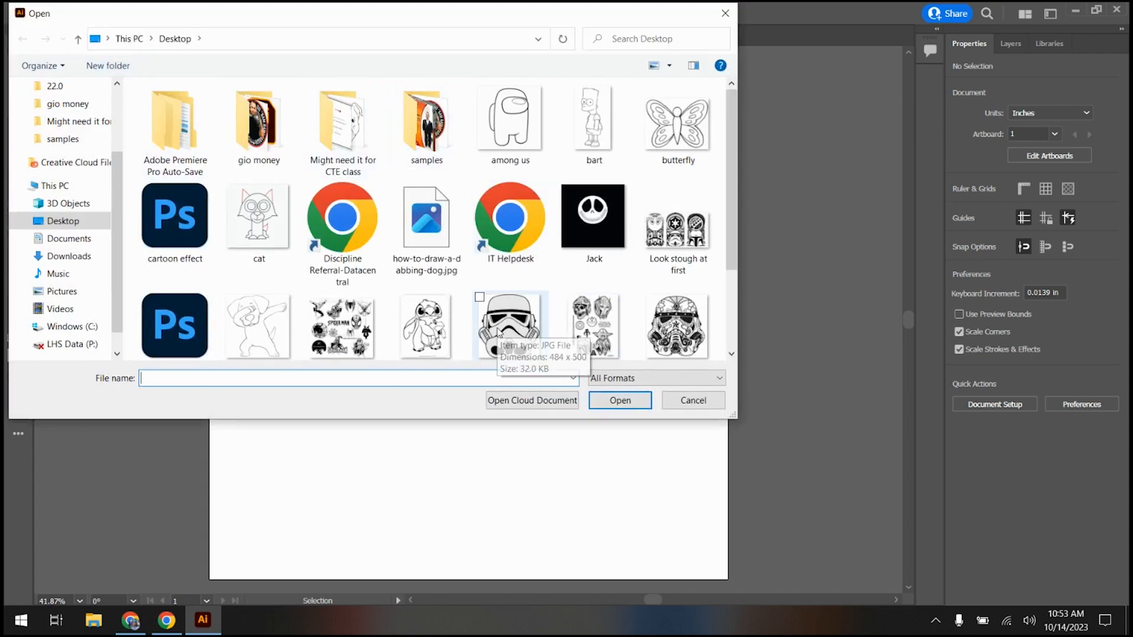
scroll(498, 332, down, 3)
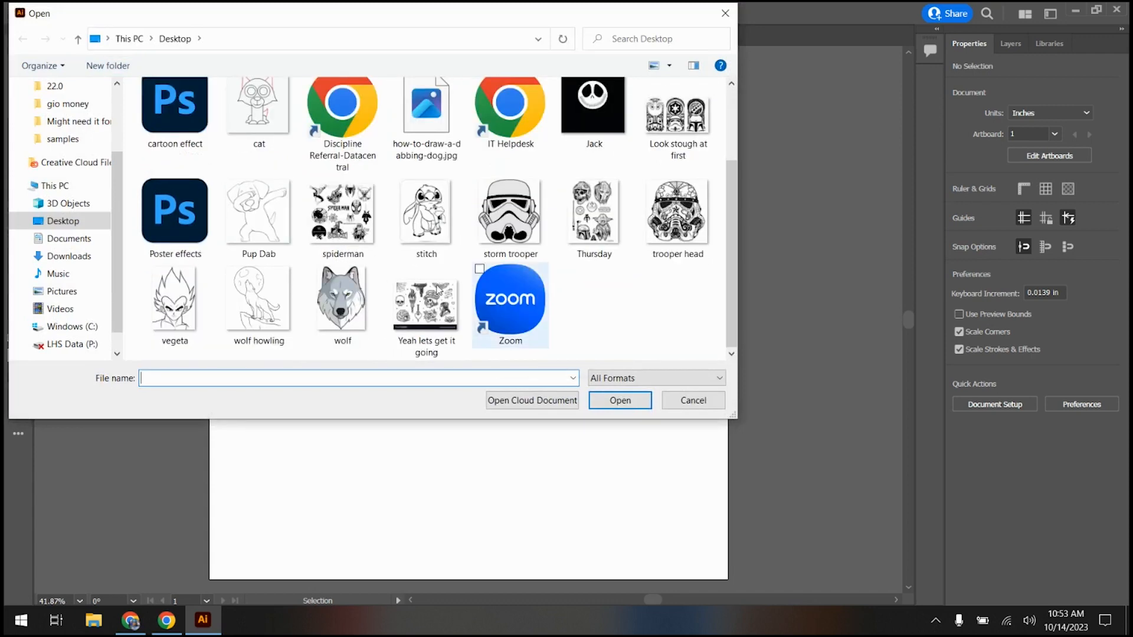
click(516, 227)
click(621, 401)
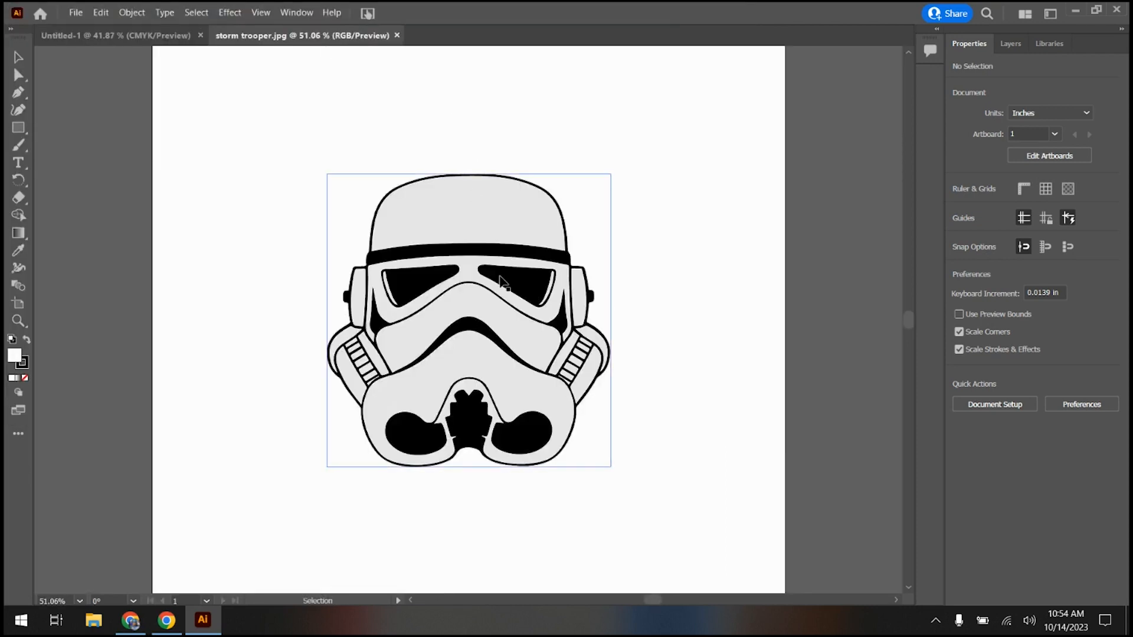
Step: Copy the helmet image into Untitled-1 and close the storm trooper.jpg file
click(500, 277)
click(960, 208)
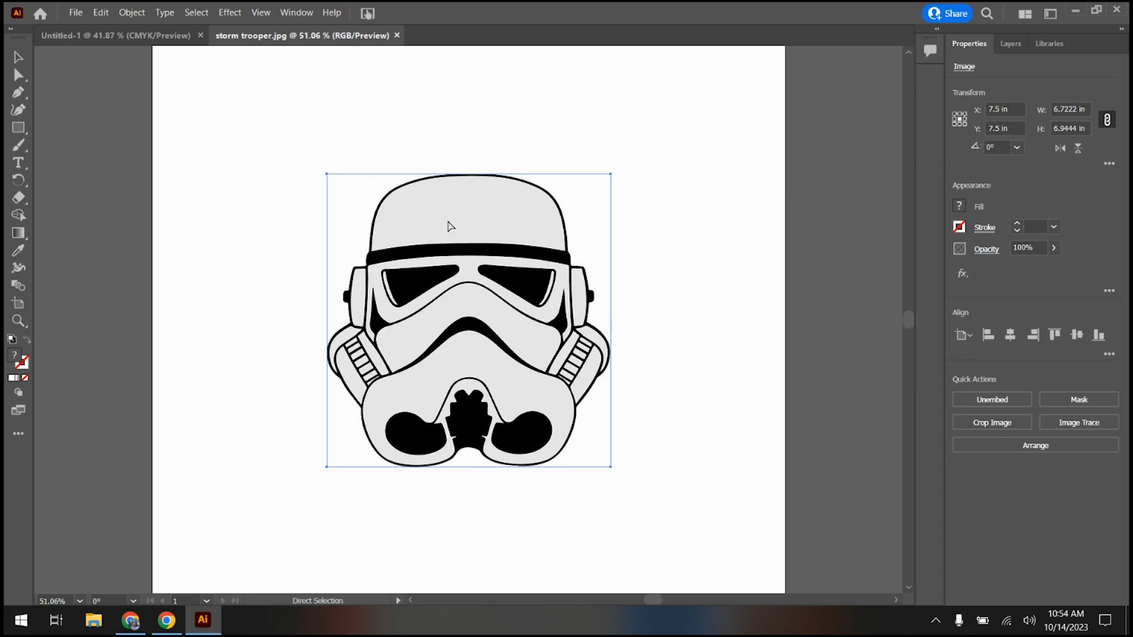
click(137, 40)
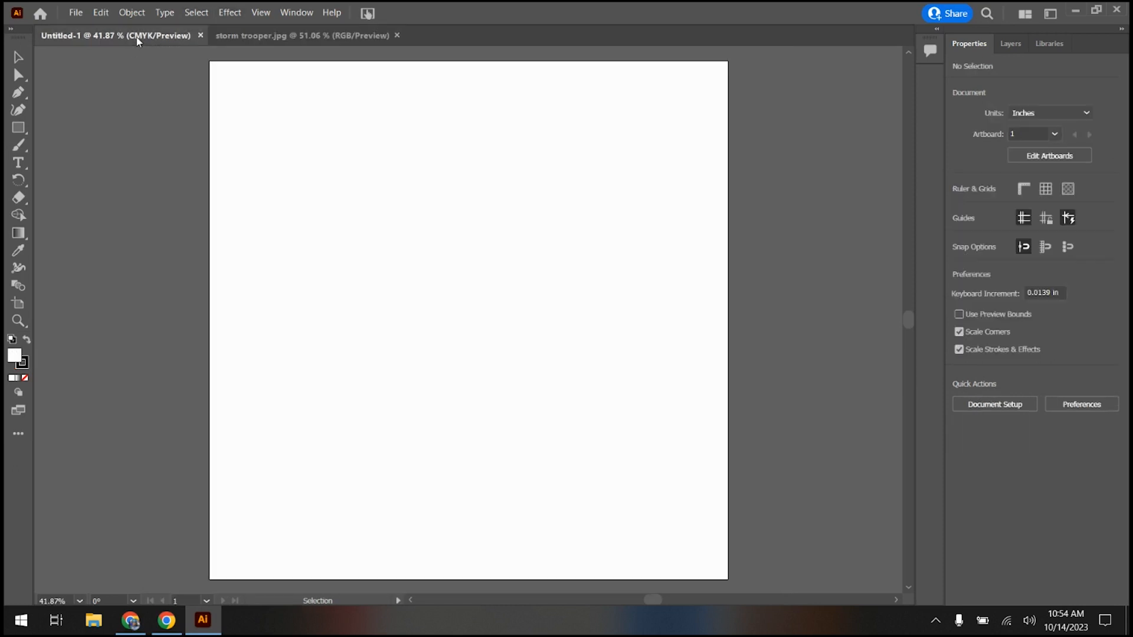
key(ctrl+v)
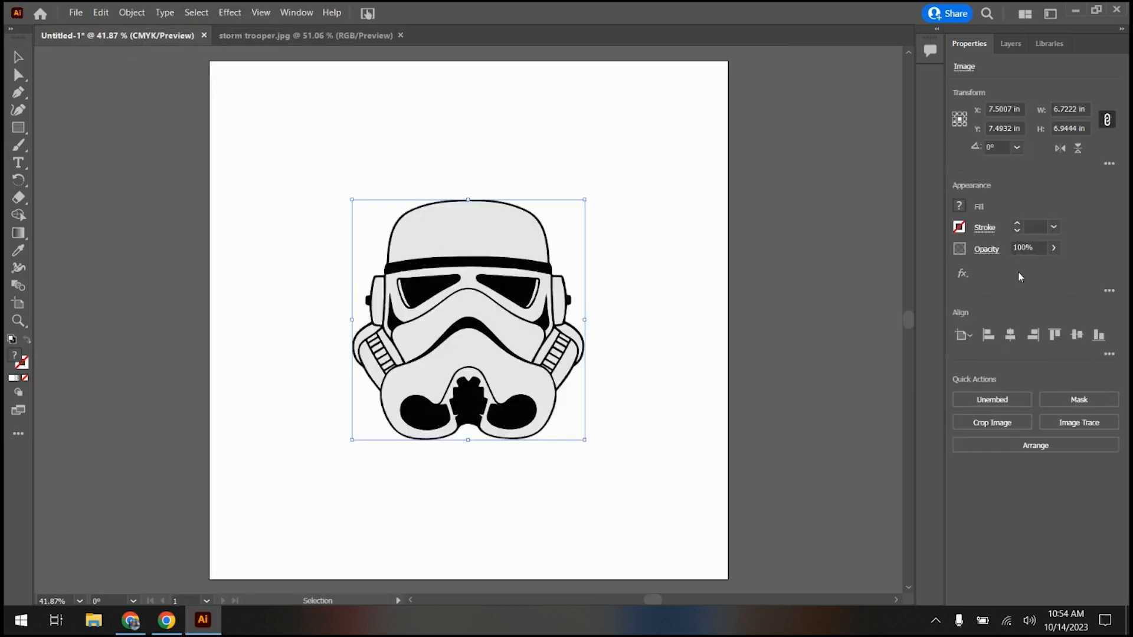
click(960, 206)
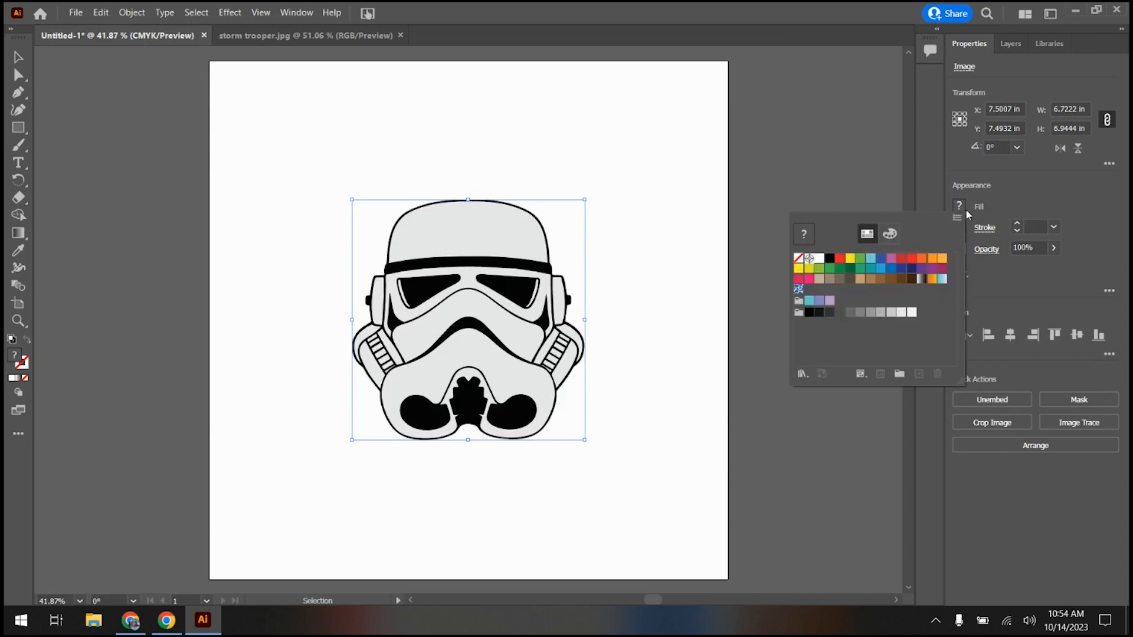
click(1017, 200)
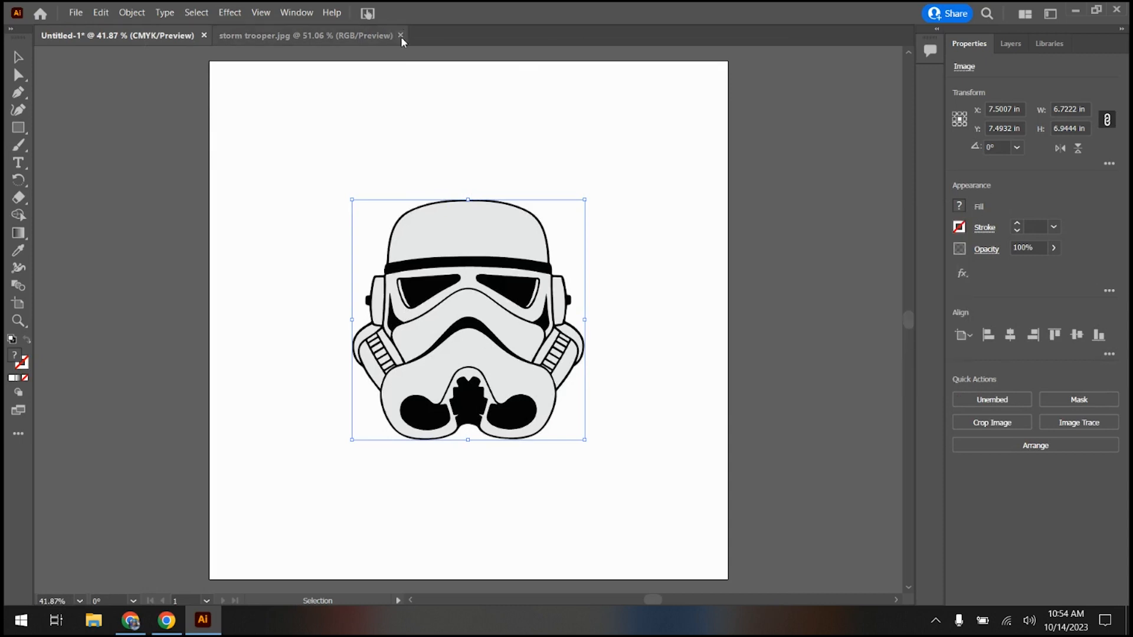
click(401, 35)
Step: Zoom to 100%, pick the Curvature tool, and deselect the helmet image
scroll(446, 155, up, 1)
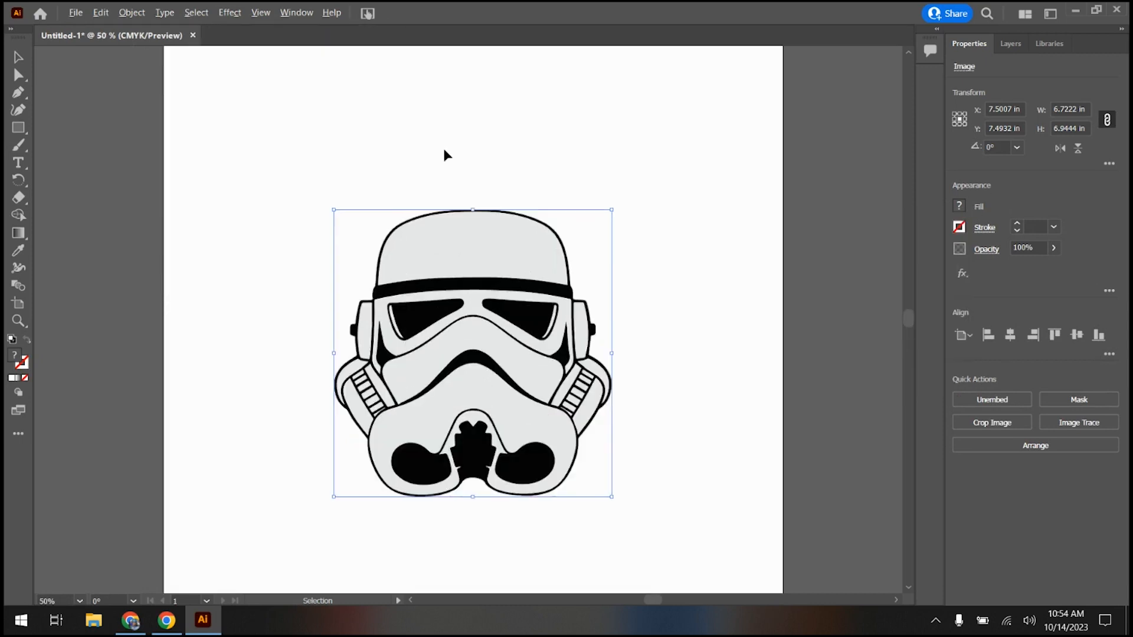
scroll(447, 154, up, 1)
scroll(446, 278, down, 3)
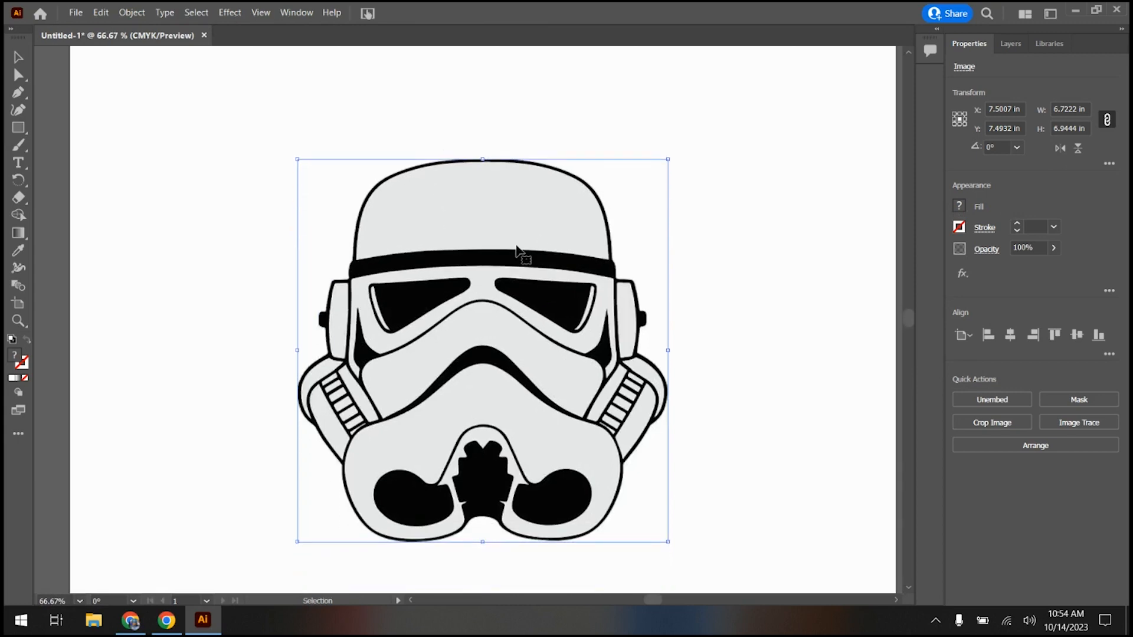
scroll(516, 248, up, 1)
scroll(538, 239, down, 1)
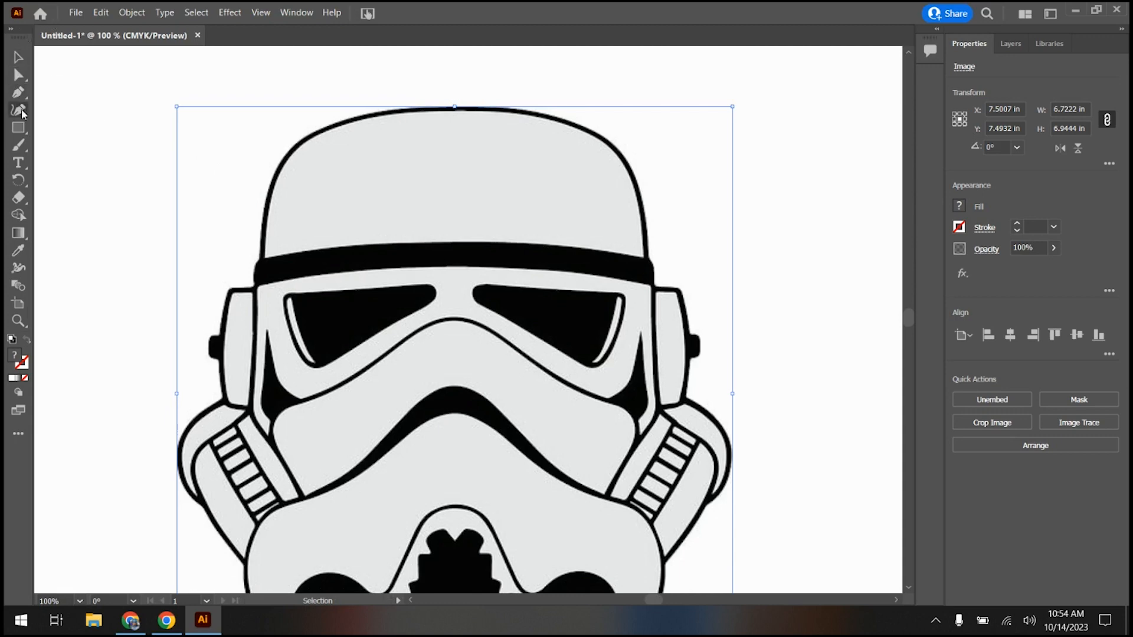
scroll(68, 138, down, 2)
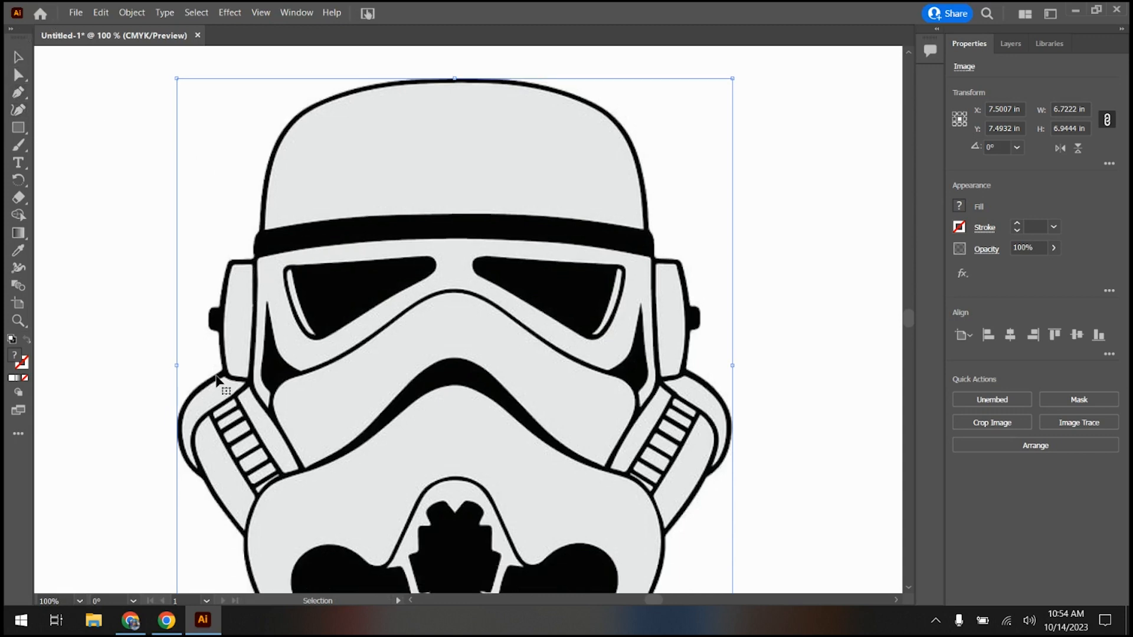
click(21, 111)
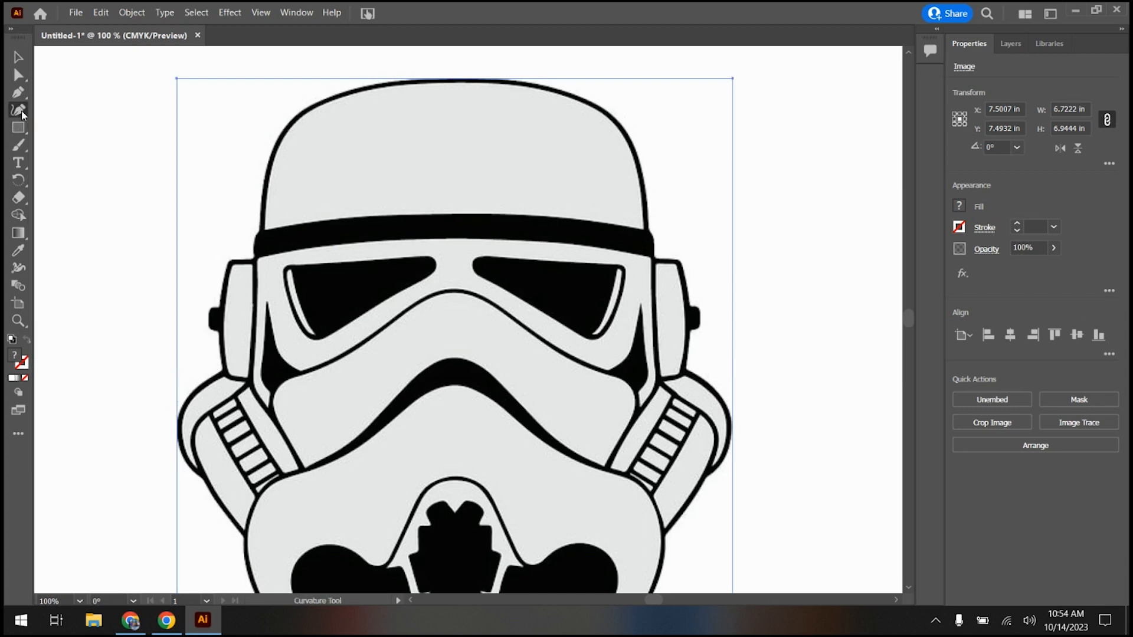
click(958, 208)
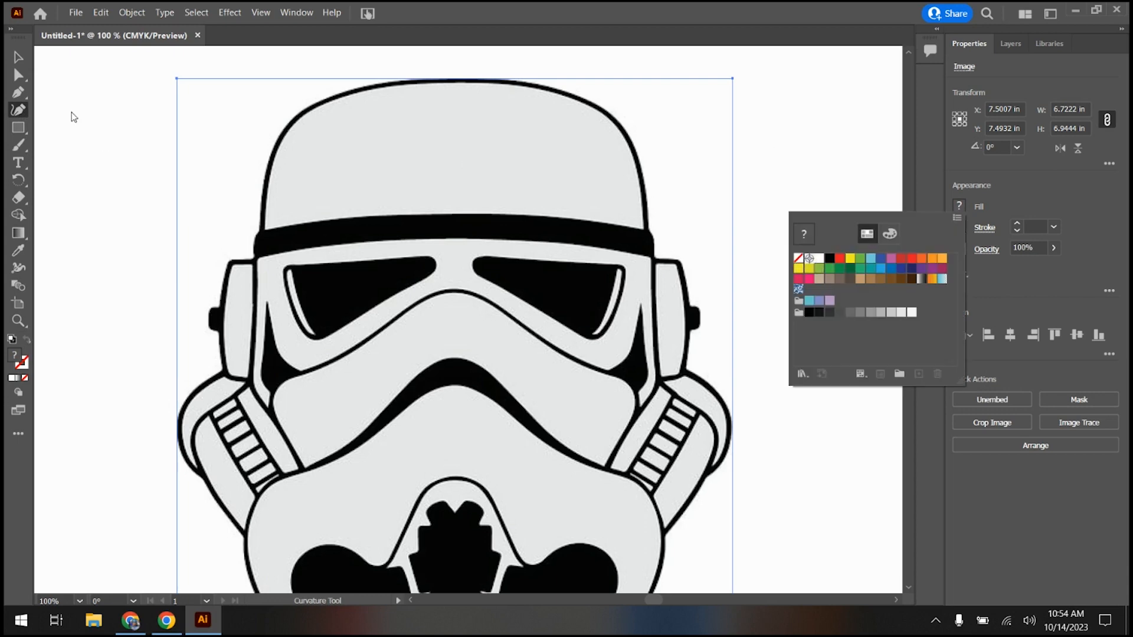
click(17, 58)
click(20, 62)
click(87, 158)
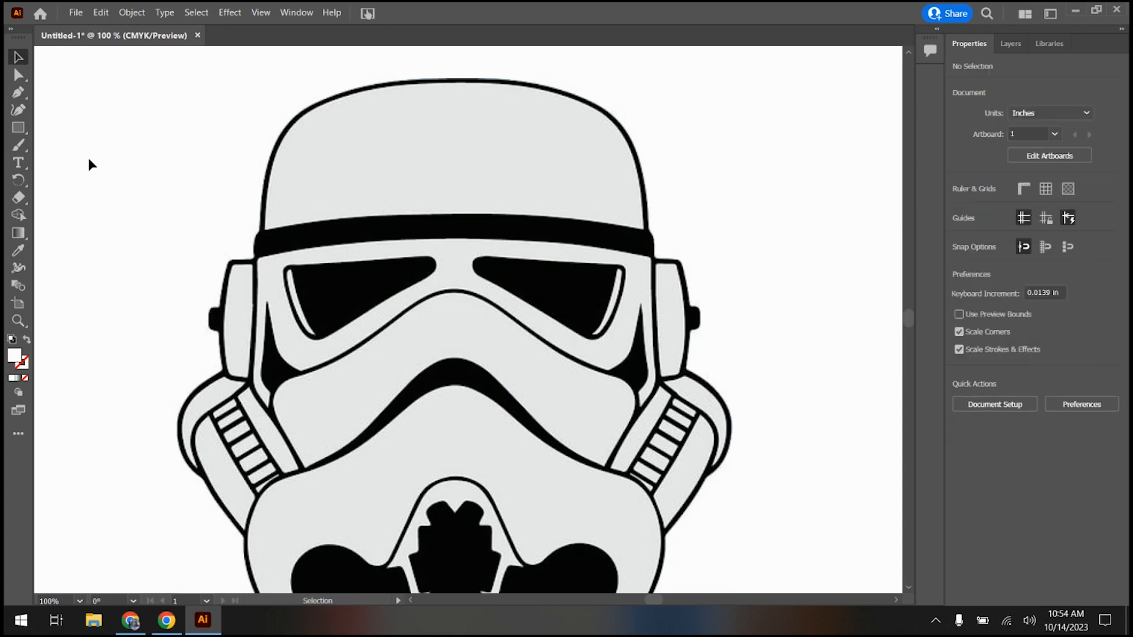
click(16, 112)
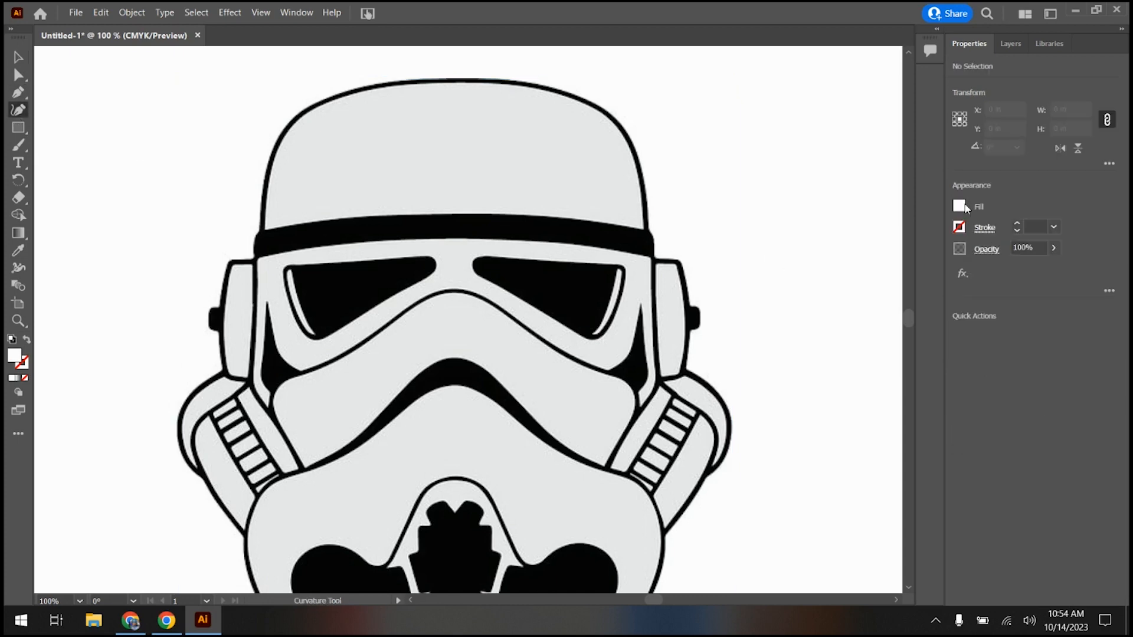
Step: Set fill to None and a 5 pt red stroke, starting the outline at the helmet's top
click(959, 206)
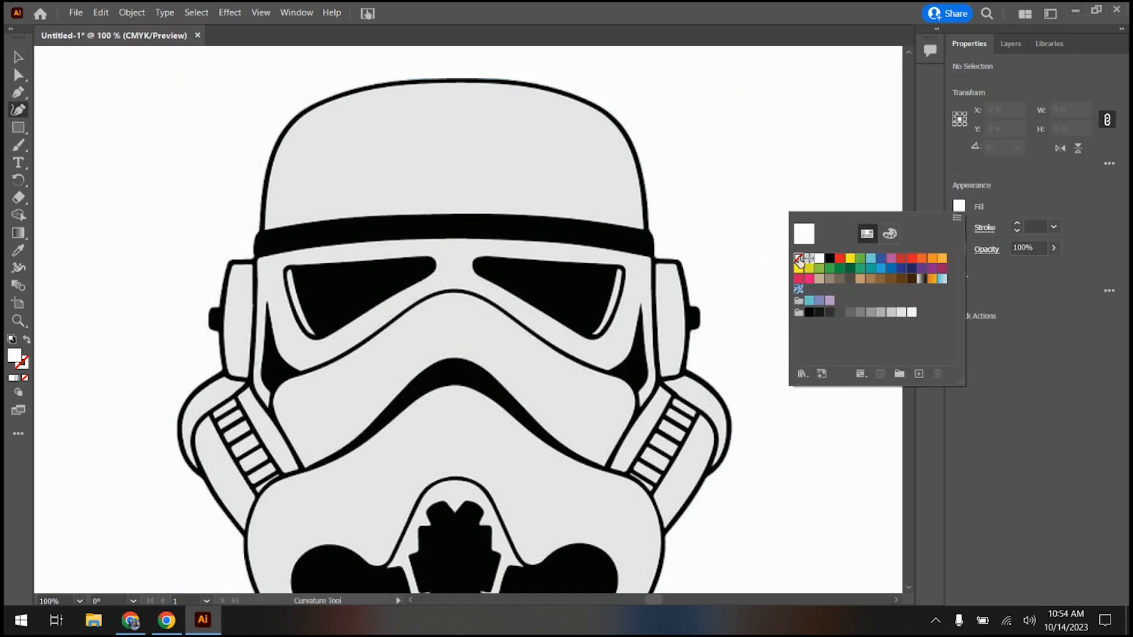
click(799, 258)
click(1014, 209)
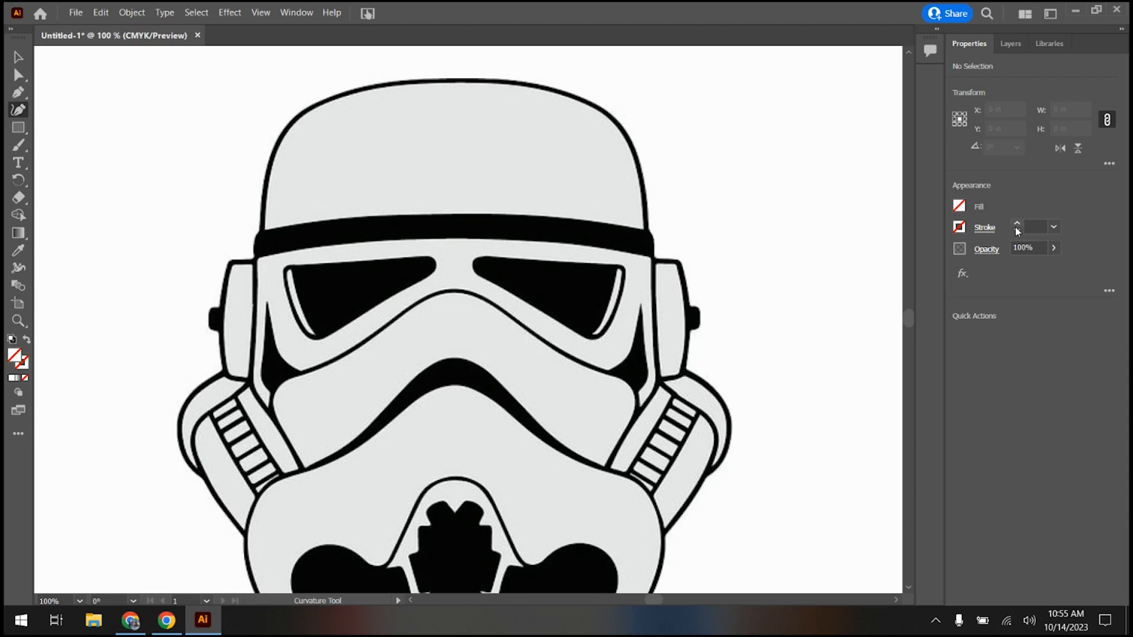
click(1016, 225)
click(959, 227)
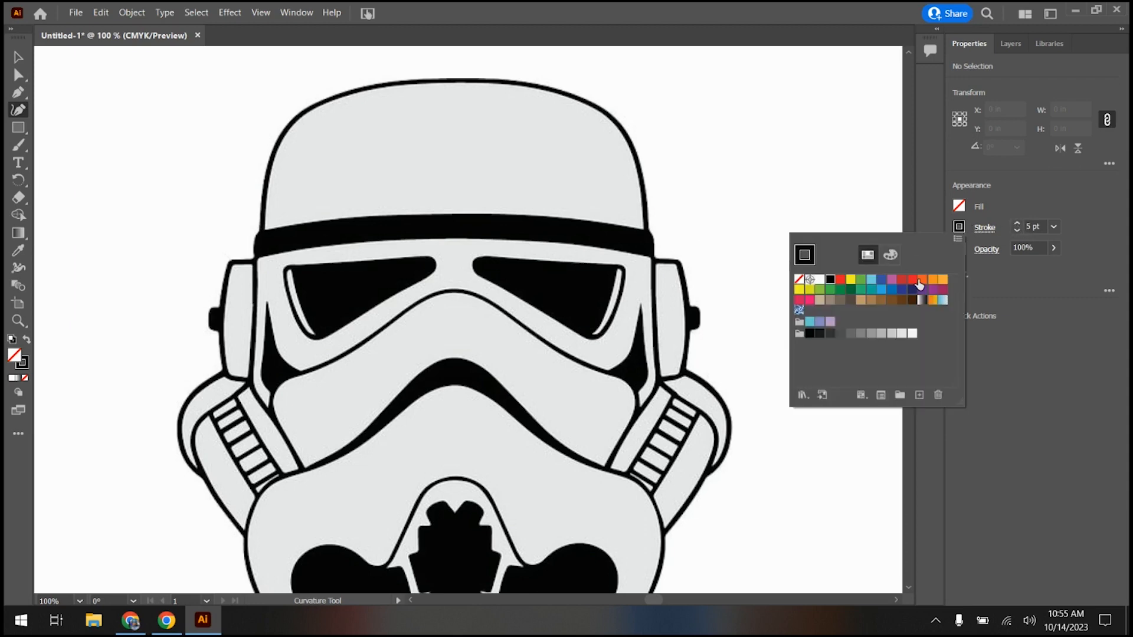
click(840, 279)
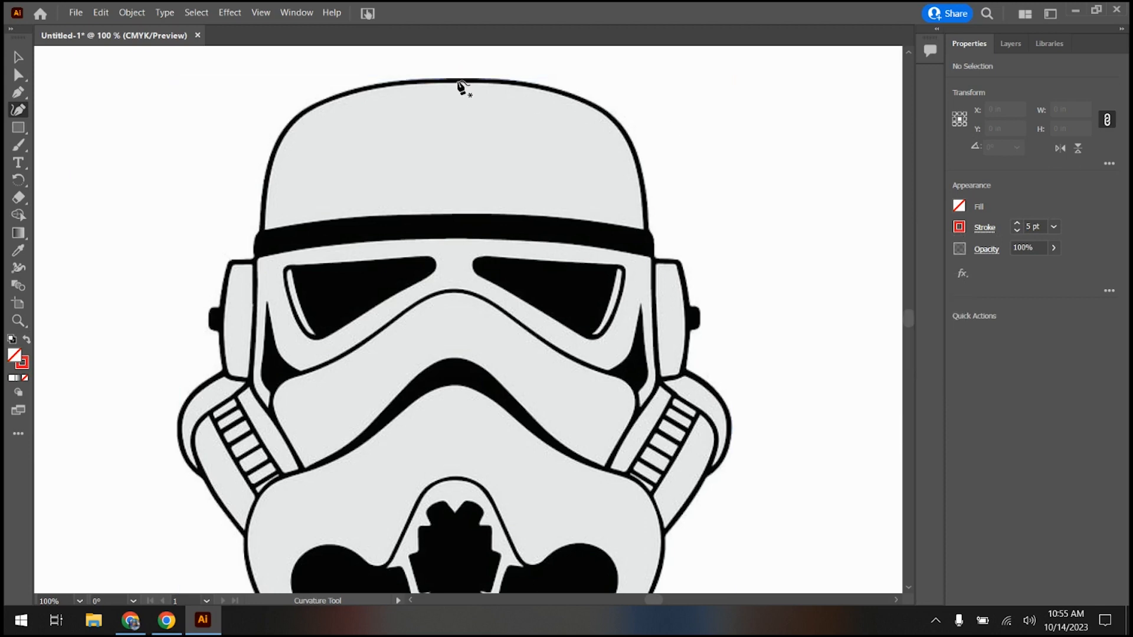
click(459, 81)
Step: Trace the red outline along the helmet top and down its left side past the visor band
click(409, 82)
click(358, 89)
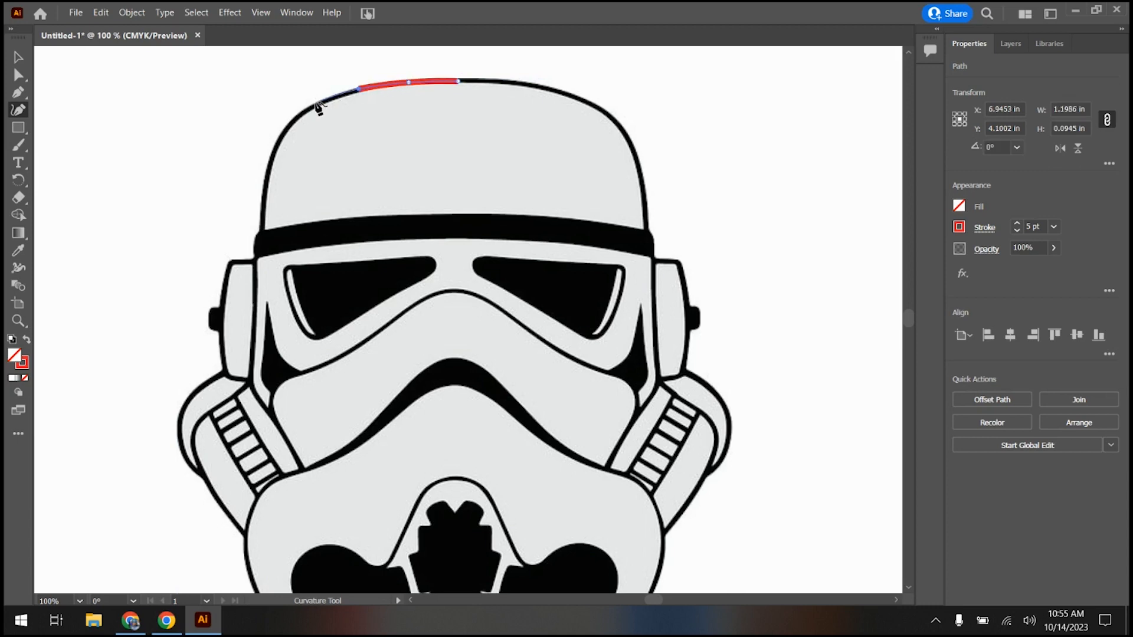
click(308, 109)
click(294, 119)
click(280, 144)
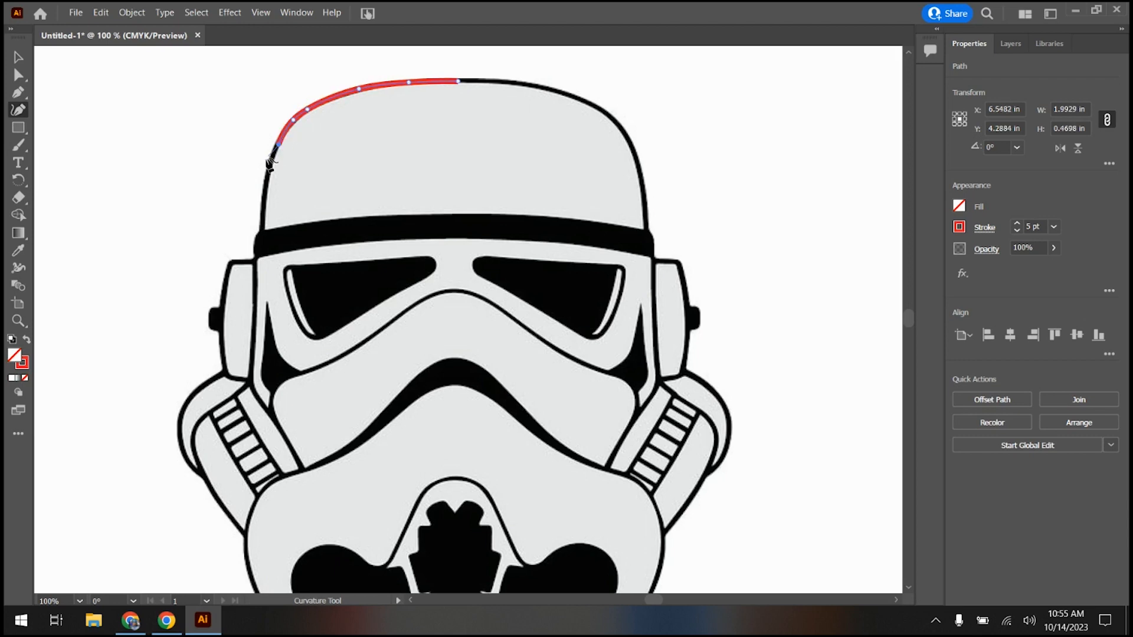
click(264, 176)
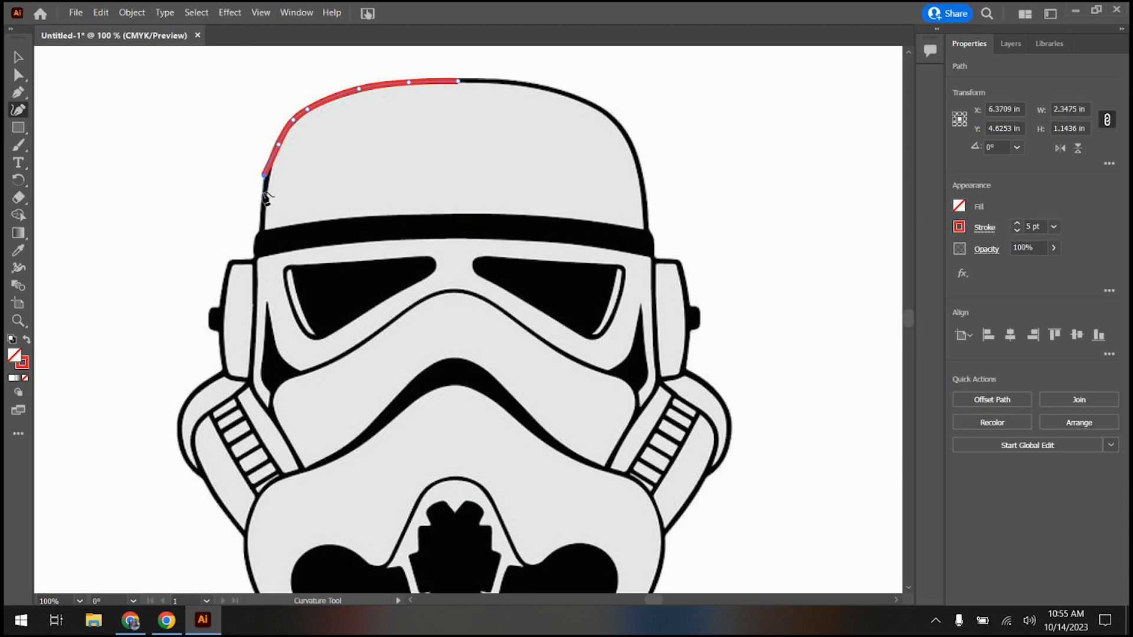
click(262, 193)
click(264, 223)
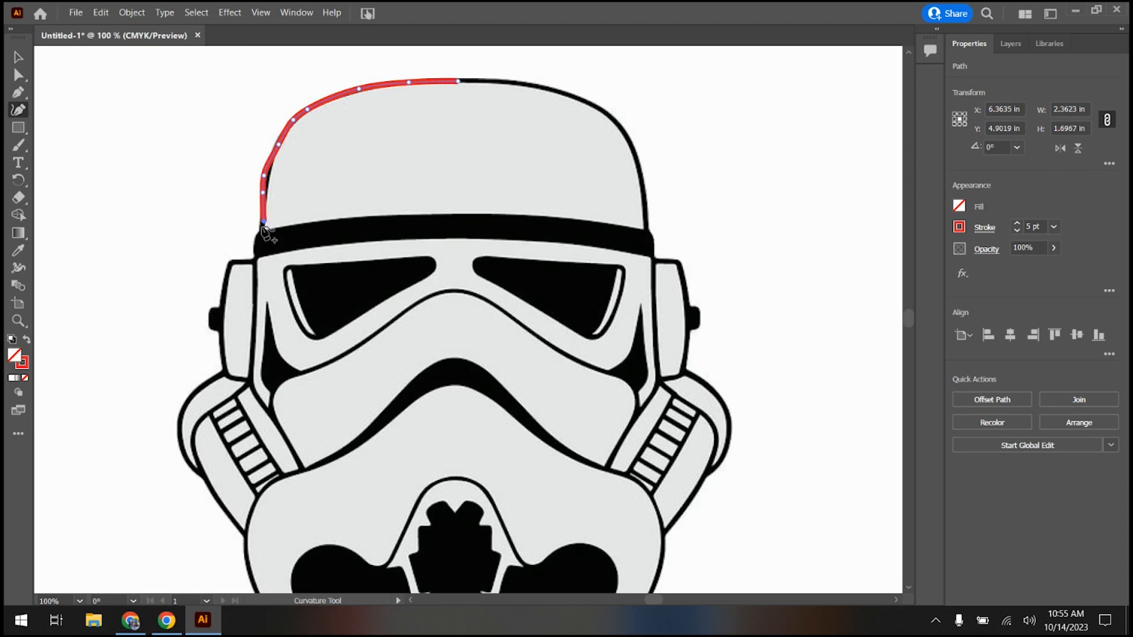
click(256, 240)
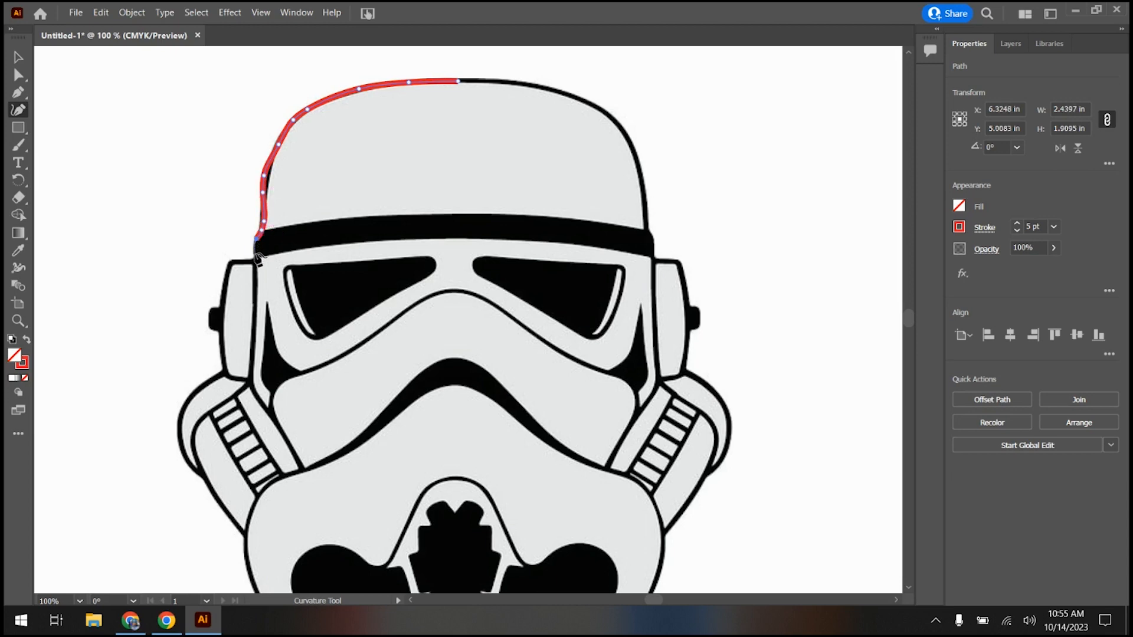
click(253, 261)
click(253, 289)
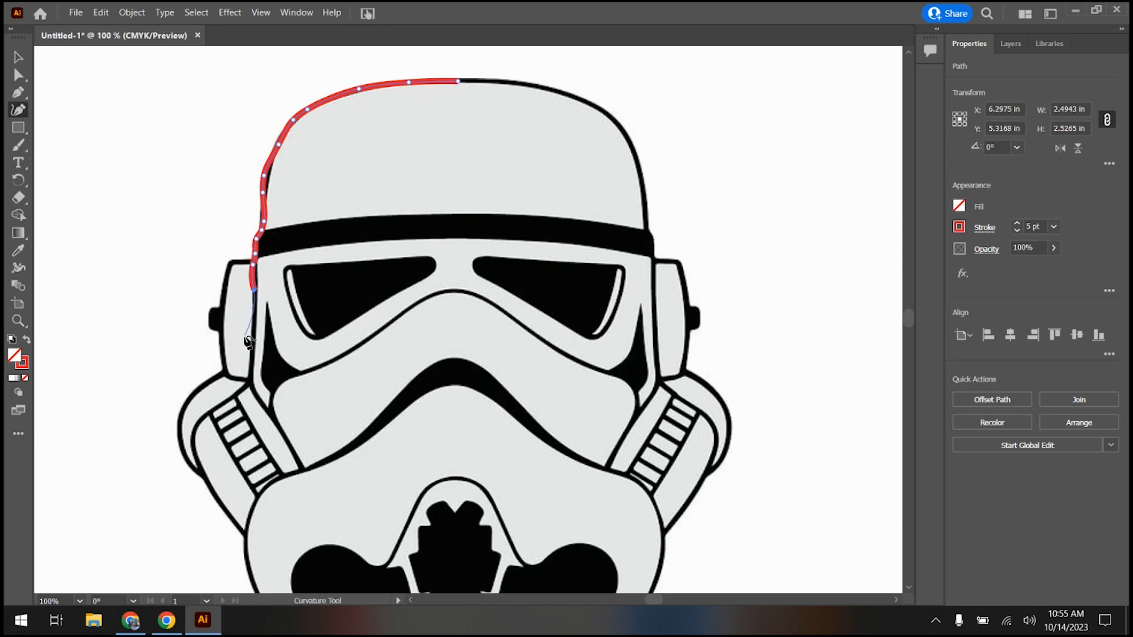
Step: Continue the outline past the left ear and cheek down to the lower faceplate
click(251, 356)
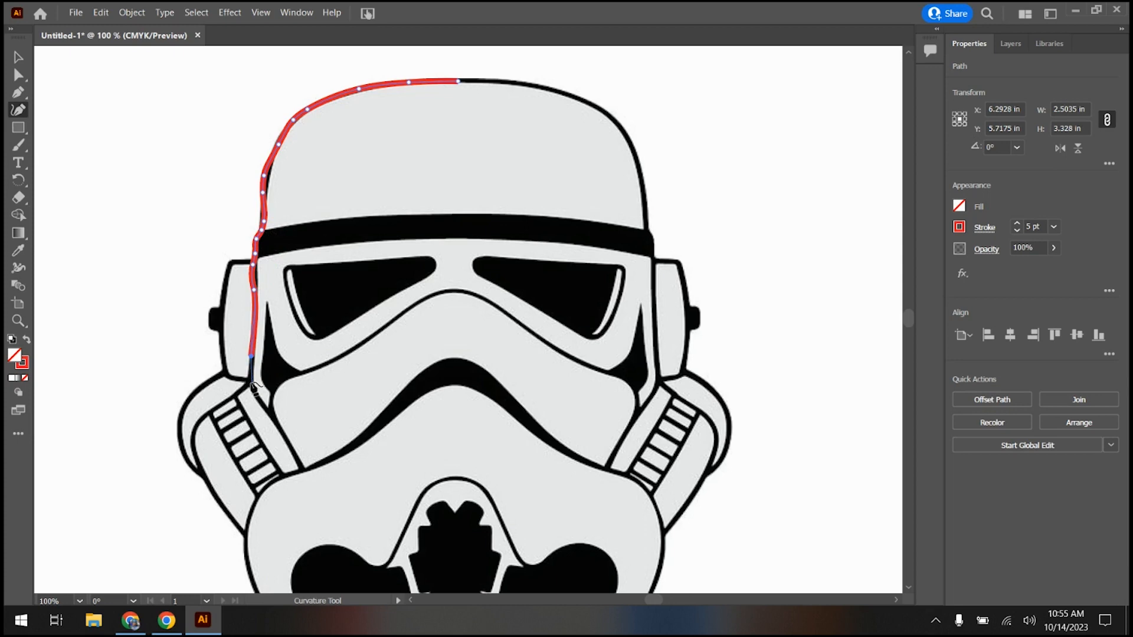
click(234, 391)
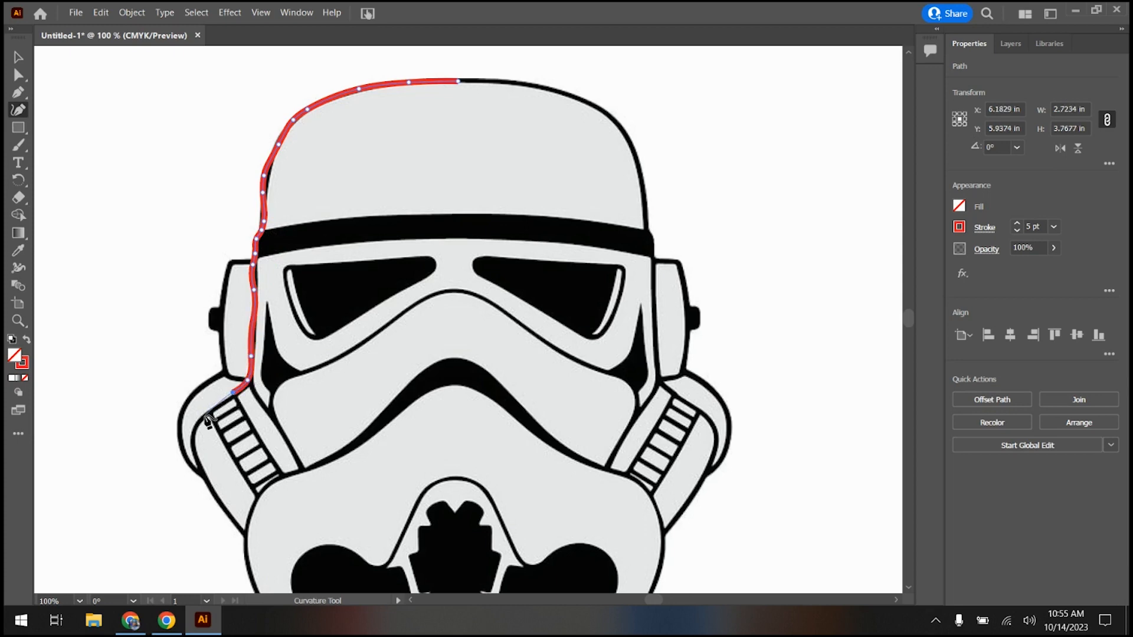
click(202, 417)
click(193, 435)
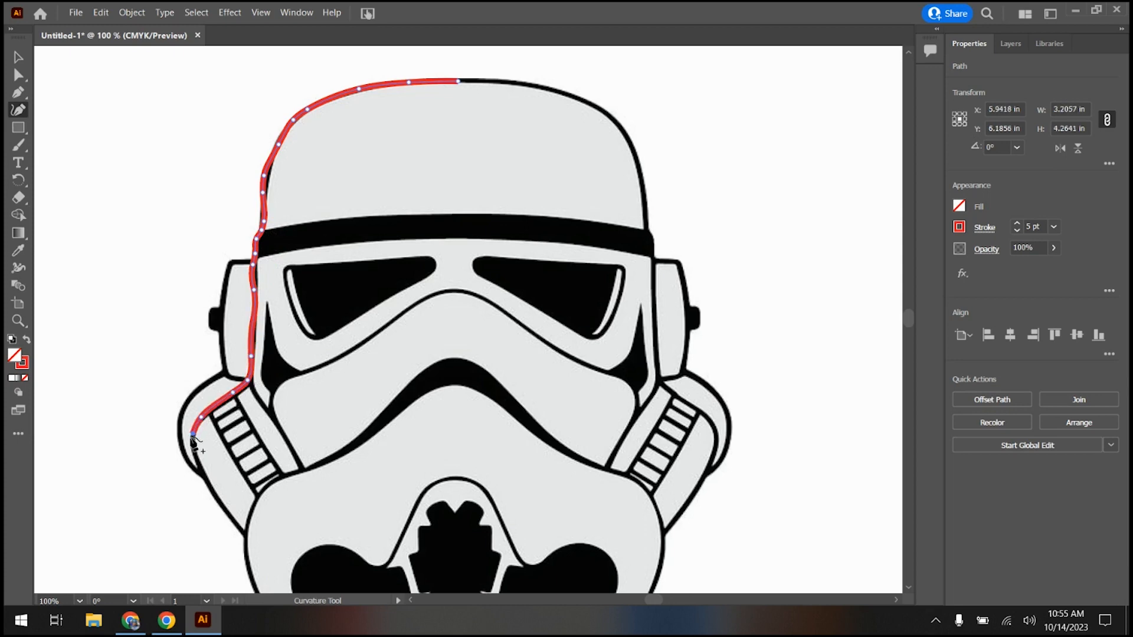
click(207, 484)
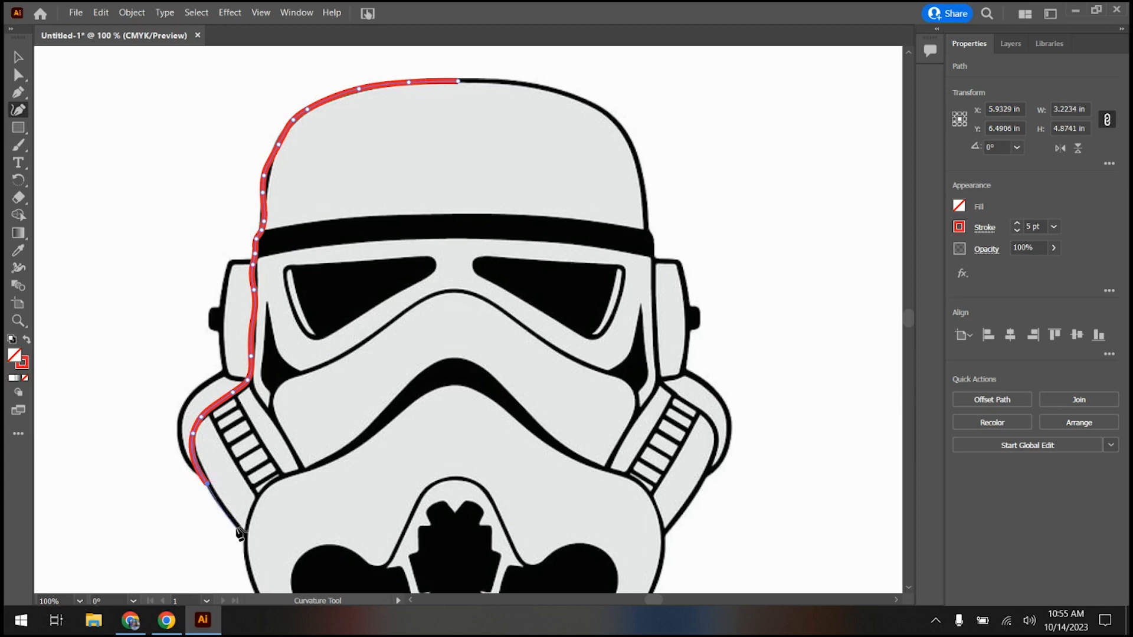
click(245, 534)
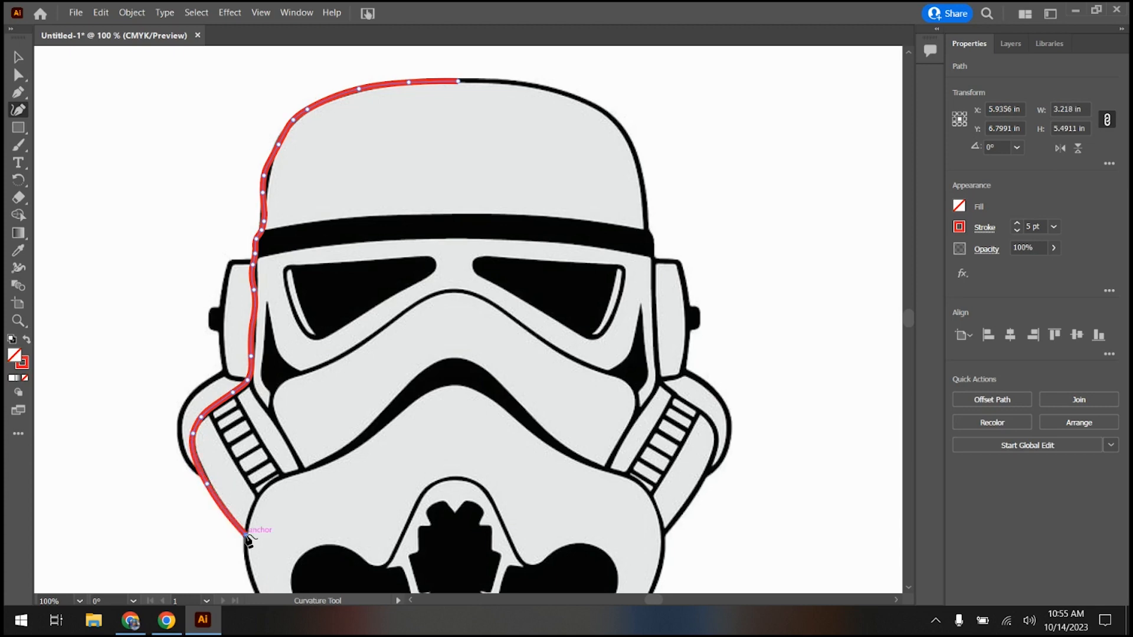
click(245, 555)
scroll(253, 571, down, 1)
key(super)
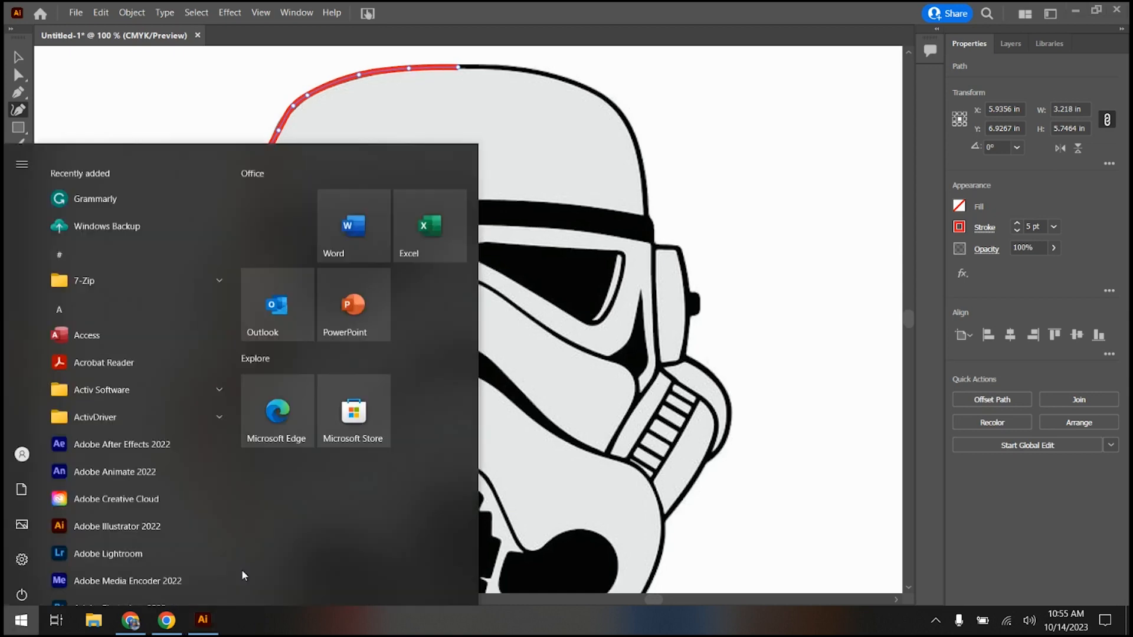
Step: Dismiss the Start menu and undo the accidental long vertical segment
click(253, 75)
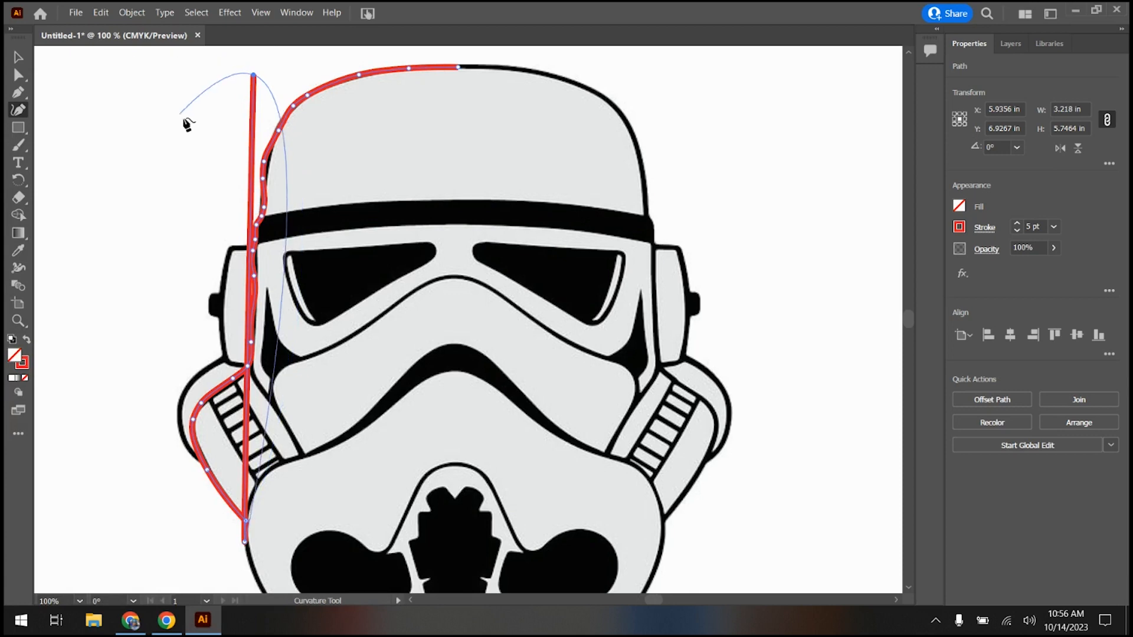
key(ctrl)
key(ctrl+z)
scroll(210, 231, down, 6)
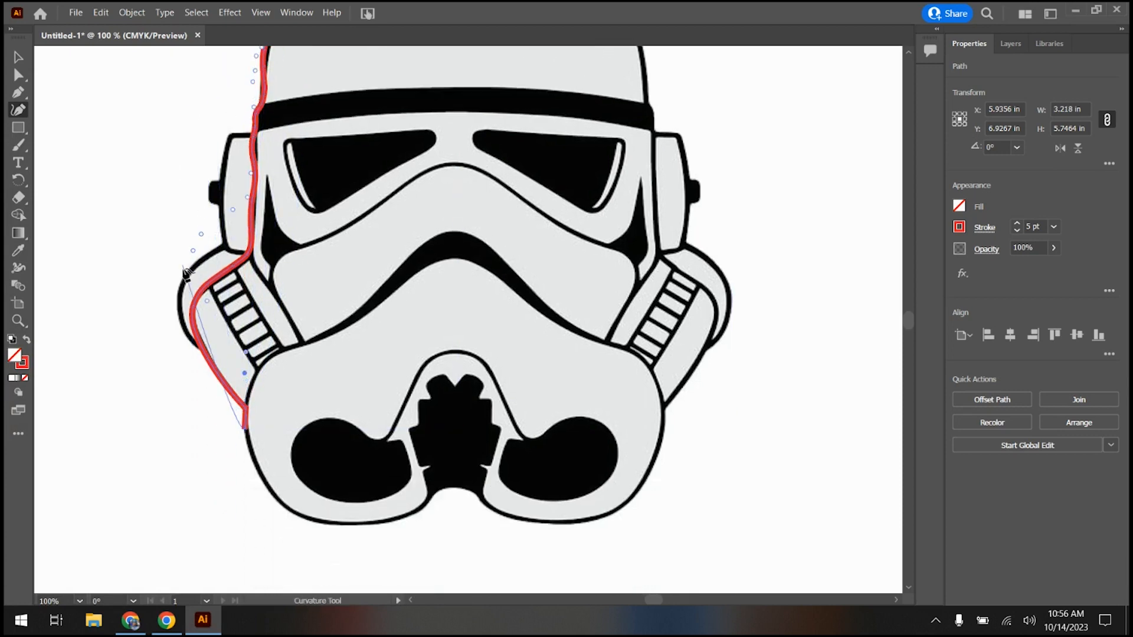
Step: Trace the outline along the helmet's bottom edge, around the center notch, to the lower right corner
click(255, 403)
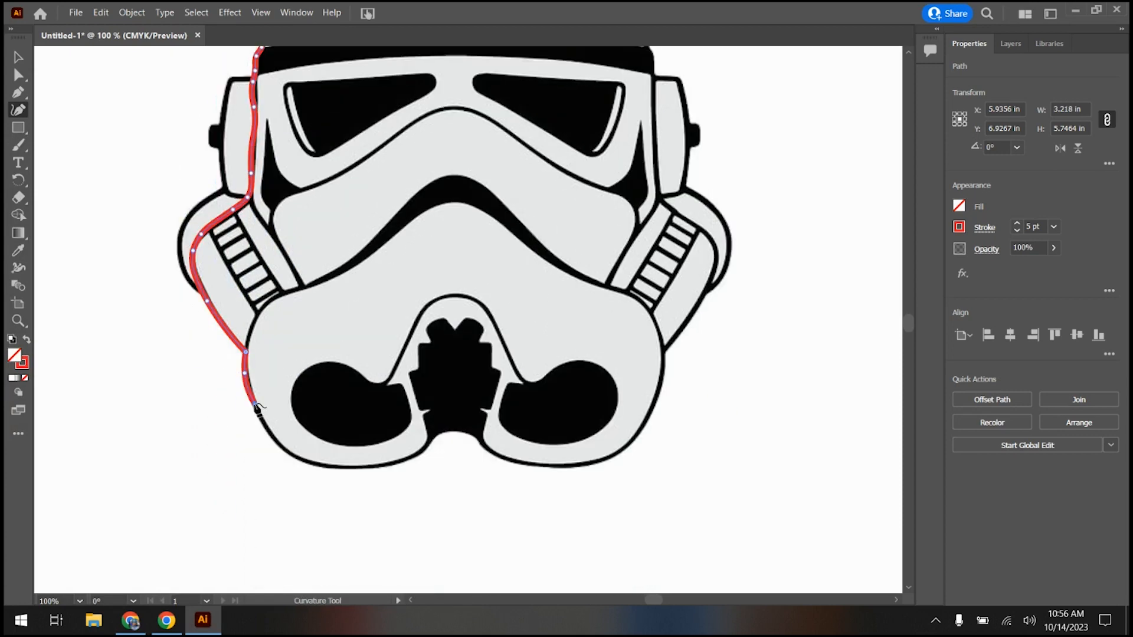
click(286, 452)
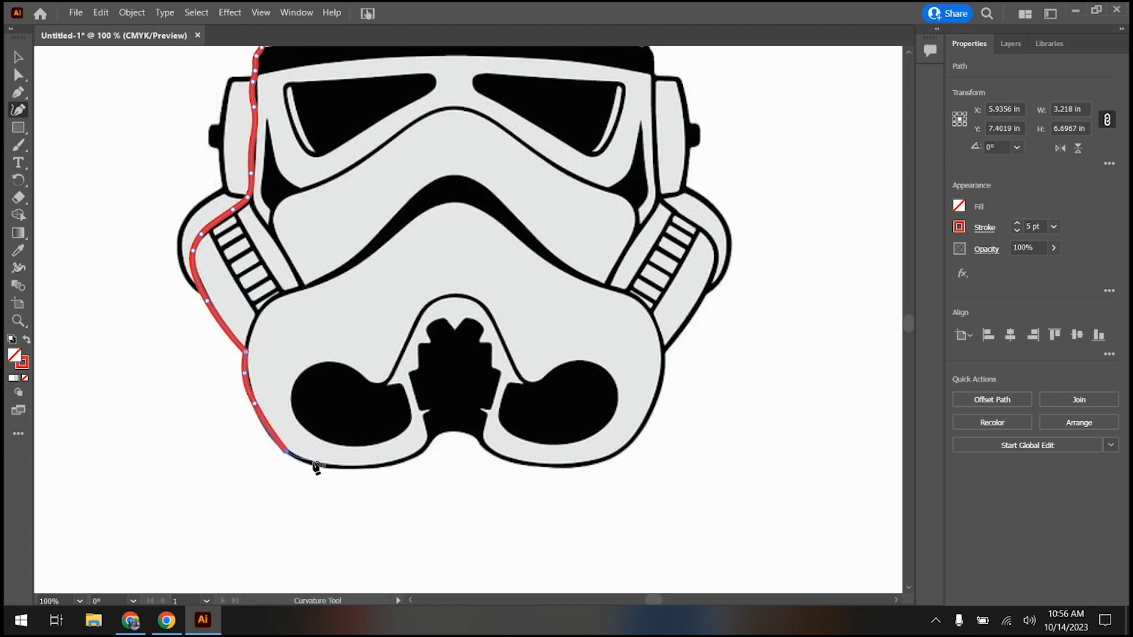
click(317, 467)
click(389, 464)
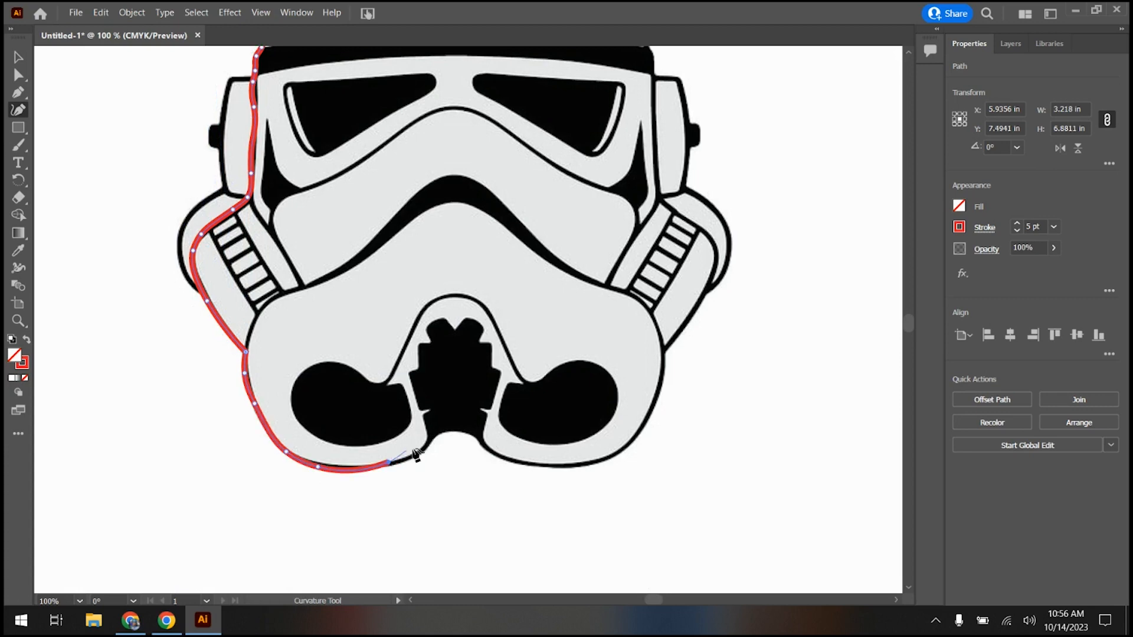
click(422, 447)
click(434, 437)
click(450, 428)
click(471, 435)
click(547, 469)
click(597, 462)
click(636, 438)
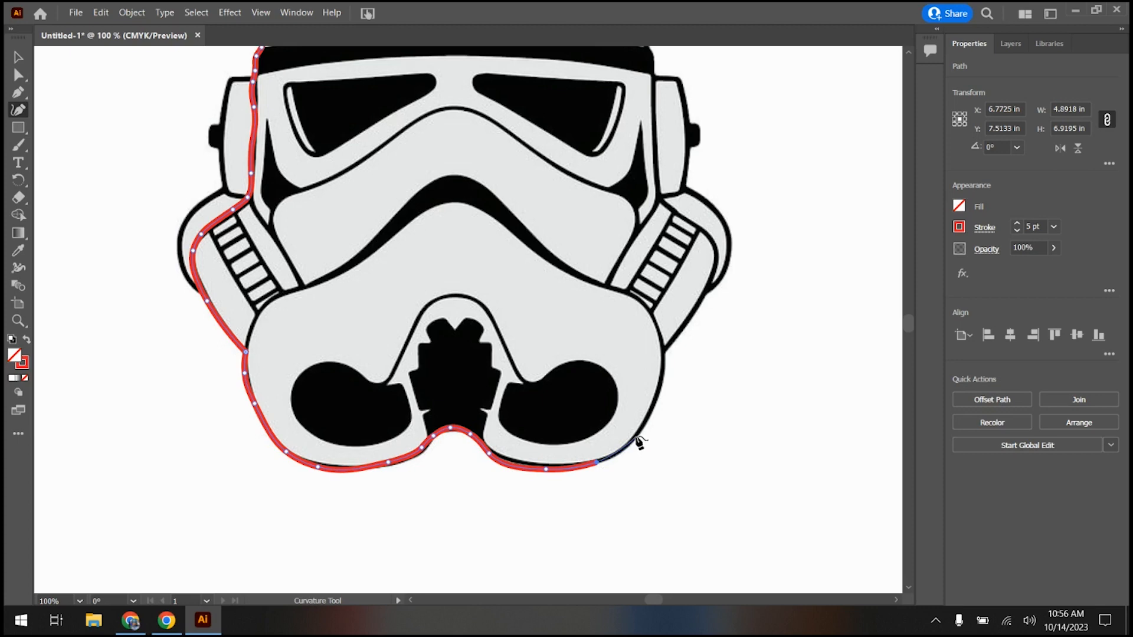
Step: Extend the outline up the right side, around the cheek vent and ear, to the dome's top right
click(665, 354)
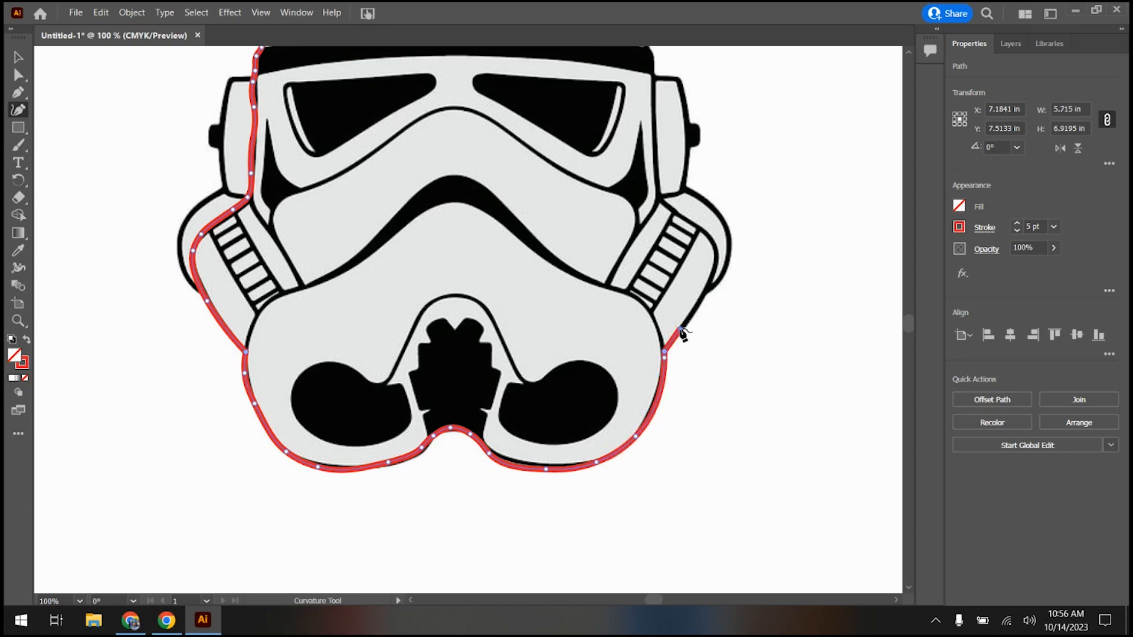
click(707, 288)
click(718, 259)
click(711, 235)
click(691, 219)
click(664, 204)
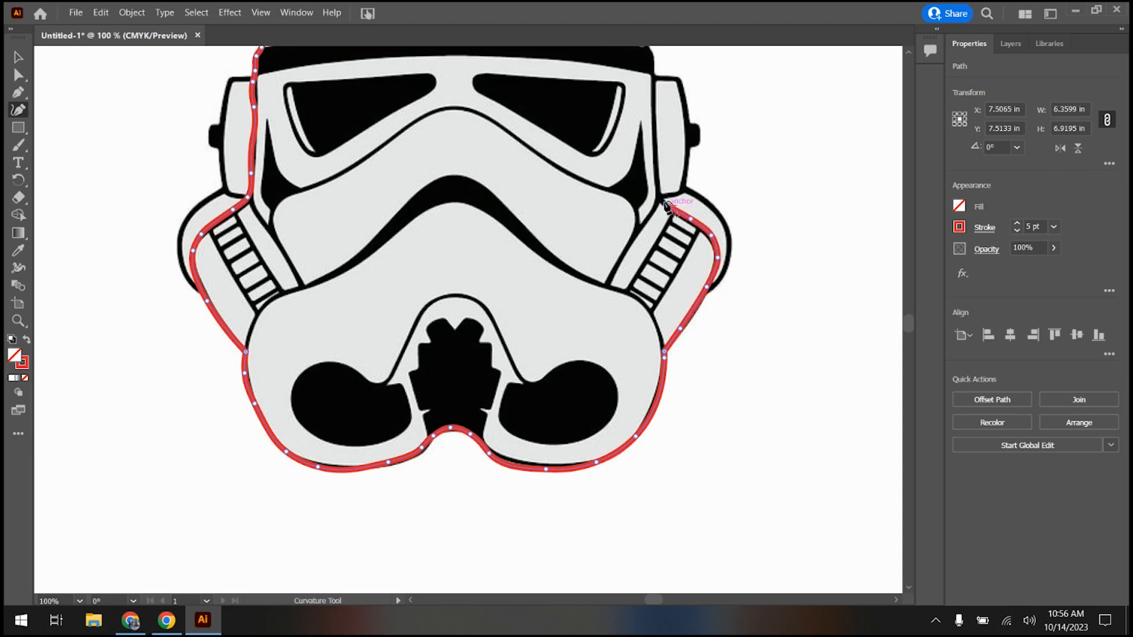
click(655, 140)
click(652, 77)
scroll(652, 77, up, 5)
scroll(655, 83, up, 3)
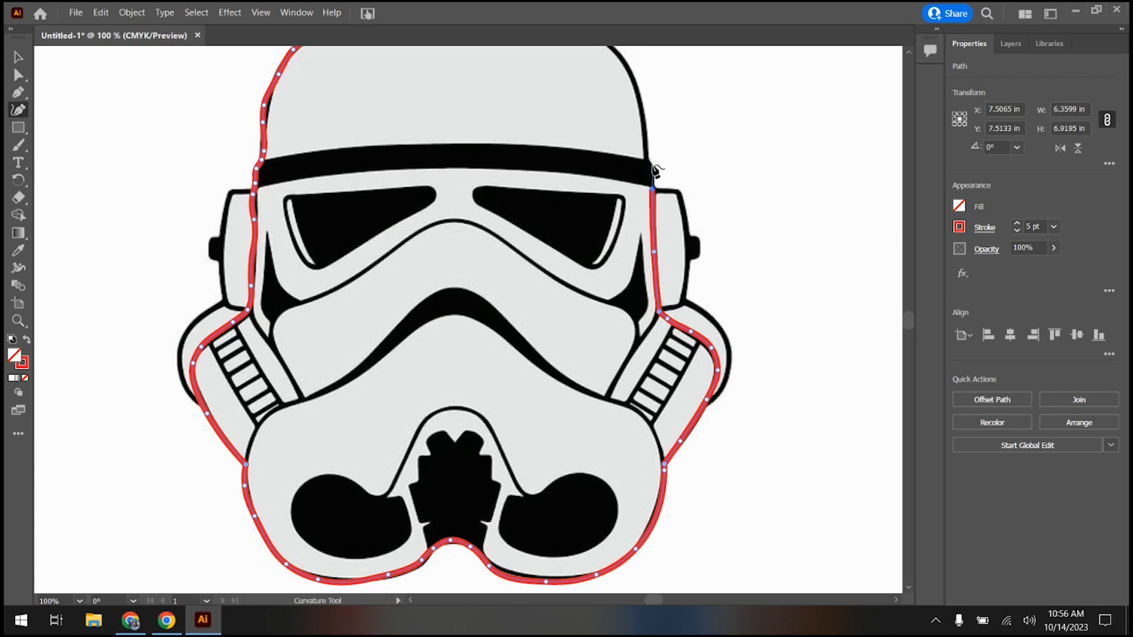
click(652, 162)
click(648, 154)
click(642, 113)
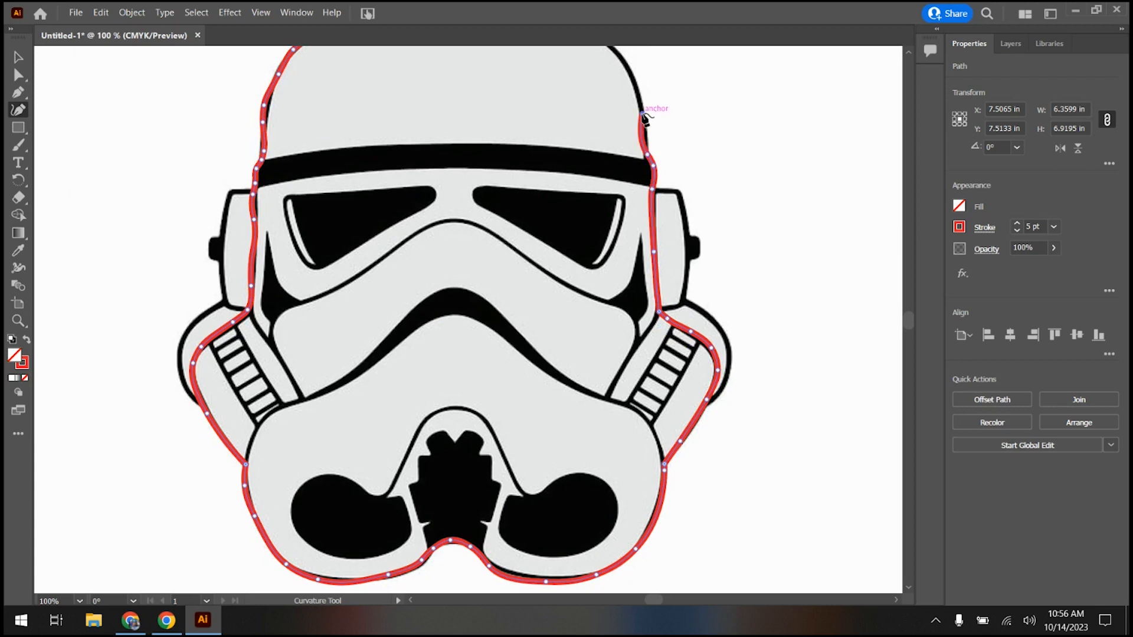
click(634, 79)
Step: Trace across the dome top and close the outline at its starting point
scroll(596, 112, up, 2)
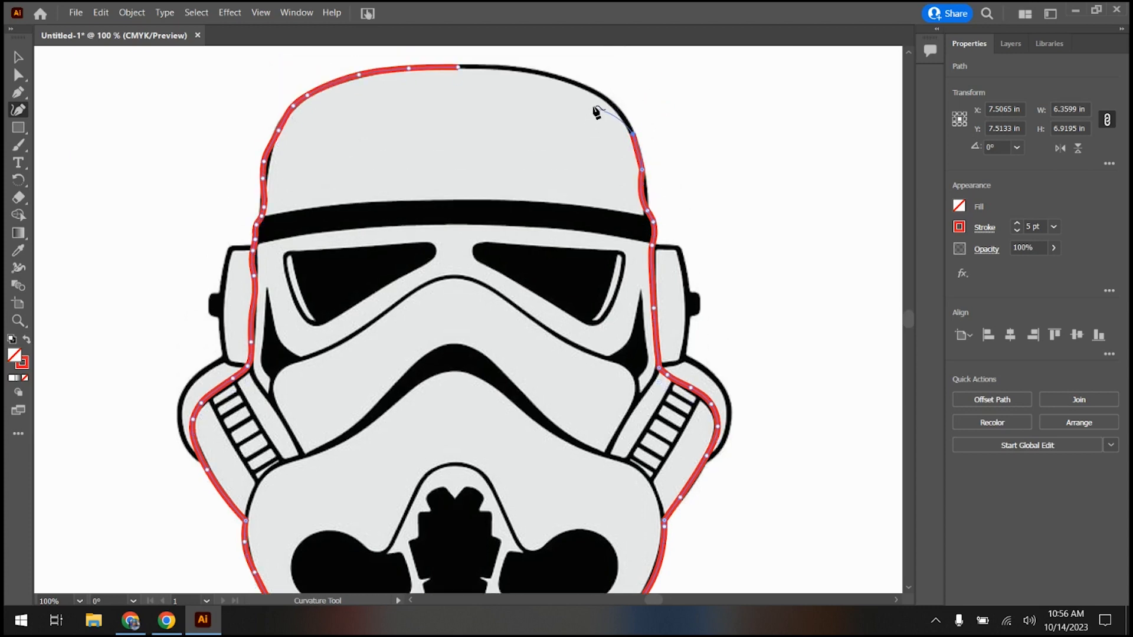
click(594, 90)
click(537, 71)
click(488, 64)
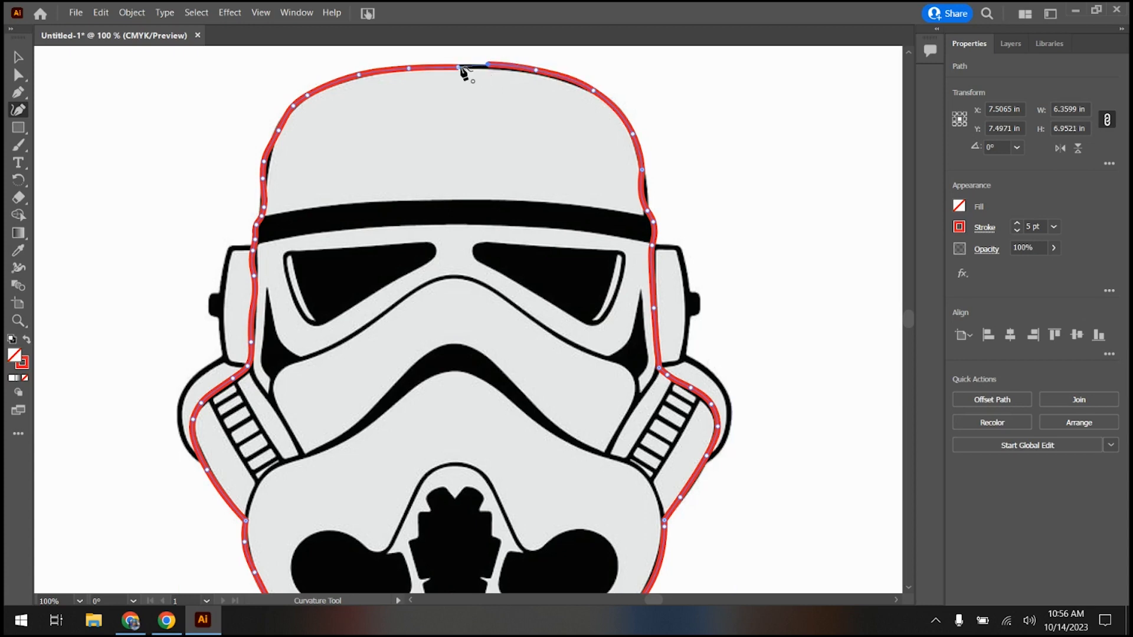
click(459, 68)
scroll(450, 236, down, 3)
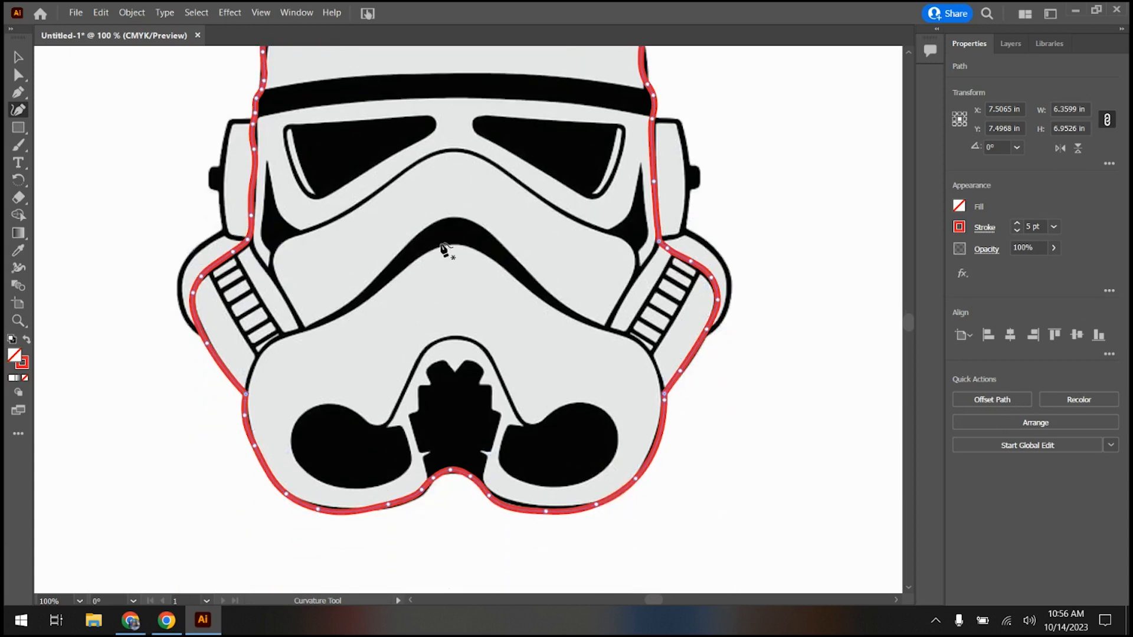
scroll(398, 270, up, 3)
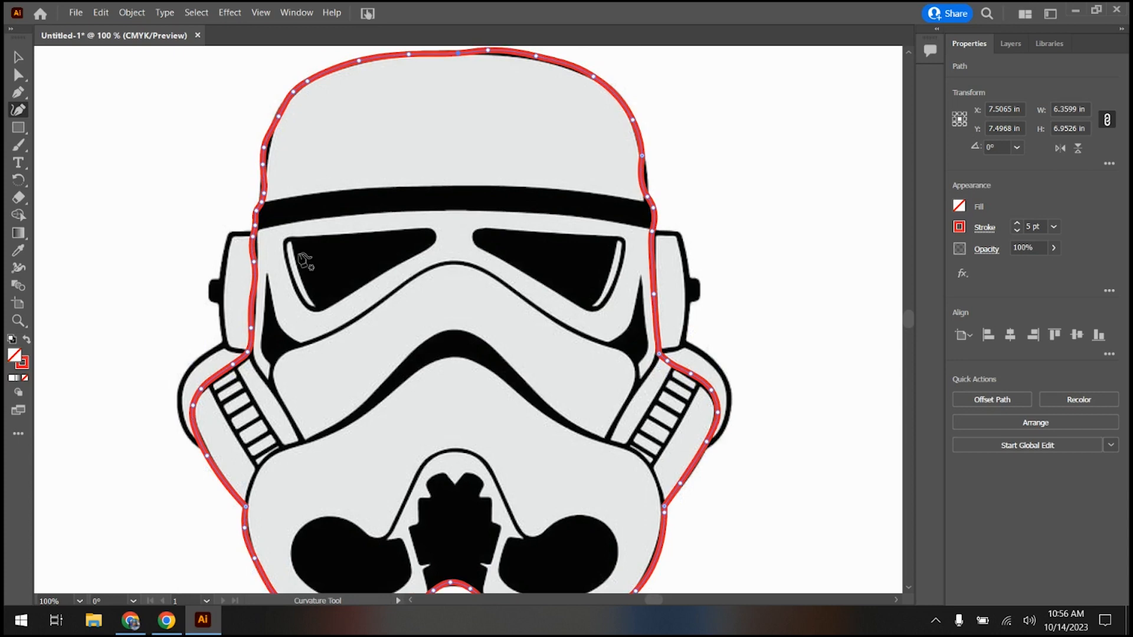
scroll(239, 245, up, 4)
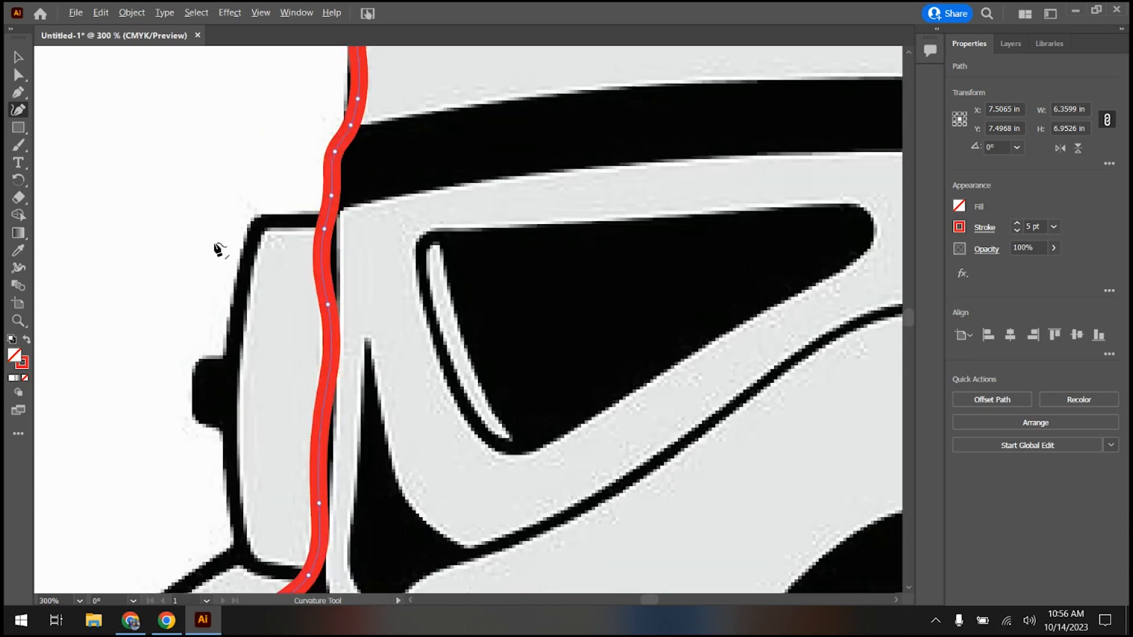
Step: Trace a new red path around the left ear piece, from its top down to the main outline
click(328, 217)
click(292, 221)
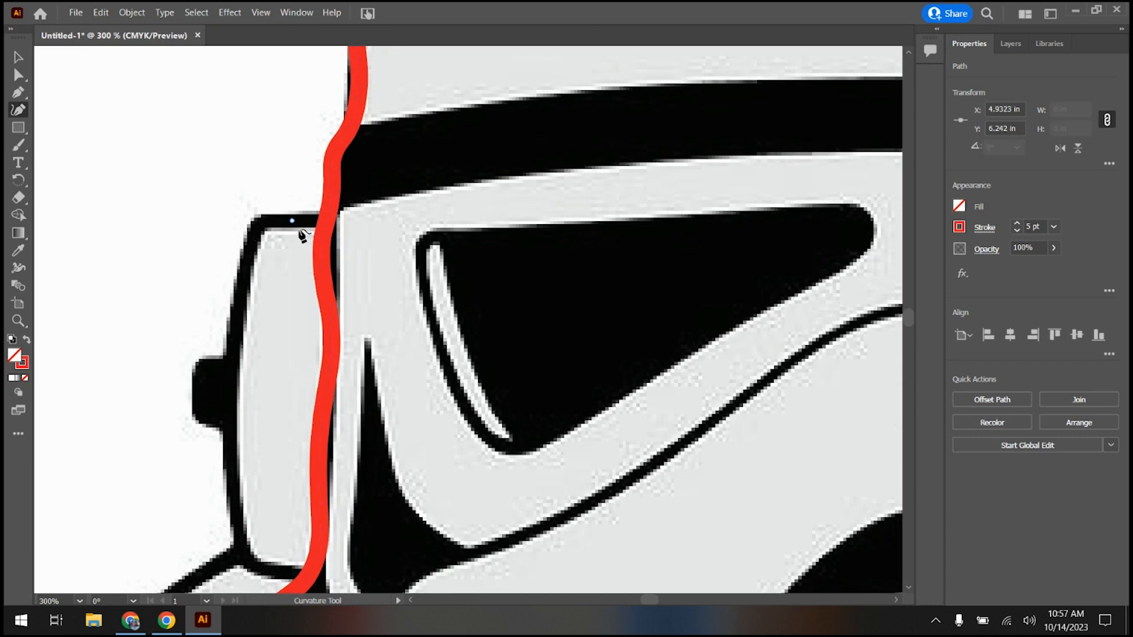
drag(292, 220, 310, 220)
click(279, 218)
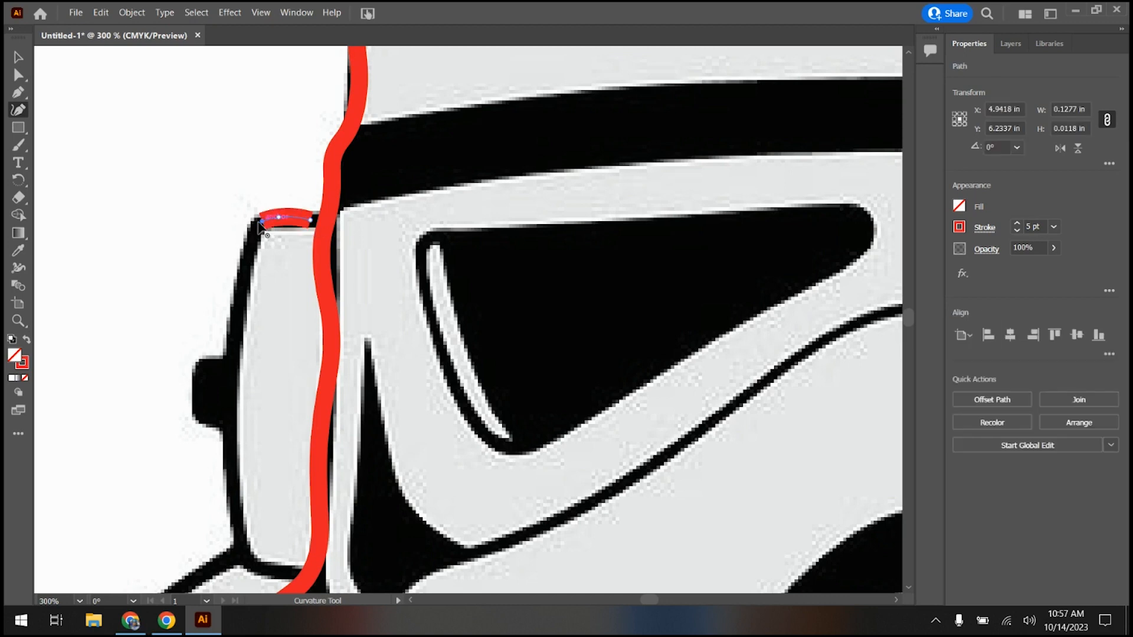
click(242, 271)
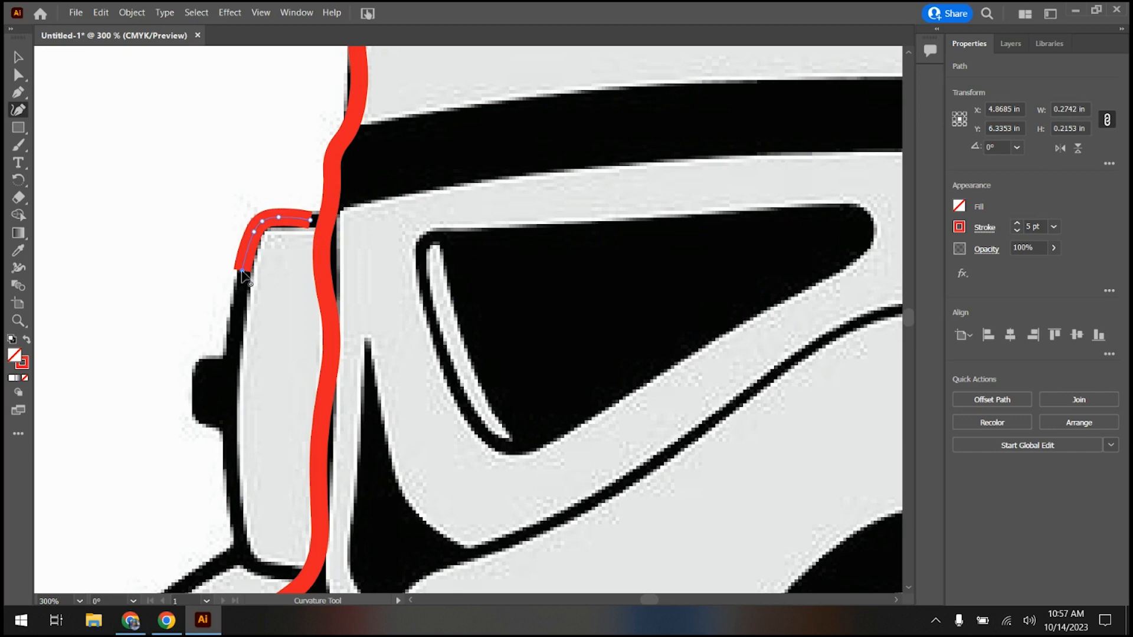
click(236, 355)
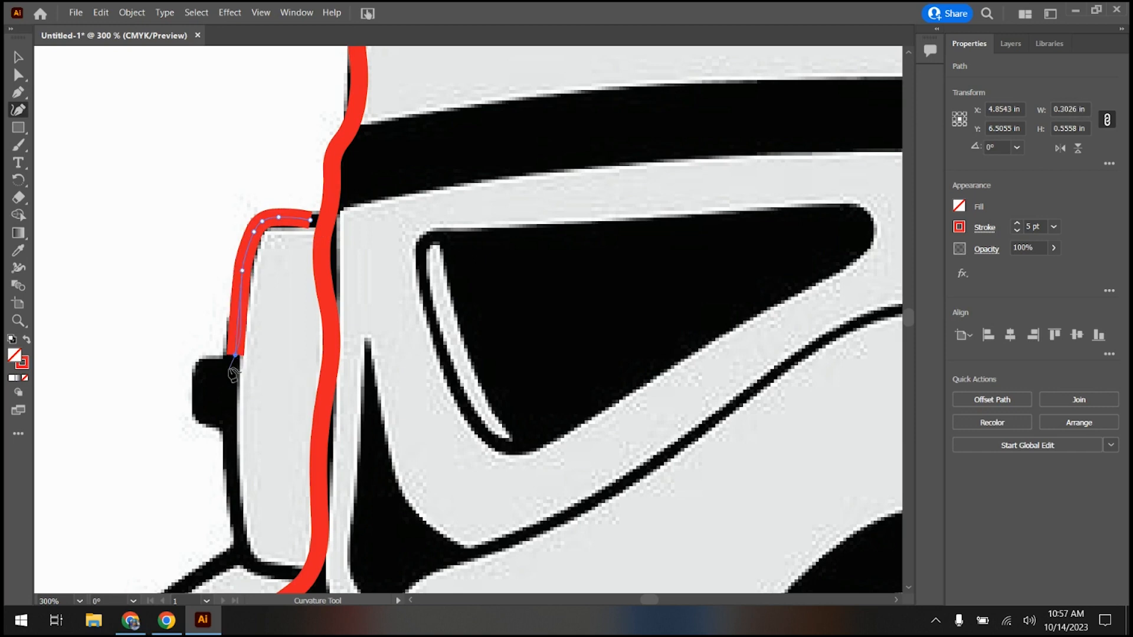
click(230, 382)
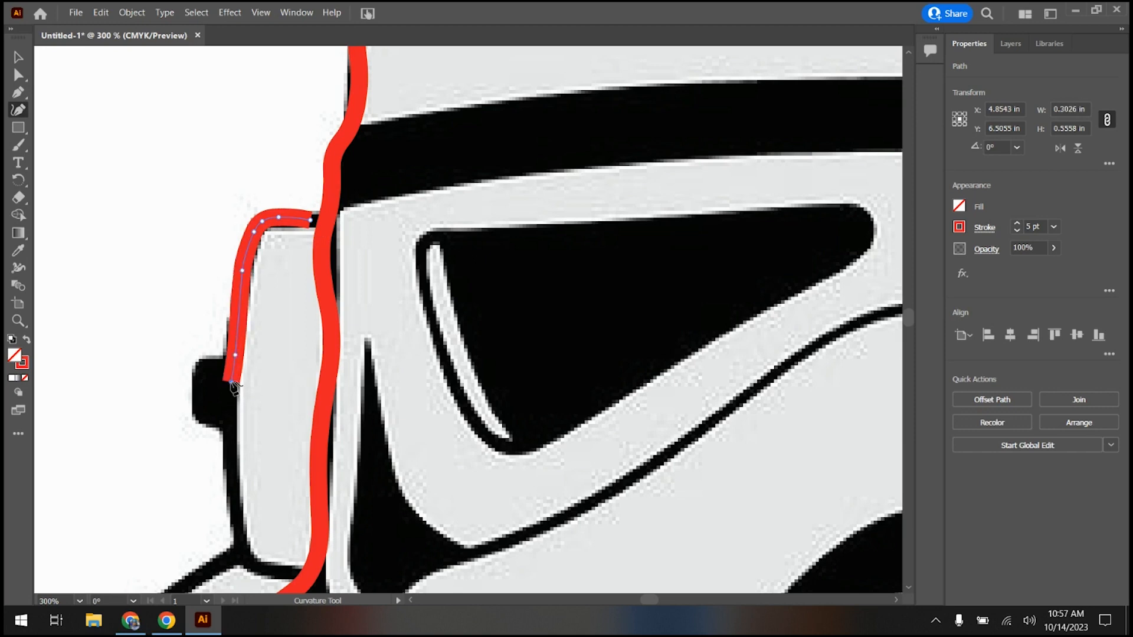
click(227, 447)
click(238, 529)
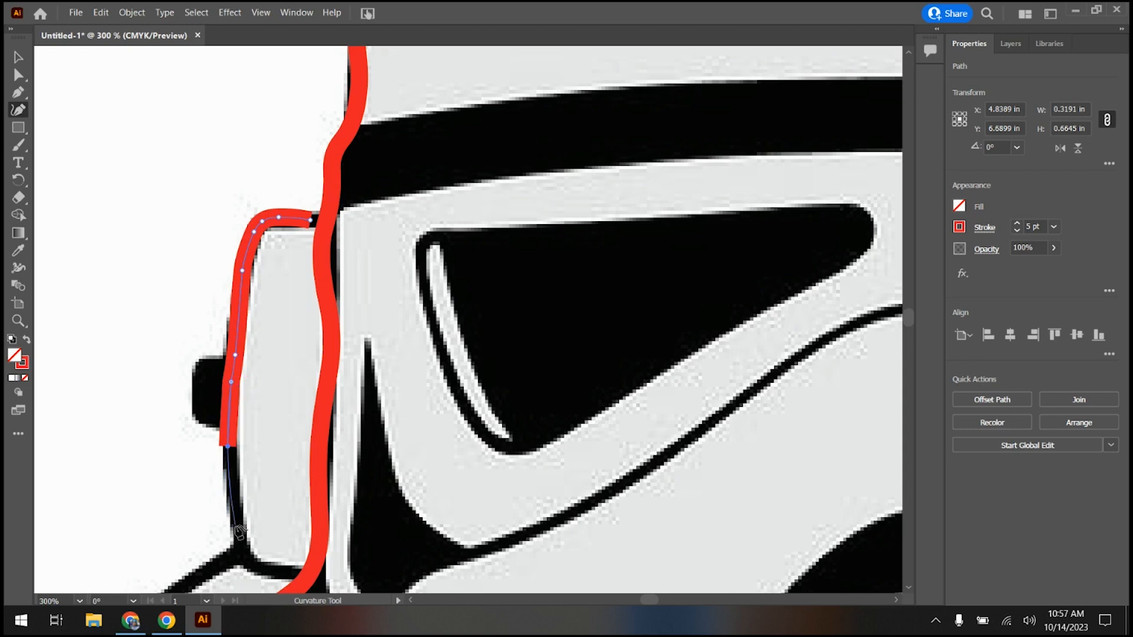
click(243, 557)
click(269, 569)
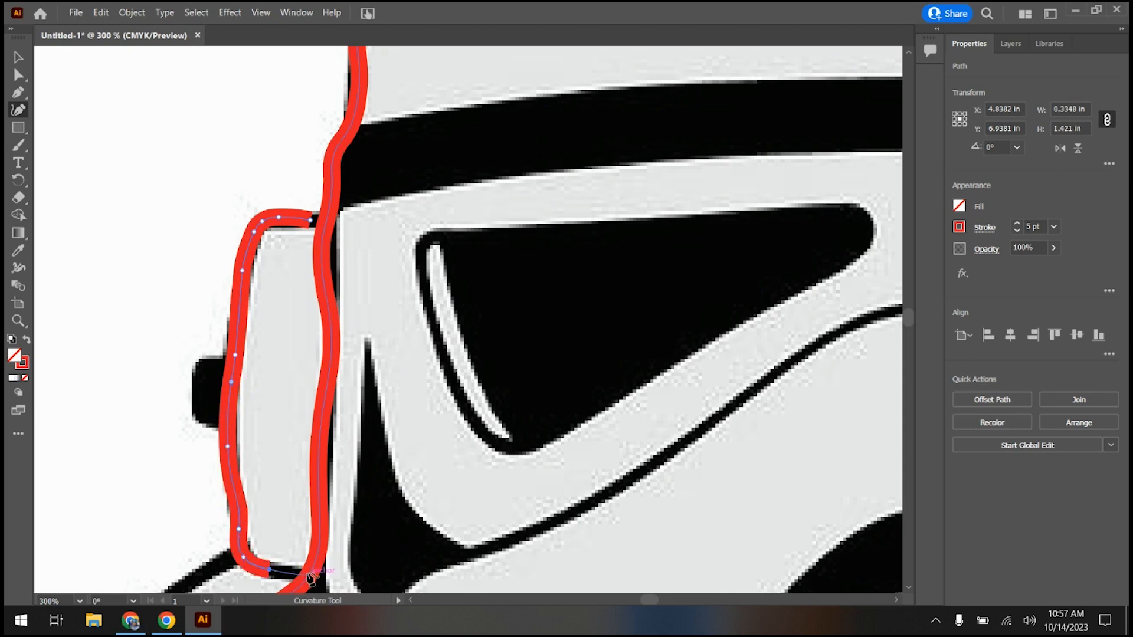
click(311, 576)
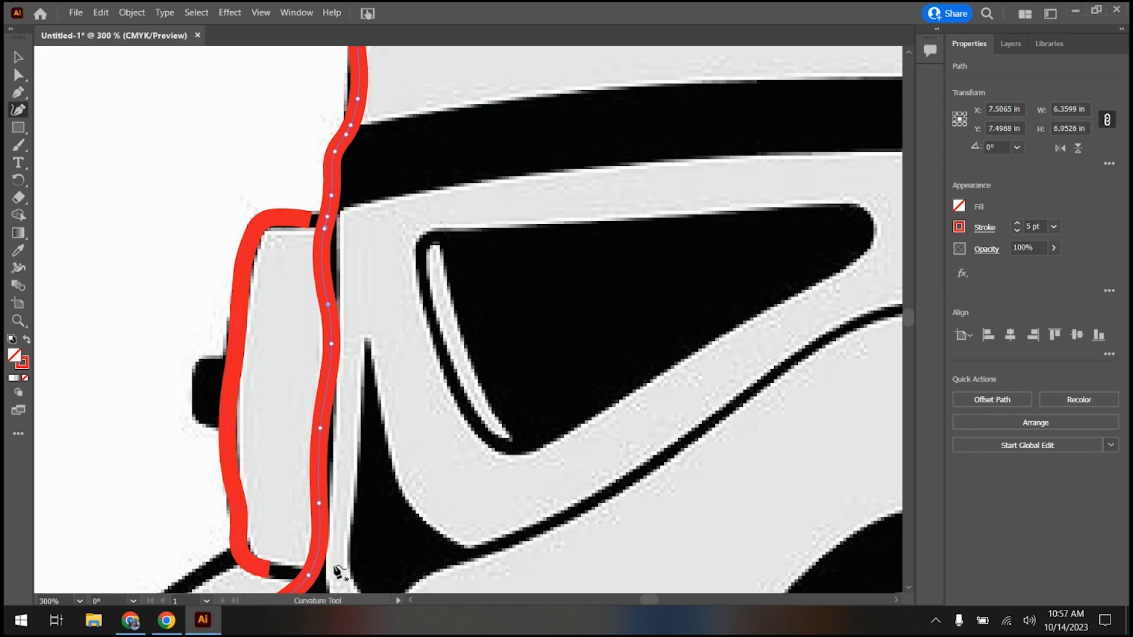
Step: Move the ear piece path's top and bottom corners onto the helmet outline with Direct Selection
click(19, 76)
click(311, 224)
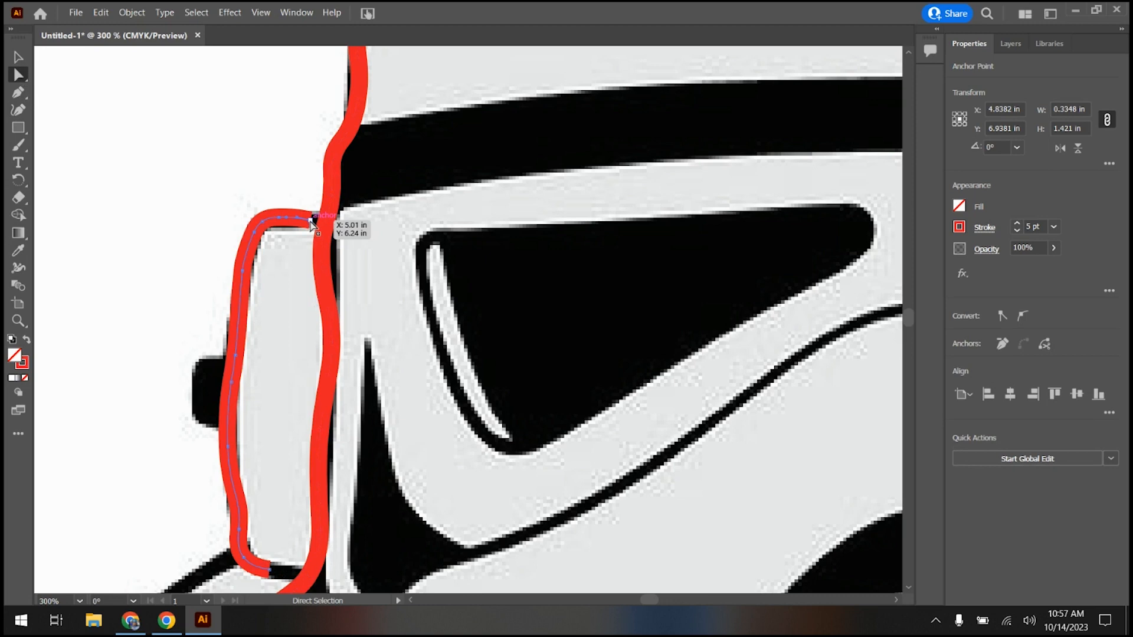
drag(311, 225, 326, 216)
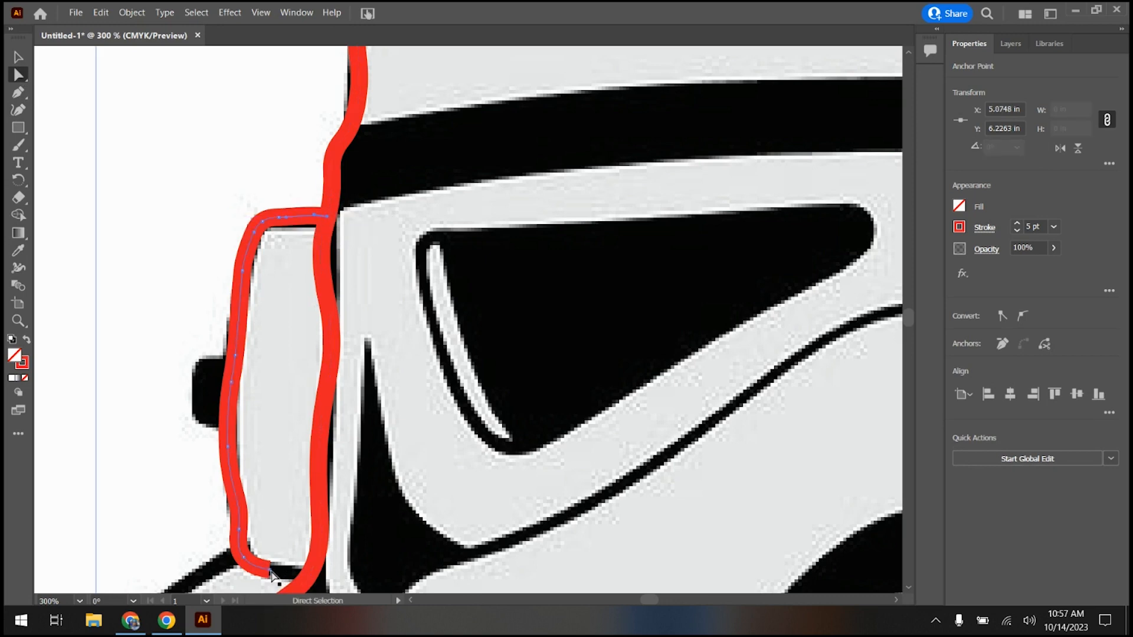
drag(271, 573, 310, 574)
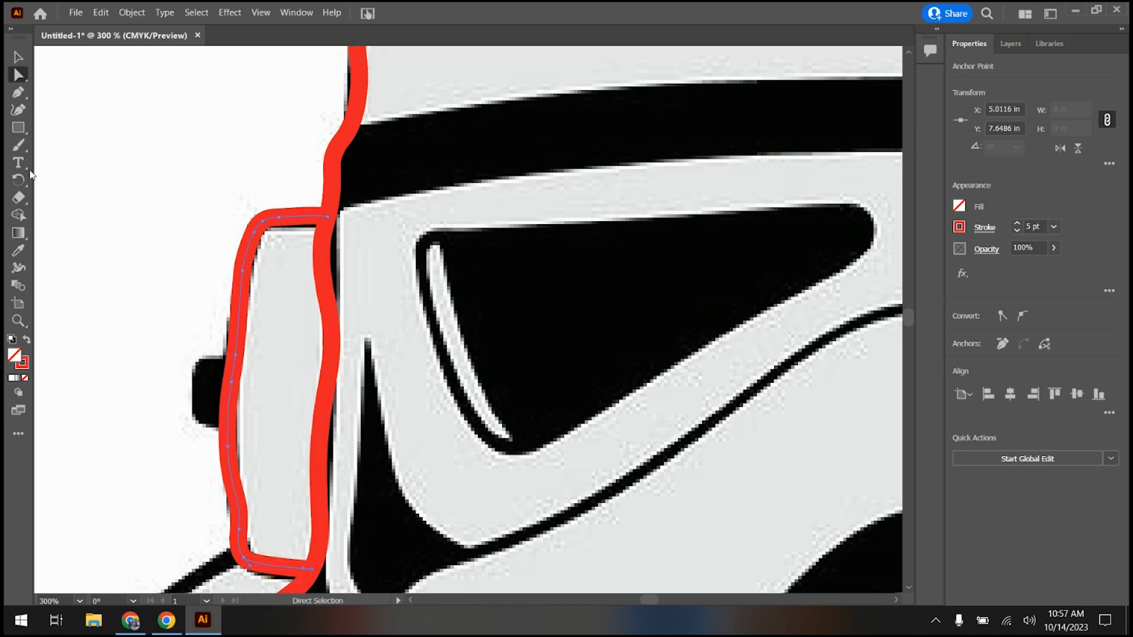
click(18, 110)
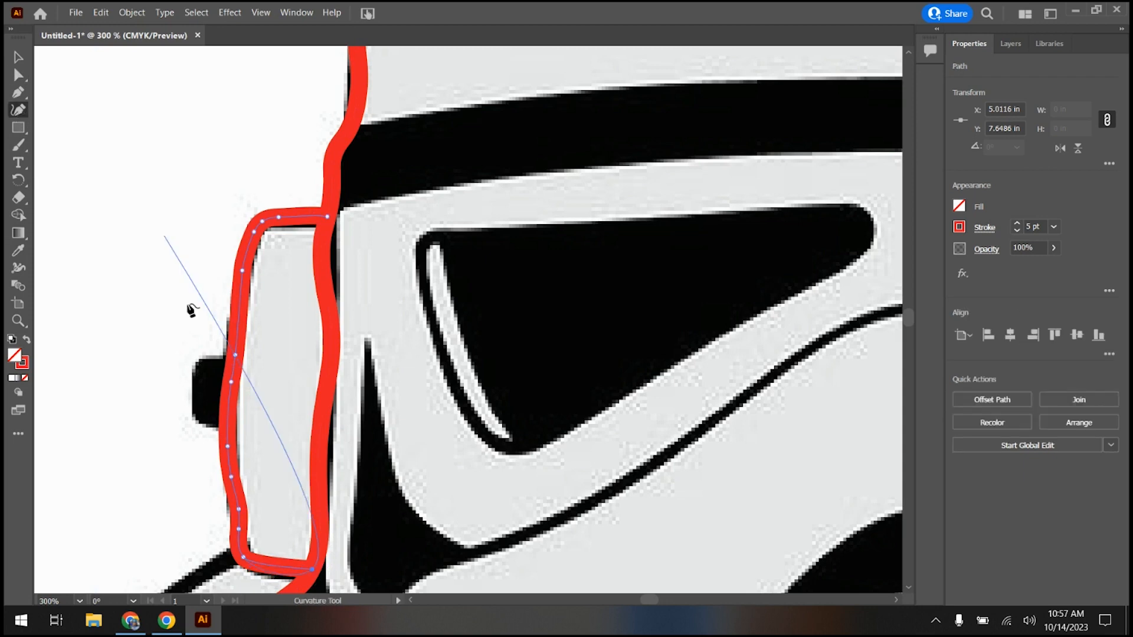
Step: Draw a short hooked Curvature path around the ear piece's small black knob
click(231, 382)
click(222, 357)
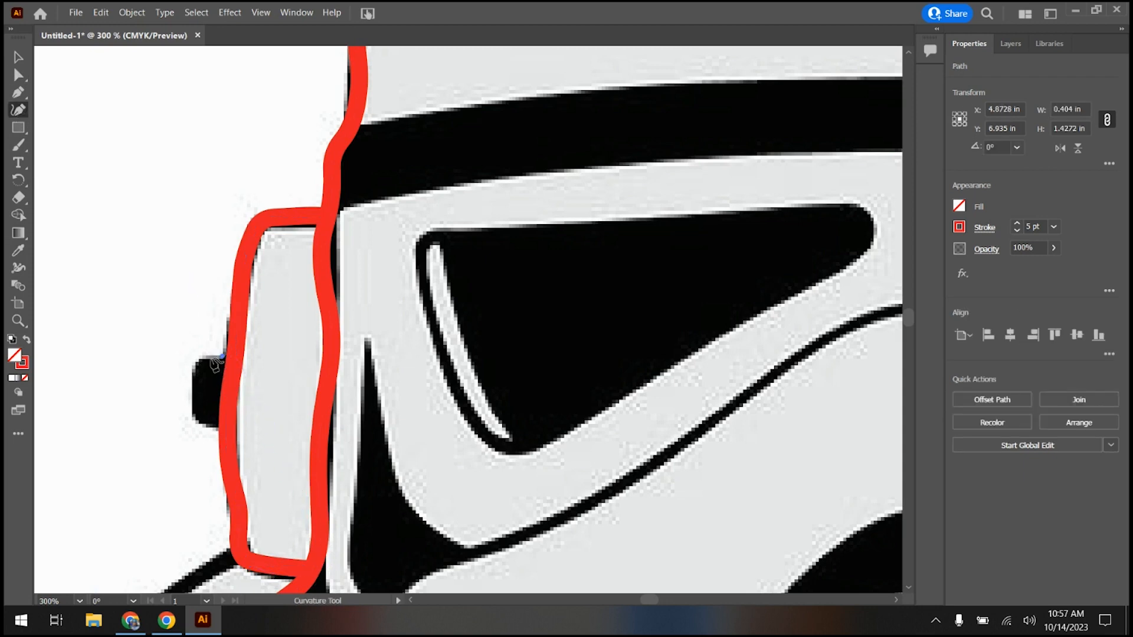
click(199, 361)
click(193, 383)
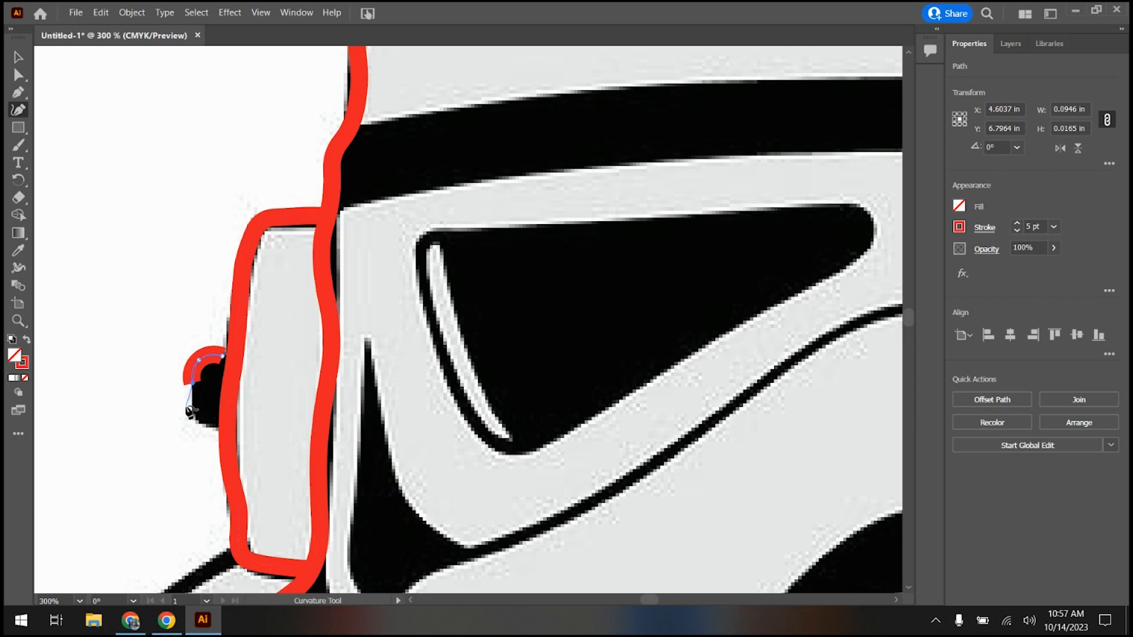
click(192, 419)
click(209, 426)
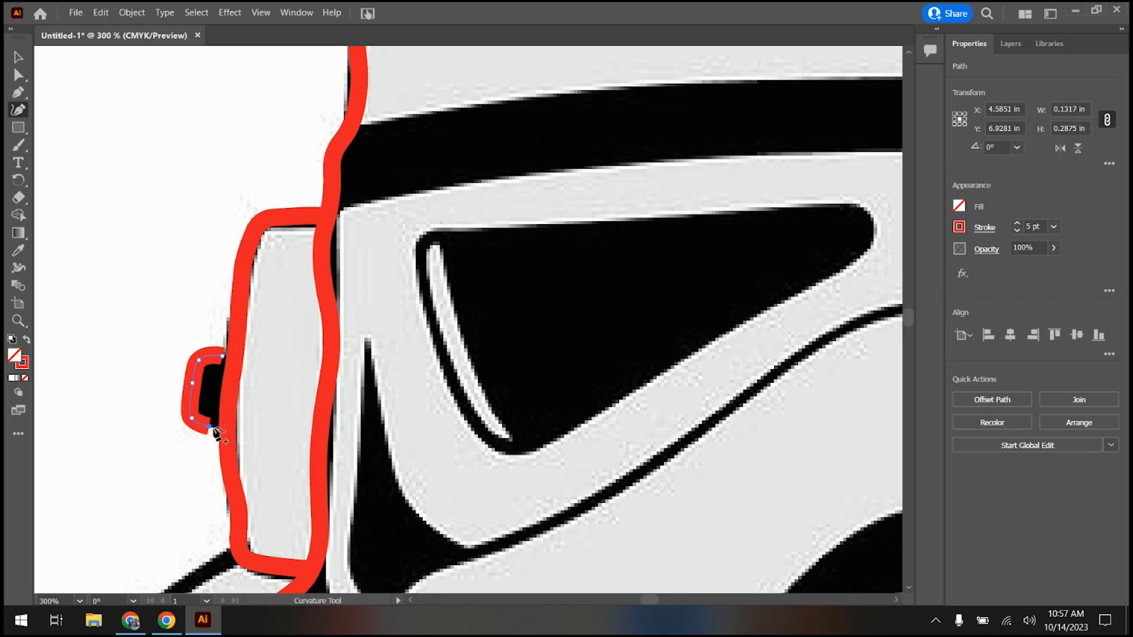
Step: Reposition the knob path's top and bottom end points with Direct Selection
click(18, 75)
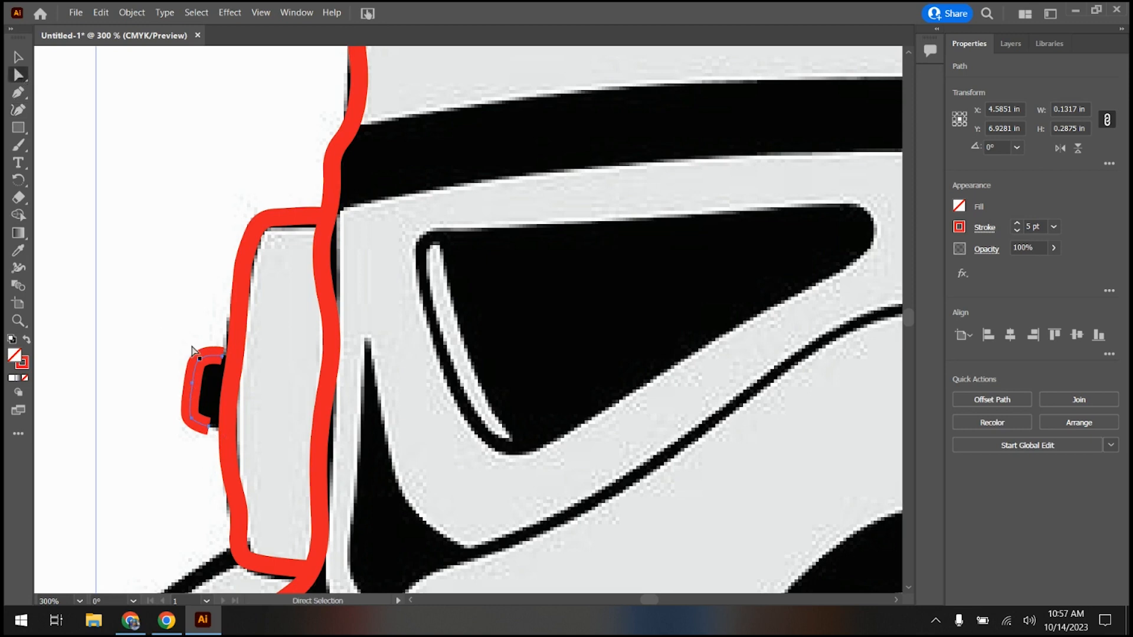
drag(220, 369, 236, 356)
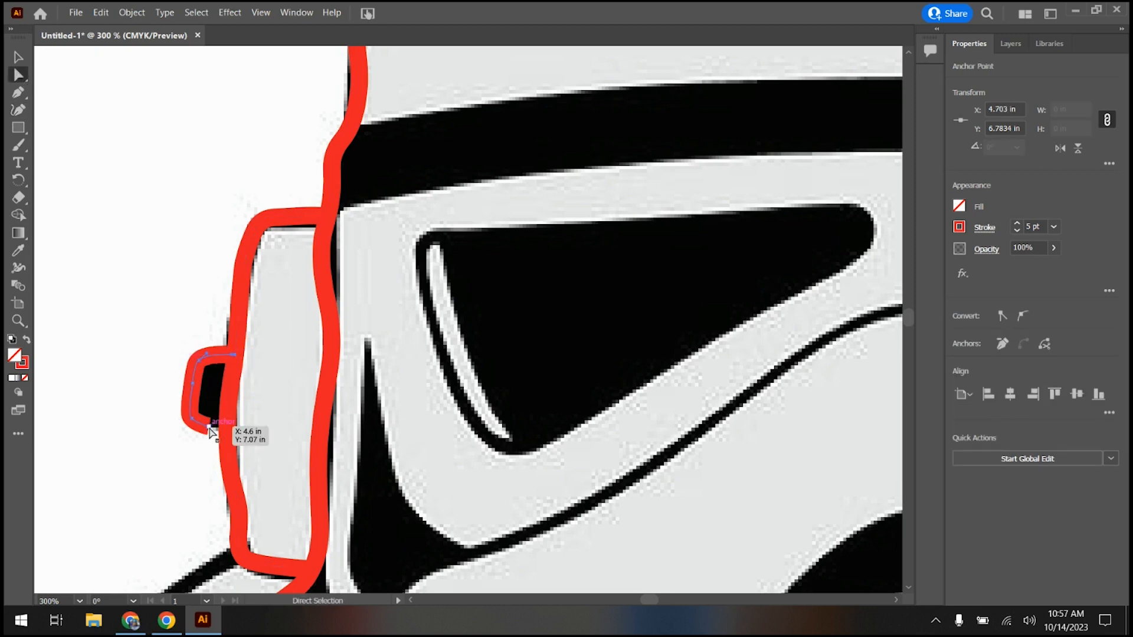
mouse_move(208, 427)
mouse_down()
mouse_move(222, 421)
mouse_move(224, 445)
mouse_move(205, 428)
mouse_move(227, 426)
mouse_move(199, 429)
mouse_up()
Step: Trace a red curve down the lower helmet's outer cheek edge beside the side vent
scroll(266, 434, down, 2)
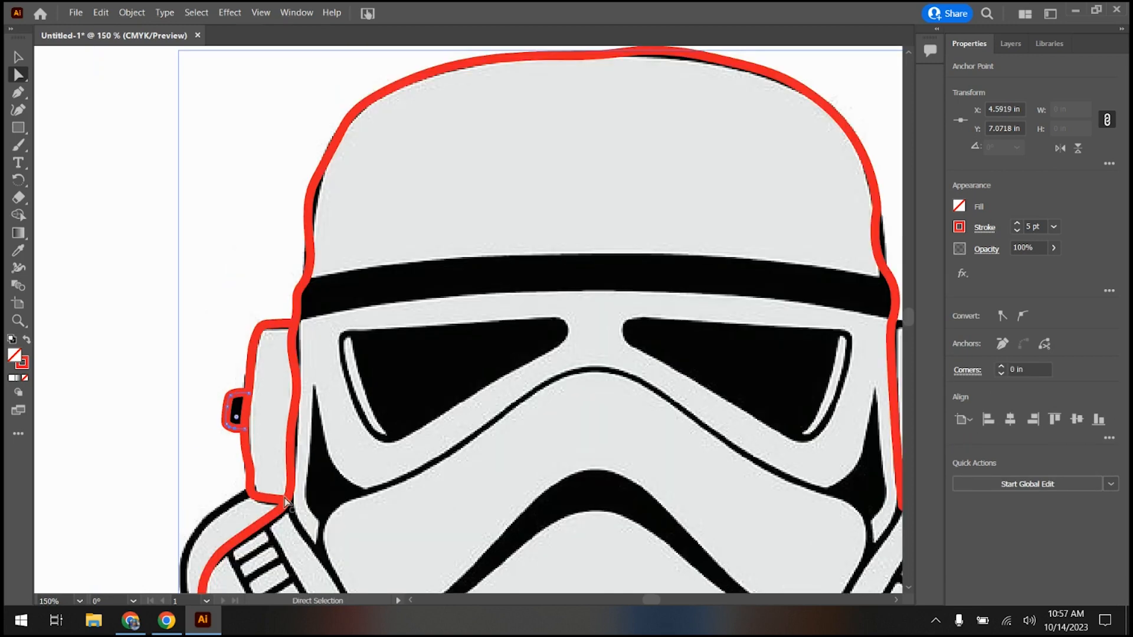
scroll(293, 511, down, 5)
scroll(173, 450, up, 2)
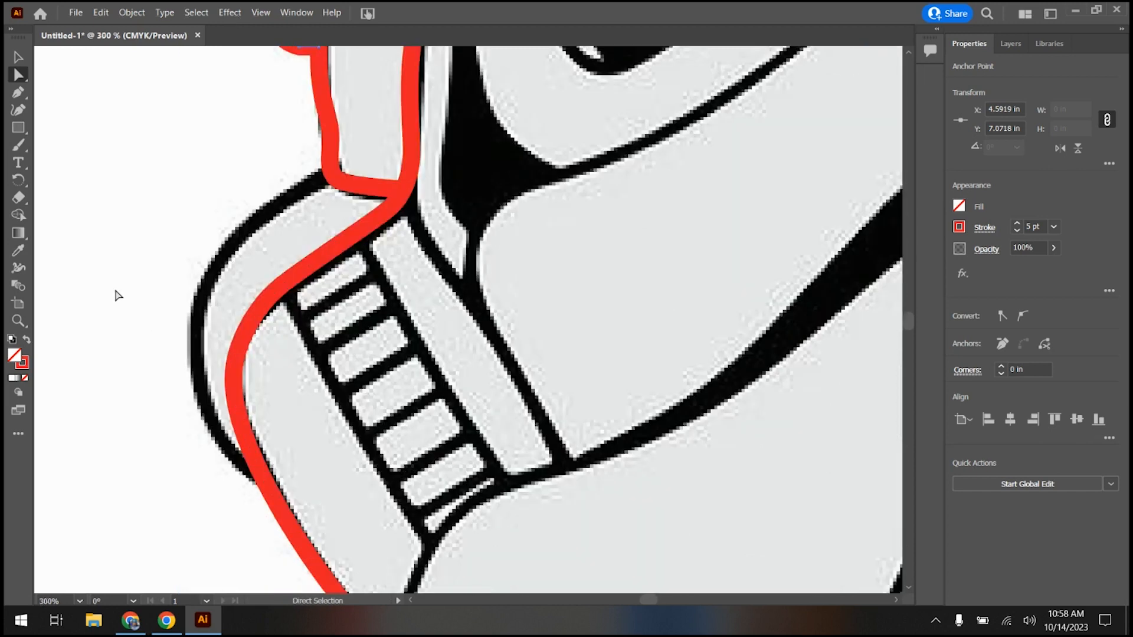
click(18, 110)
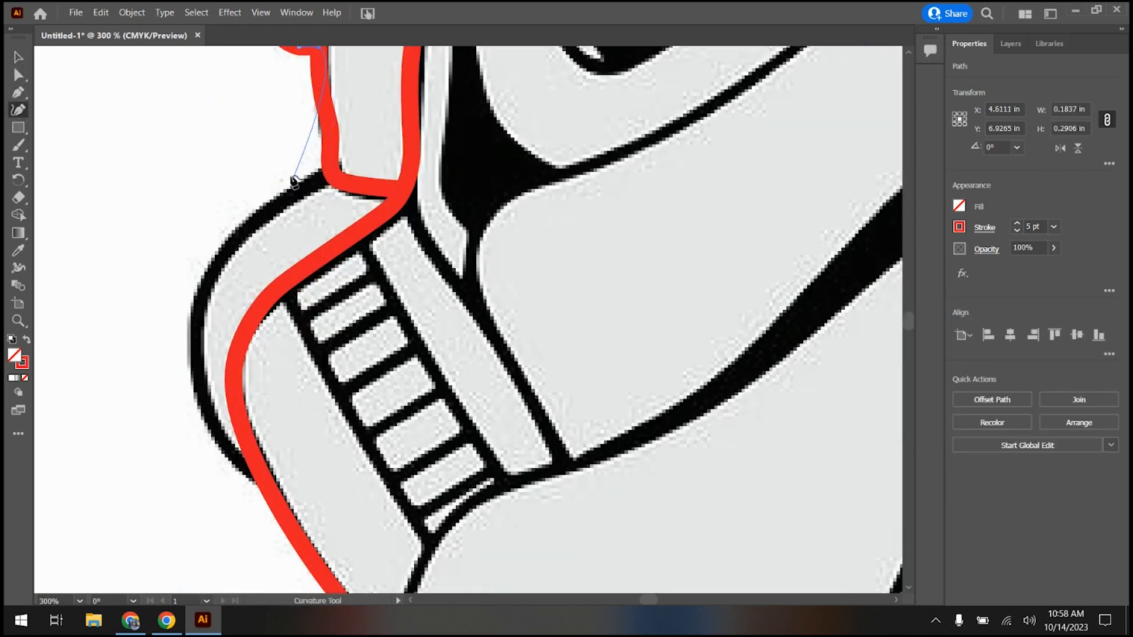
click(320, 175)
click(245, 220)
click(204, 279)
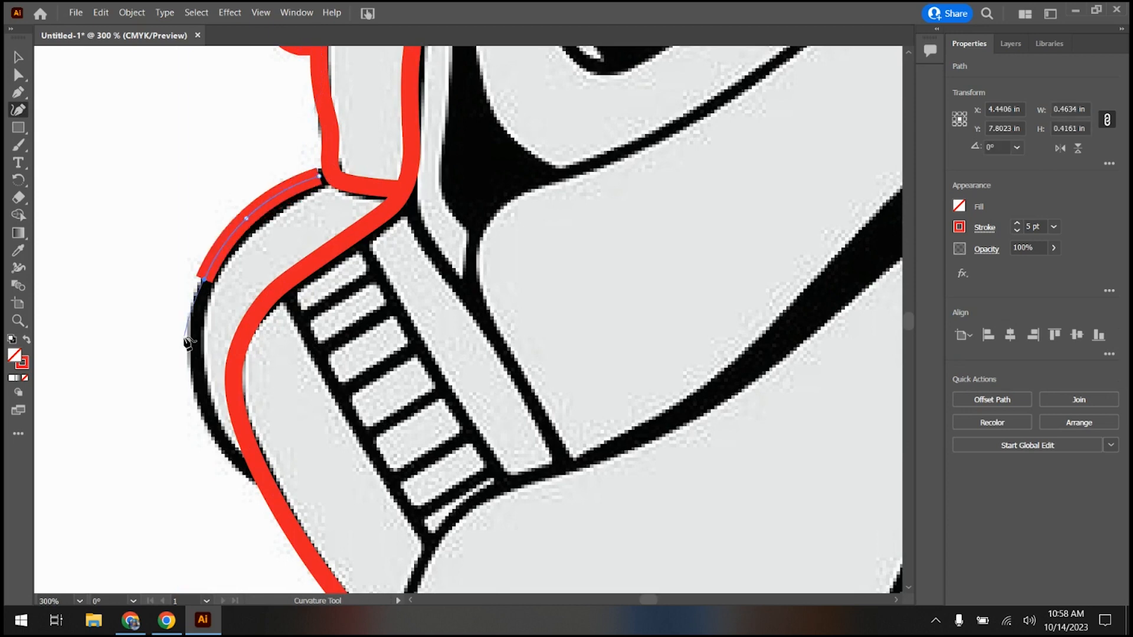
click(191, 347)
click(207, 412)
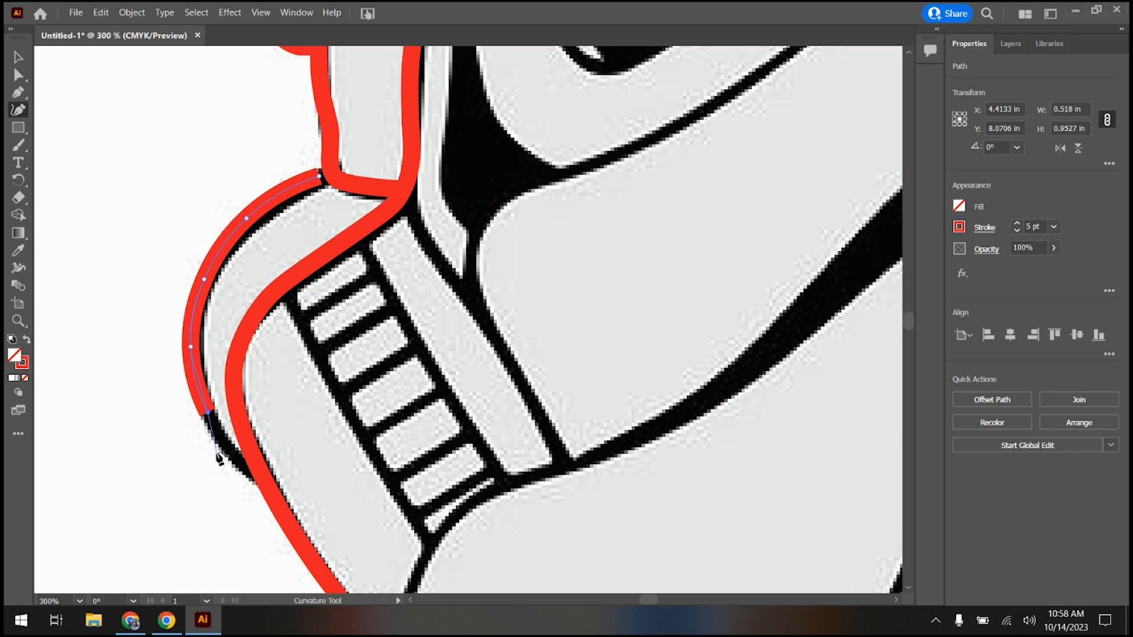
click(237, 461)
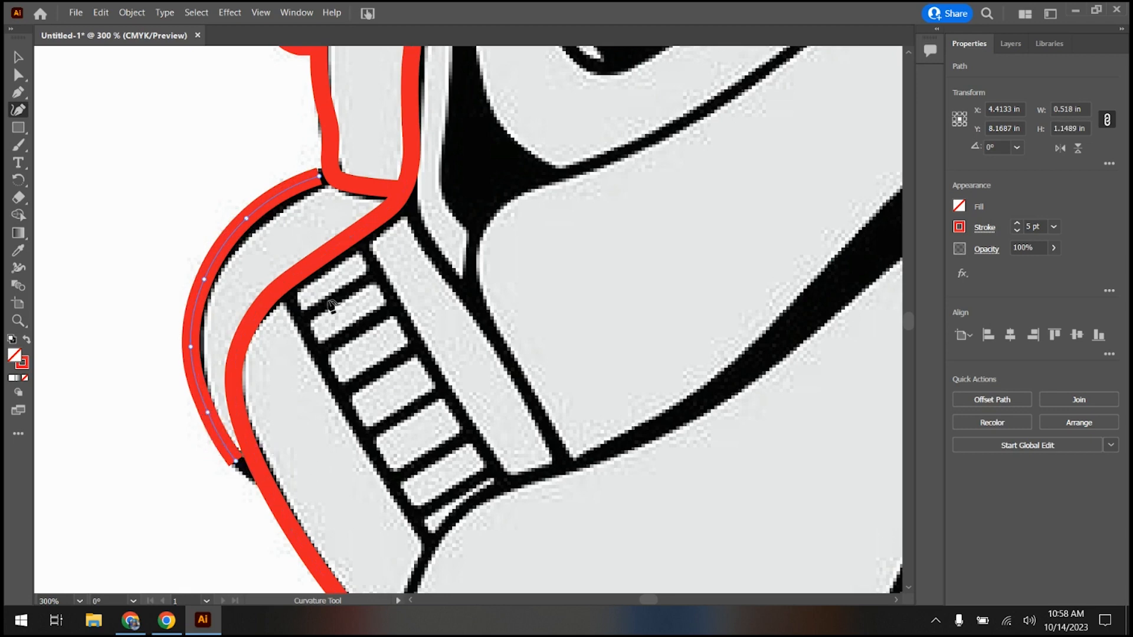
click(292, 304)
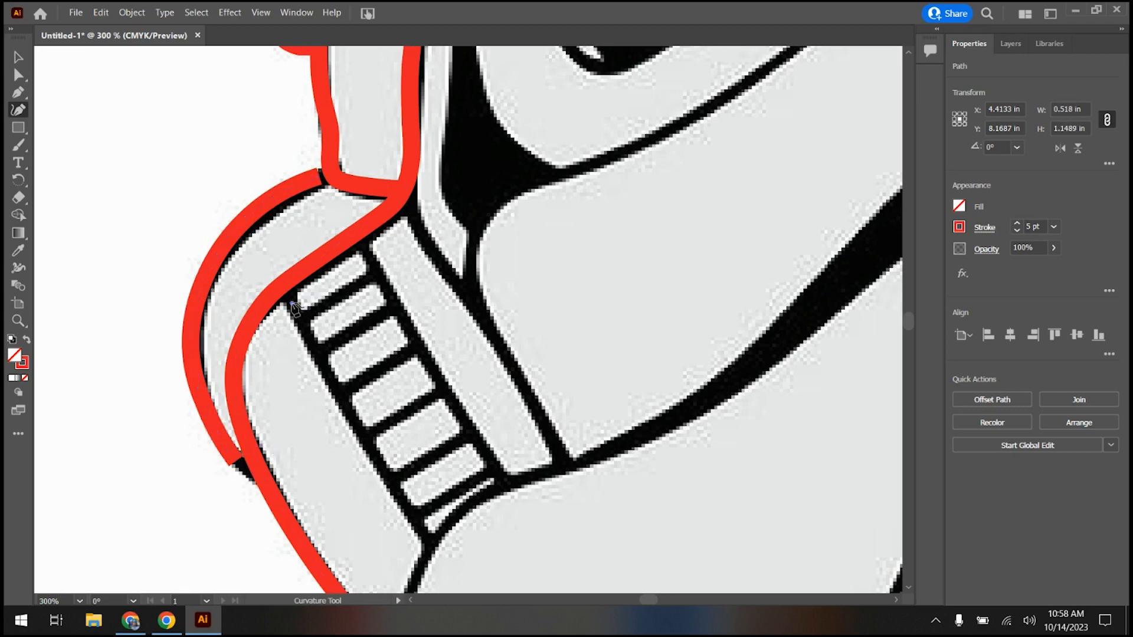
Step: Trace the side vent's outer and inner rails as two long red curved paths
click(359, 416)
click(411, 520)
click(431, 545)
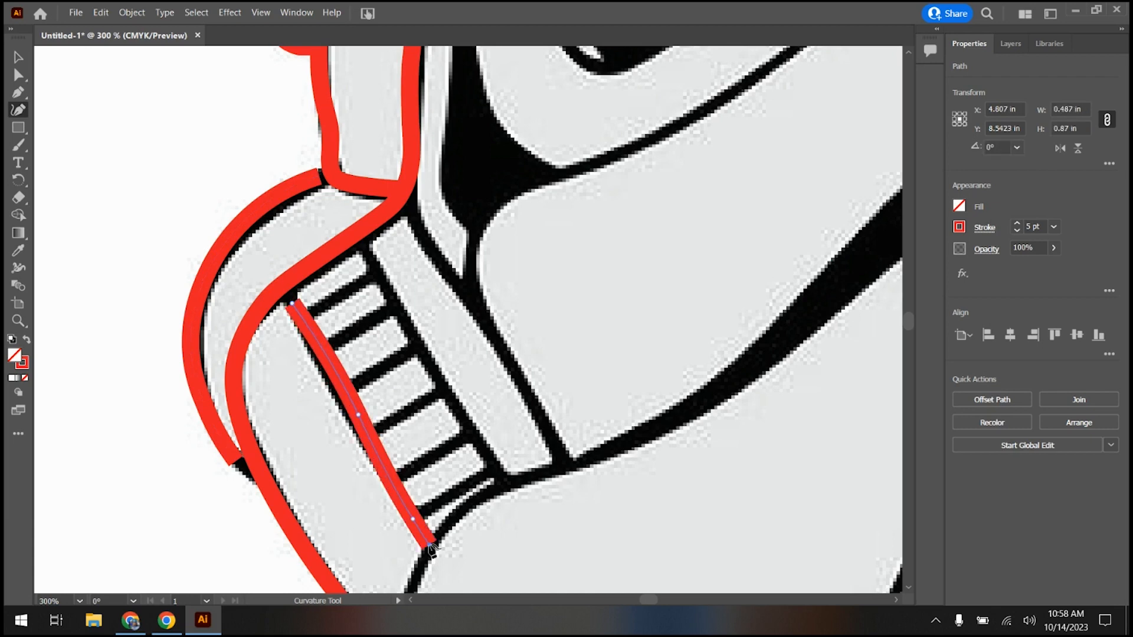
click(366, 250)
click(411, 329)
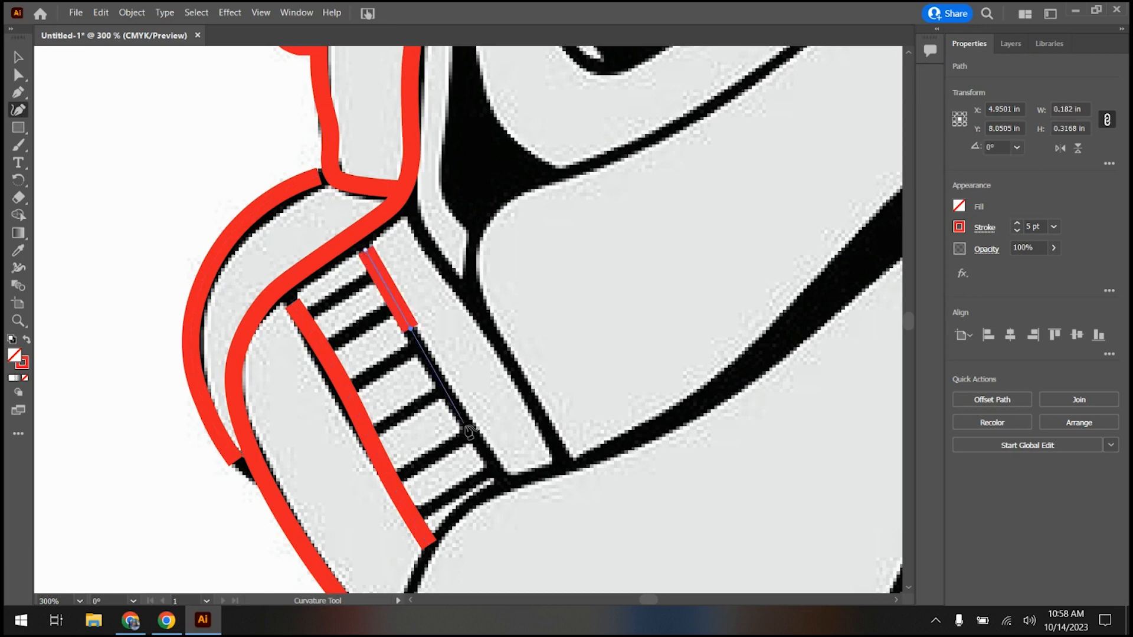
click(466, 426)
click(506, 484)
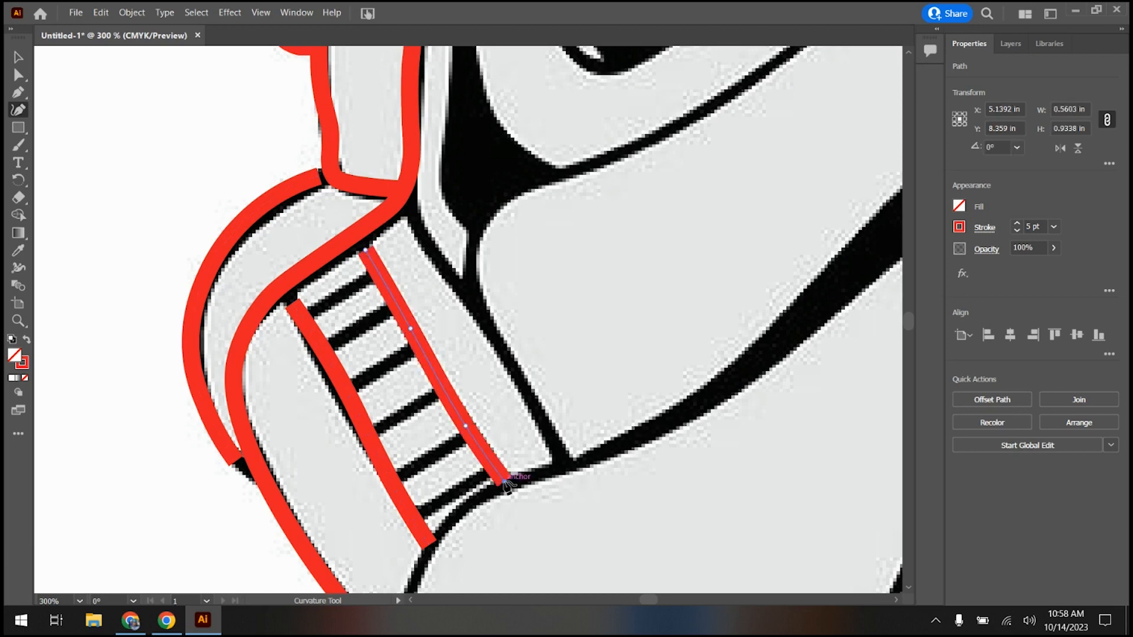
Step: Draw the top three straight rungs between the rails, each as its own path
click(22, 95)
click(303, 318)
click(378, 272)
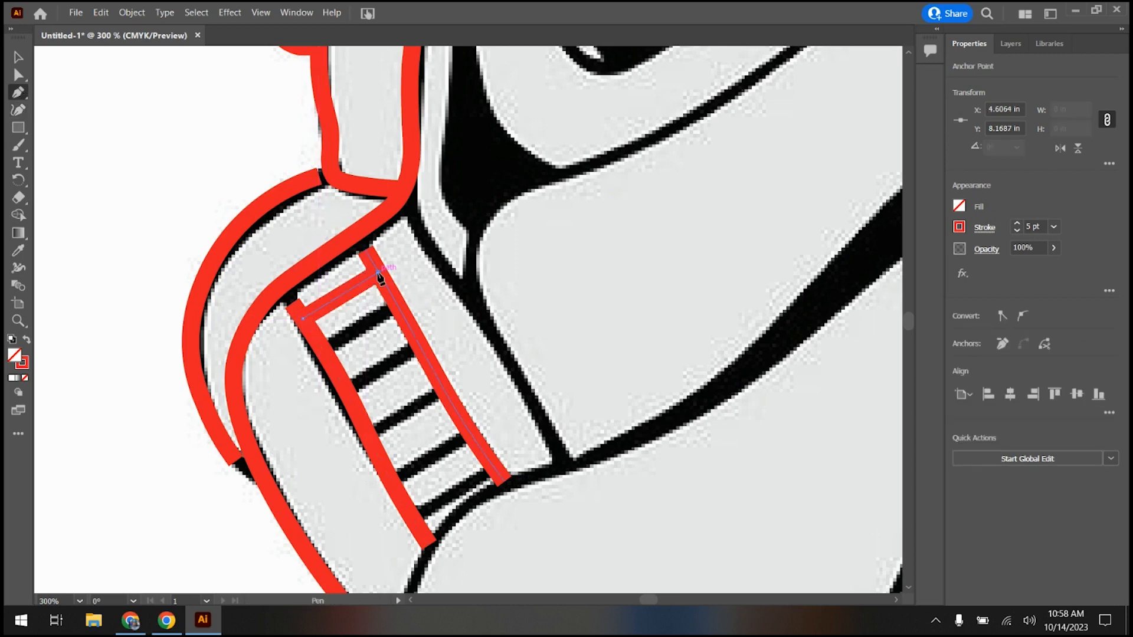
key(Escape)
click(323, 349)
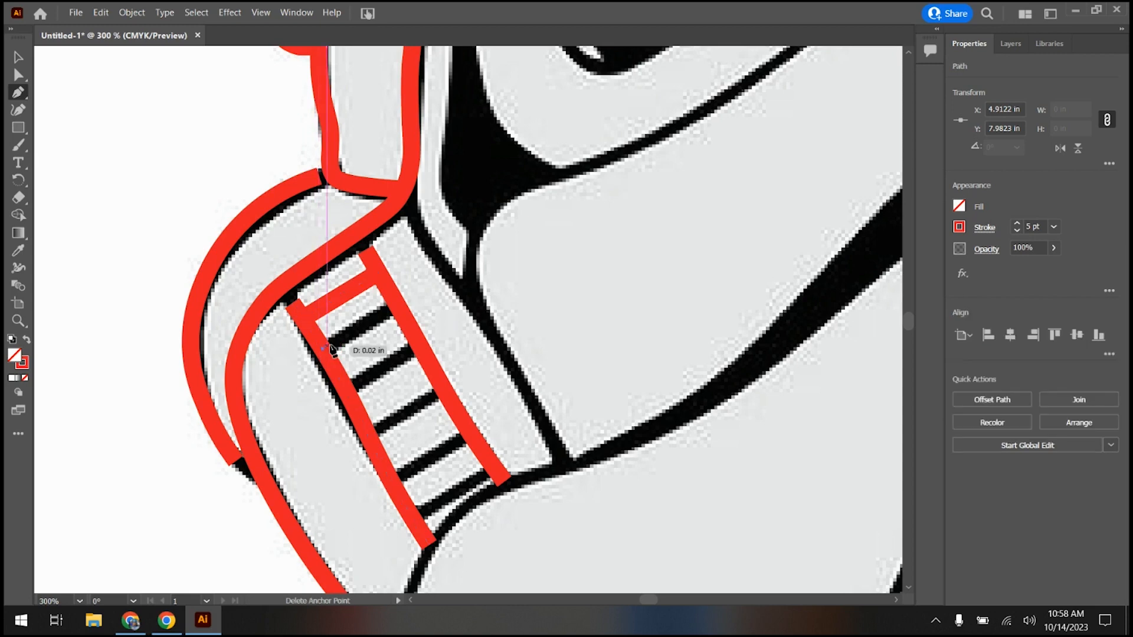
click(395, 304)
key(Escape)
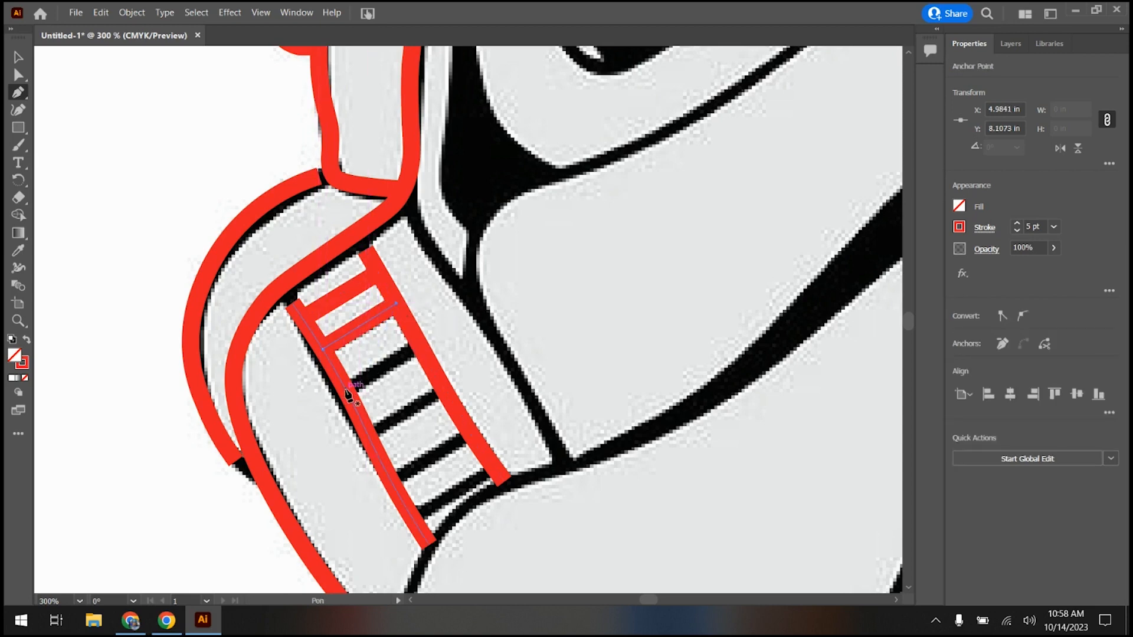
click(346, 391)
click(419, 343)
key(Escape)
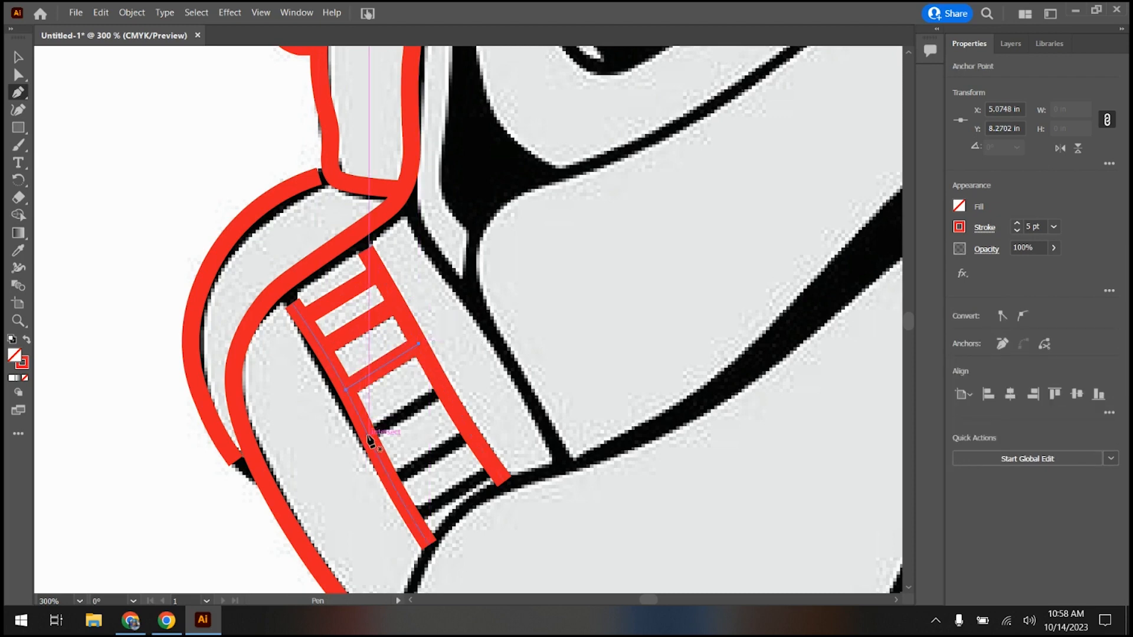
Step: Draw the remaining three rungs down to the vent's bottom, each as a separate path
click(369, 438)
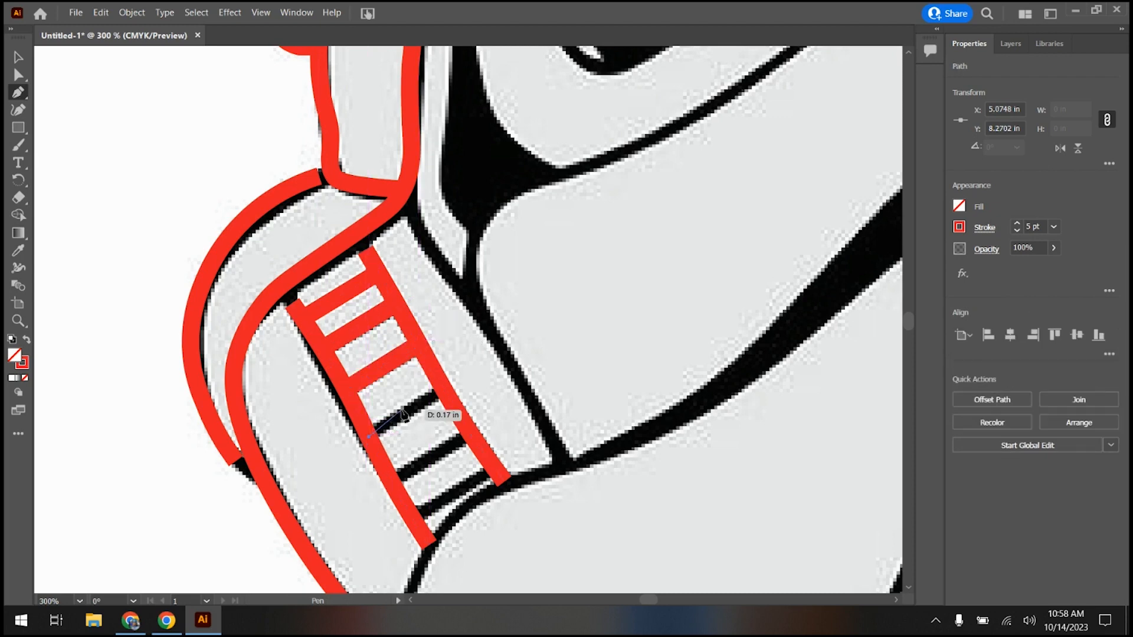
click(443, 388)
key(Escape)
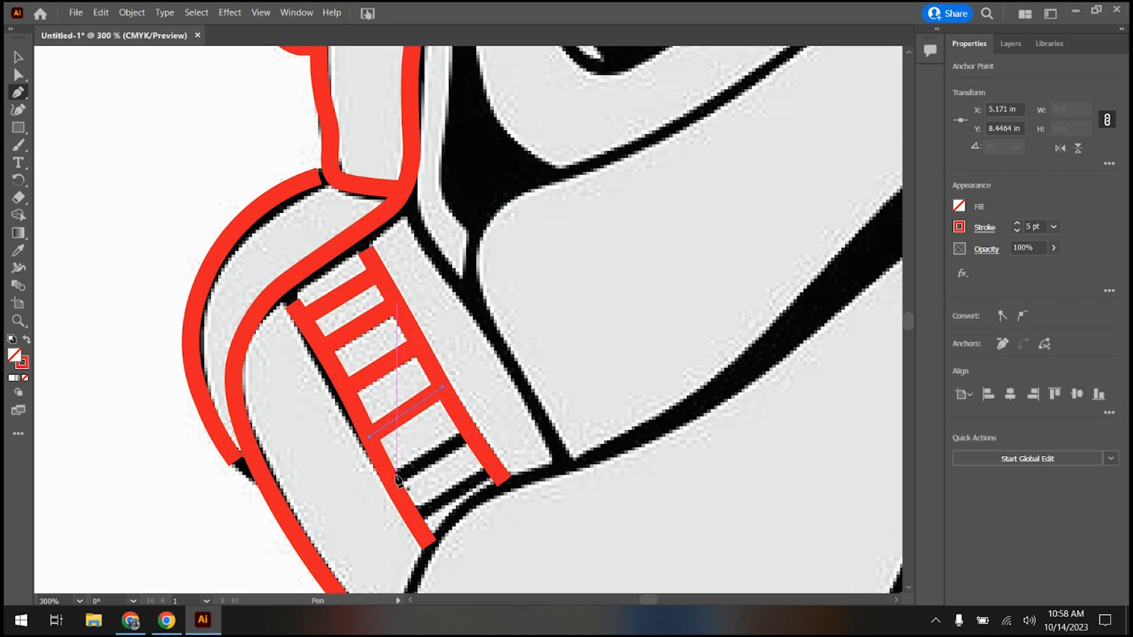
click(391, 481)
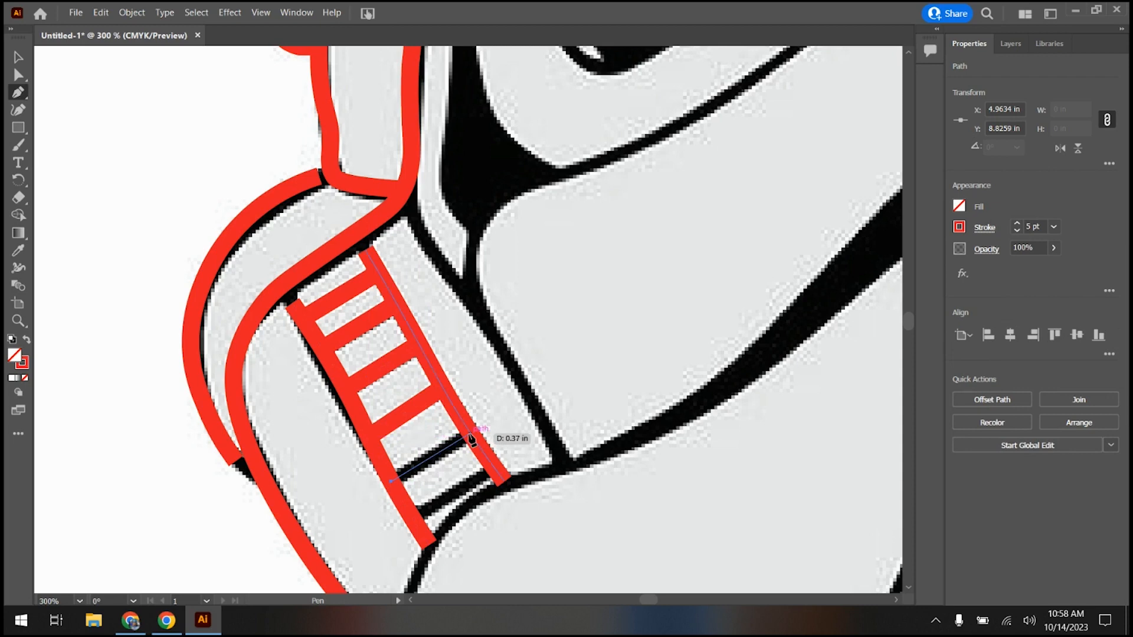
click(470, 435)
key(Escape)
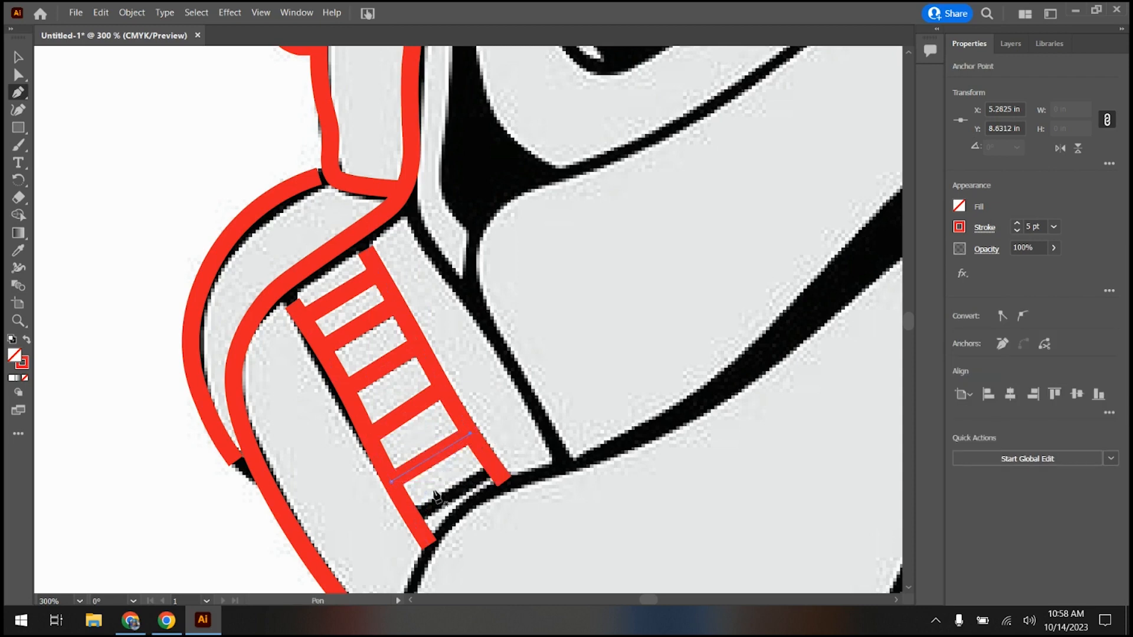
click(414, 523)
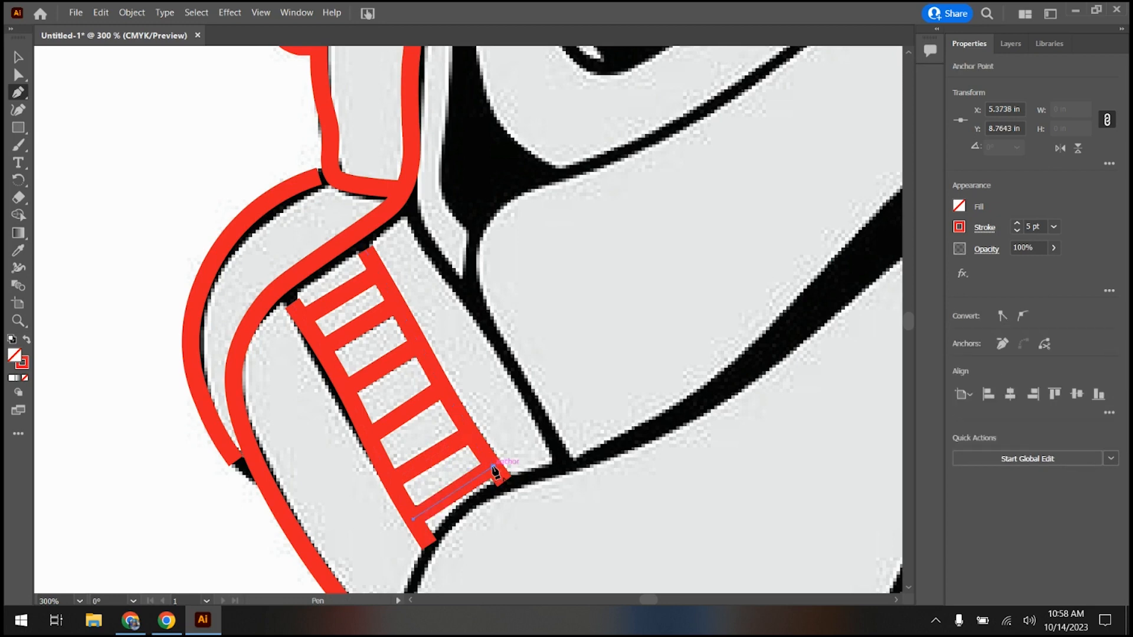
click(493, 467)
key(Escape)
scroll(513, 309, down, 2)
scroll(787, 245, down, 1)
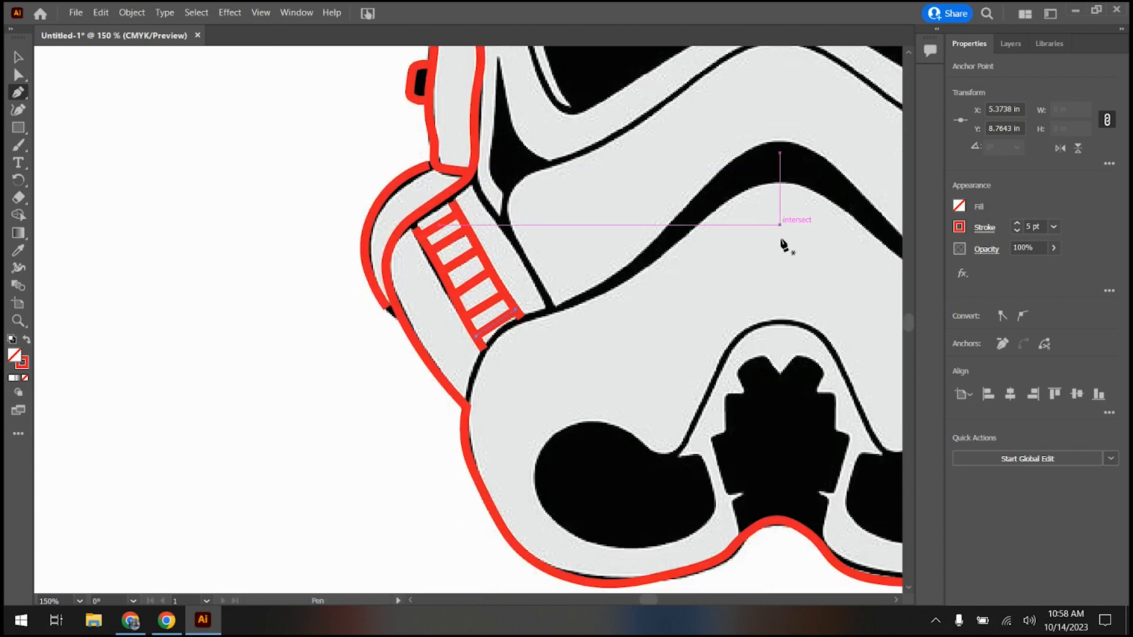
scroll(672, 384, up, 1)
mouse_move(653, 598)
mouse_down()
mouse_move(657, 606)
mouse_move(658, 596)
mouse_up()
scroll(396, 444, up, 1)
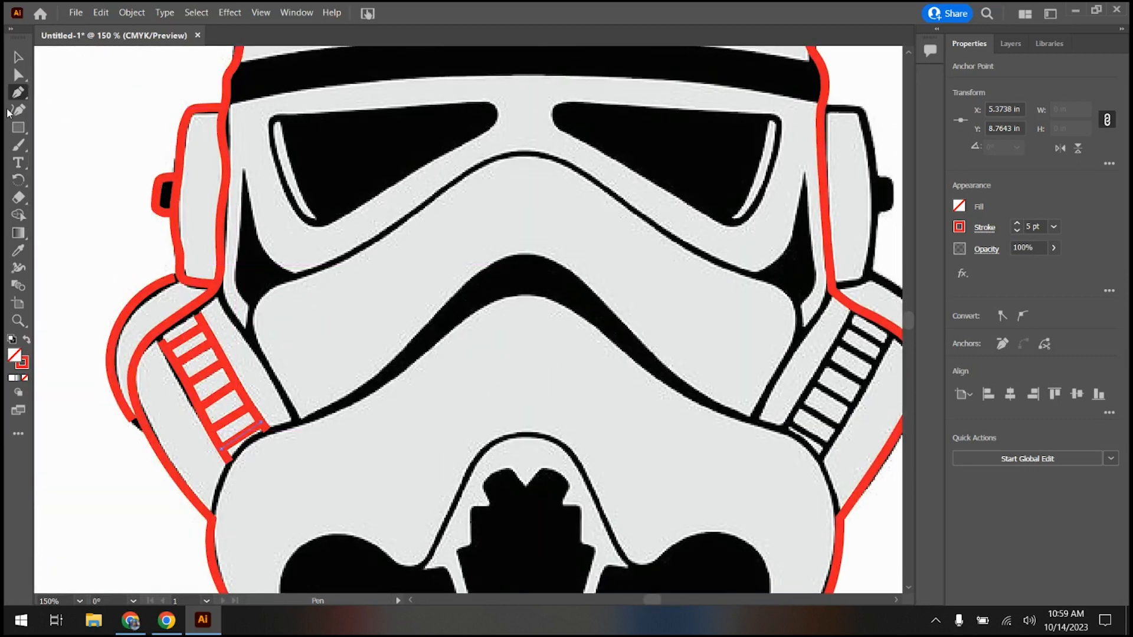
click(18, 57)
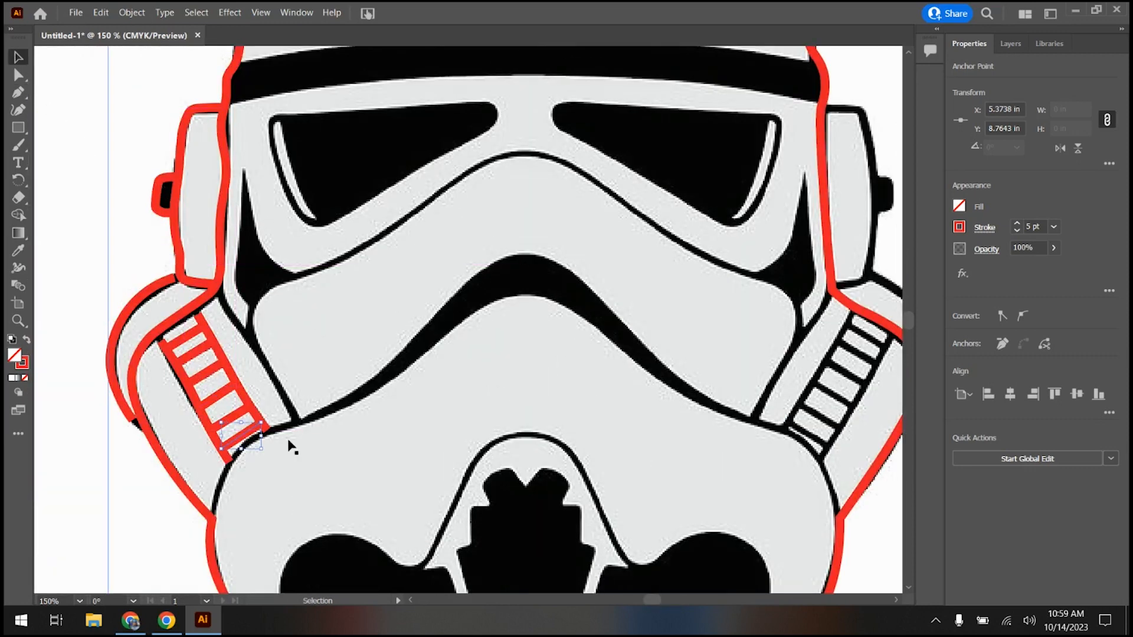
click(19, 74)
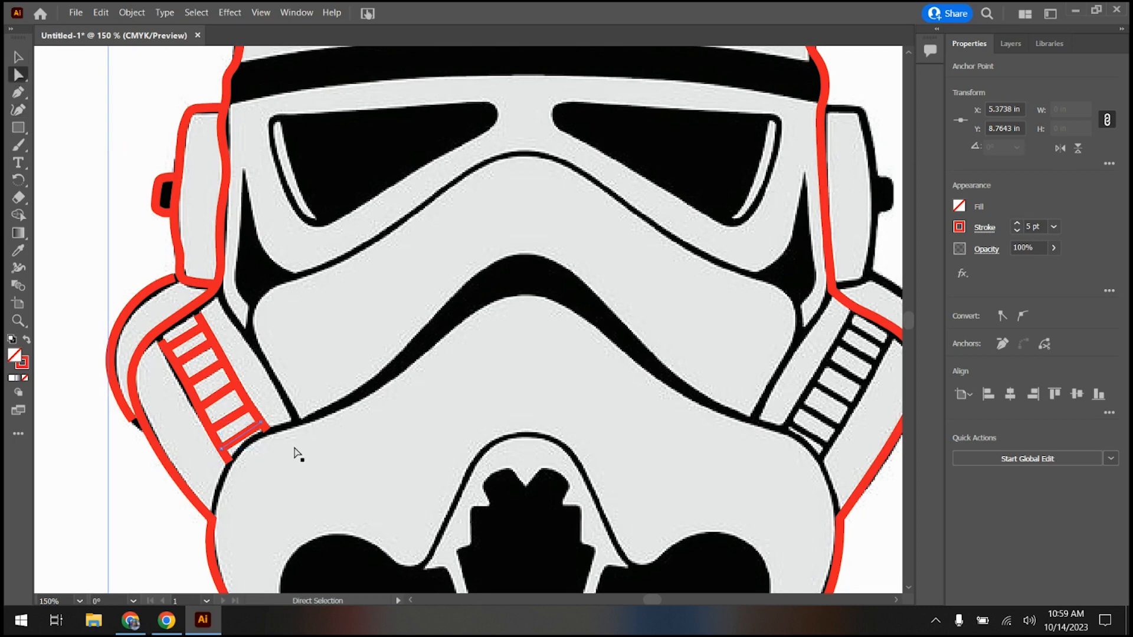
drag(292, 463, 296, 464)
click(100, 12)
click(108, 24)
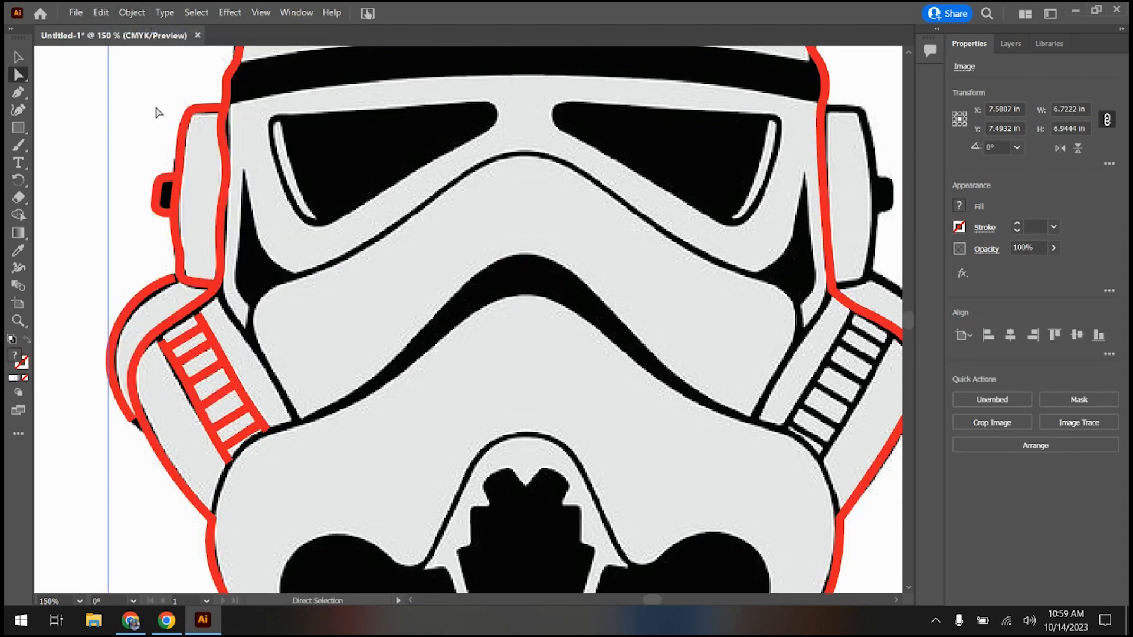
click(174, 360)
shift+click(187, 344)
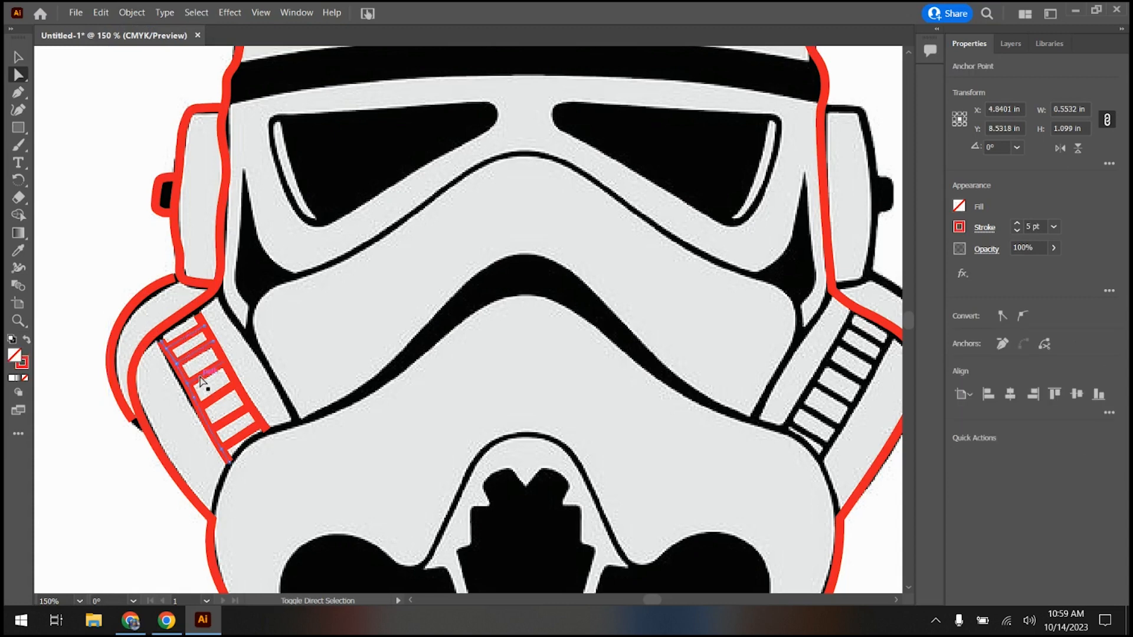
shift+click(218, 397)
shift+click(229, 420)
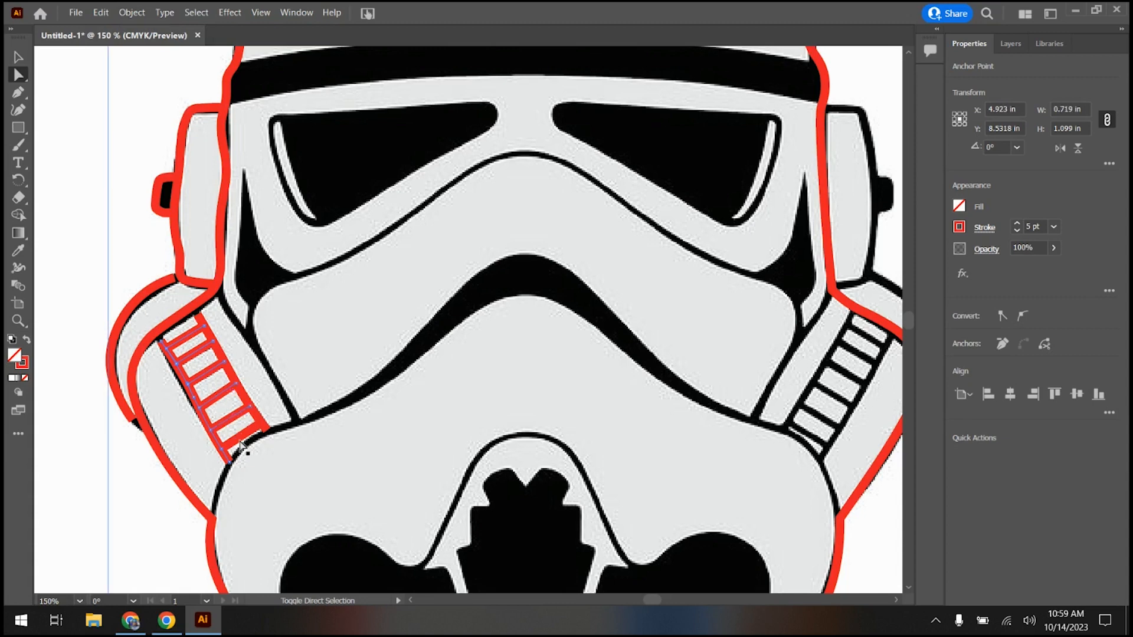
shift+click(243, 437)
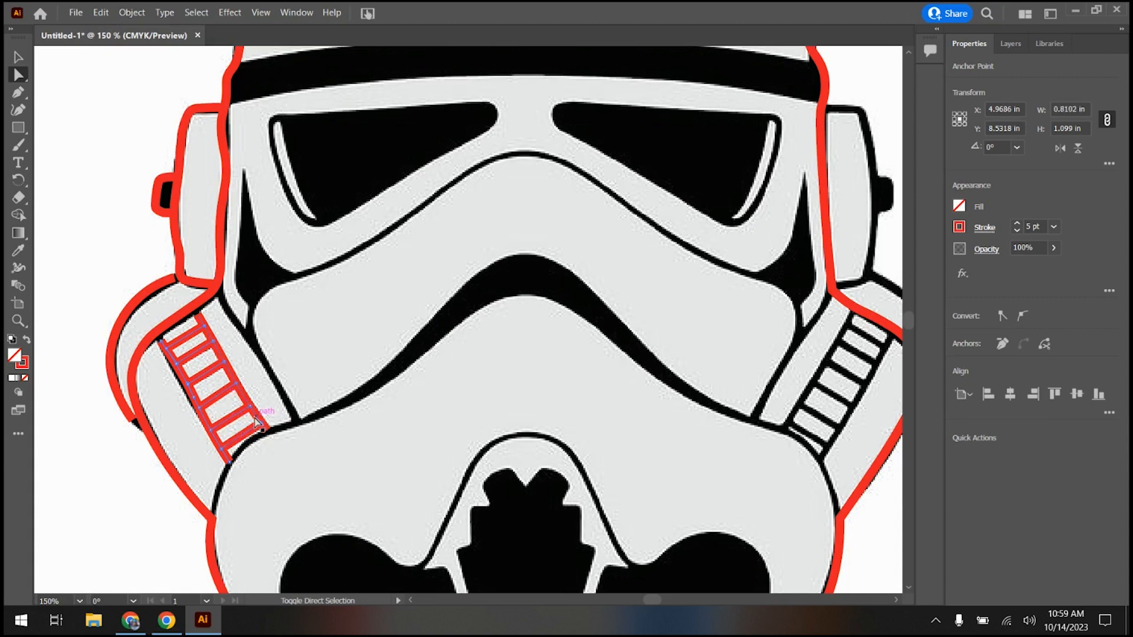
shift+click(249, 430)
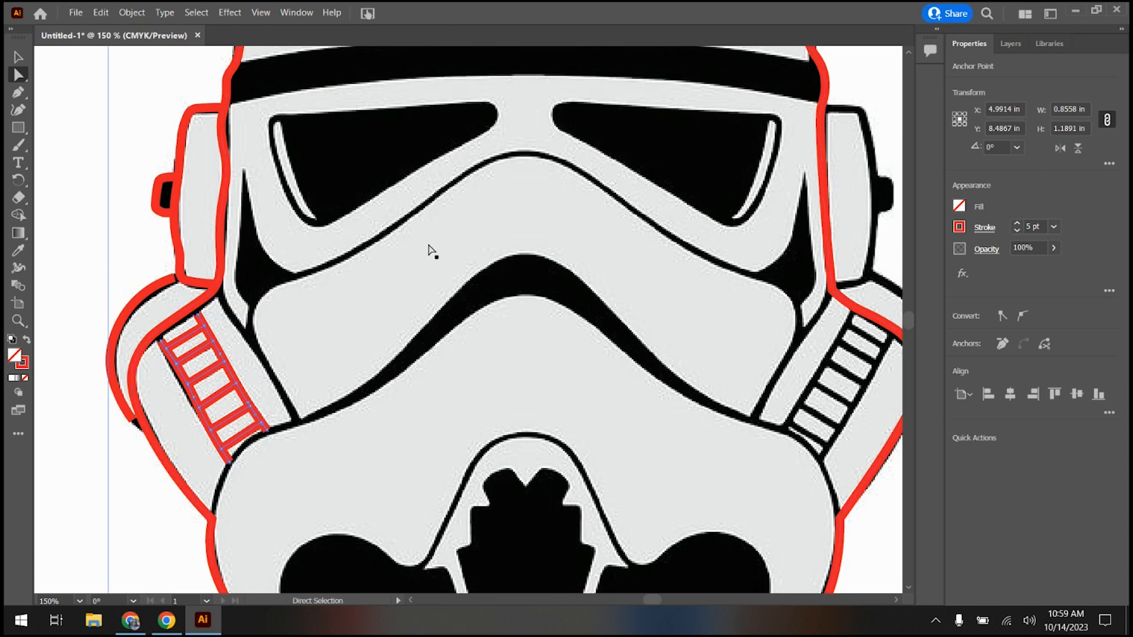
key(ctrl+v)
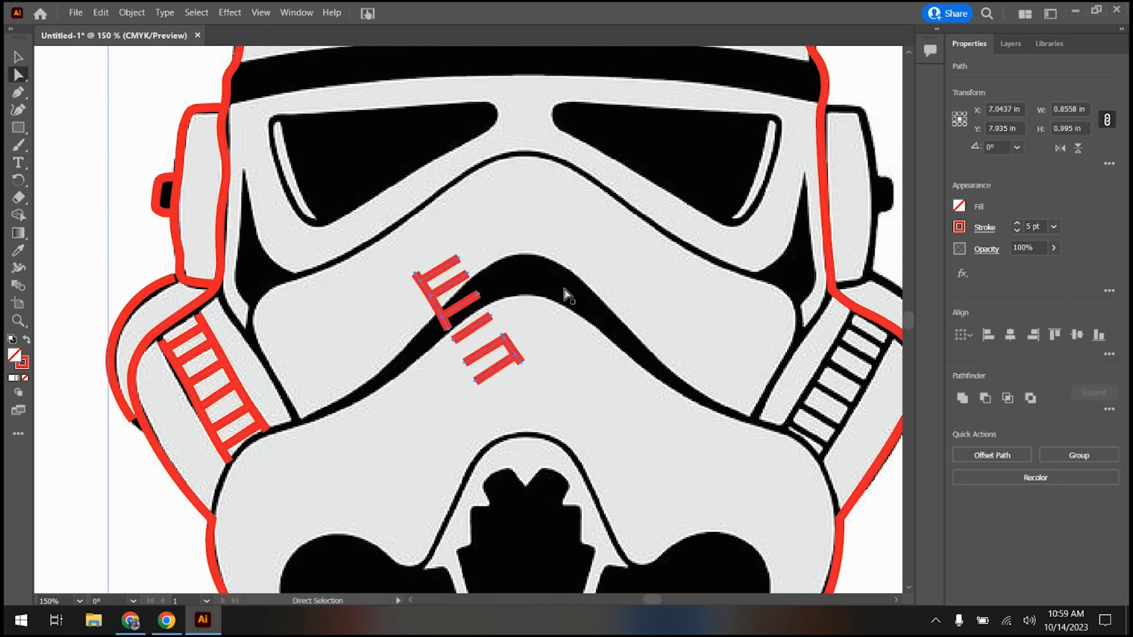
key(Delete)
scroll(502, 354, down, 3)
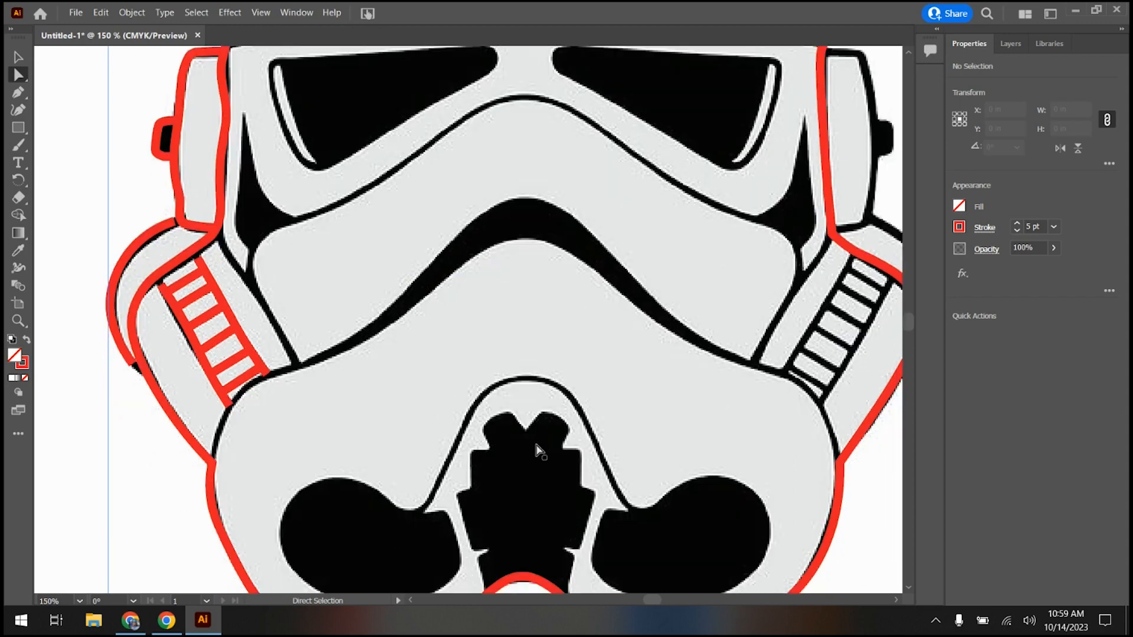
scroll(576, 342, up, 5)
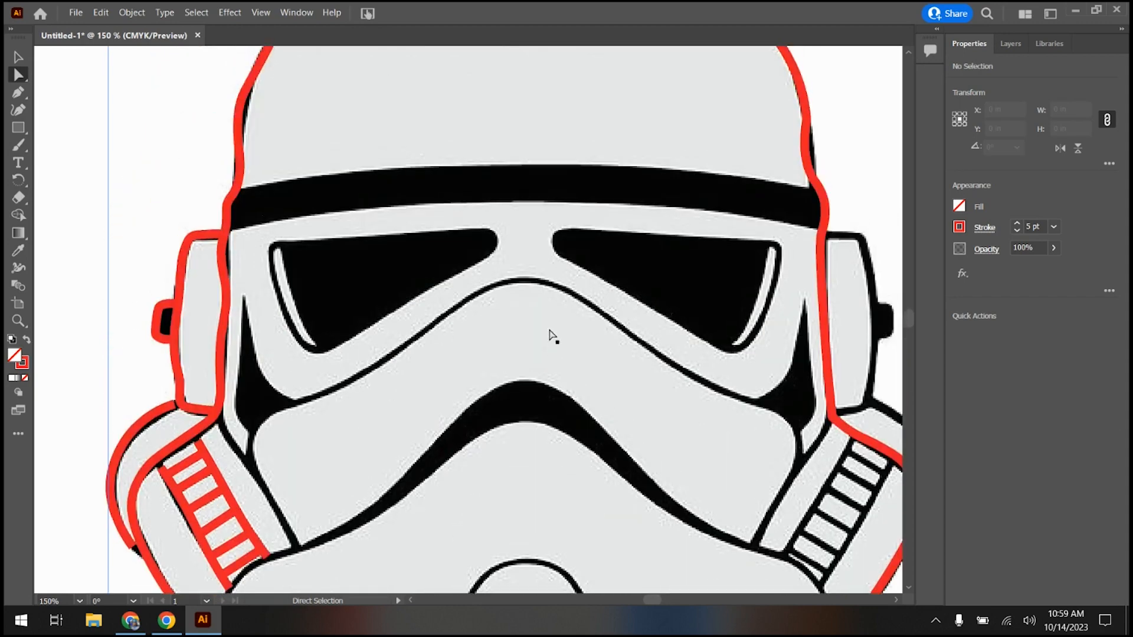
scroll(549, 337, down, 2)
scroll(544, 342, down, 2)
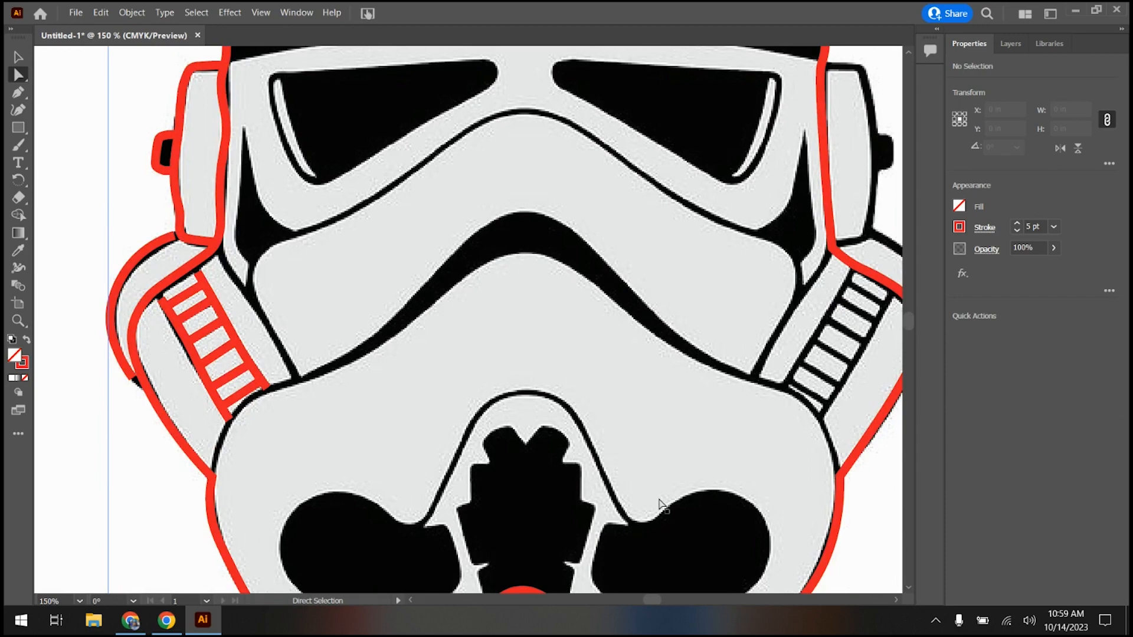
drag(650, 600, 653, 598)
Step: Trace the faceplate's wavy edge with a red curve from its lower left up toward the peak
click(17, 109)
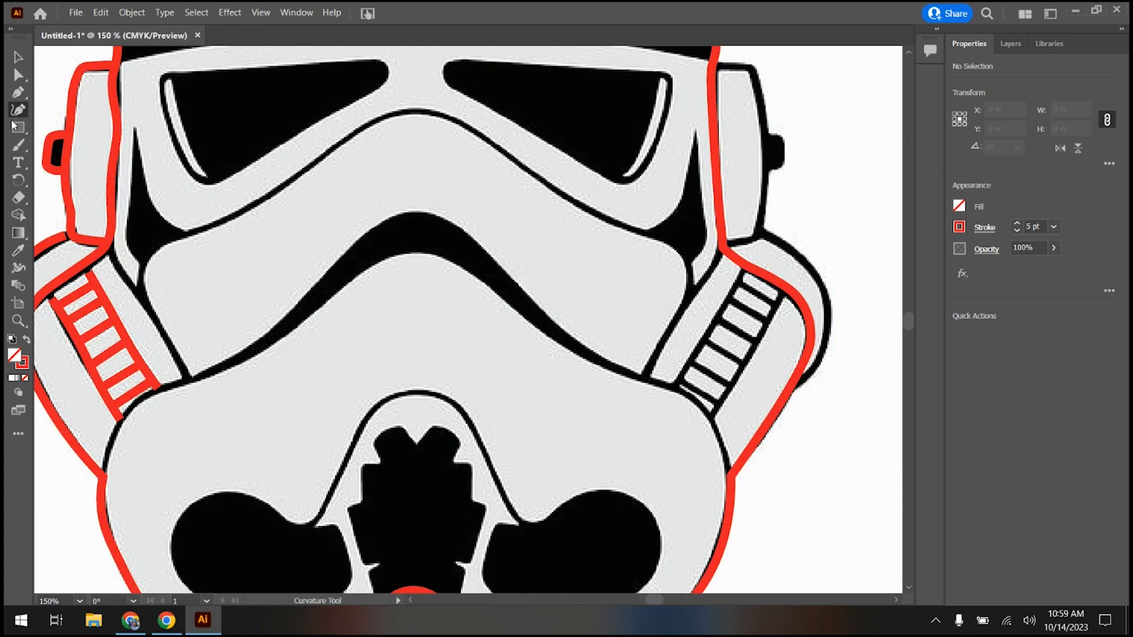
click(105, 469)
click(121, 423)
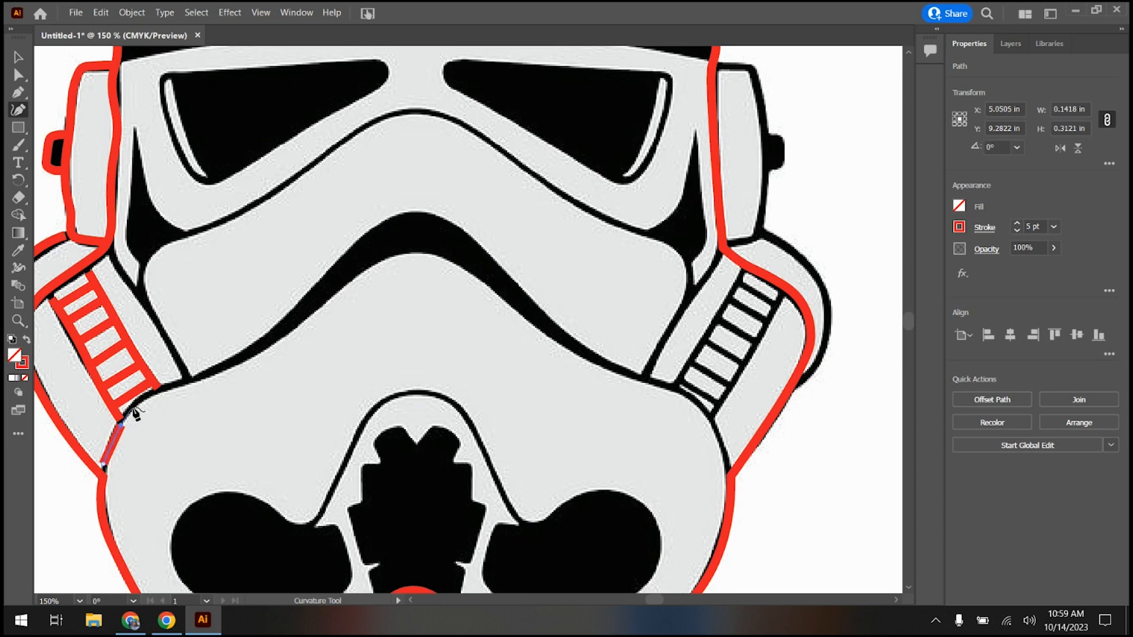
click(141, 403)
click(177, 385)
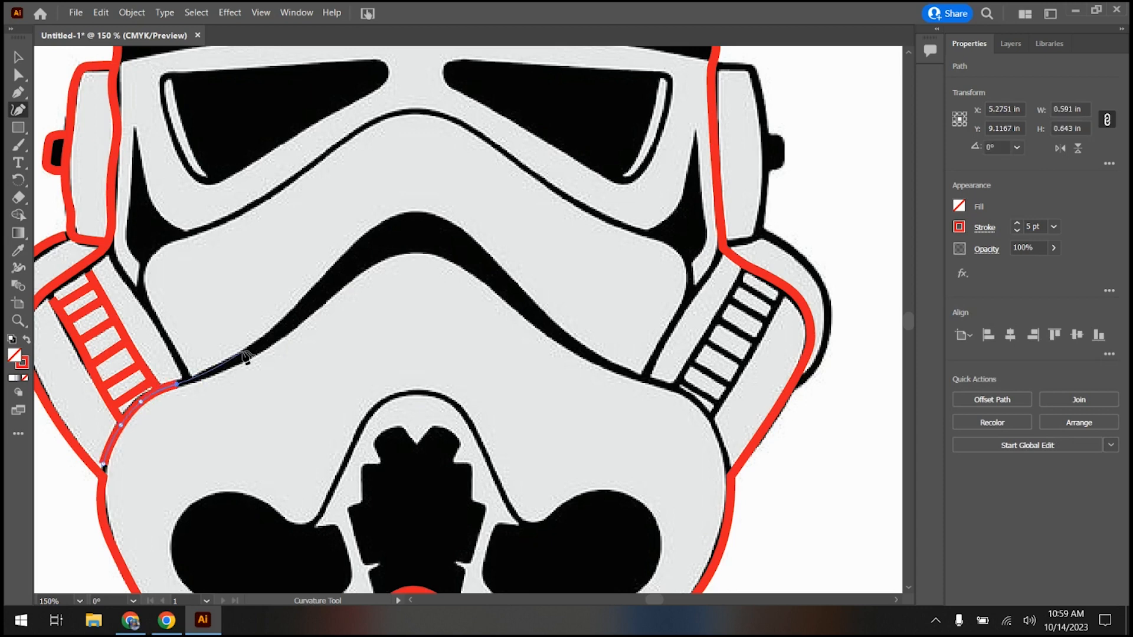
click(250, 352)
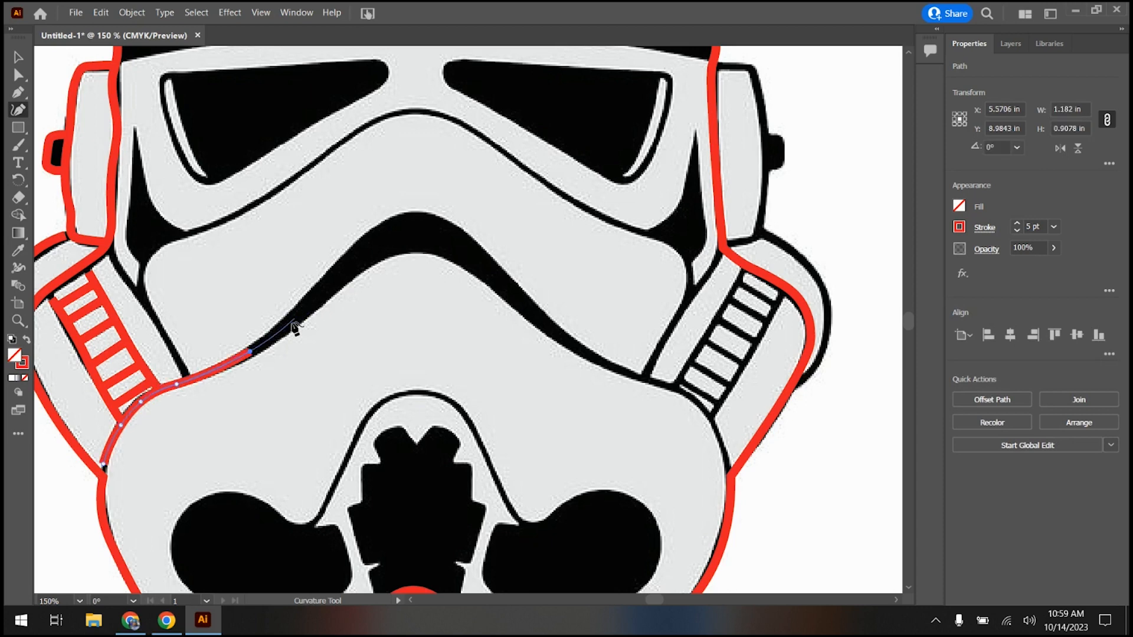
click(284, 330)
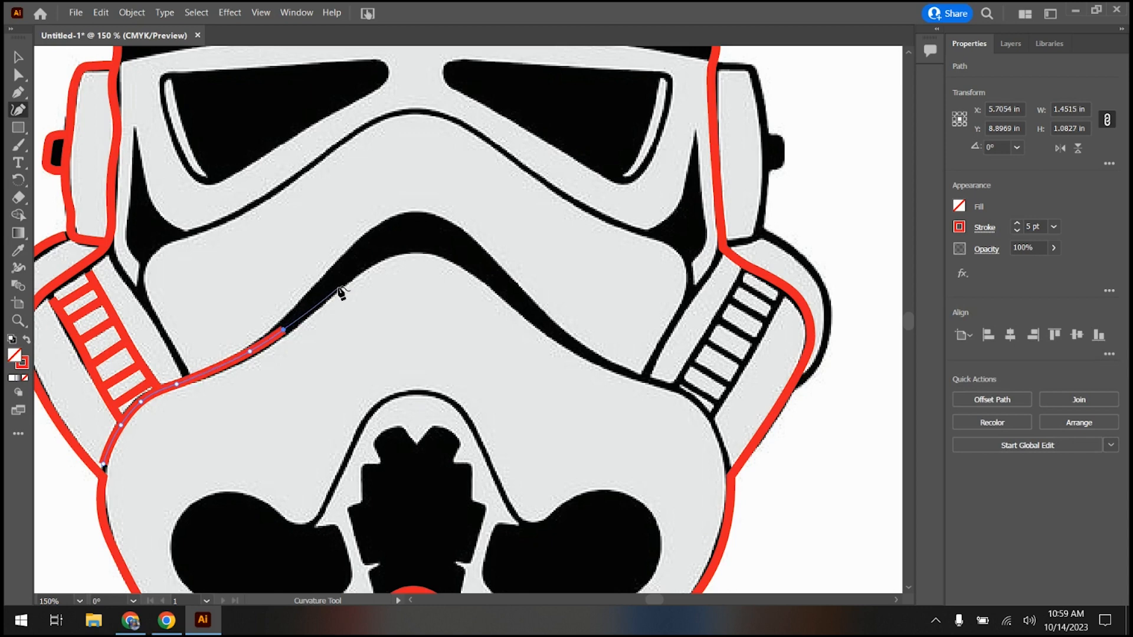
click(342, 283)
click(389, 254)
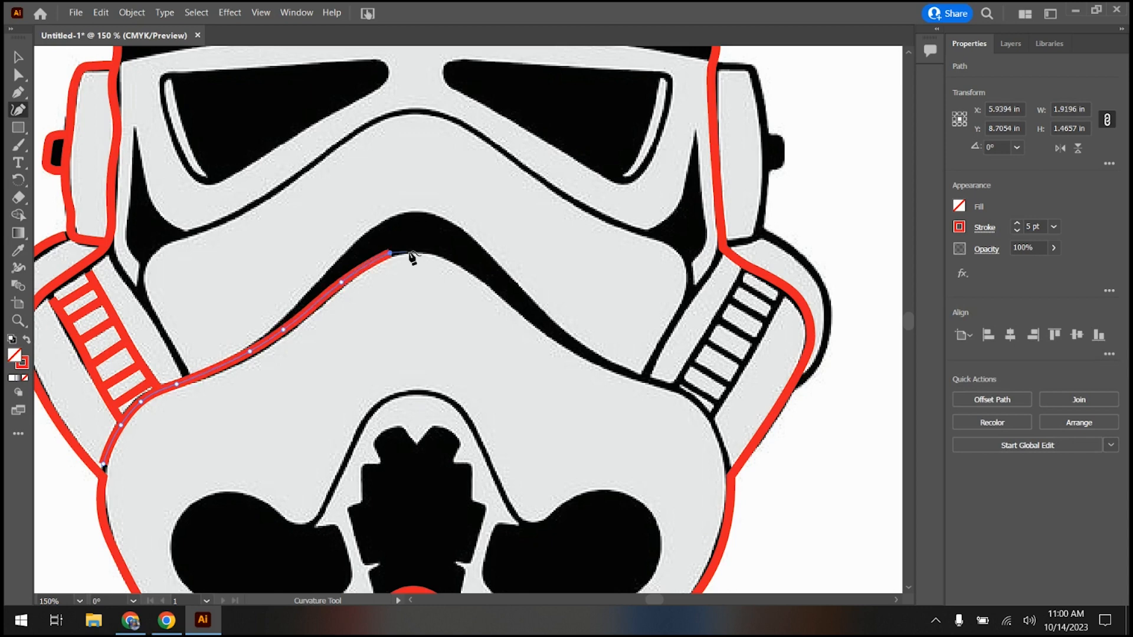
Step: Continue the faceplate curve over the peak and down to the right cheek
click(434, 251)
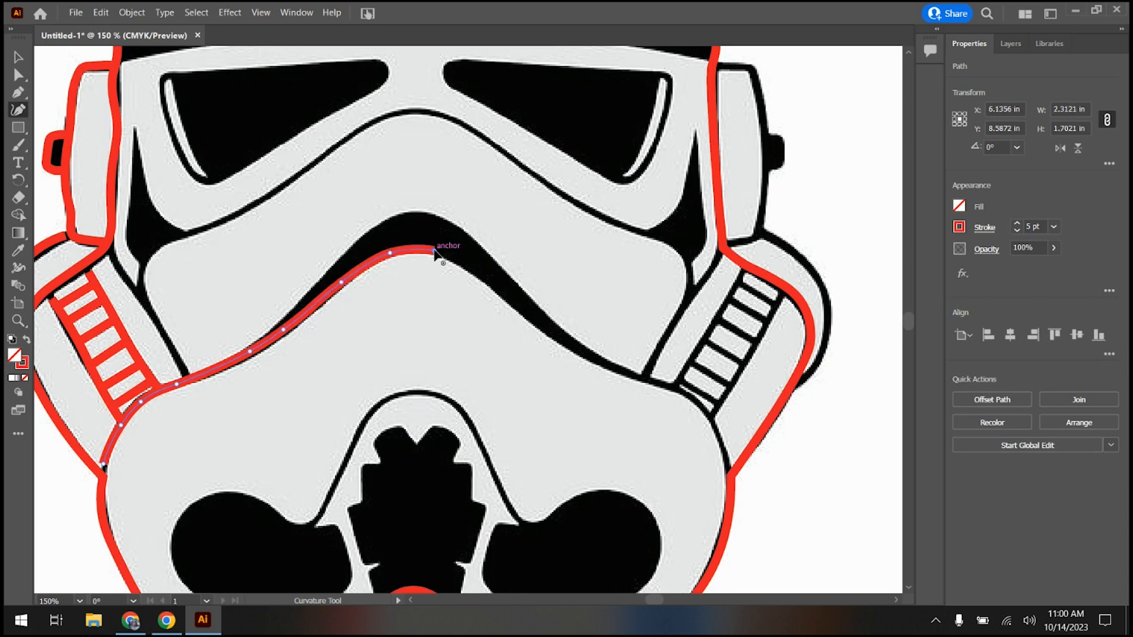
click(477, 274)
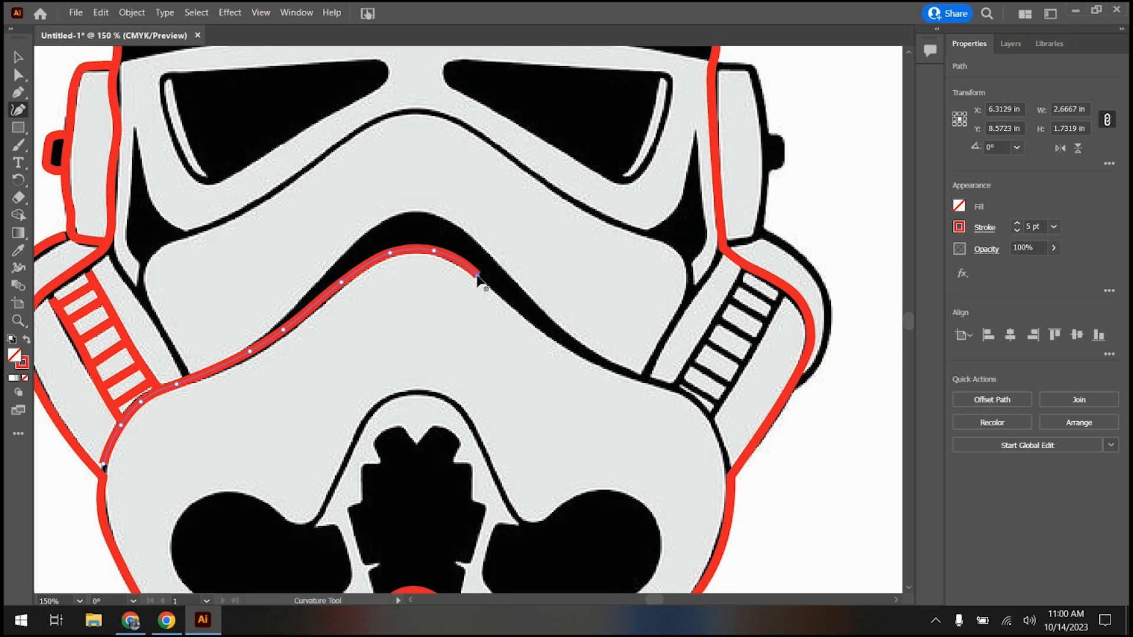
click(535, 324)
click(588, 361)
click(642, 380)
click(683, 391)
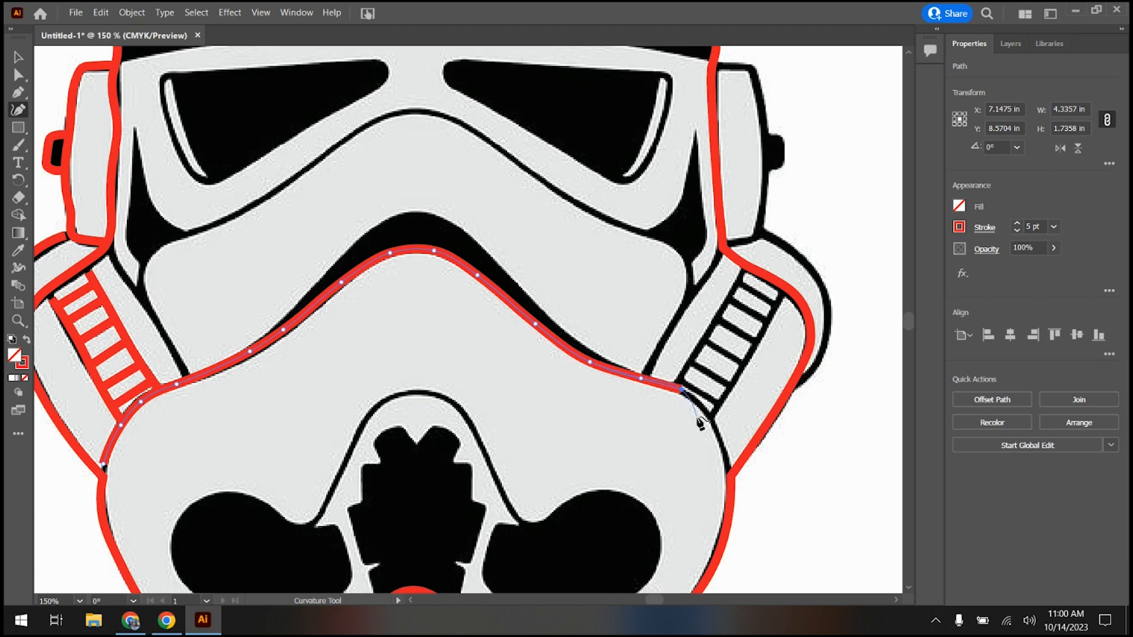
click(717, 433)
click(729, 468)
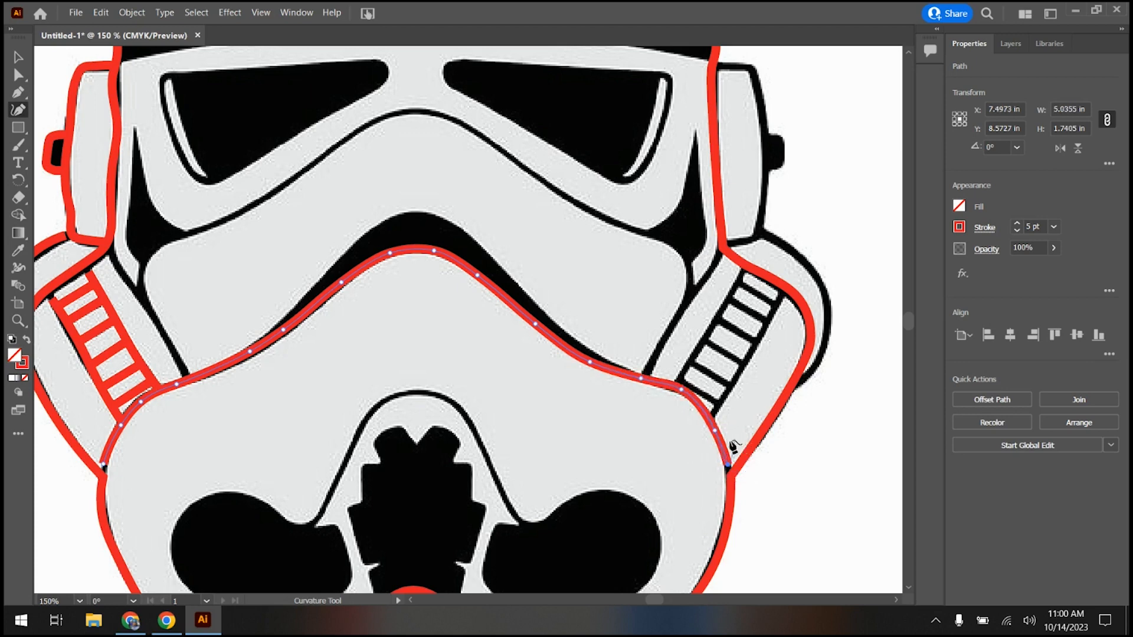
Step: Draw red curved lines down the left and right cheeks, ending at the faceplate
click(112, 252)
click(120, 274)
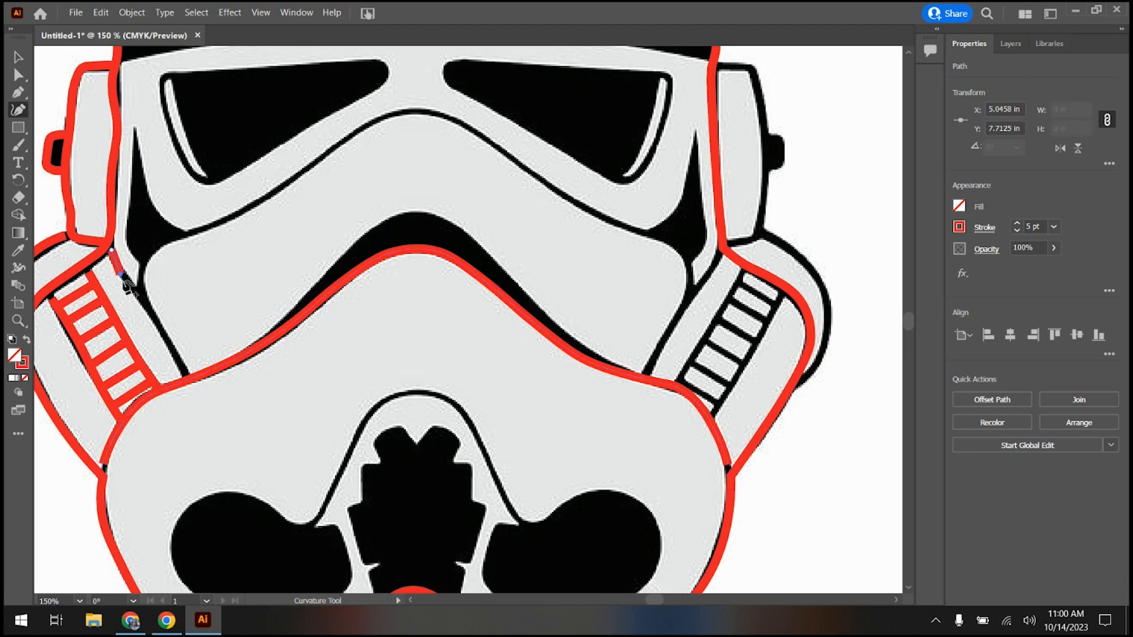
click(146, 304)
click(185, 374)
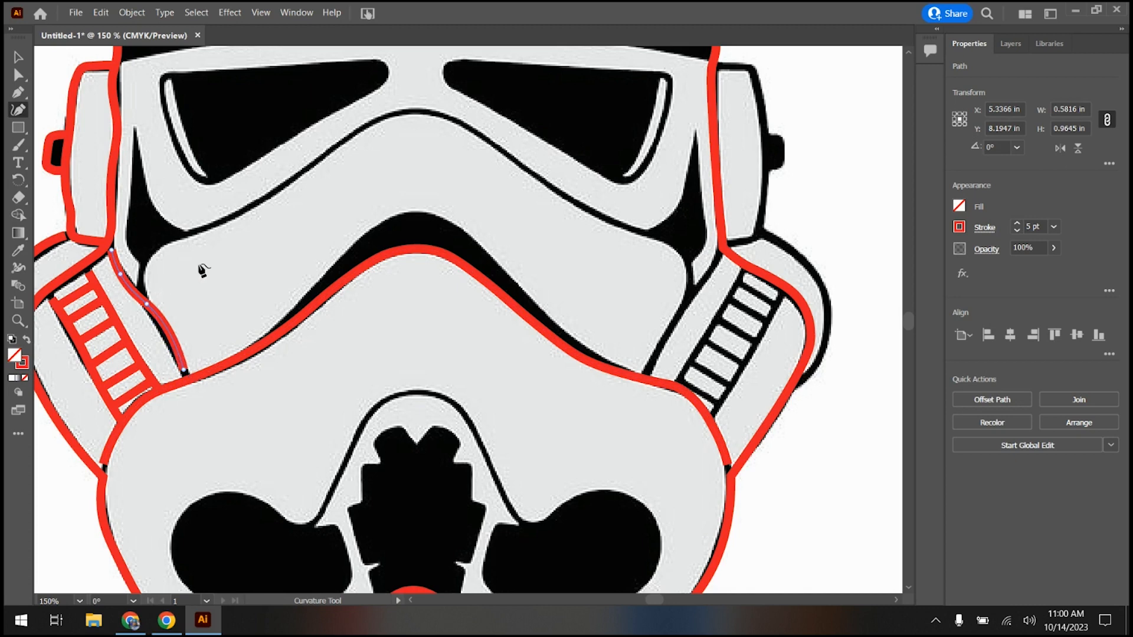
click(717, 257)
click(695, 286)
click(677, 316)
click(658, 348)
click(647, 375)
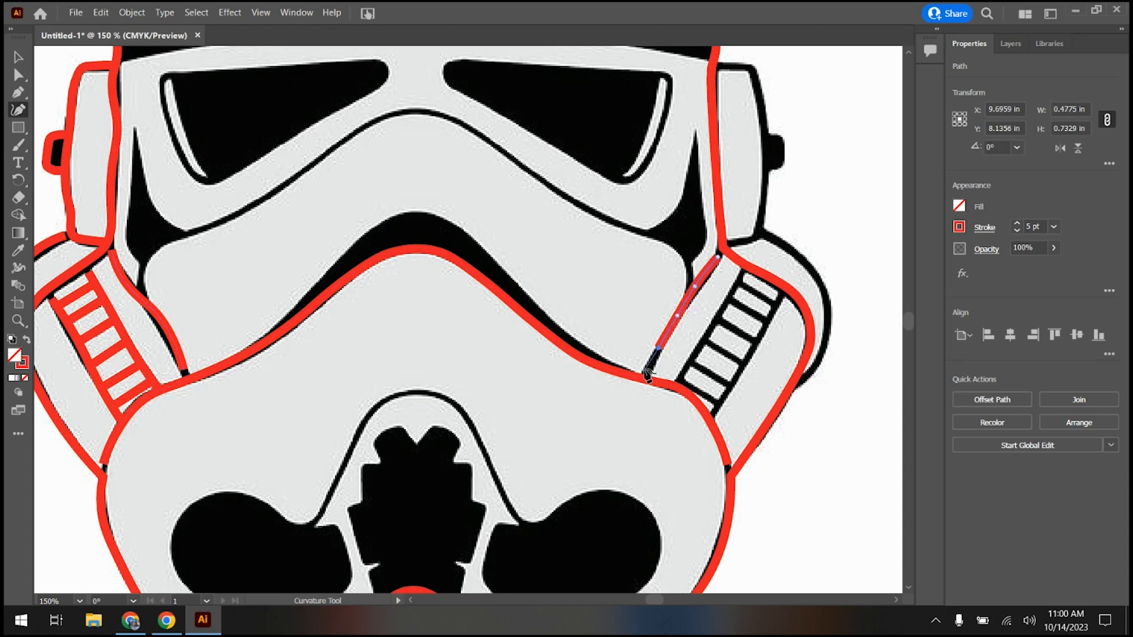
click(647, 375)
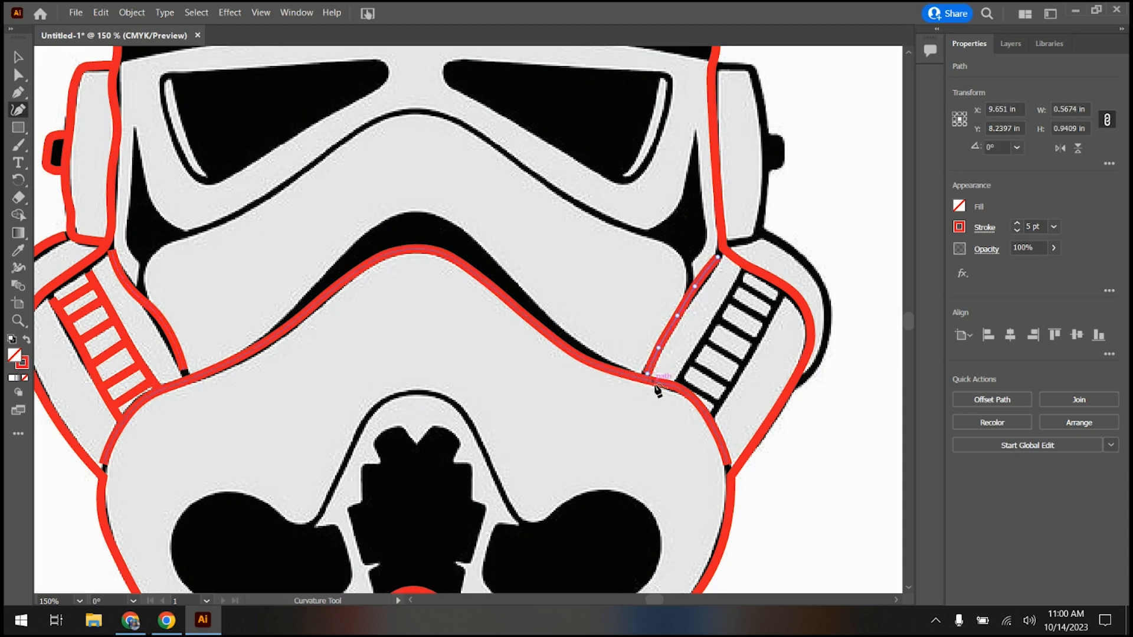
scroll(499, 203, up, 5)
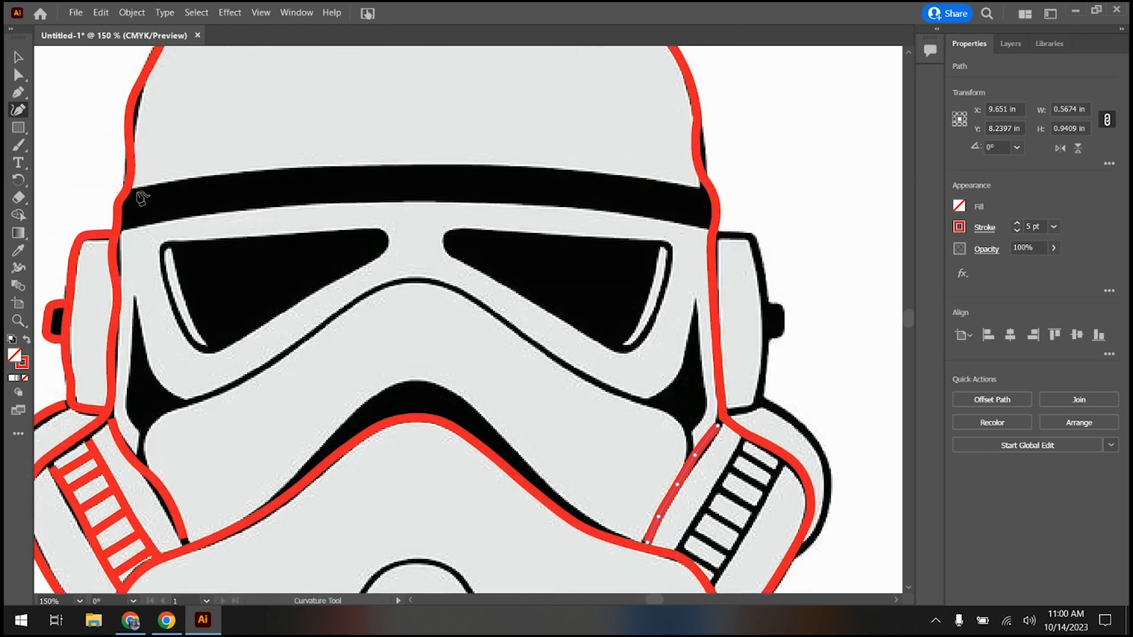
Step: Draw the brow band as a red path across the helmet's brow
click(124, 209)
click(205, 193)
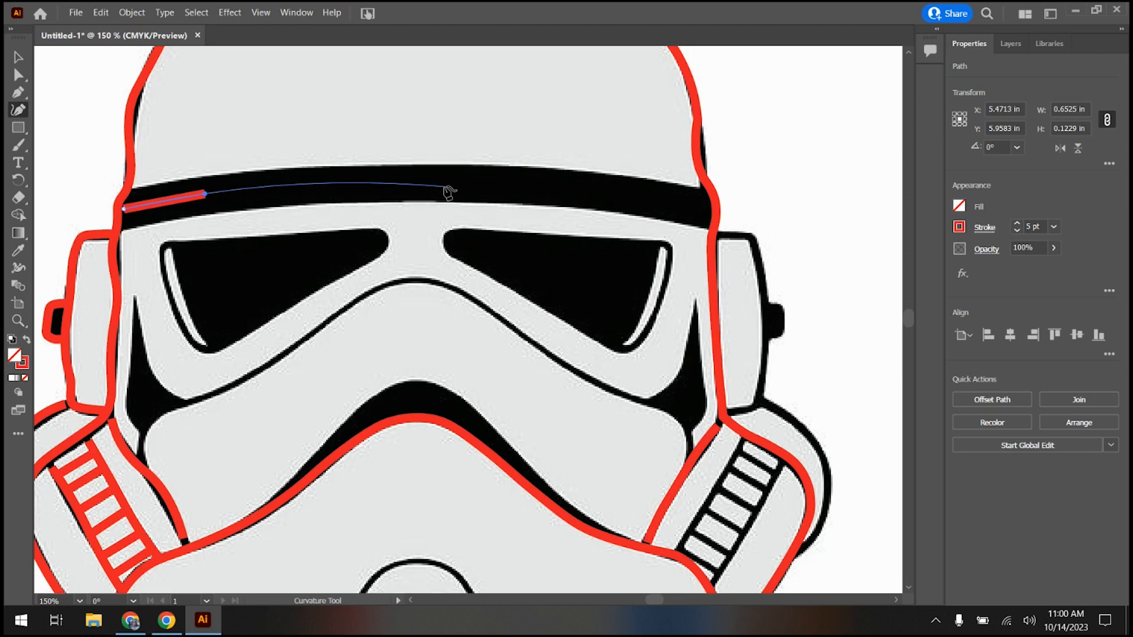
click(409, 179)
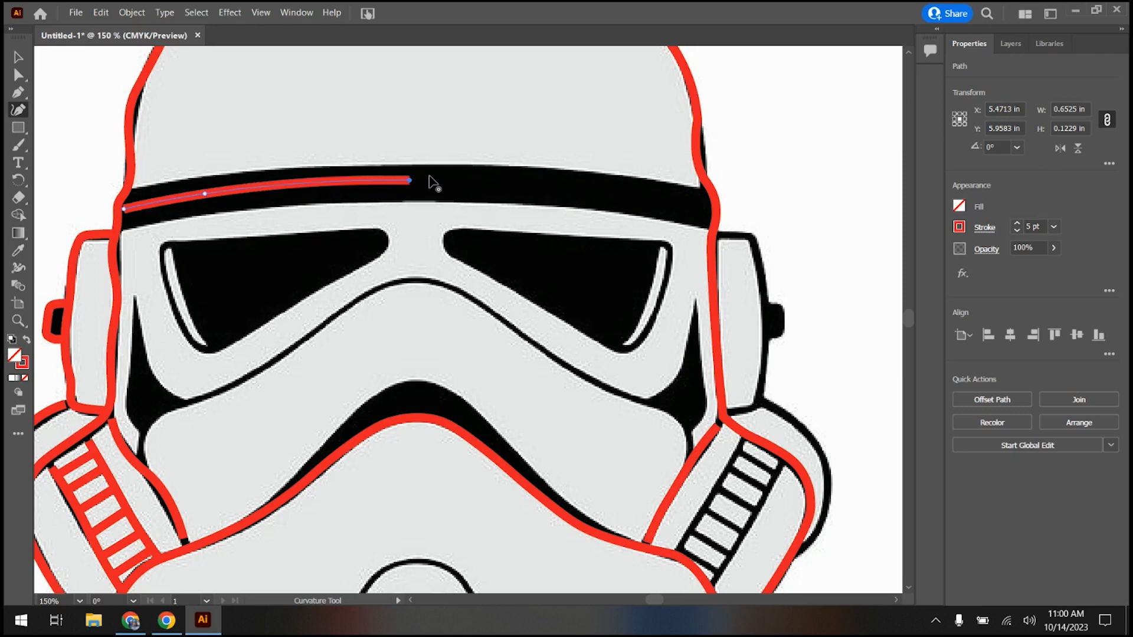
click(522, 186)
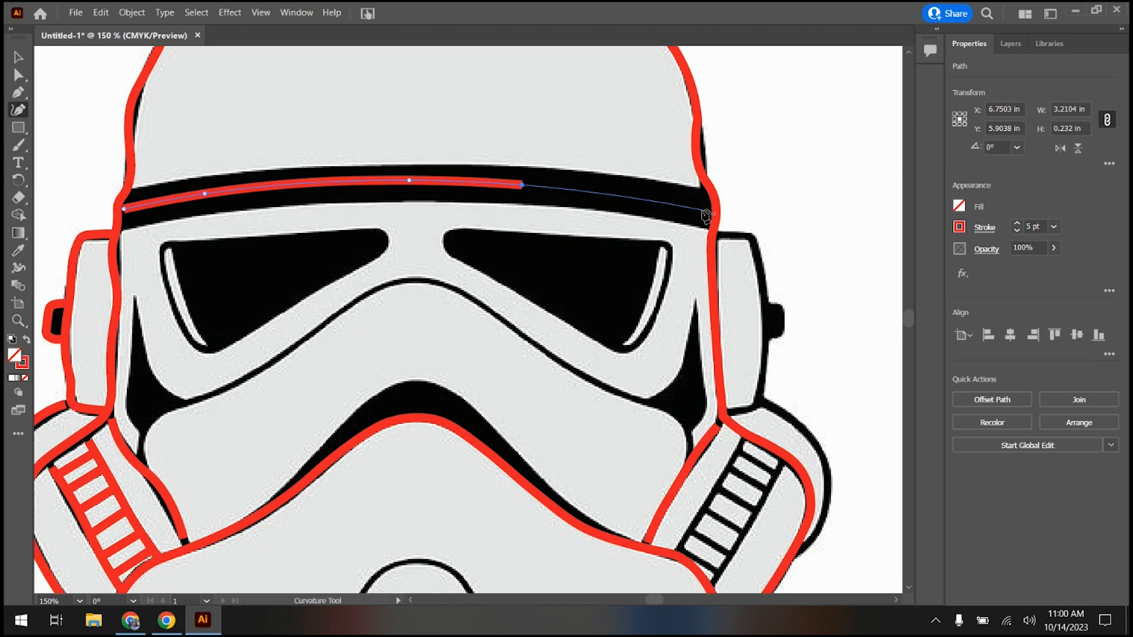
click(704, 211)
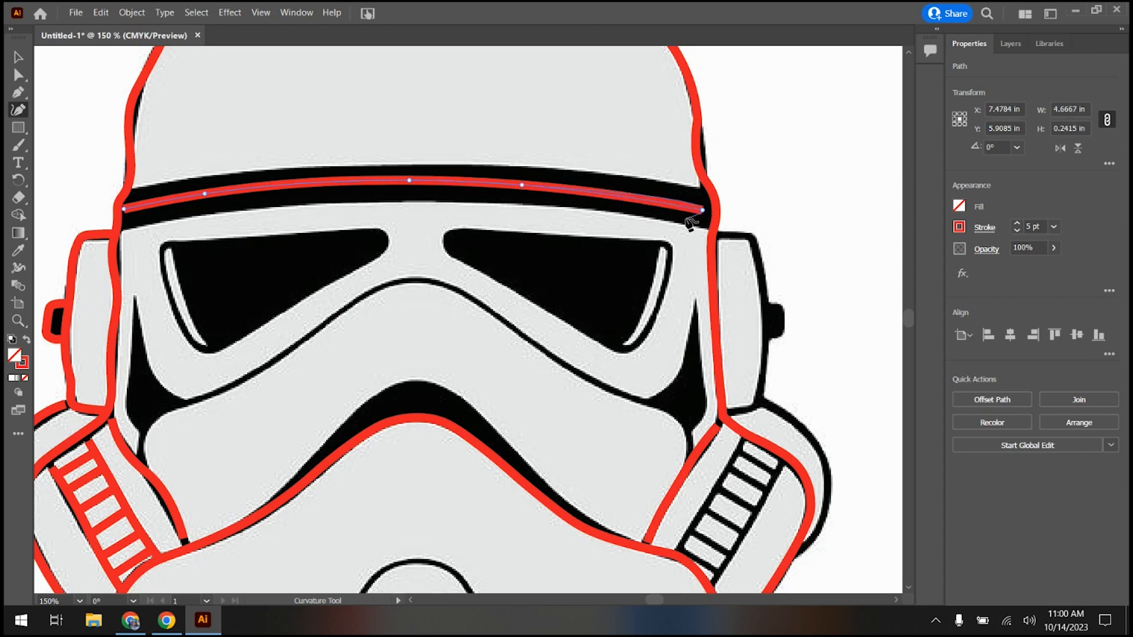
Step: Raise the brow band's stroke weight to 22 pt
click(1017, 225)
click(1017, 224)
click(1017, 224)
click(1017, 225)
Step: Drag both brow band end points out onto the helmet's side outlines
key(a)
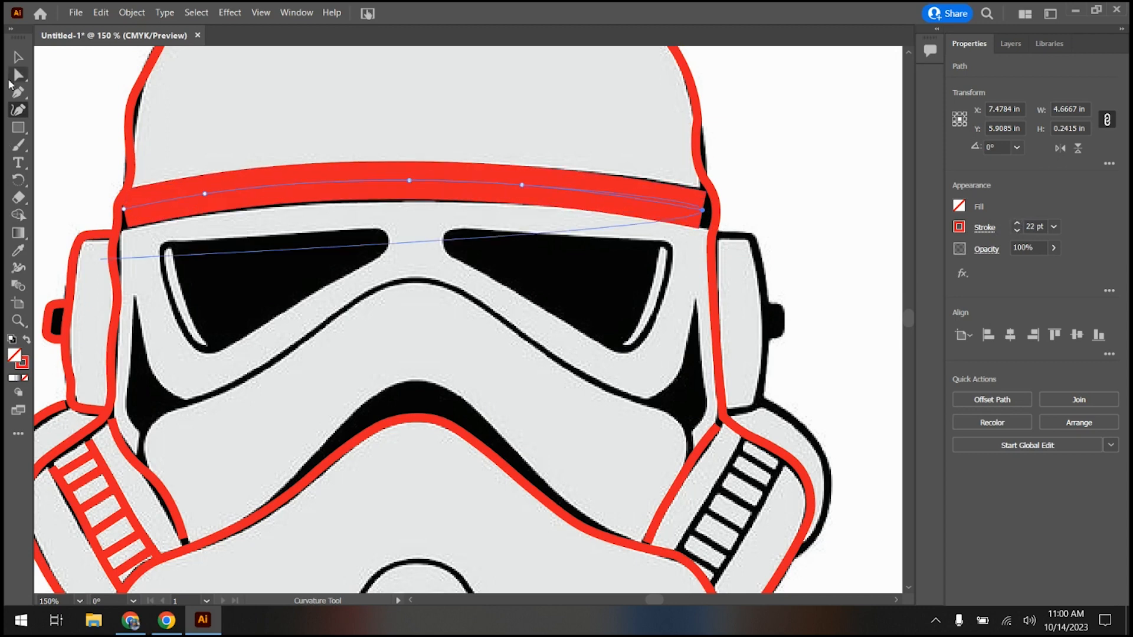
click(124, 210)
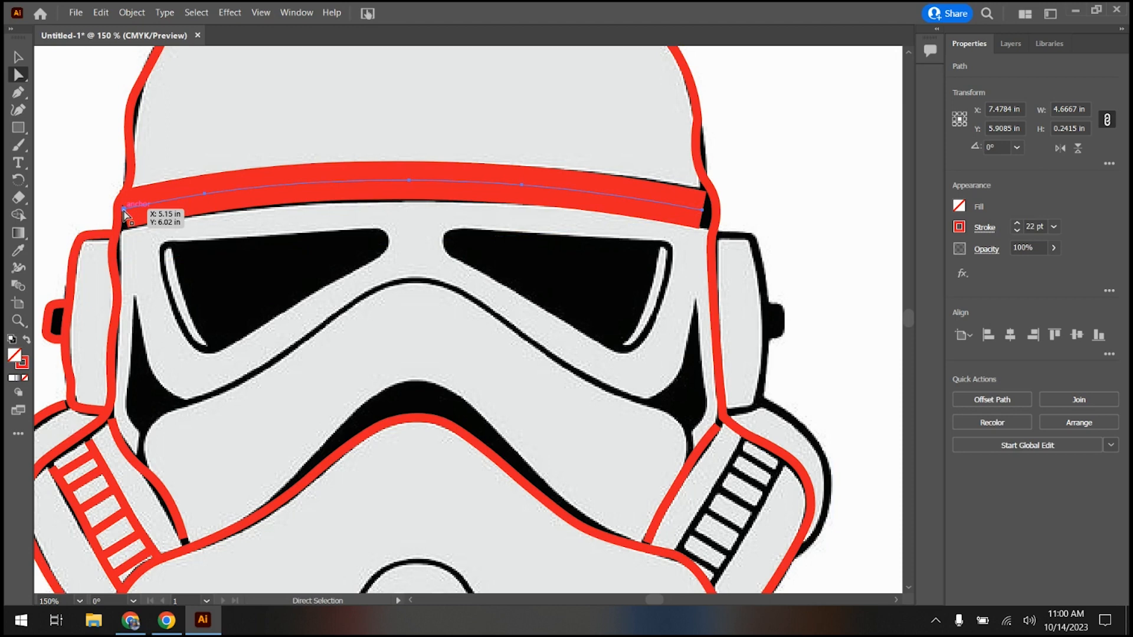
drag(124, 210, 118, 214)
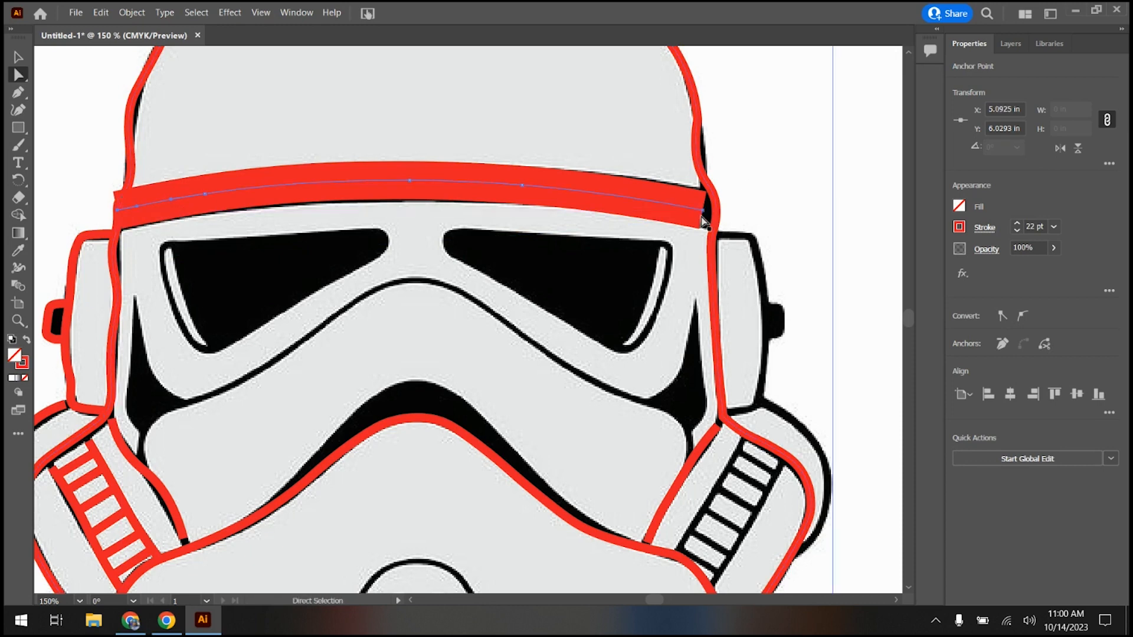
drag(703, 211, 717, 216)
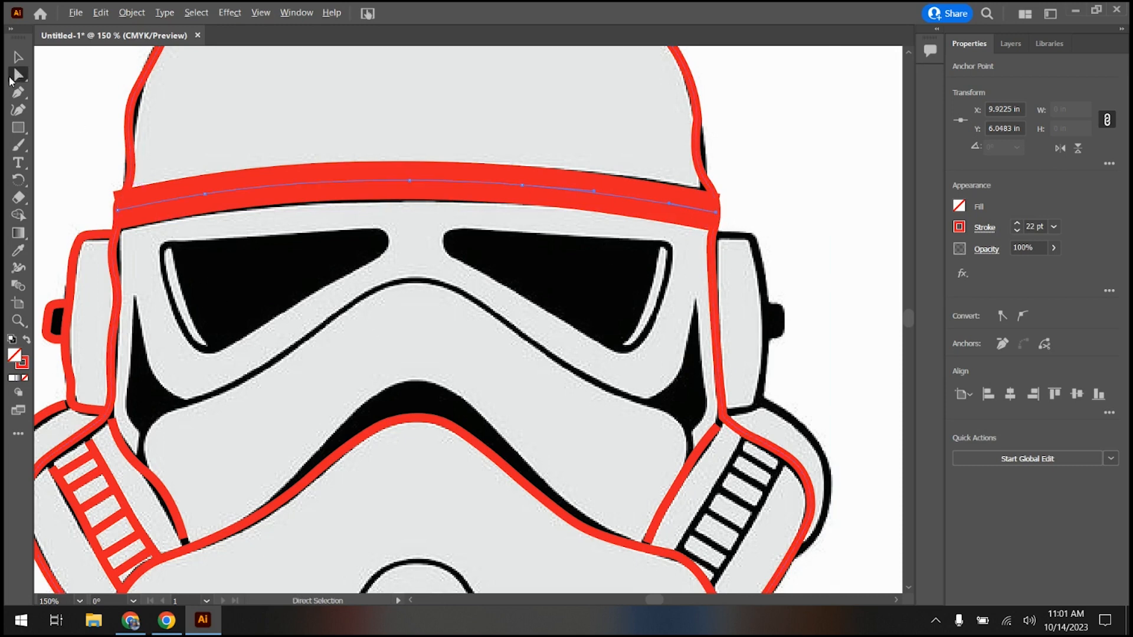
Step: Taper the brow band's left end with the Width tool
scroll(36, 111, up, 1)
scroll(217, 300, up, 1)
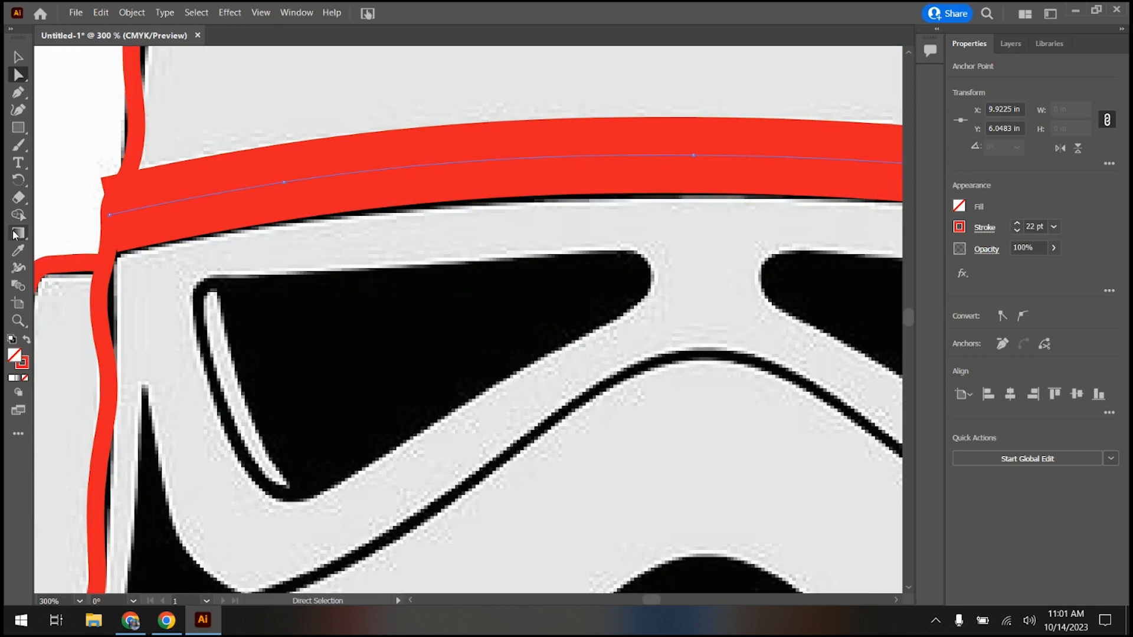
click(19, 267)
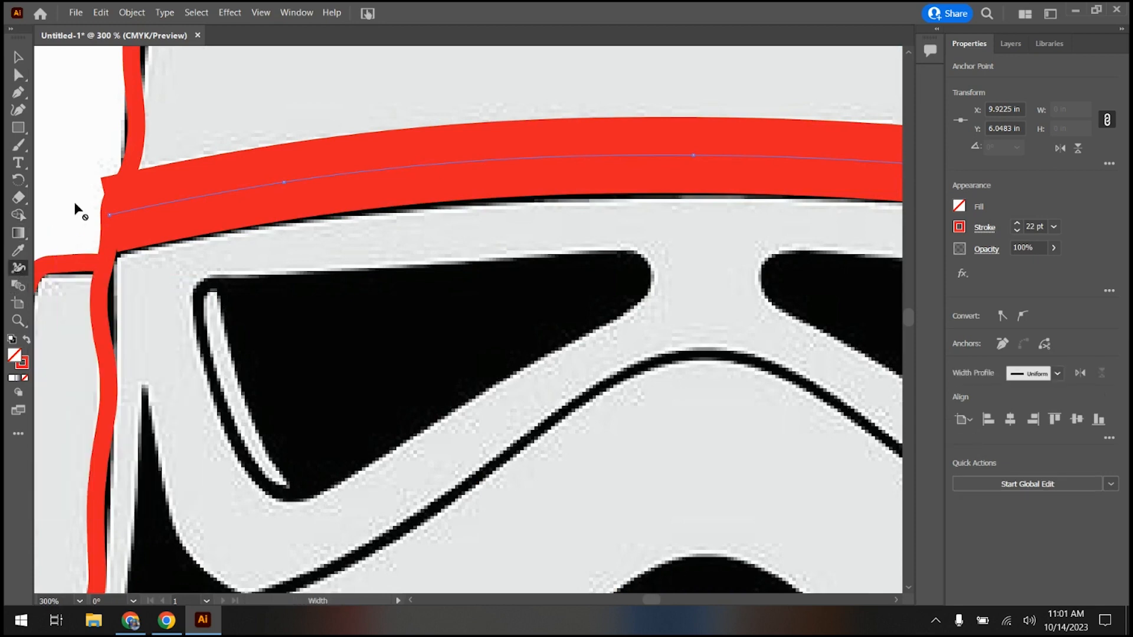
double_click(109, 213)
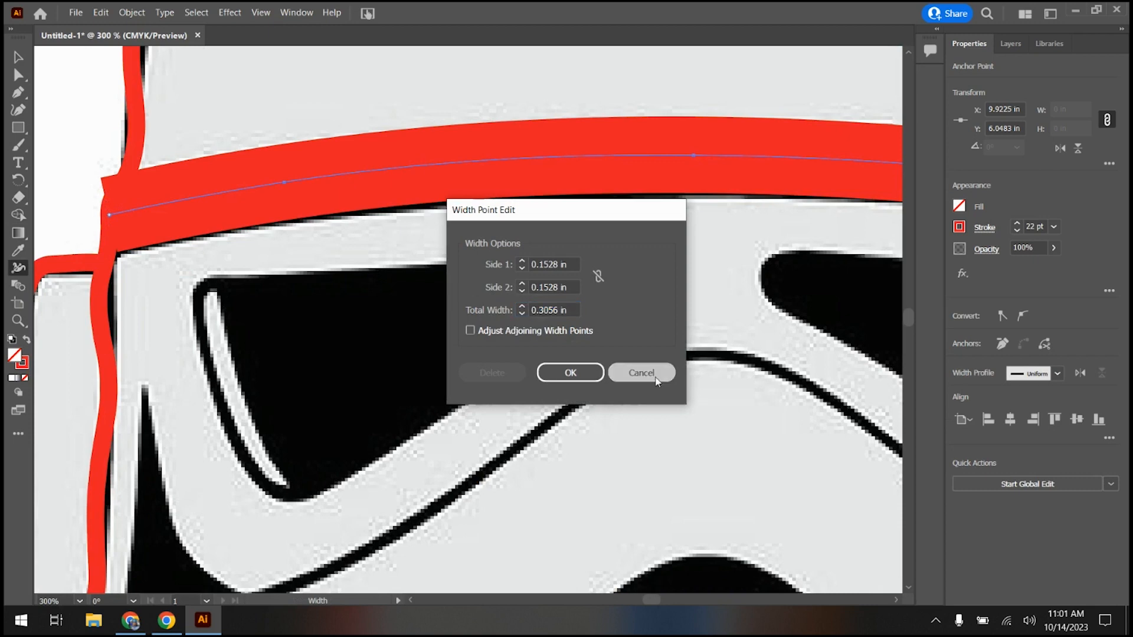
click(641, 372)
mouse_move(108, 213)
mouse_down()
mouse_move(109, 203)
mouse_move(113, 237)
mouse_move(256, 208)
mouse_move(282, 177)
mouse_move(279, 223)
mouse_up()
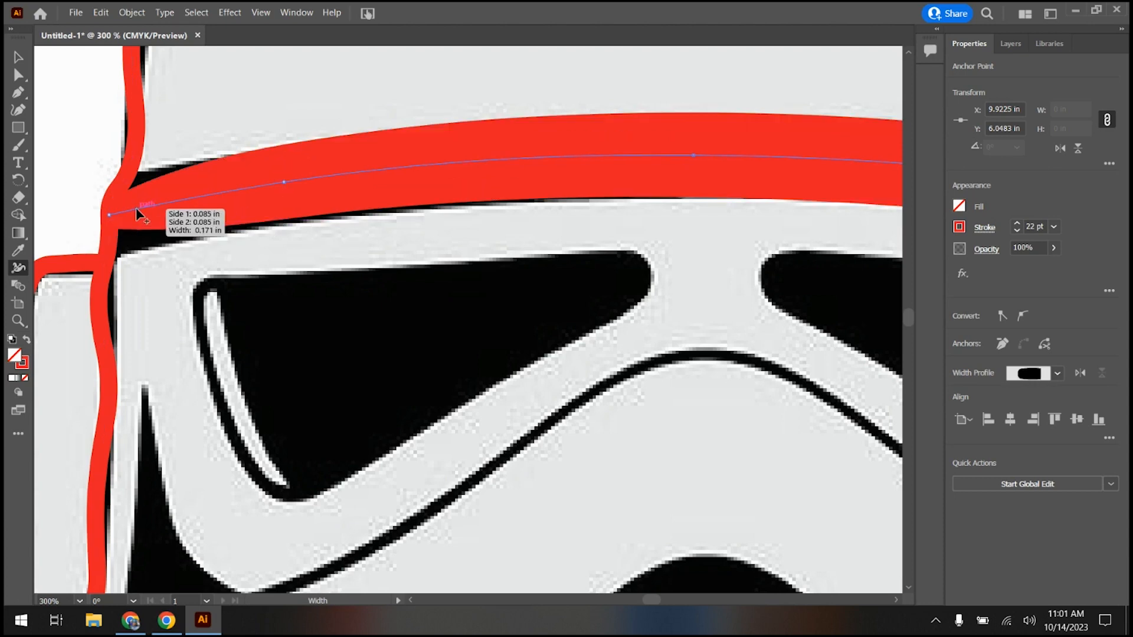
mouse_move(141, 210)
mouse_down()
mouse_move(149, 242)
mouse_move(123, 226)
mouse_move(122, 242)
mouse_up()
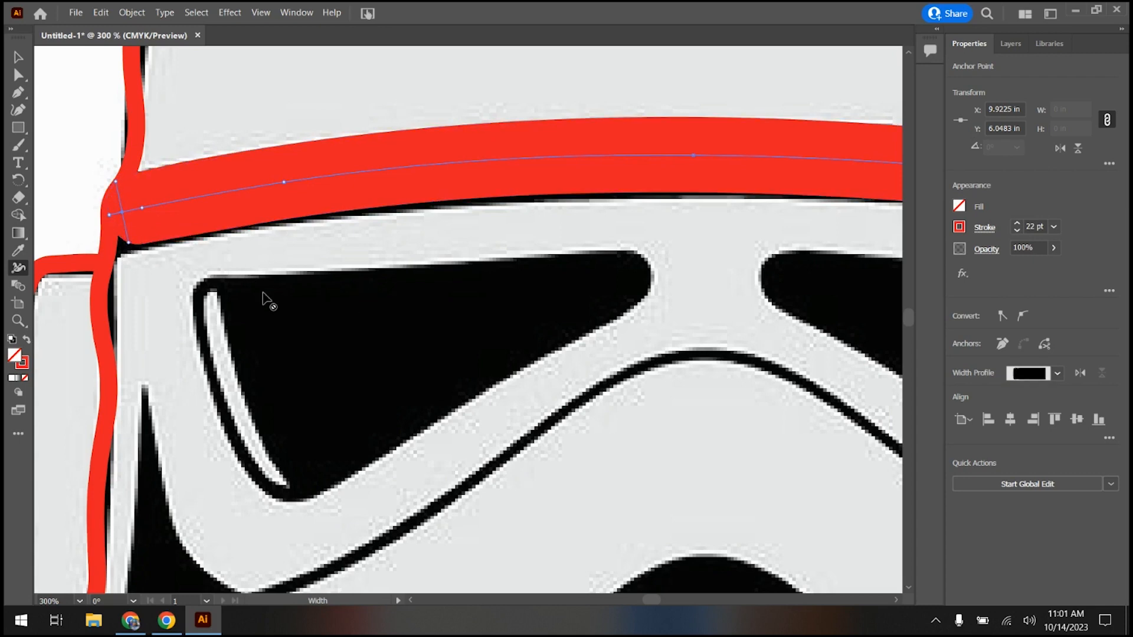
Step: Widen the faceplate curve at its peak and thin it toward the lower left
scroll(759, 445, down, 5)
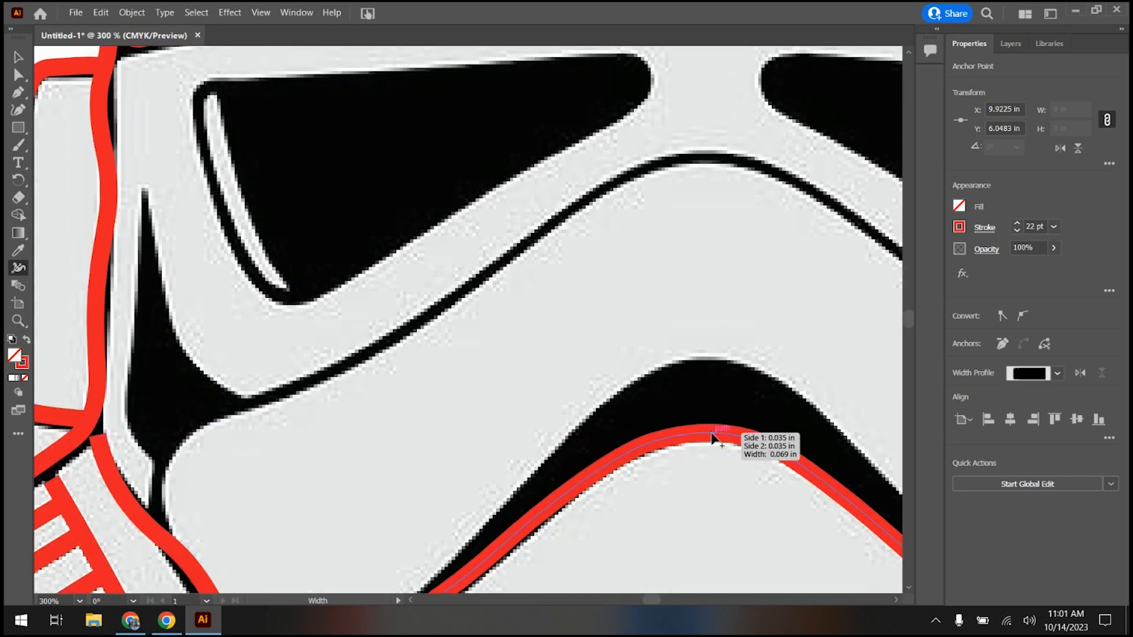
mouse_move(712, 438)
mouse_down()
mouse_move(713, 405)
mouse_move(707, 426)
mouse_up()
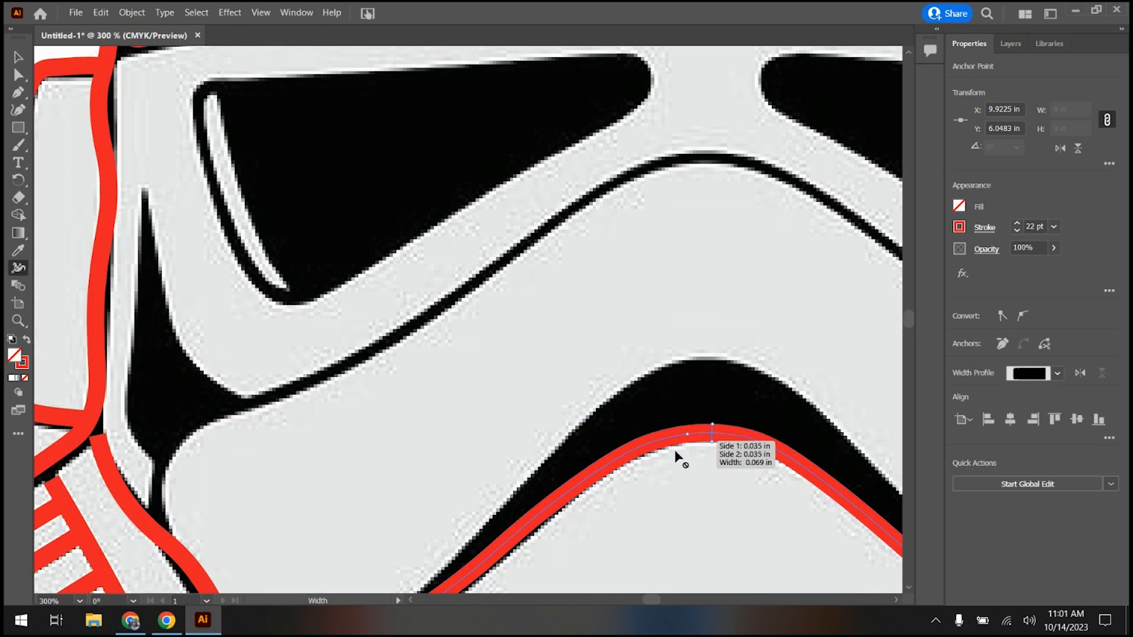
scroll(644, 478, down, 3)
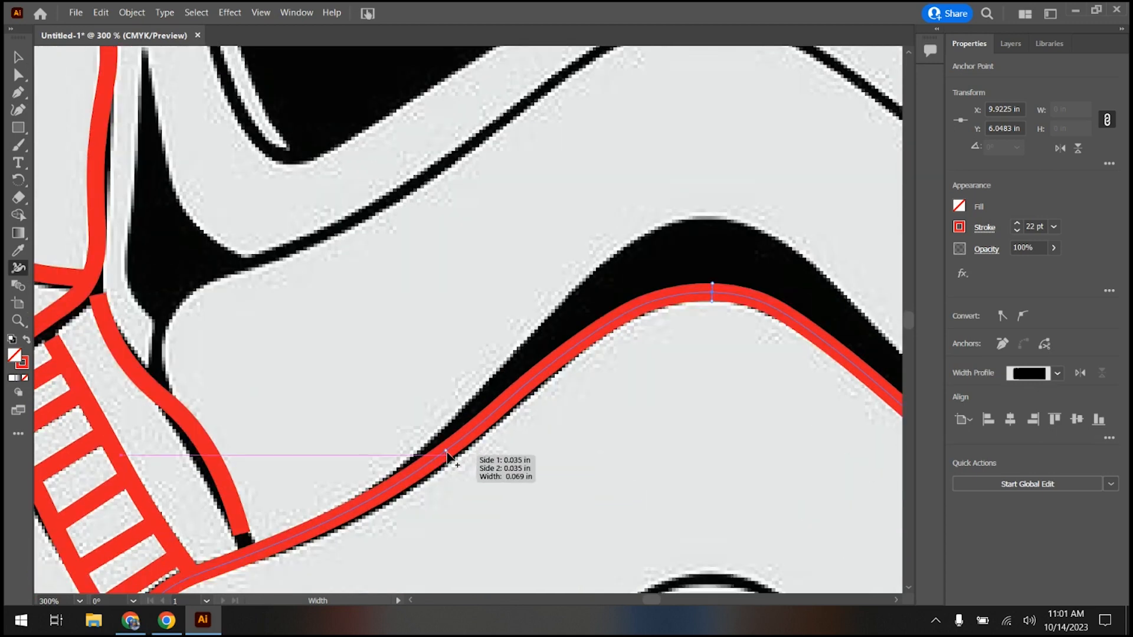
mouse_move(447, 452)
mouse_down()
mouse_move(451, 424)
mouse_move(490, 375)
mouse_move(445, 449)
mouse_up()
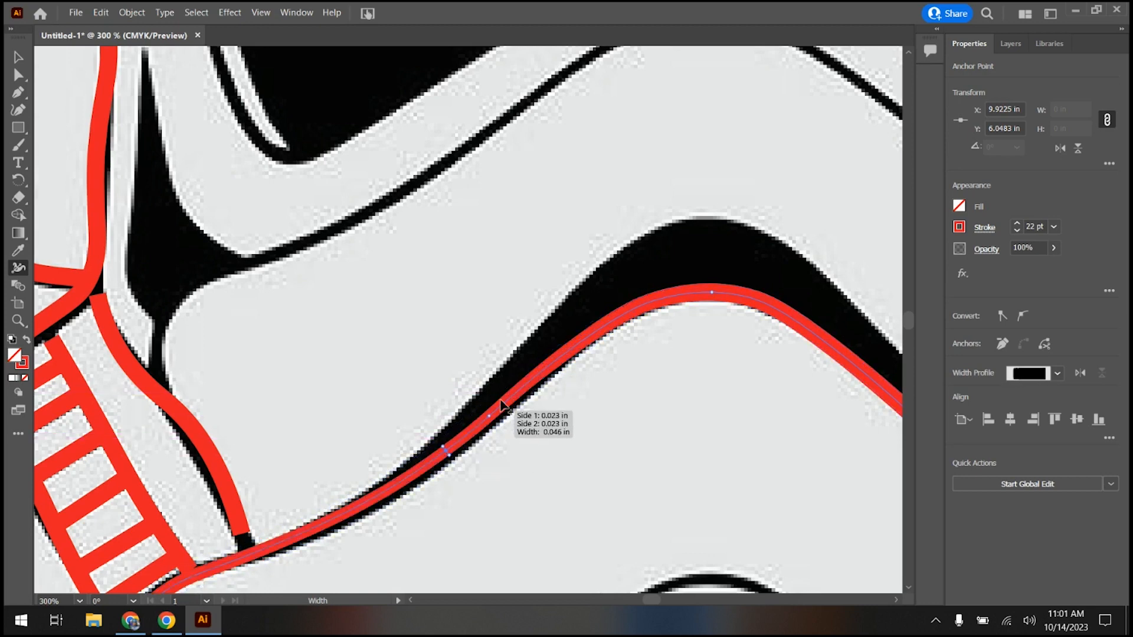
drag(712, 293, 711, 265)
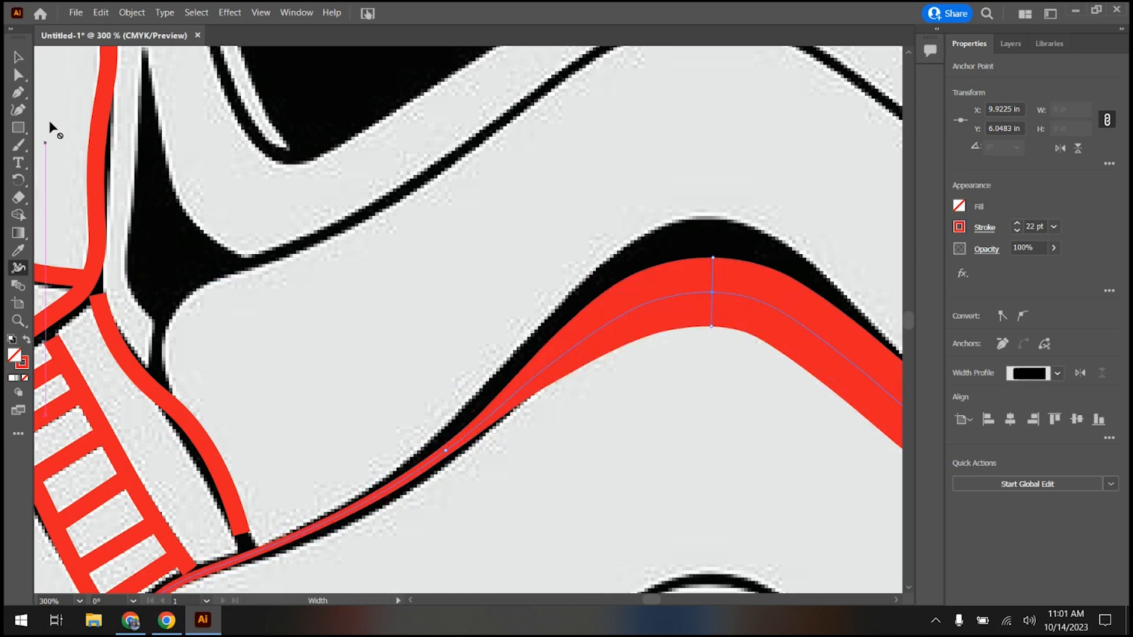
Step: Drag the faceplate curve's anchors and segments so it follows the black band
click(25, 81)
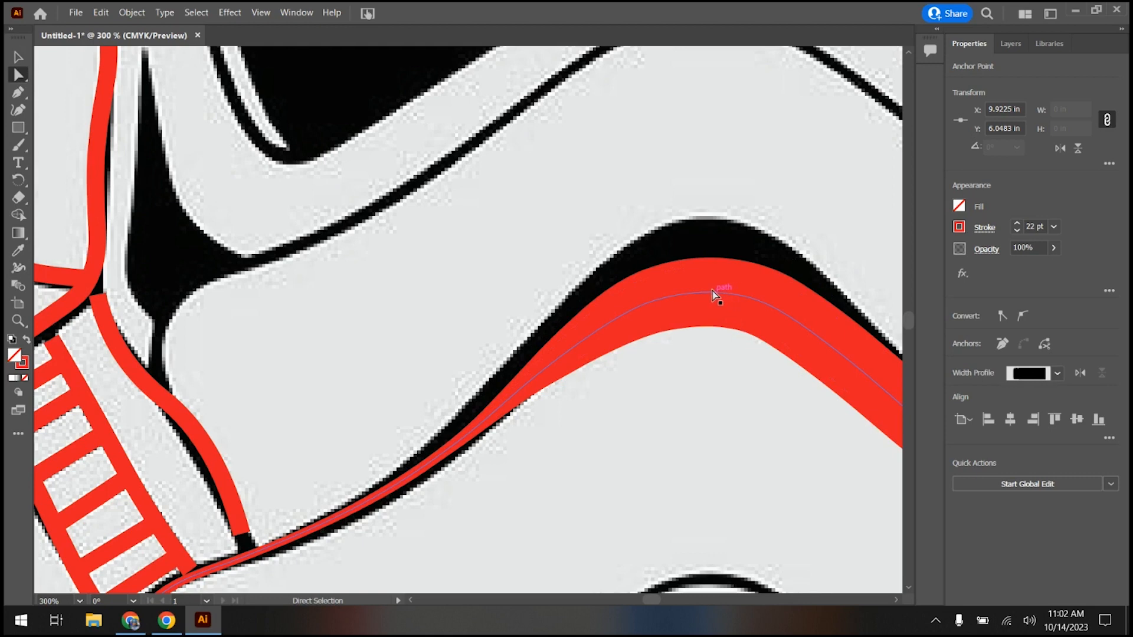
mouse_move(708, 294)
mouse_down()
mouse_move(711, 281)
mouse_move(745, 297)
mouse_move(745, 264)
mouse_up()
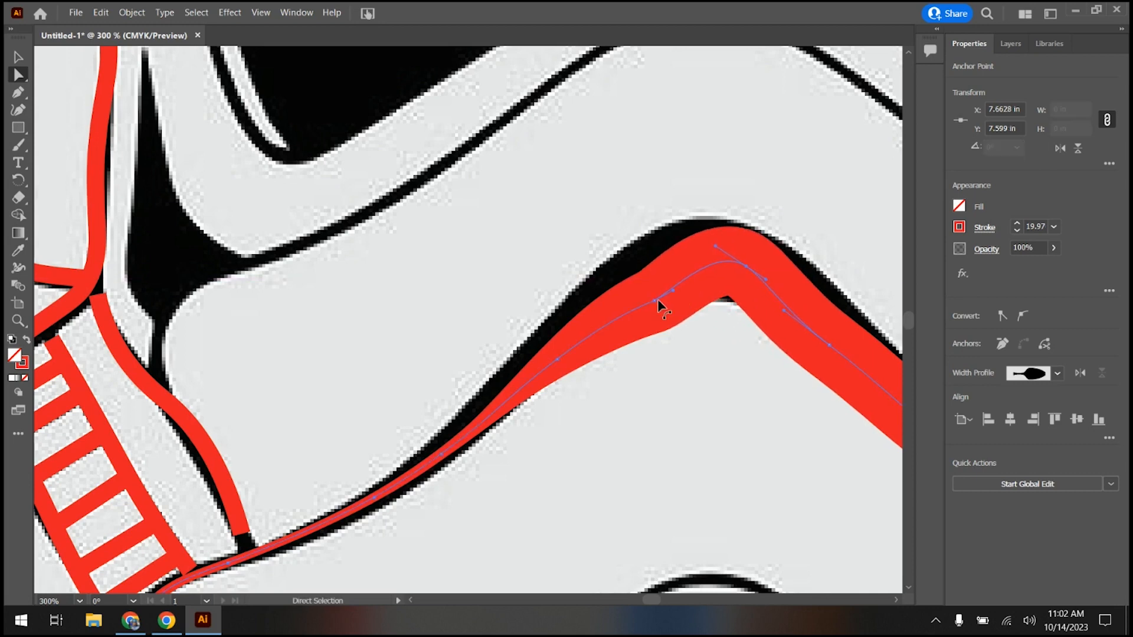
drag(655, 301, 633, 286)
mouse_move(558, 361)
mouse_down()
mouse_move(549, 352)
mouse_move(569, 334)
mouse_up()
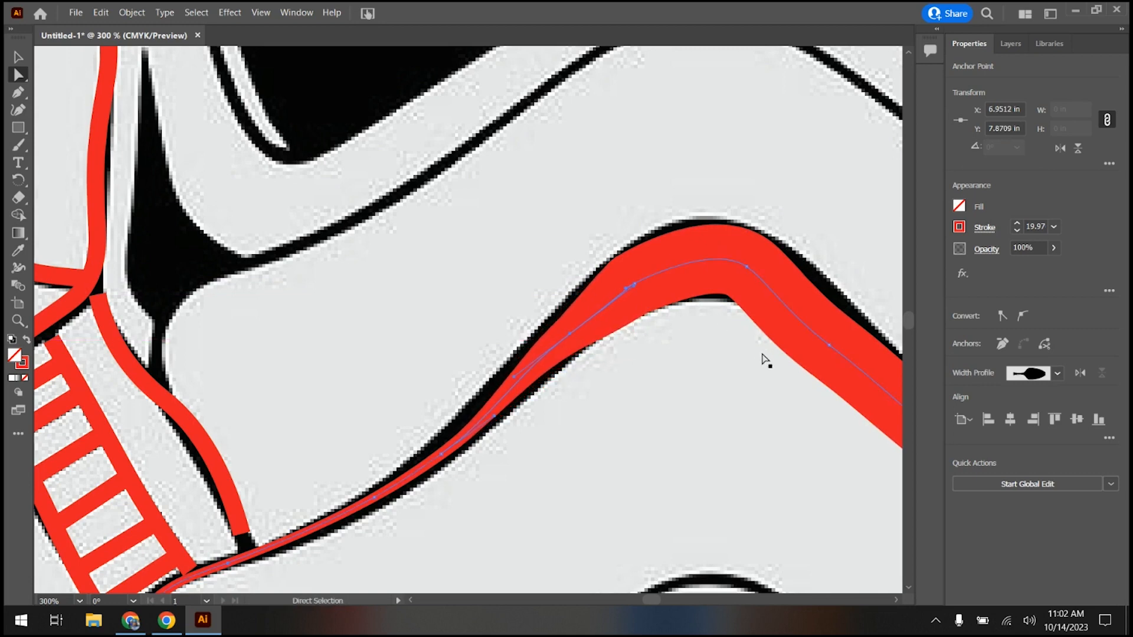
drag(829, 343, 838, 325)
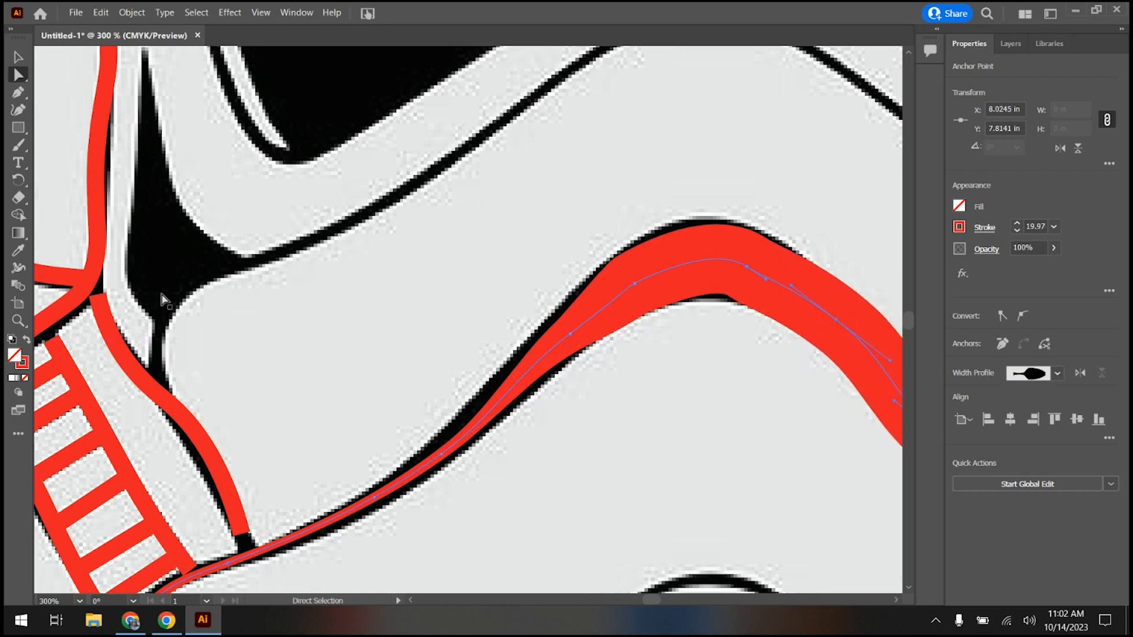
Step: Adjust width points to widen the curve's lower-left section to about 0.123 in
key(shift+w)
drag(512, 386, 517, 403)
mouse_move(448, 451)
mouse_down()
mouse_move(453, 462)
mouse_move(448, 427)
mouse_move(453, 478)
mouse_move(473, 445)
mouse_move(450, 470)
mouse_move(417, 474)
mouse_up()
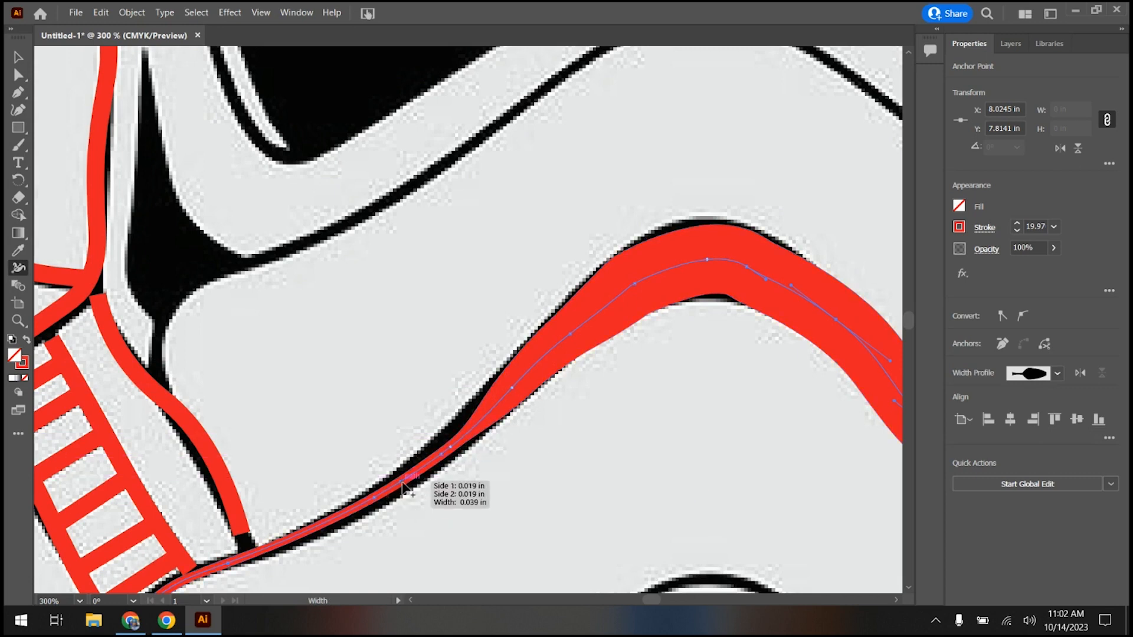
mouse_move(405, 475)
mouse_down()
mouse_move(417, 493)
mouse_move(410, 483)
mouse_move(456, 464)
mouse_up()
scroll(675, 468, down, 3)
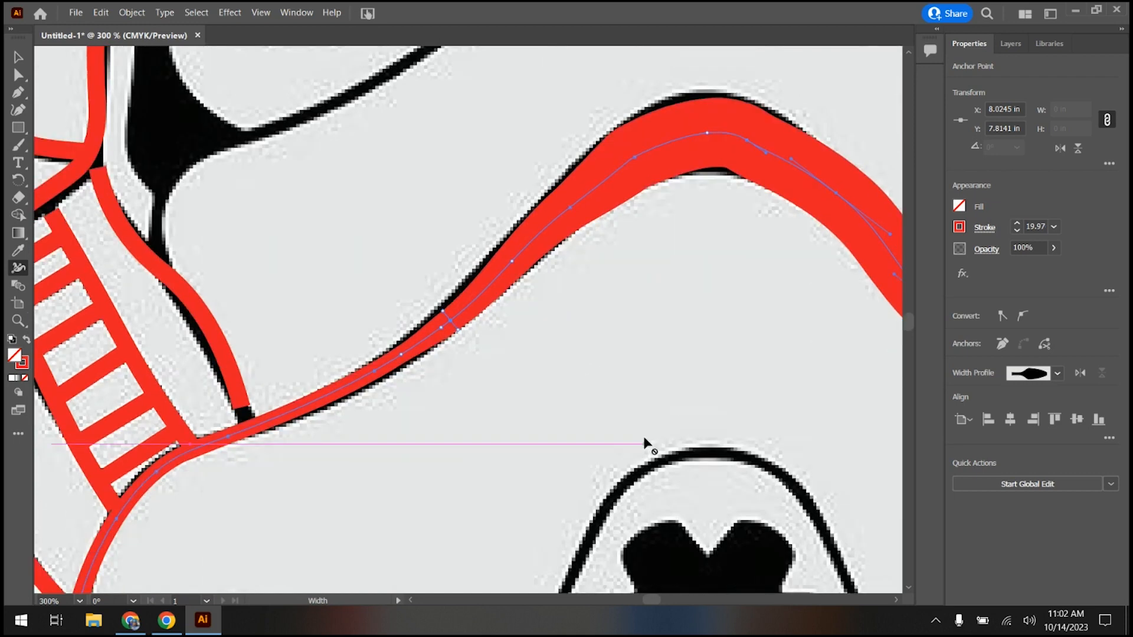
Step: Drag the left cheek line's bottom end onto the faceplate curve and adjust its top point
click(23, 78)
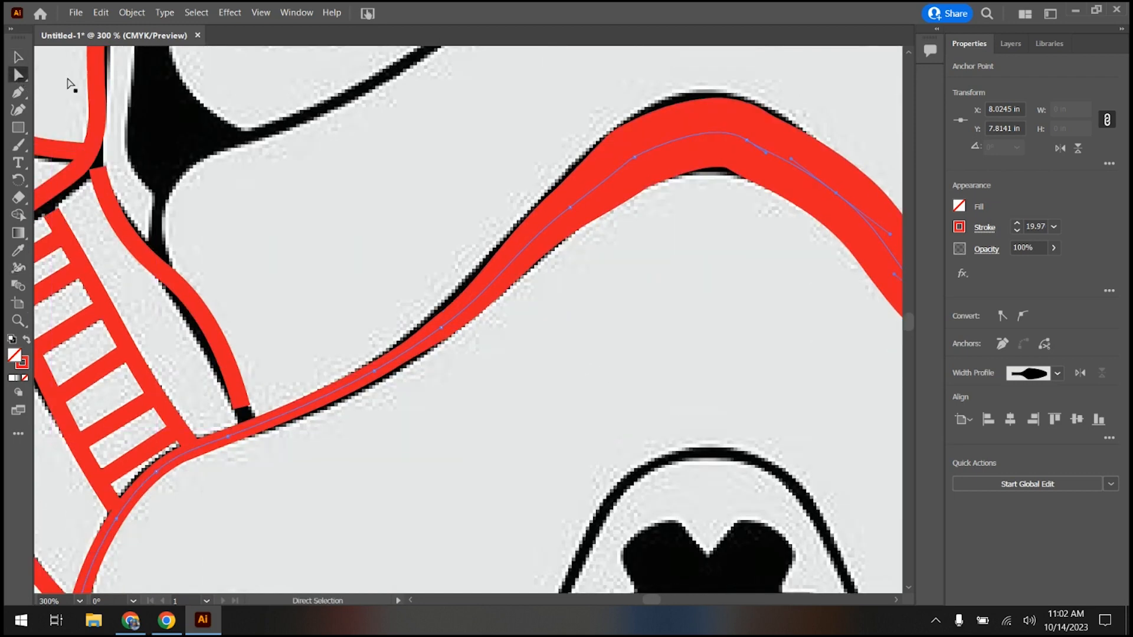
click(242, 408)
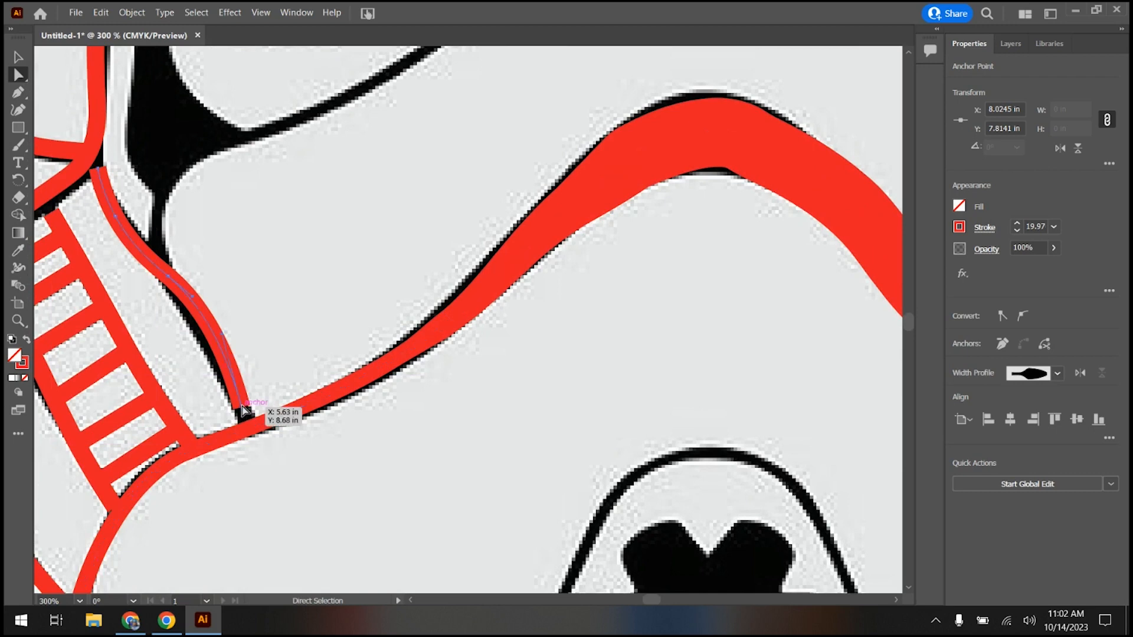
drag(242, 409, 247, 429)
mouse_move(88, 154)
mouse_down()
mouse_move(98, 168)
mouse_move(88, 152)
mouse_up()
drag(87, 154, 92, 154)
scroll(236, 264, up, 5)
scroll(357, 303, up, 2)
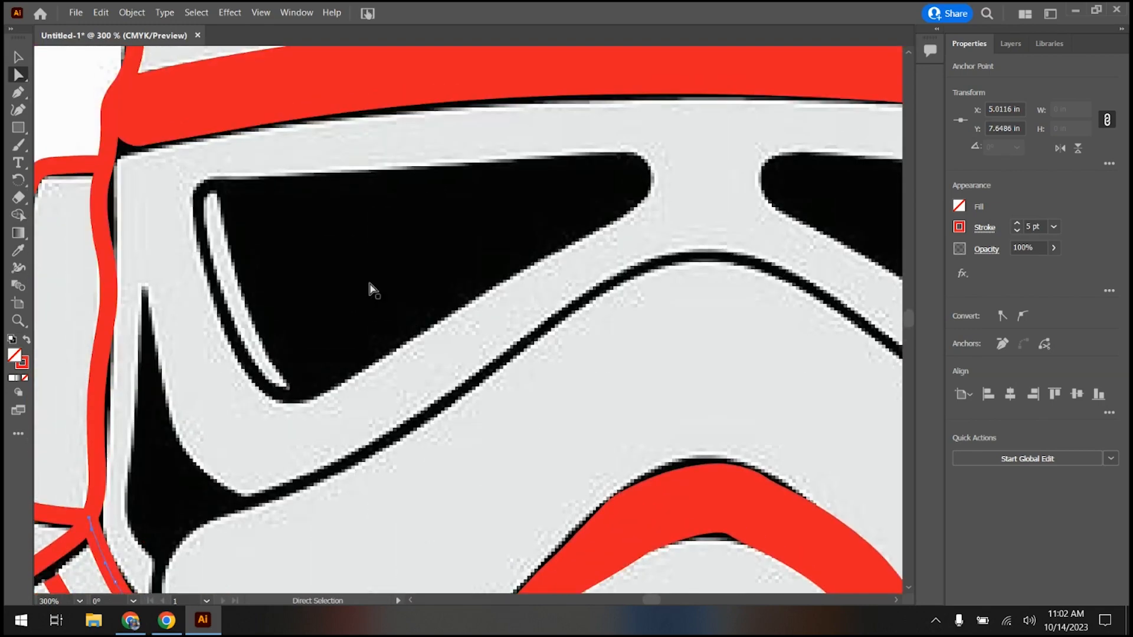
scroll(422, 275, down, 4)
Step: Drag the right cheek line's lower end onto the faceplate curve and its top onto the outer stroke
scroll(705, 397, up, 3)
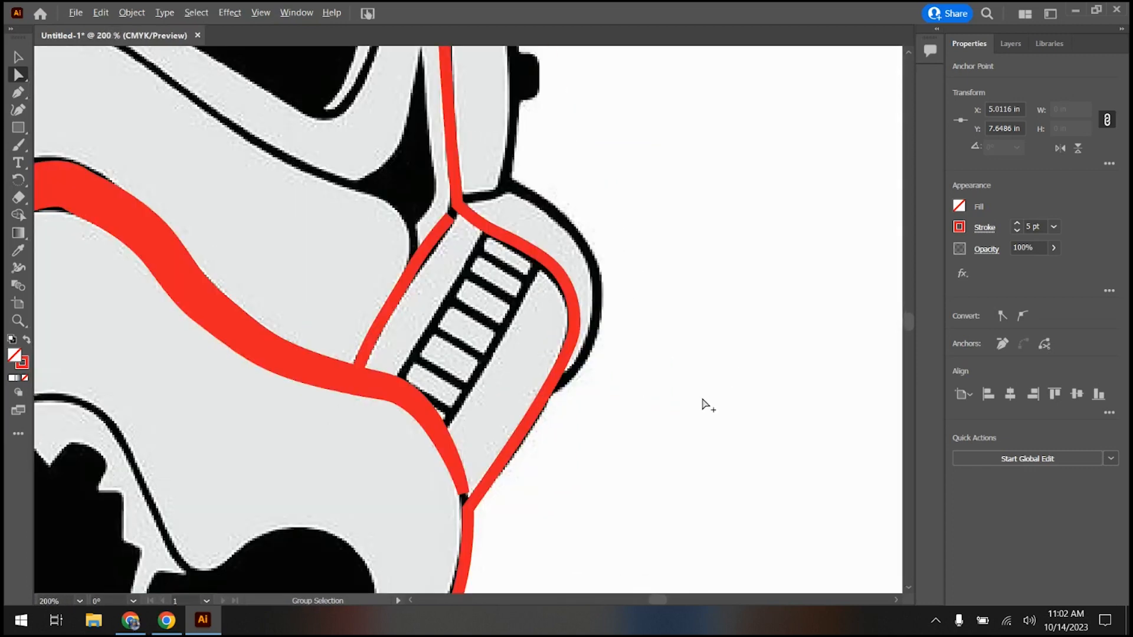
scroll(422, 283, up, 2)
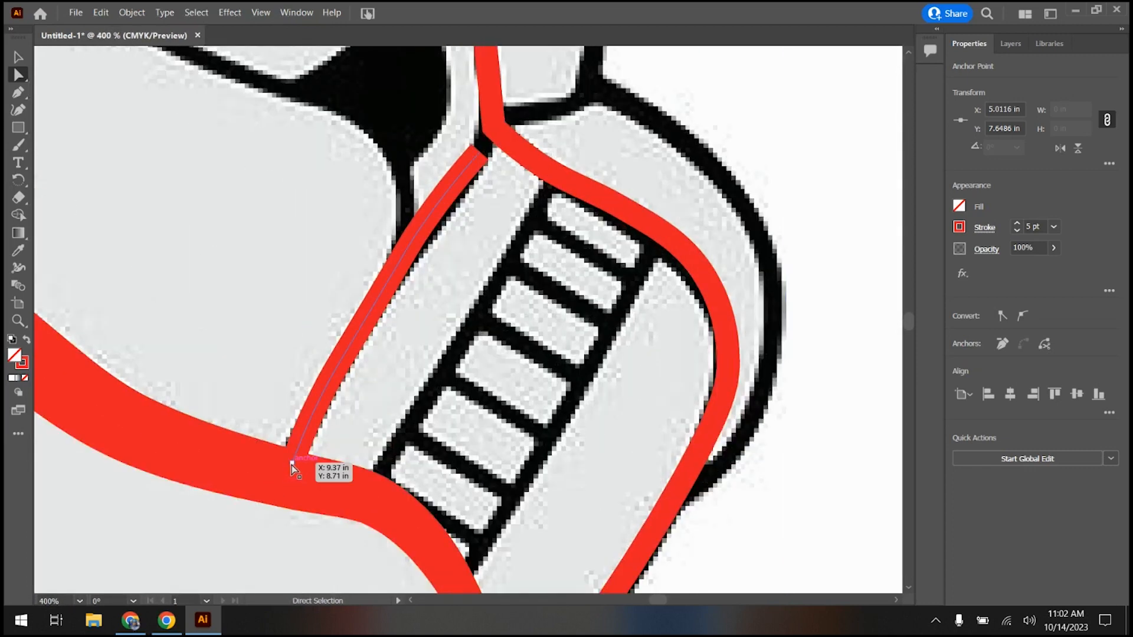
drag(292, 465, 278, 476)
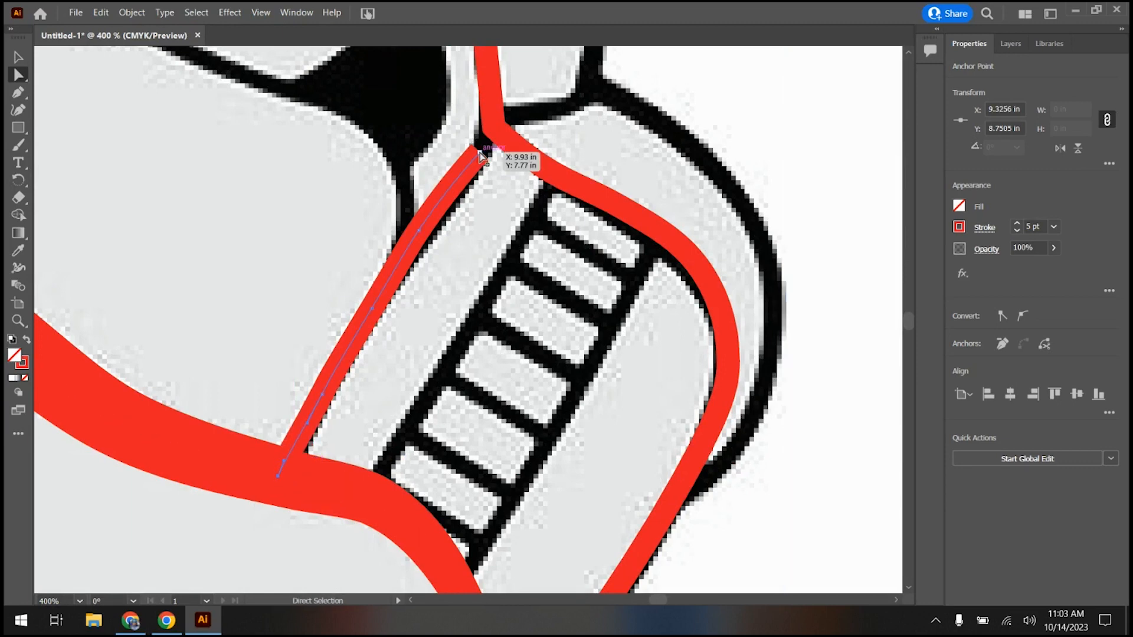
drag(480, 155, 496, 129)
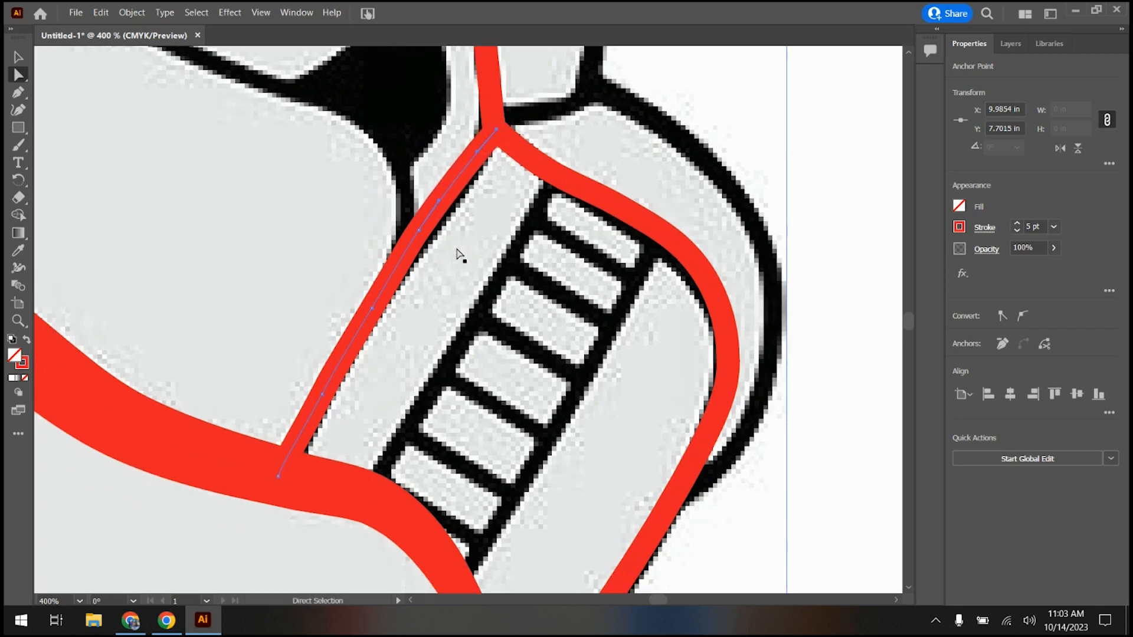
Step: Draw the ear vent's two straight rails, from the upper red stroke down to the faceplate curve
click(22, 93)
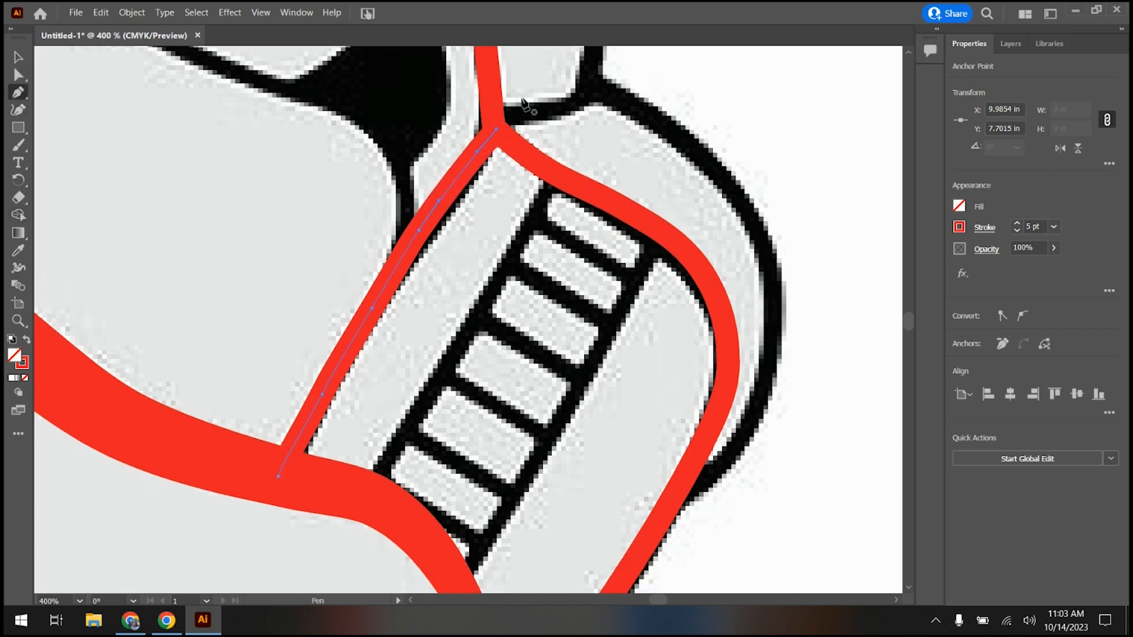
click(554, 172)
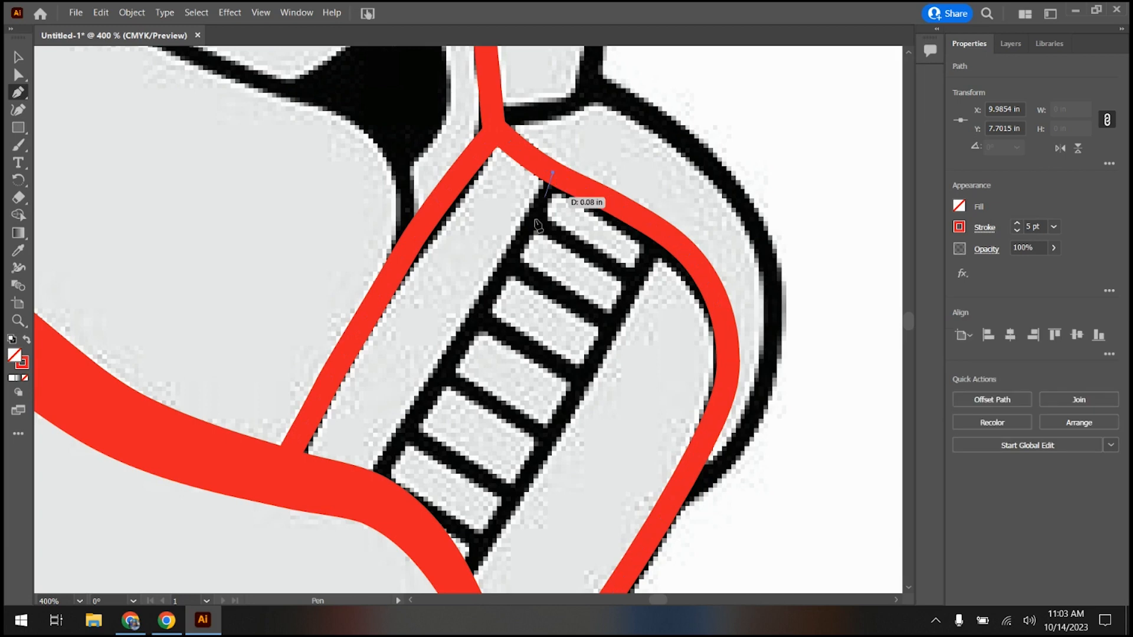
click(366, 499)
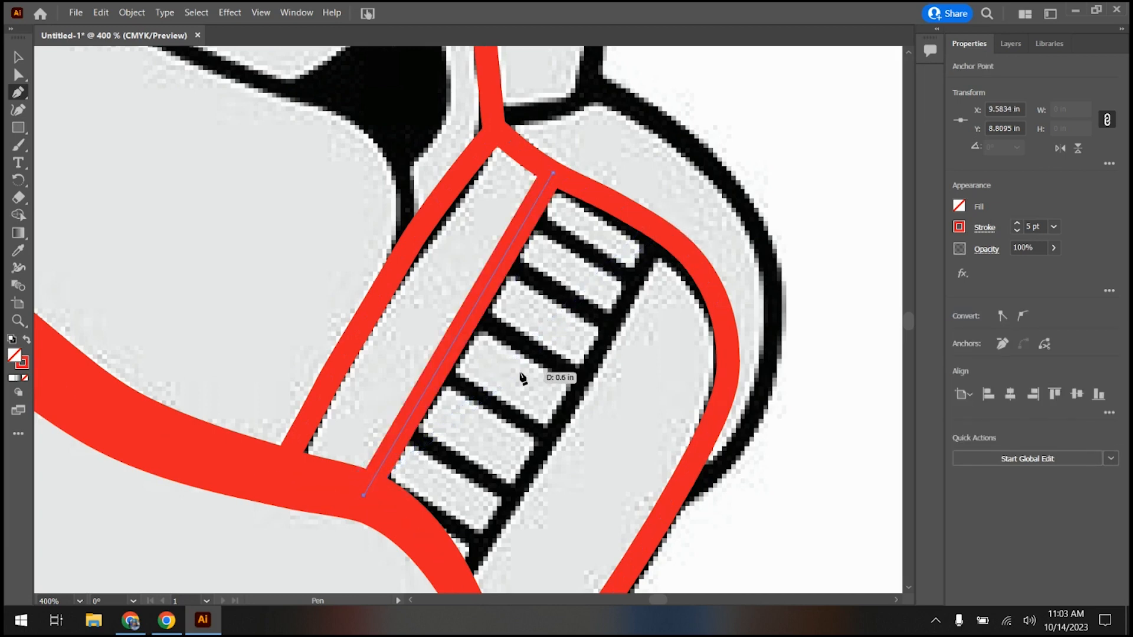
click(662, 234)
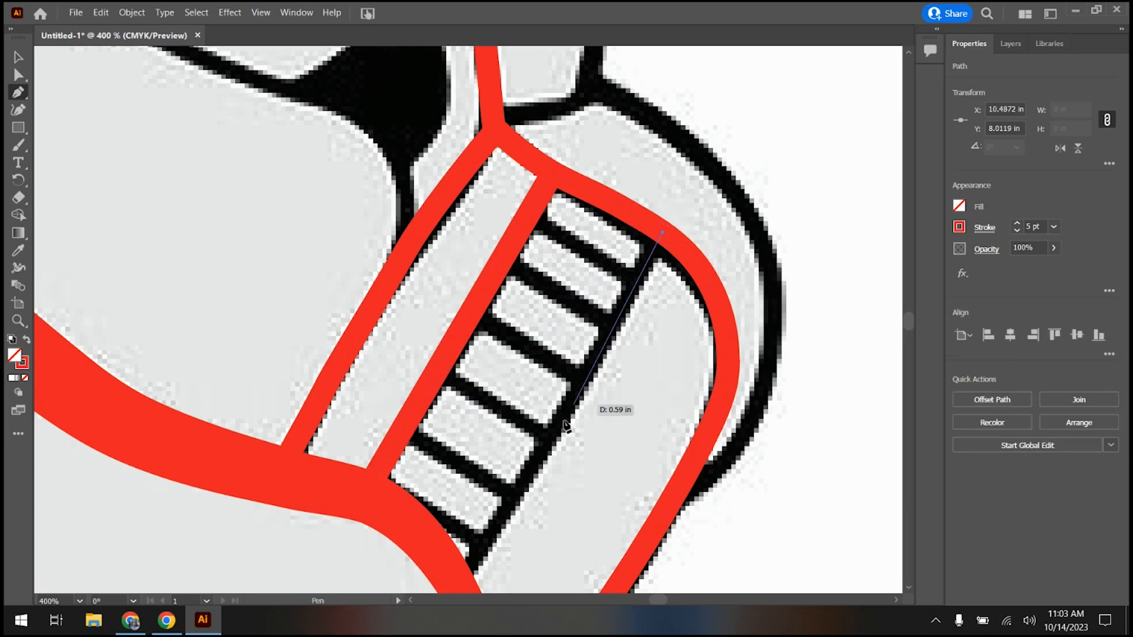
click(456, 587)
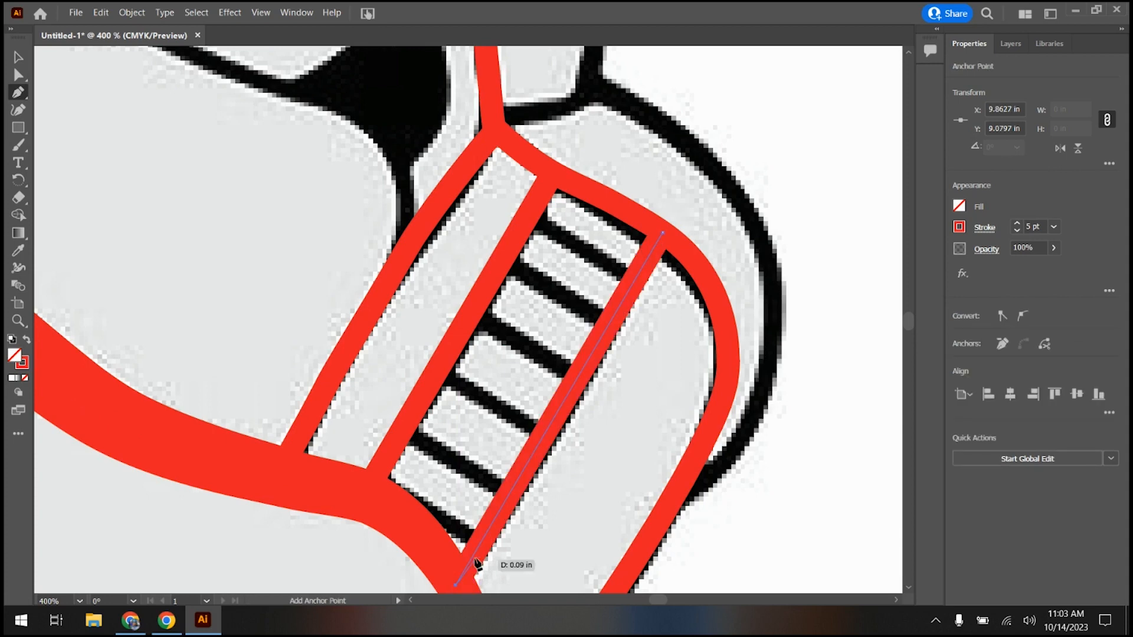
key(Escape)
Step: Draw red rungs over the top three black stripes between the rails
click(529, 213)
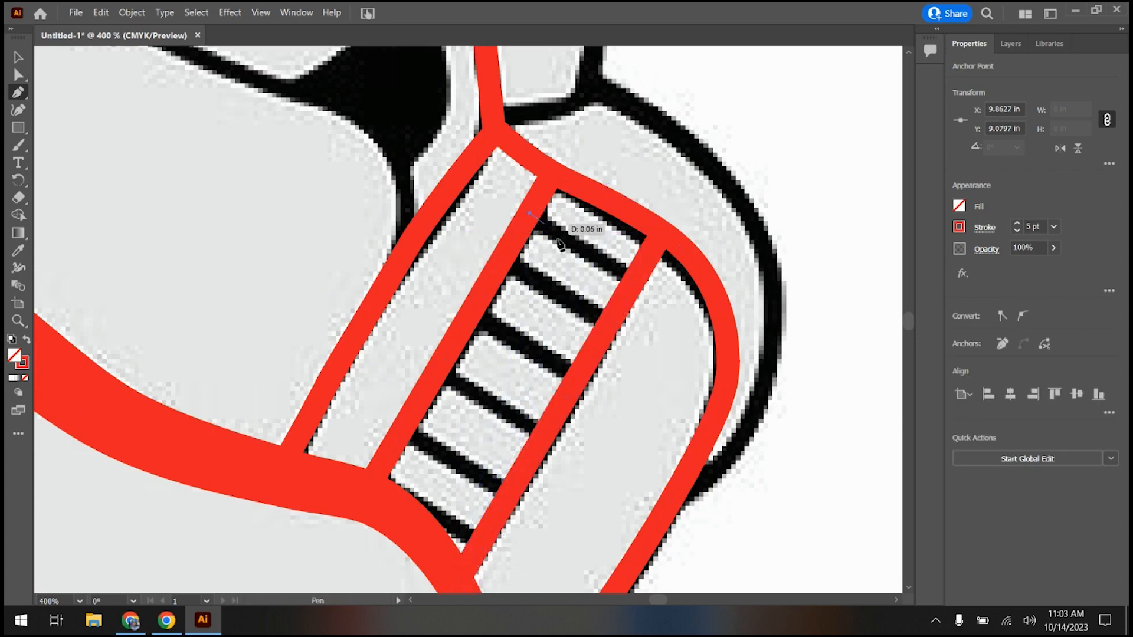
click(634, 282)
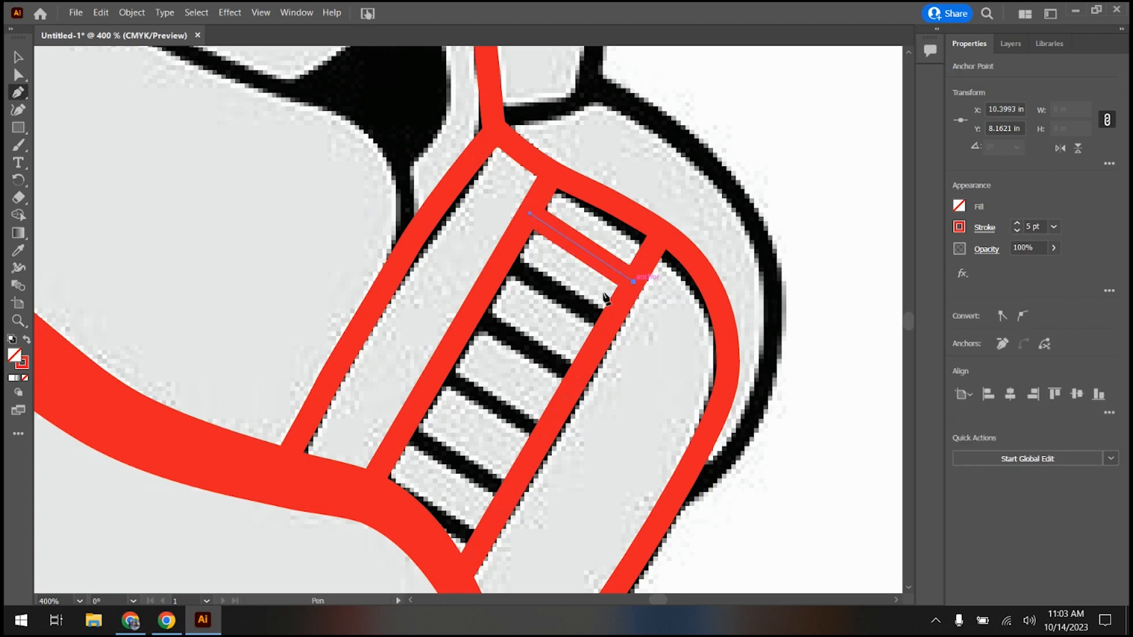
key(Escape)
click(504, 259)
click(612, 321)
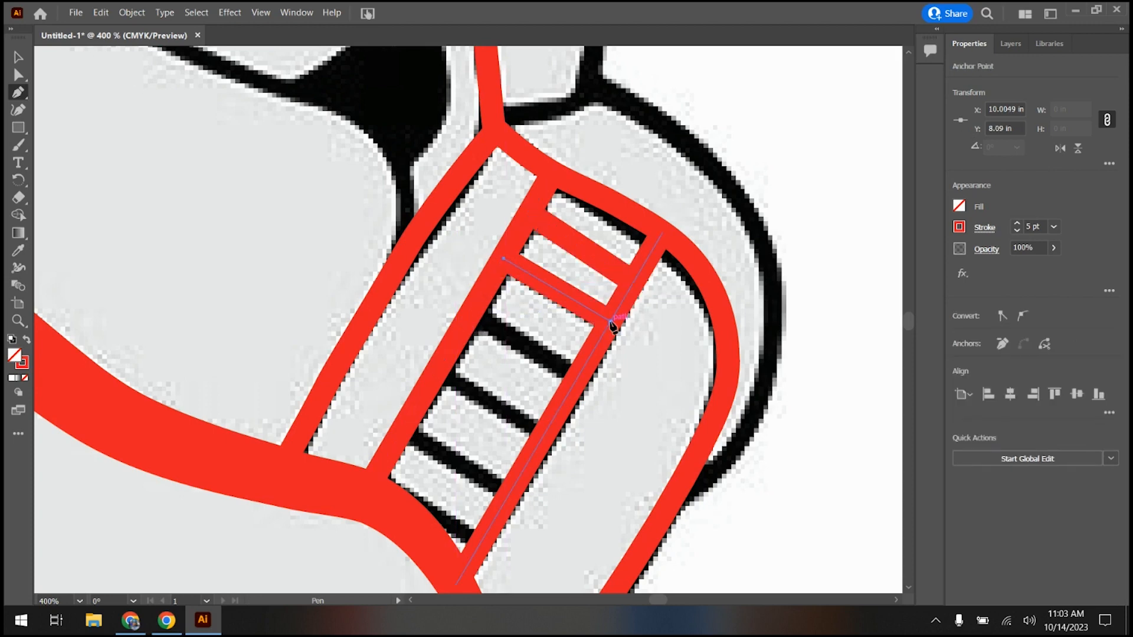
click(473, 309)
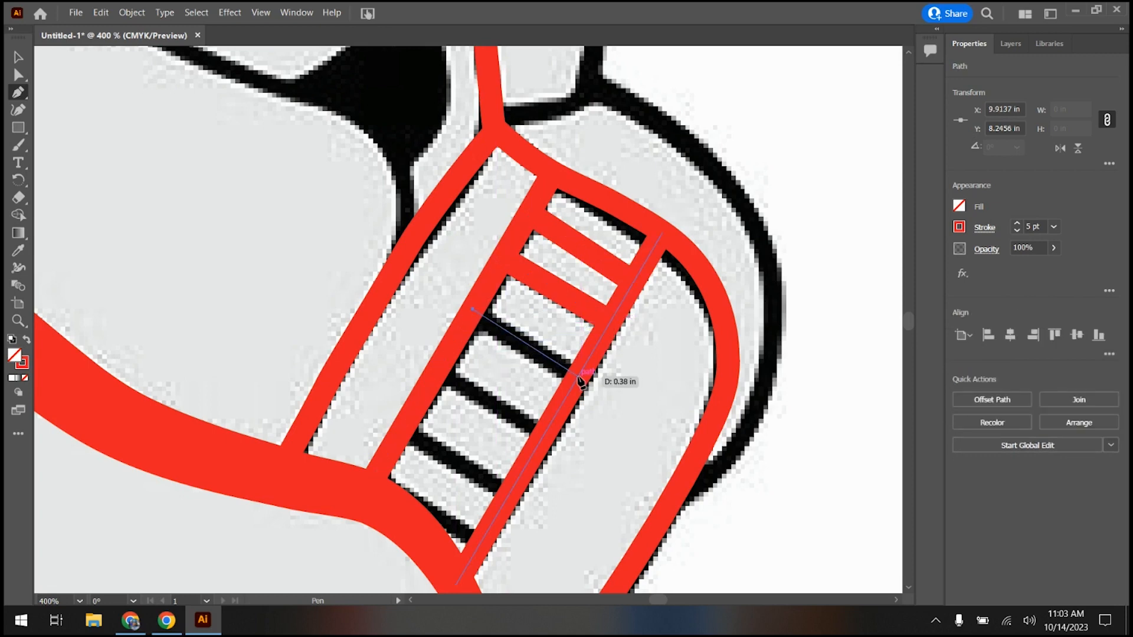
click(578, 375)
key(Escape)
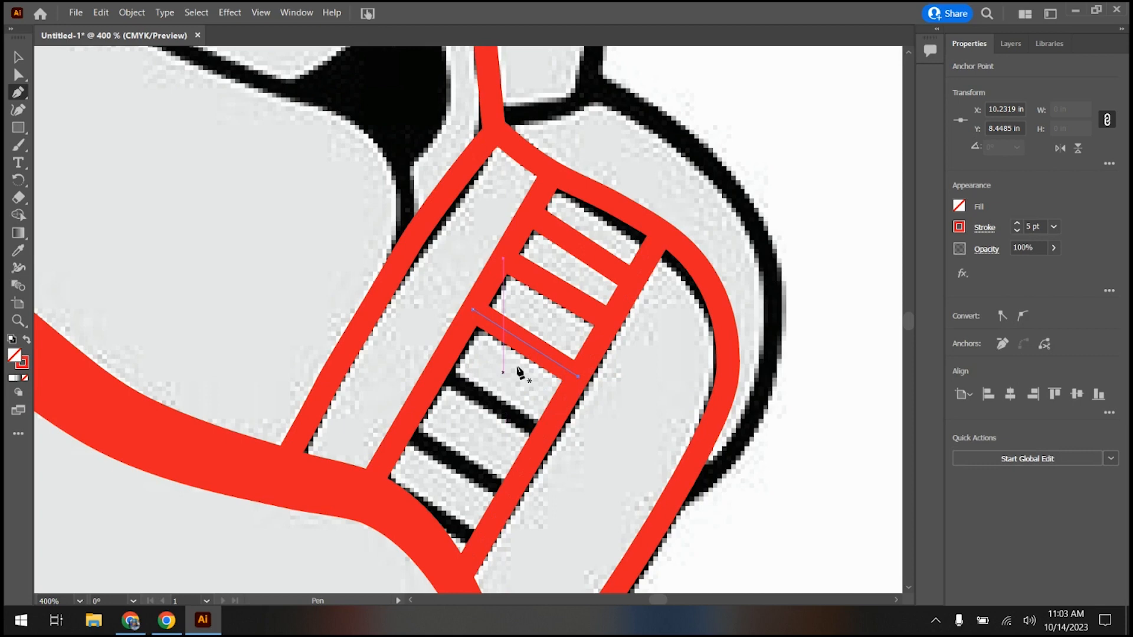
Step: Draw red rungs over the remaining three stripes down to the lowest one
click(437, 370)
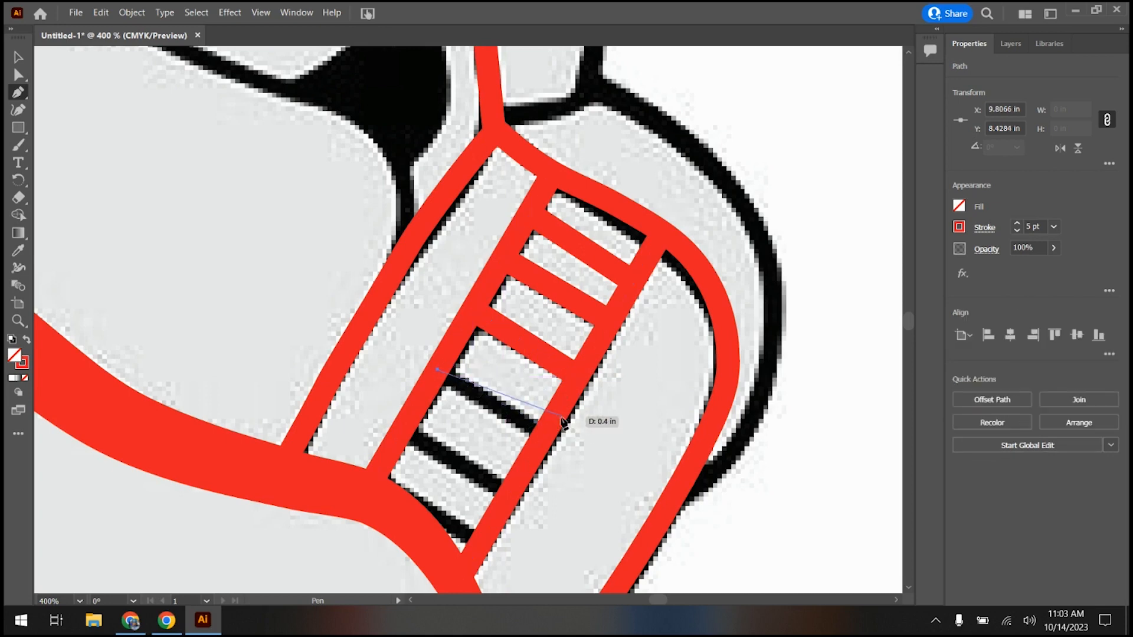
click(544, 438)
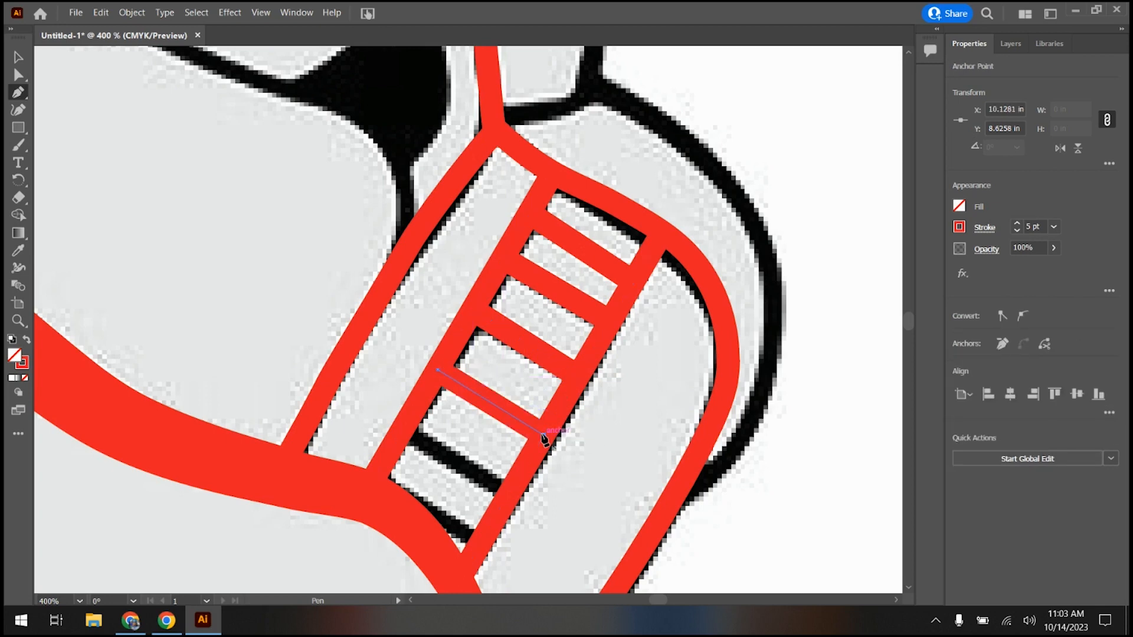
key(Escape)
click(403, 429)
click(510, 497)
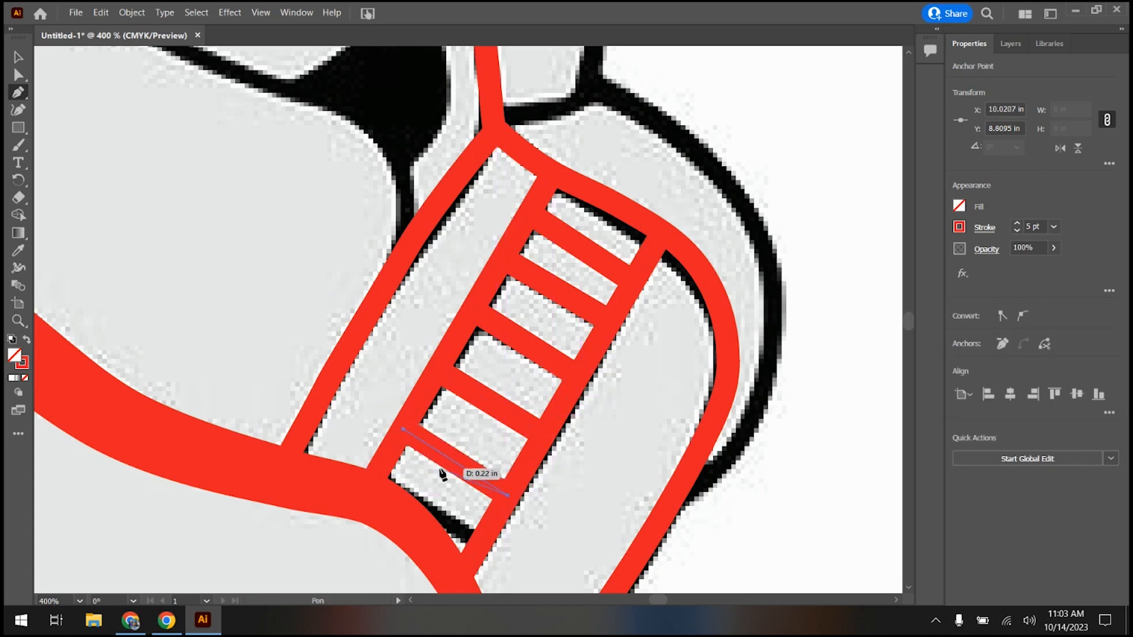
key(Escape)
click(374, 476)
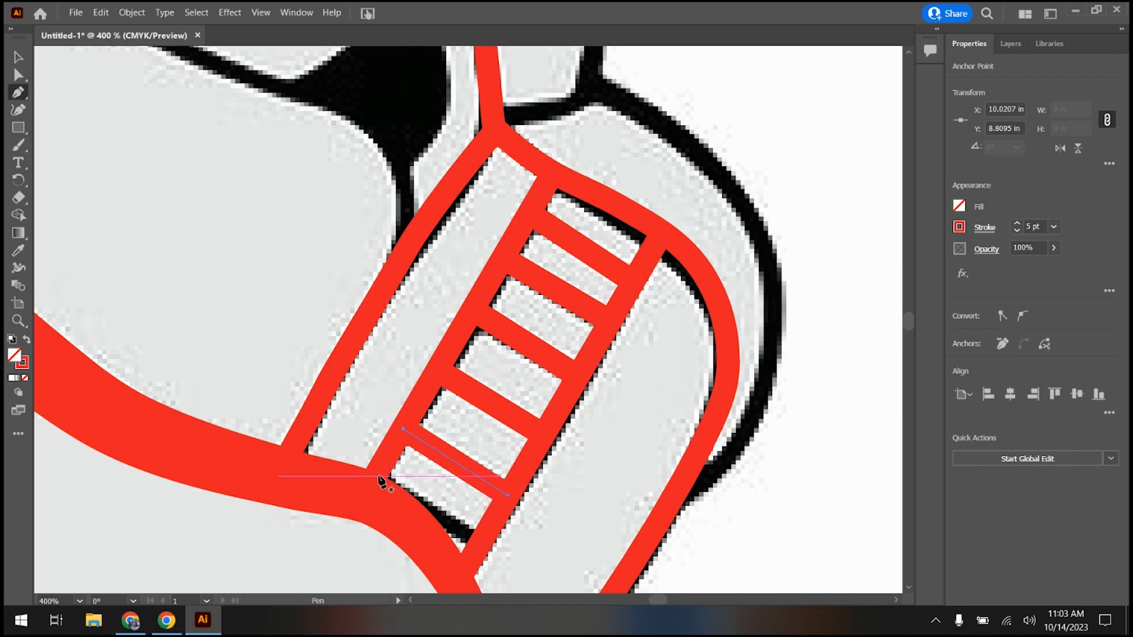
click(481, 540)
key(Escape)
Step: Fit the whole helmet in the window, then zoom in on the right ear piece
scroll(640, 391, down, 1)
key(ctrl+0)
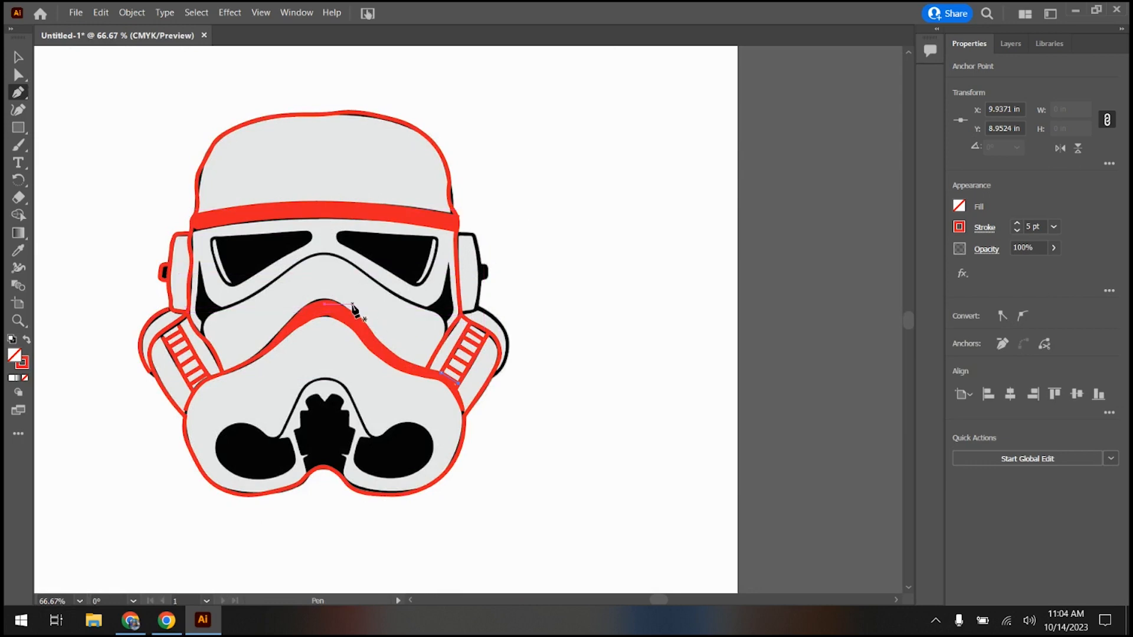
scroll(477, 251, up, 4)
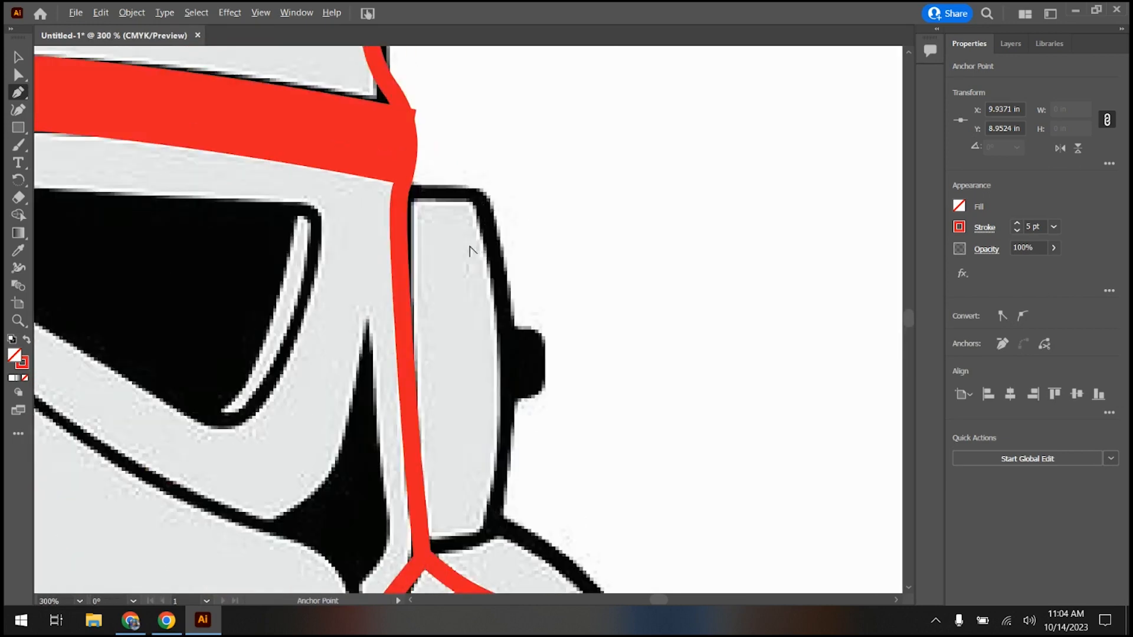
Step: Trace the right ear piece's top edge, outer side and bottom edge with a red curve
click(18, 109)
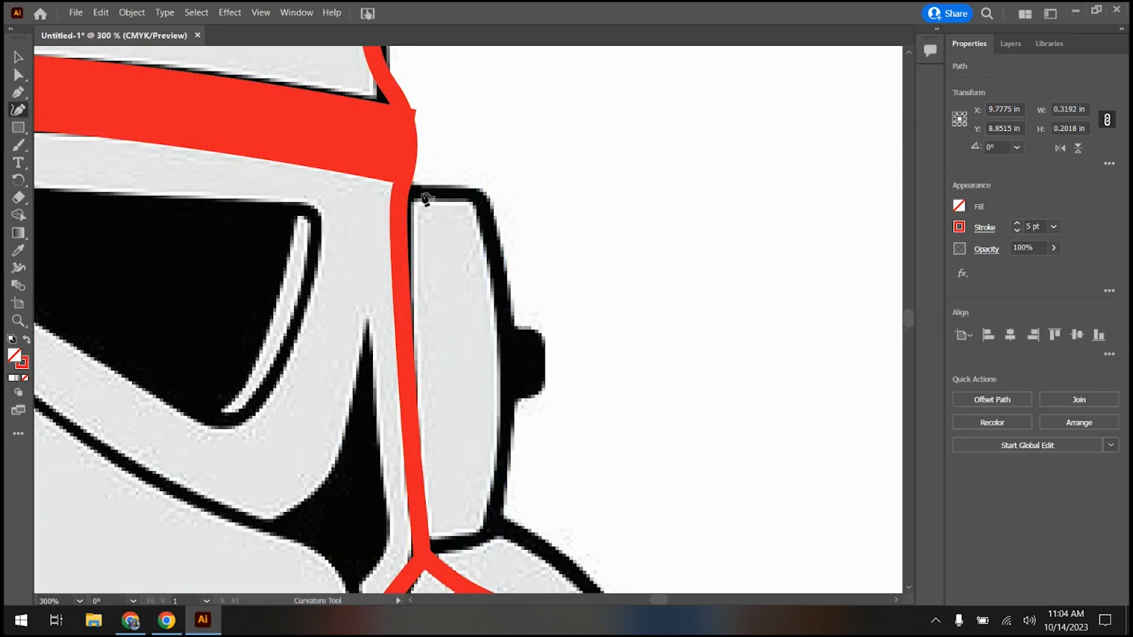
click(416, 192)
click(468, 194)
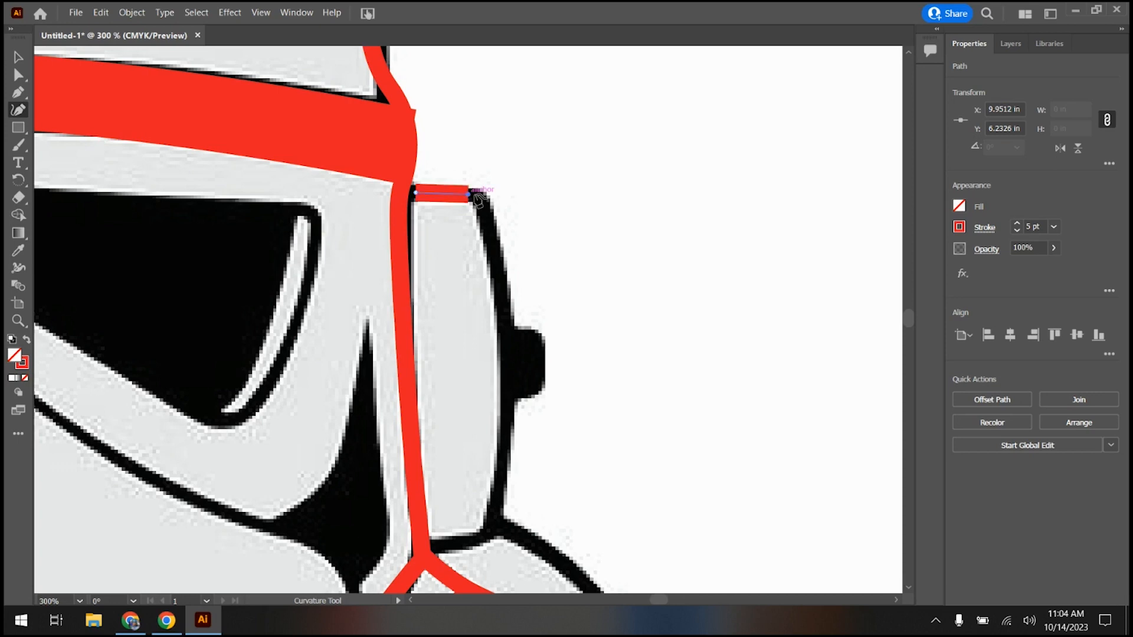
click(481, 194)
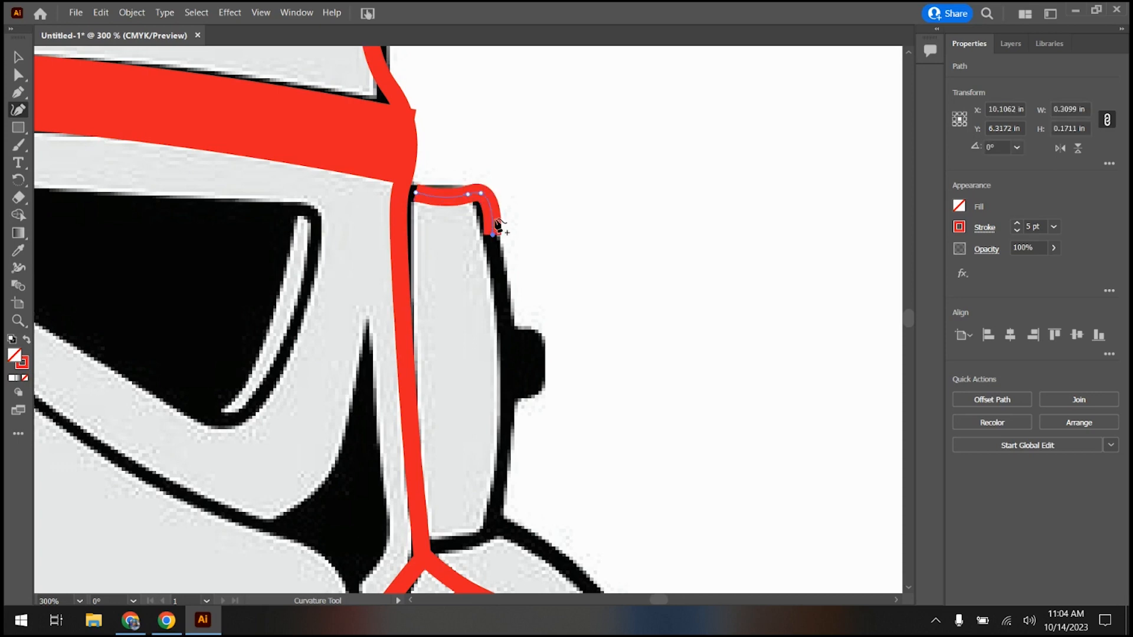
click(507, 319)
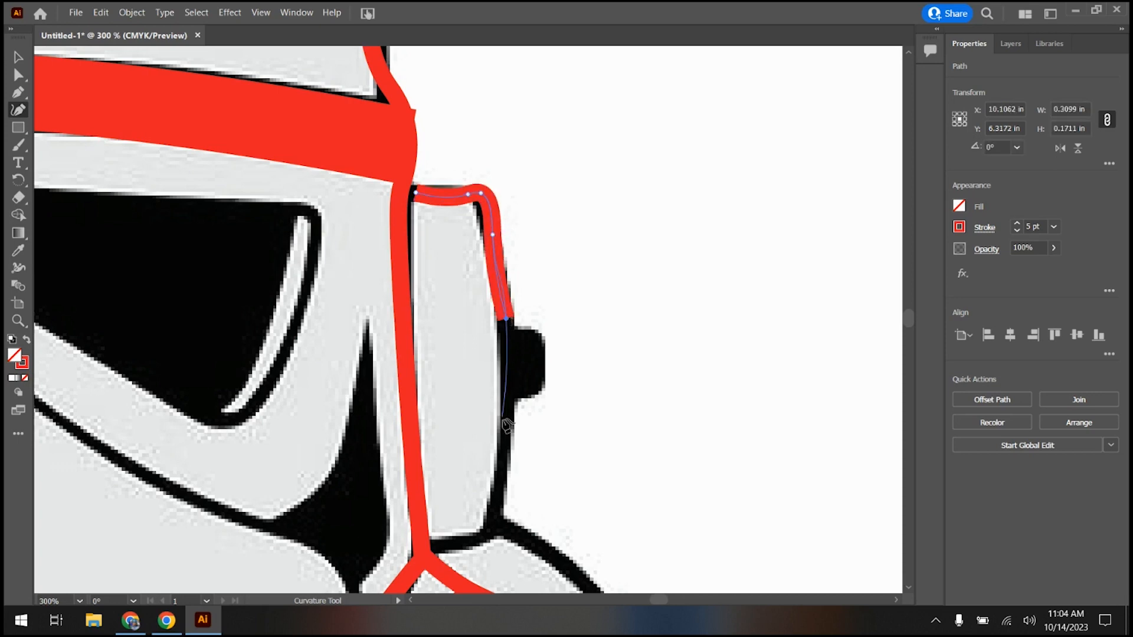
click(505, 450)
click(493, 523)
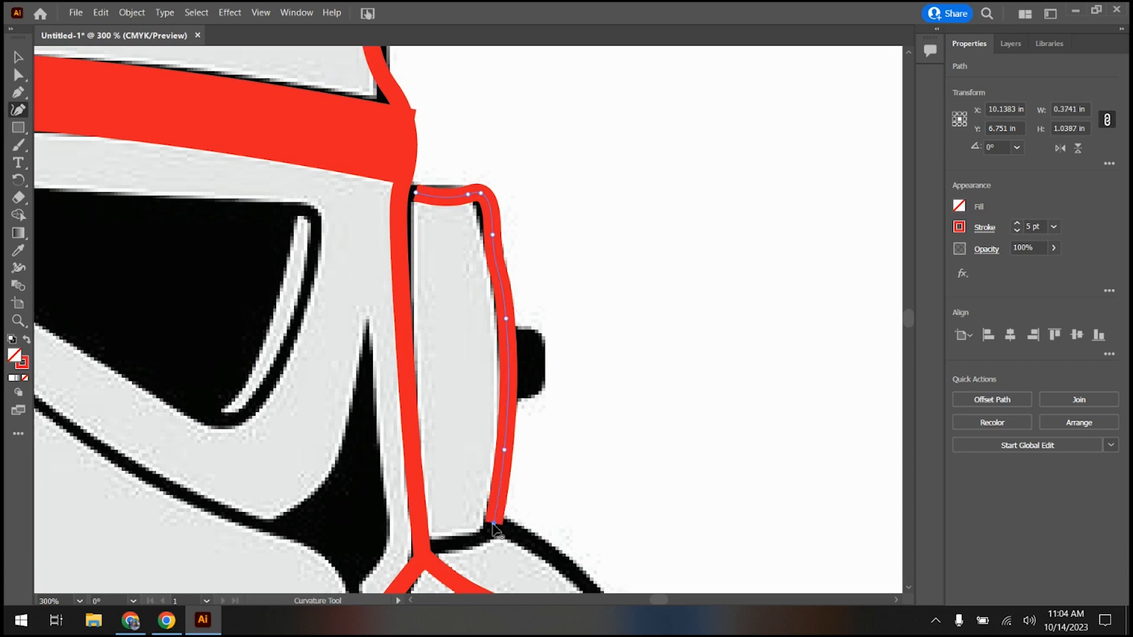
click(481, 537)
click(439, 546)
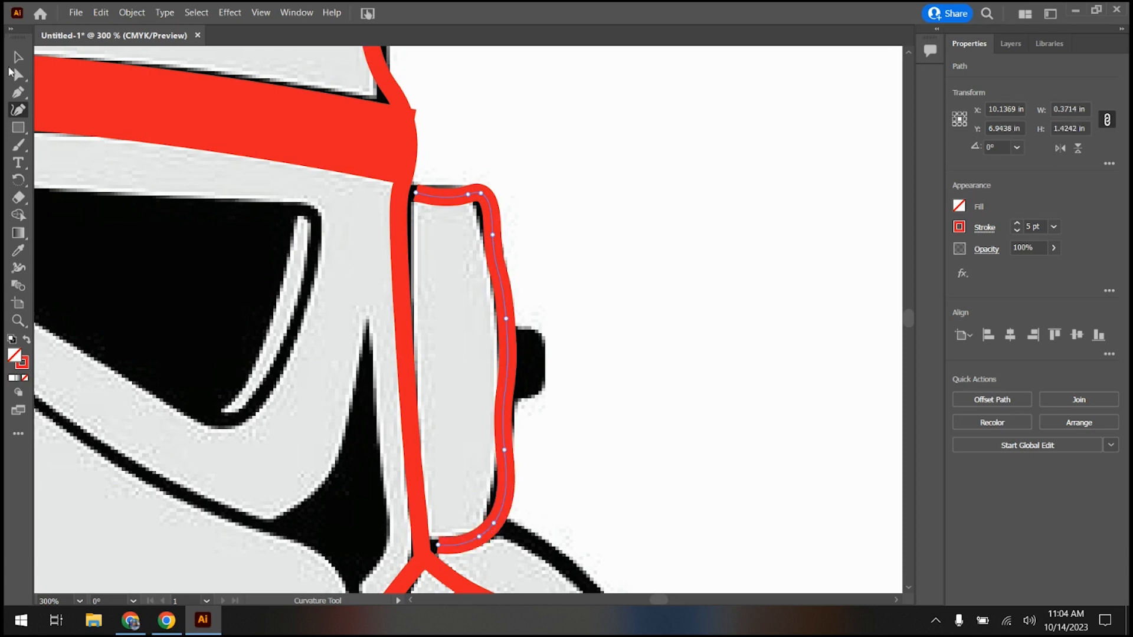
click(18, 75)
Step: Drag the ear outline's top-left point, top edge and right-side points to fit the ear piece
drag(417, 195, 398, 194)
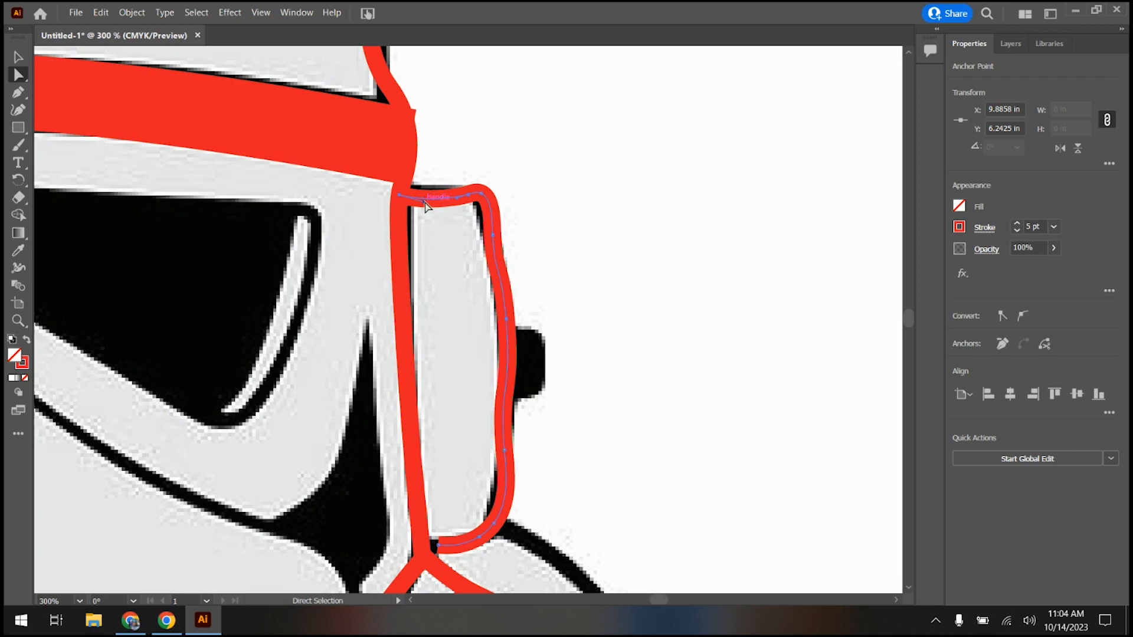
drag(425, 203, 475, 201)
drag(501, 243, 511, 408)
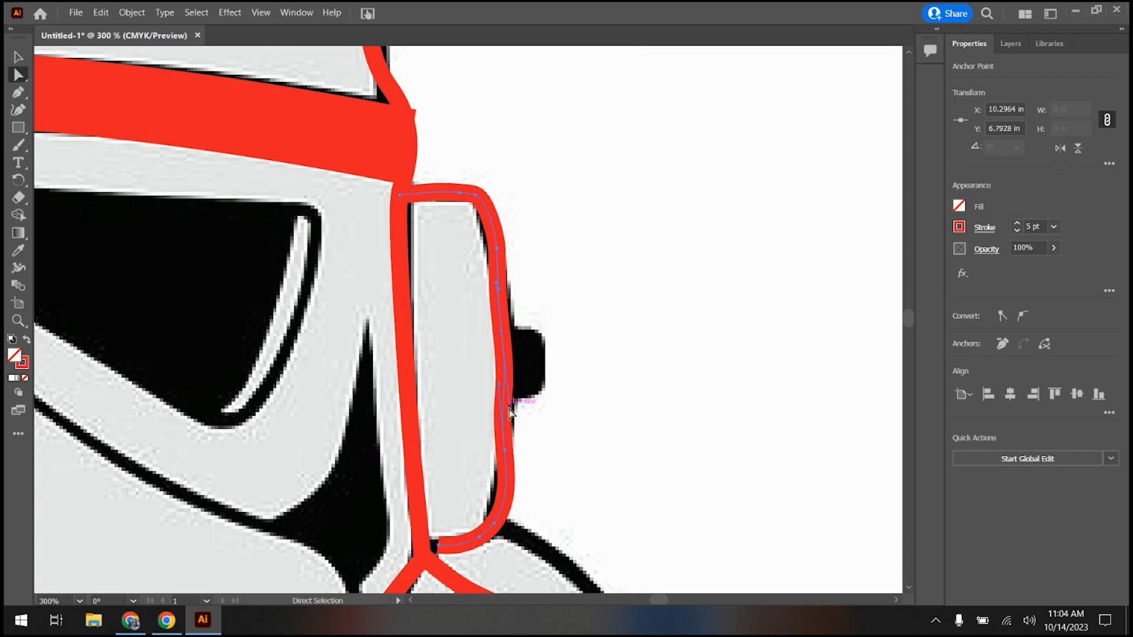
drag(503, 412, 506, 385)
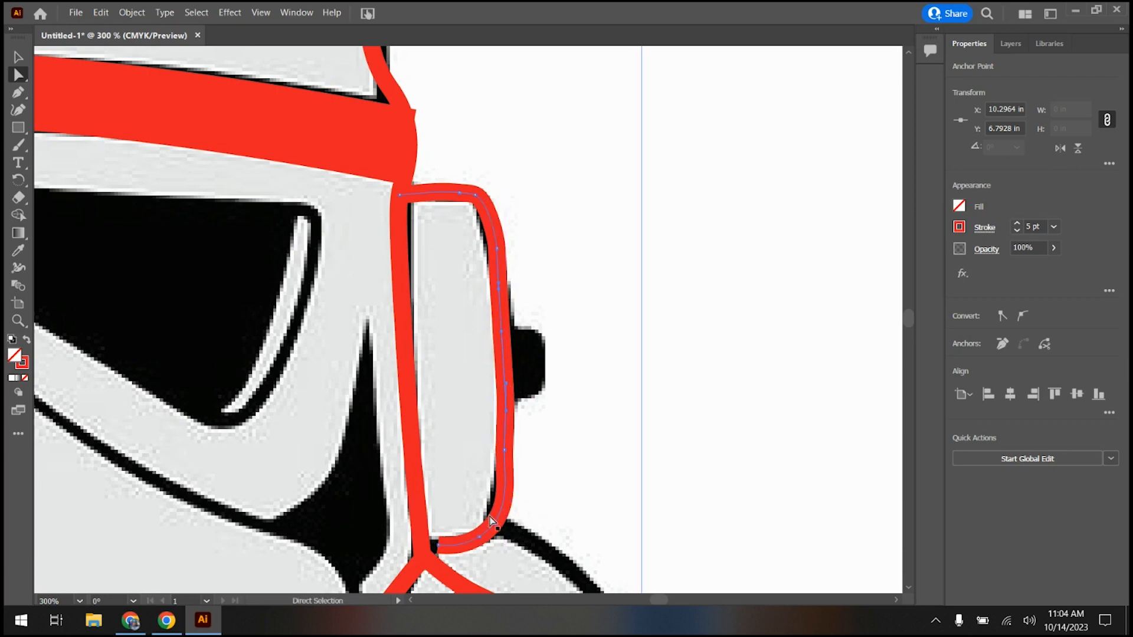
click(494, 523)
drag(511, 503, 504, 501)
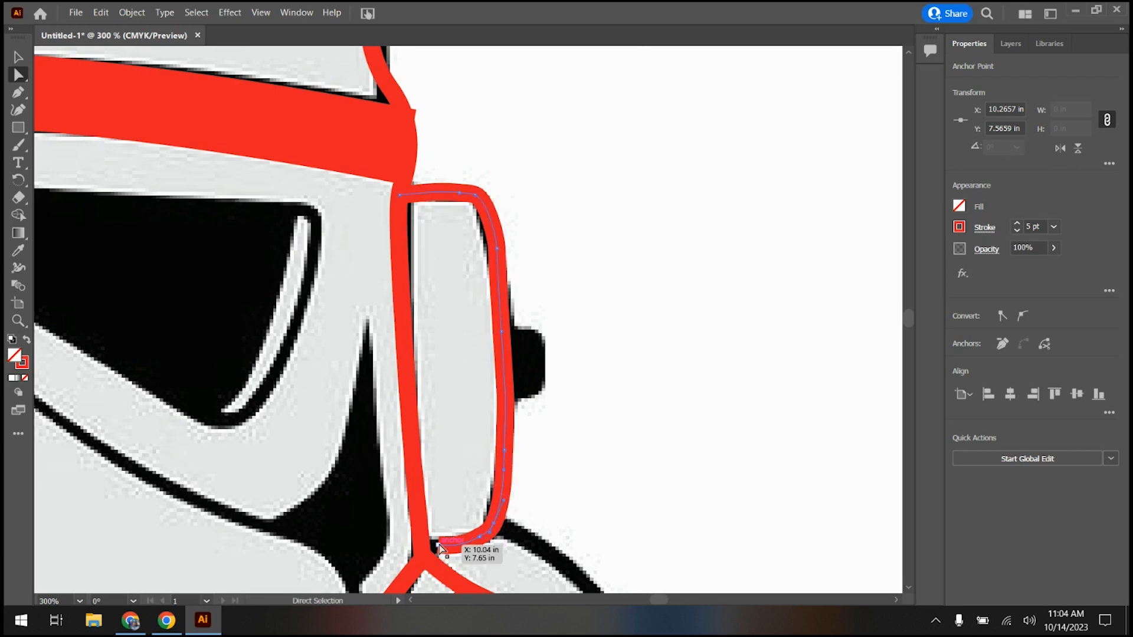
Step: Undo the accidental move, then shift the outline's bottom-left point left along the ear's bottom
click(439, 551)
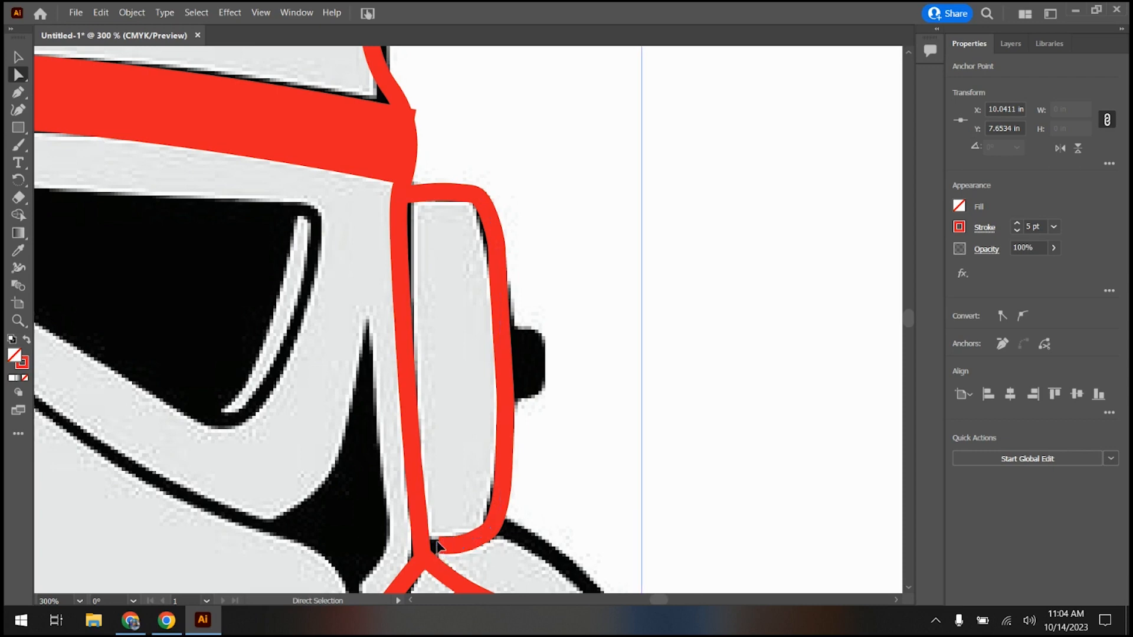
click(97, 12)
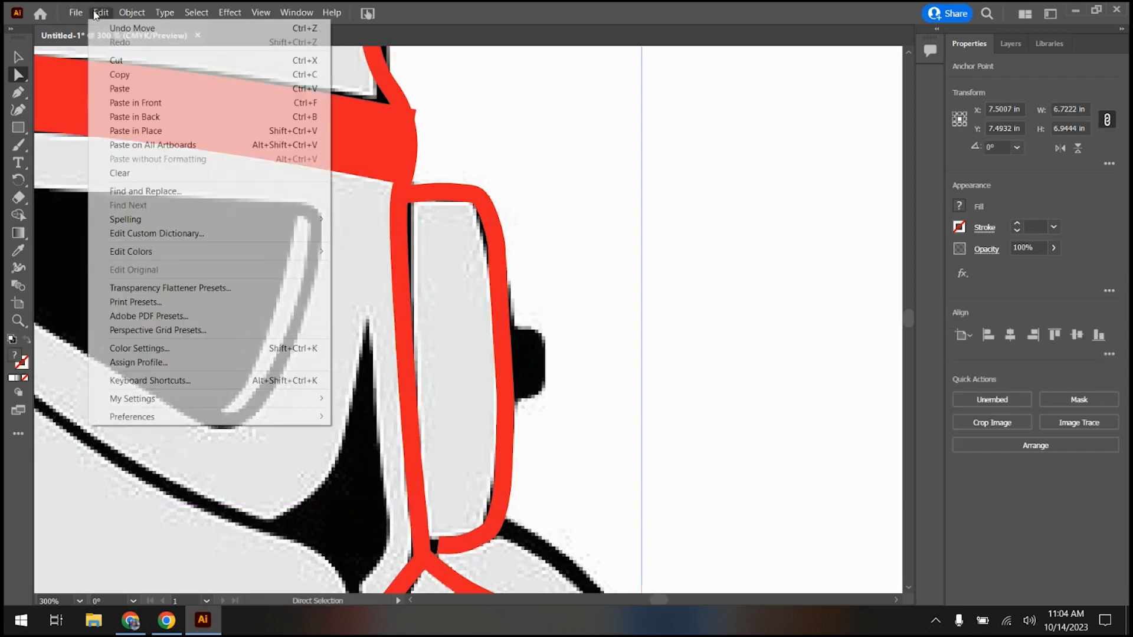
click(103, 24)
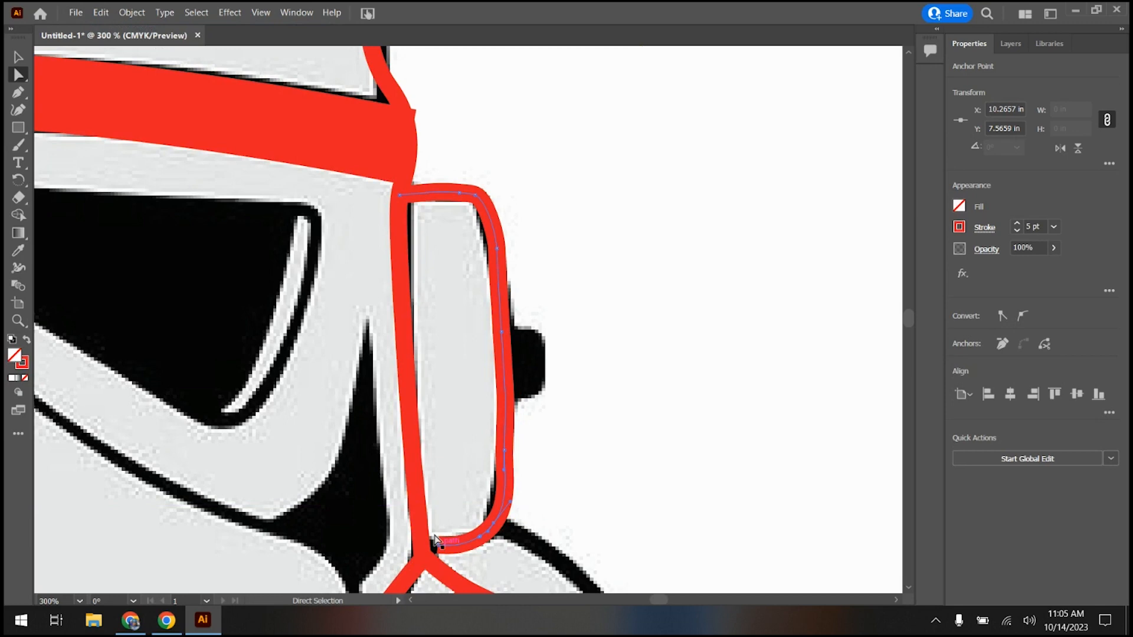
drag(438, 549, 440, 550)
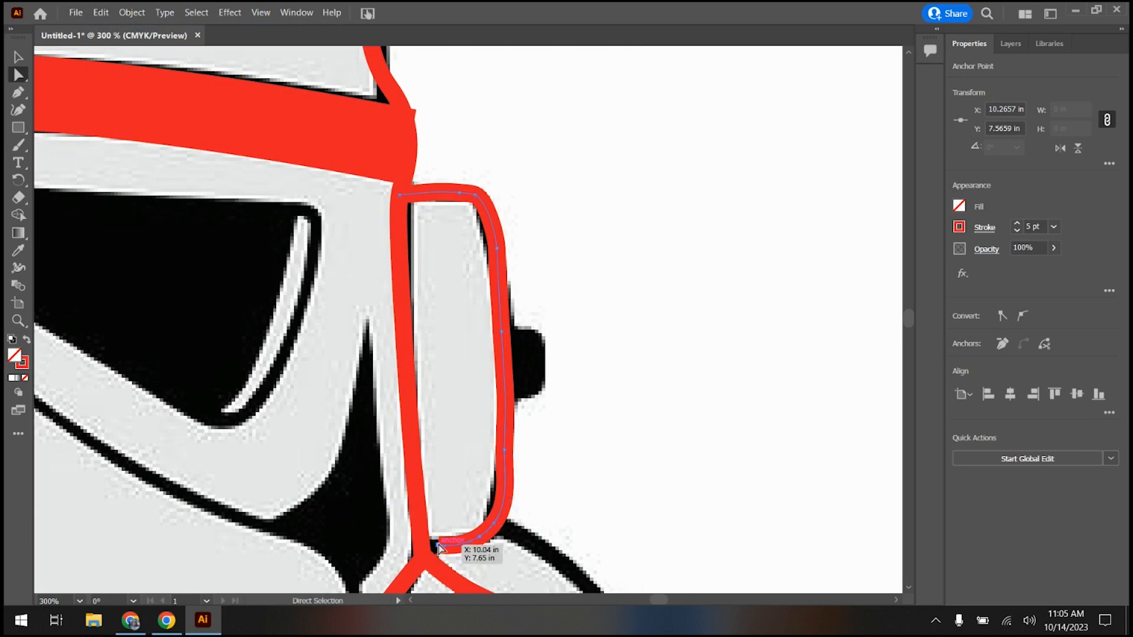
drag(440, 549, 420, 546)
scroll(448, 461, up, 2)
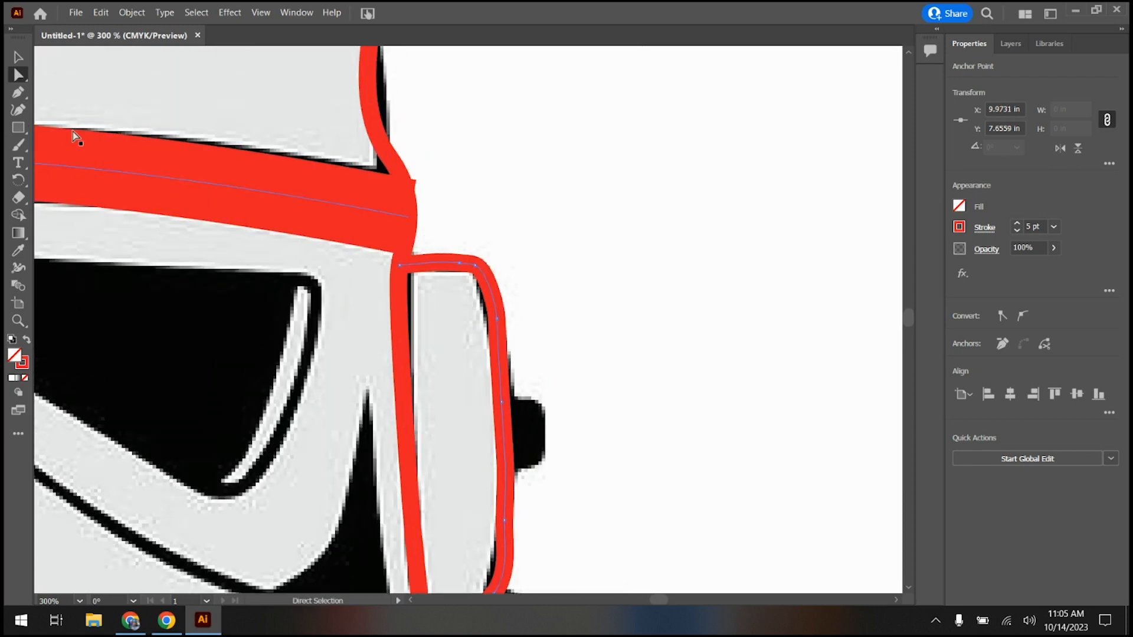
Step: Trace the black knob beside the right ear piece in red, joining its top and bottom to the ear outline
click(18, 92)
click(531, 401)
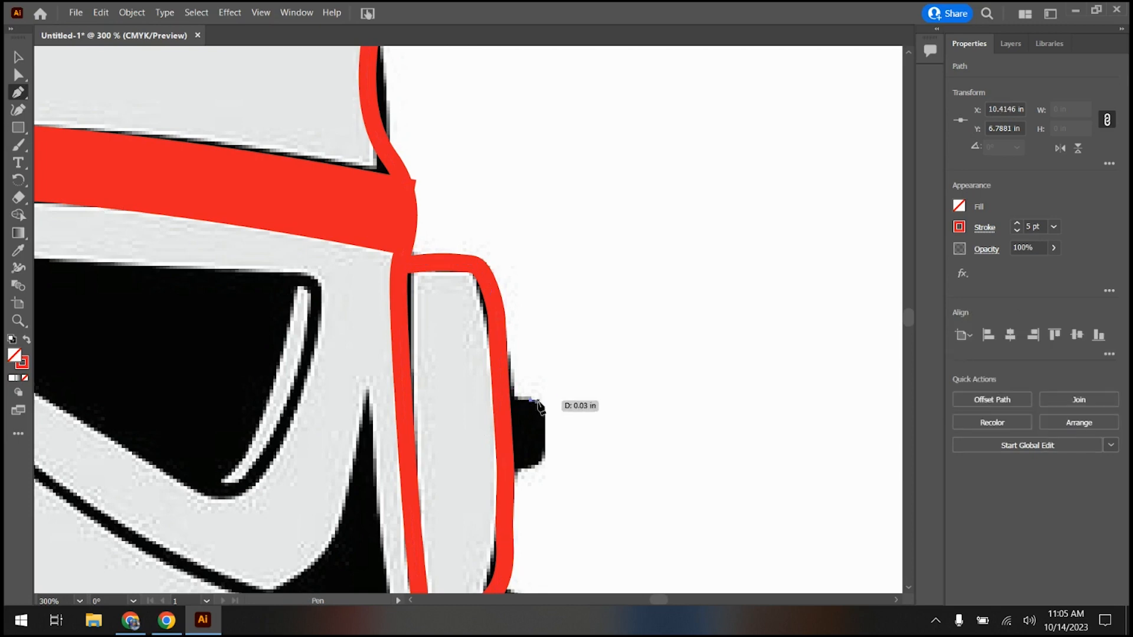
click(542, 407)
click(548, 454)
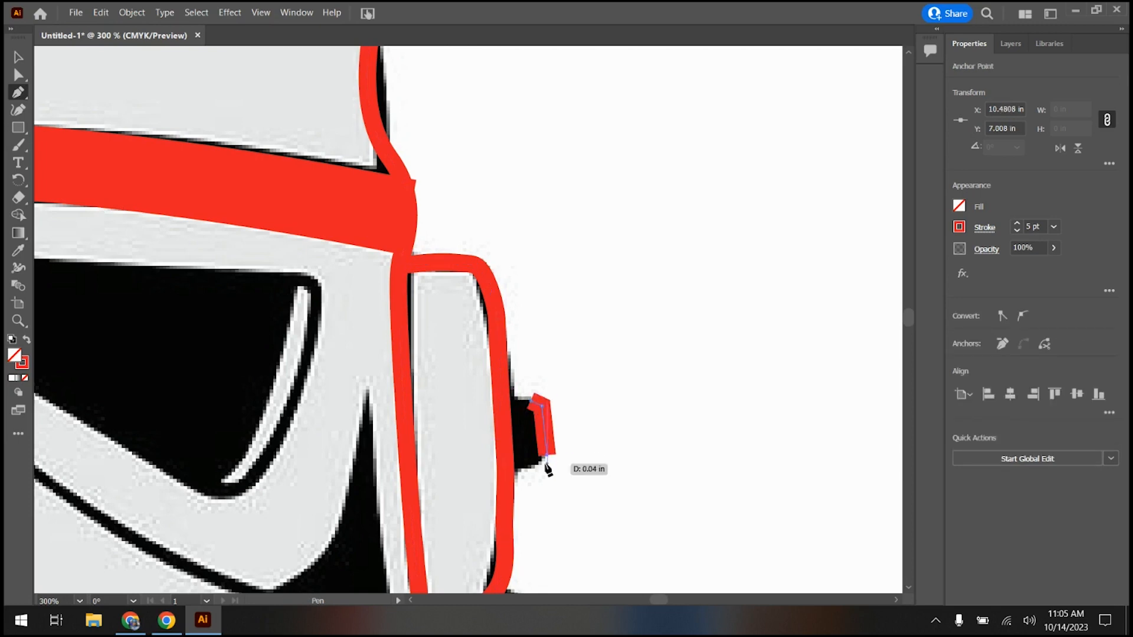
click(539, 470)
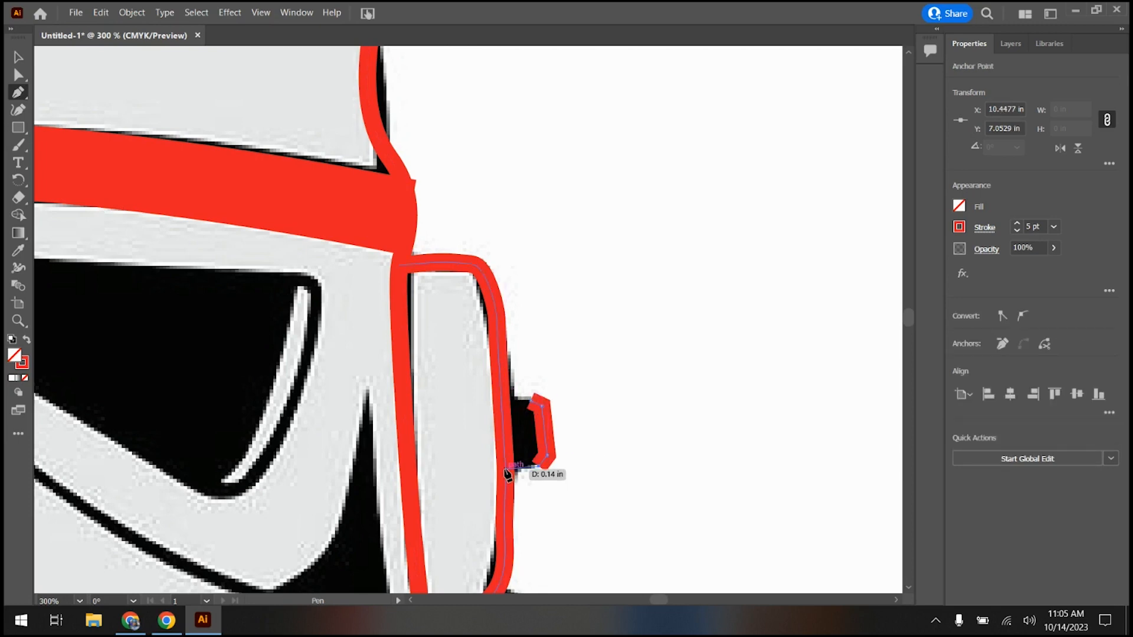
click(507, 470)
key(Escape)
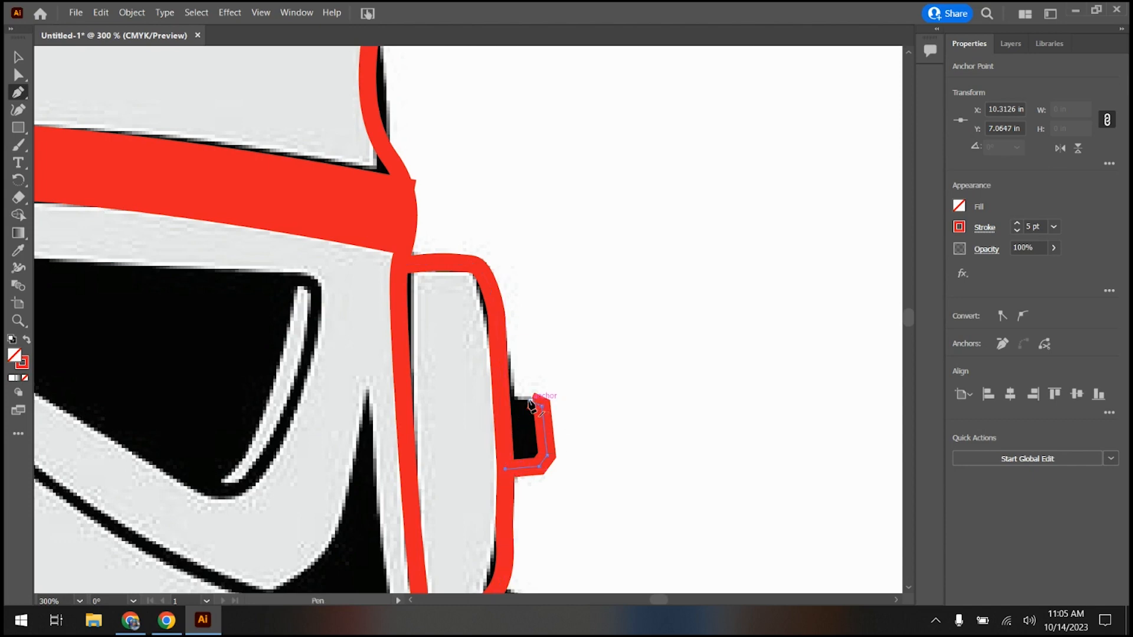
click(531, 405)
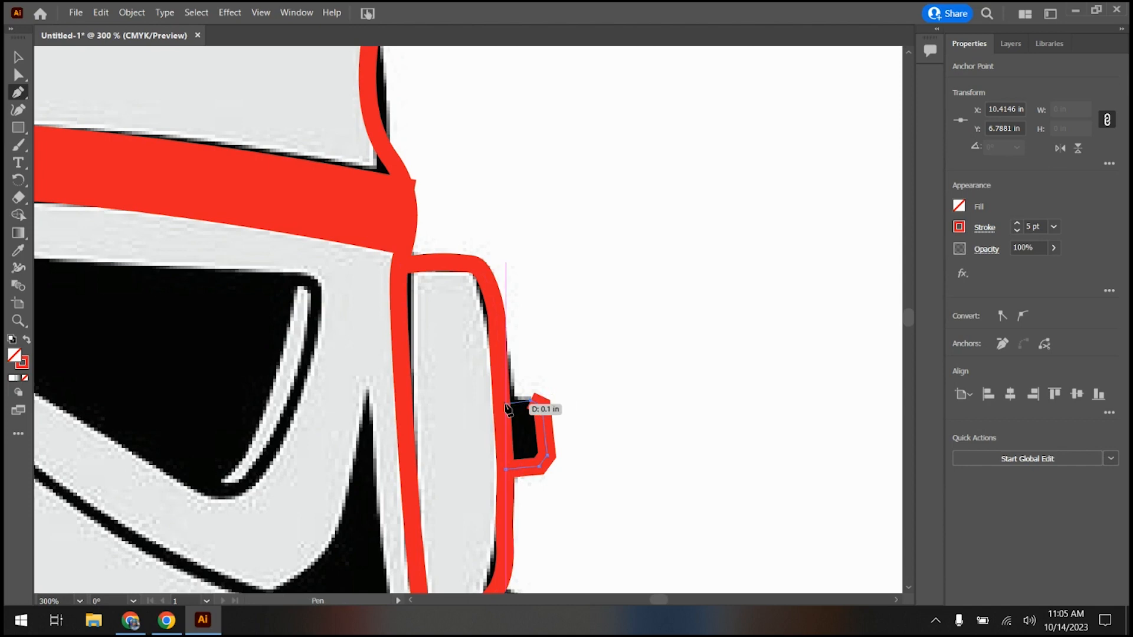
click(501, 399)
key(Escape)
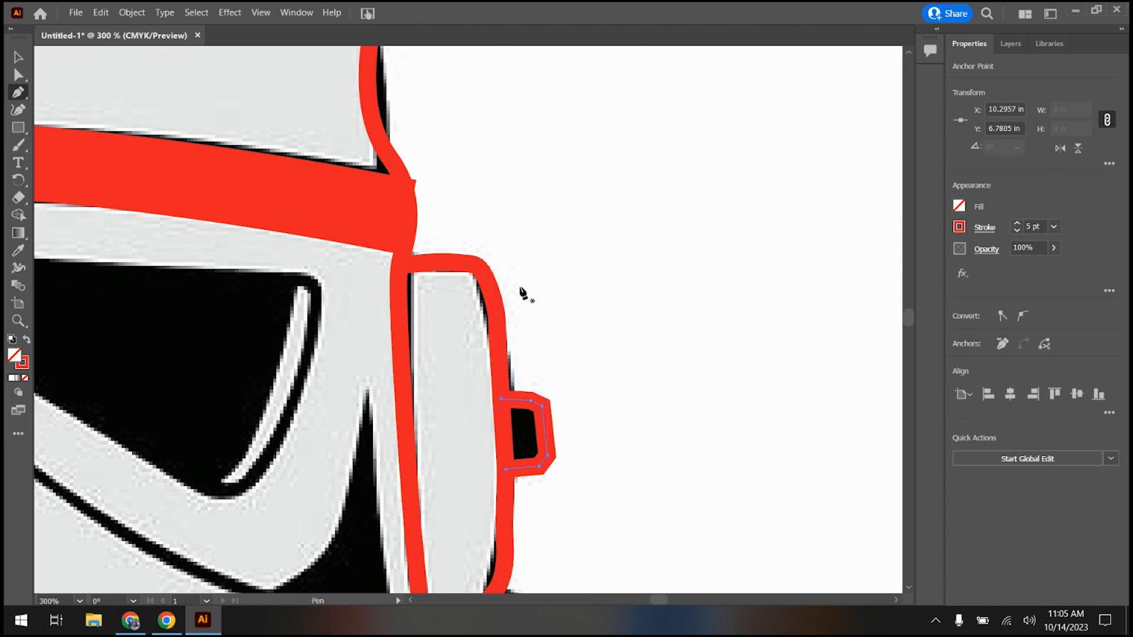
scroll(412, 329, down, 3)
scroll(407, 330, down, 5)
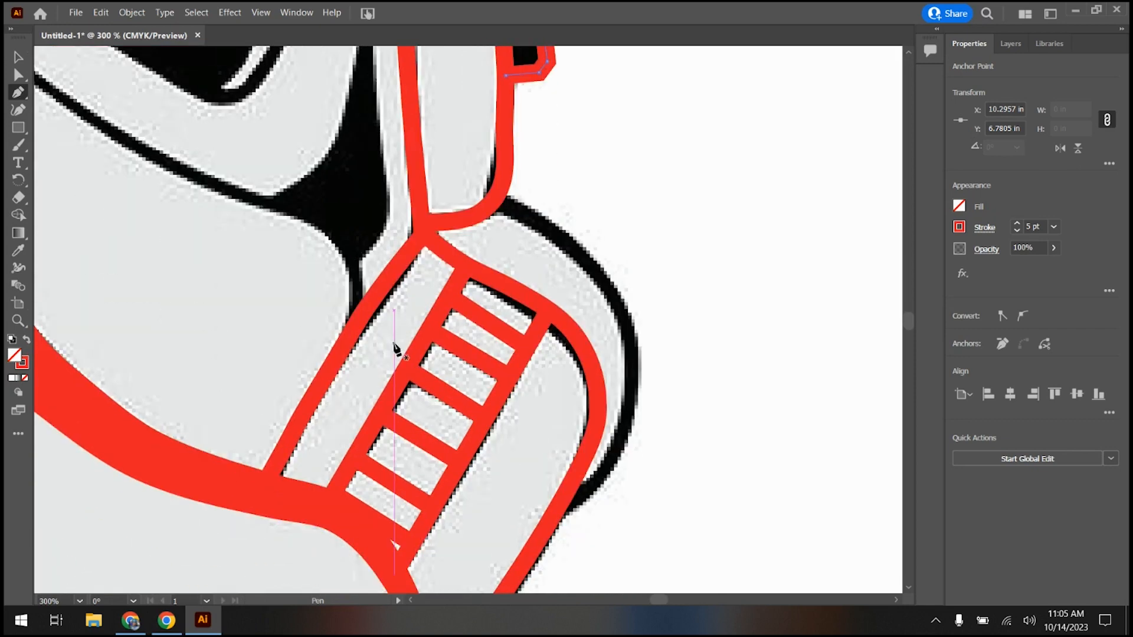
Step: Draw a smooth red curve around the helmet's outer right bulge, from the ear piece to the lower outline
click(18, 110)
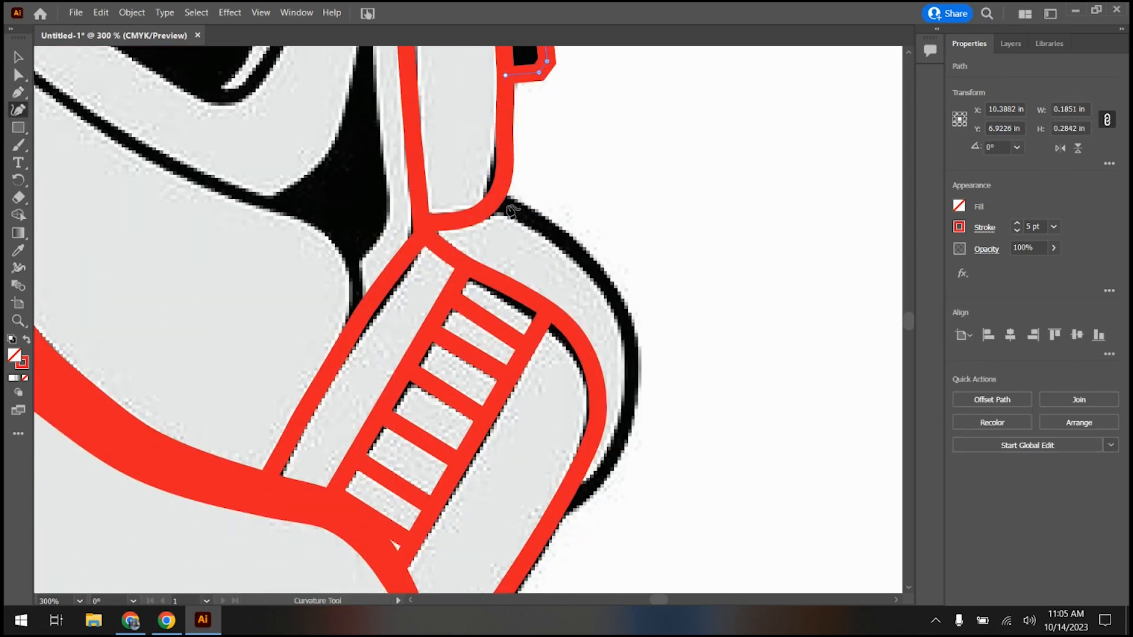
click(557, 236)
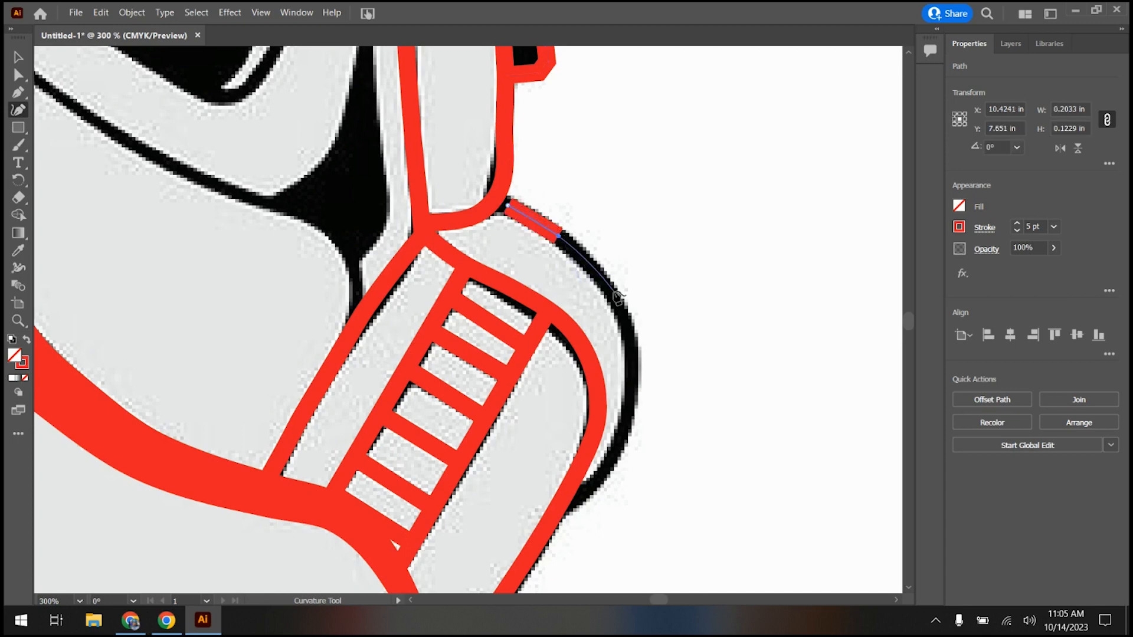
click(614, 292)
click(635, 357)
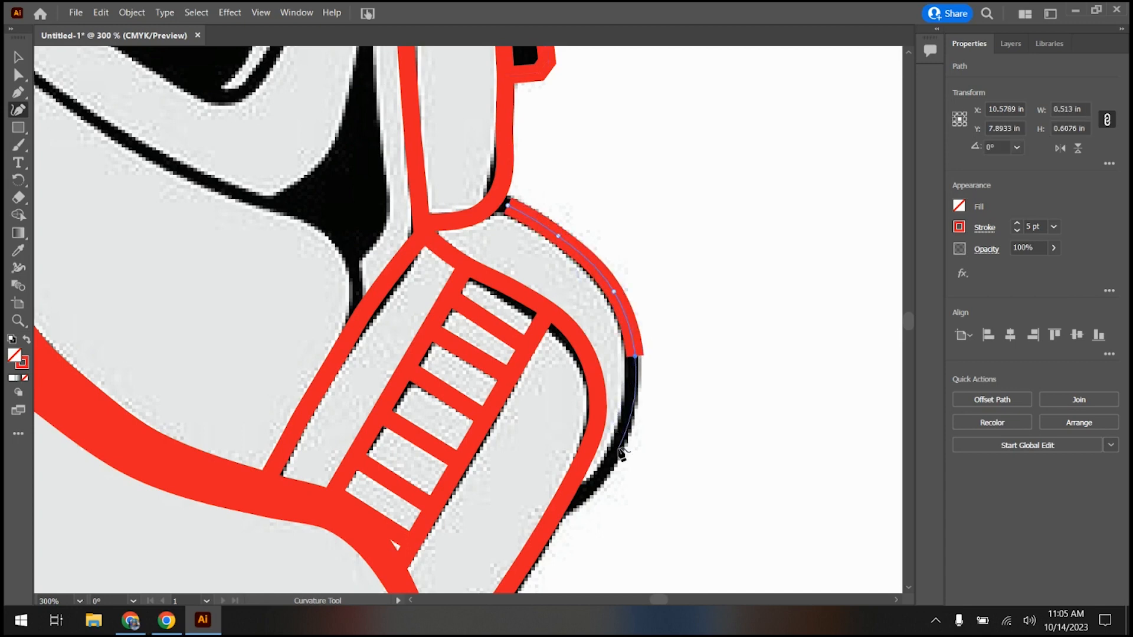
click(615, 447)
click(589, 490)
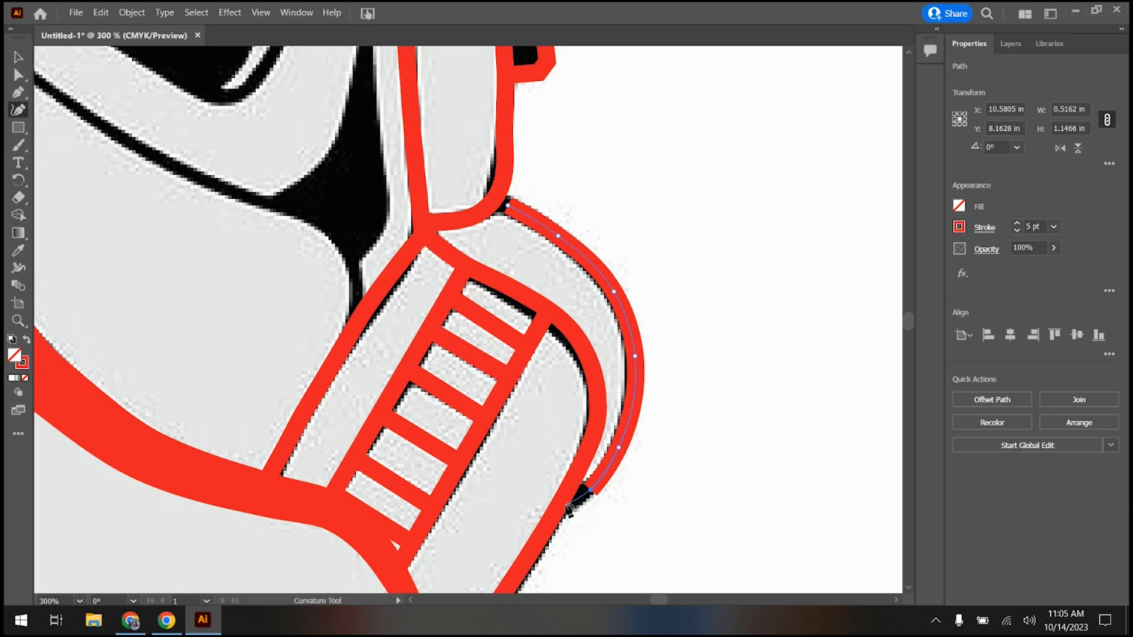
click(576, 501)
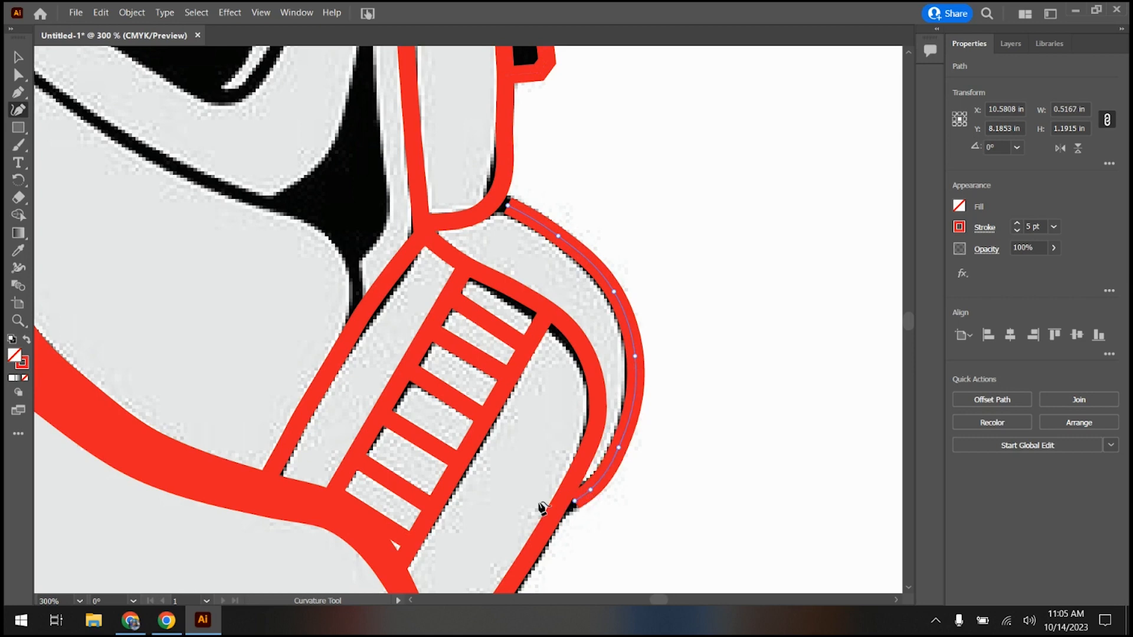
Step: Snap the curve's top end onto the ear outline and its bottom end onto the lower outline
key(a)
drag(507, 205, 493, 199)
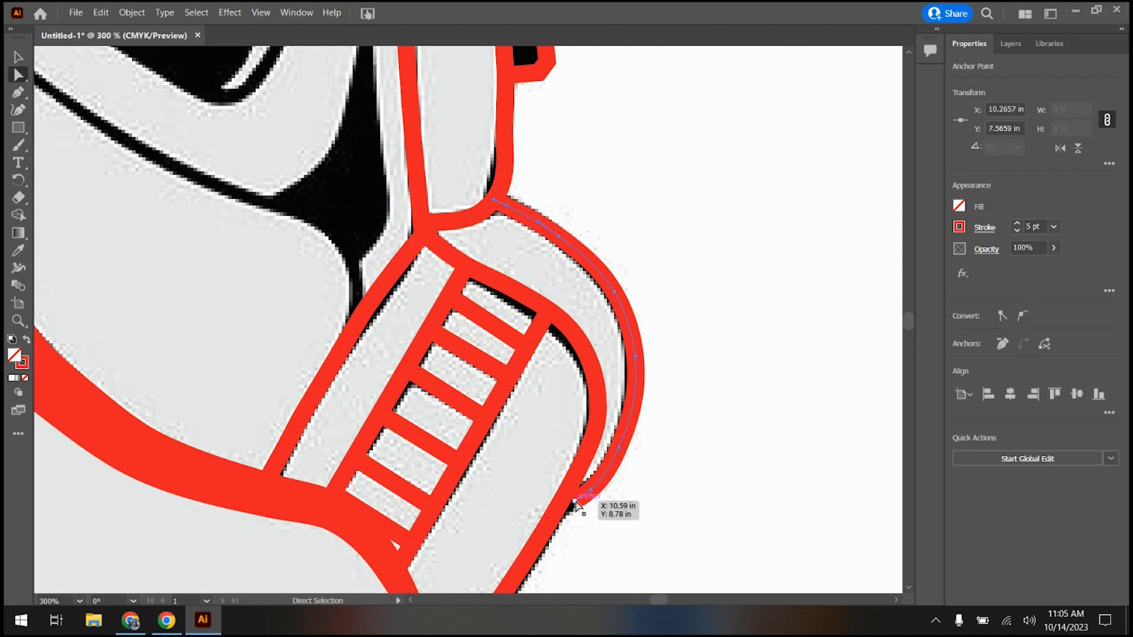
drag(576, 501, 567, 514)
scroll(369, 407, up, 5)
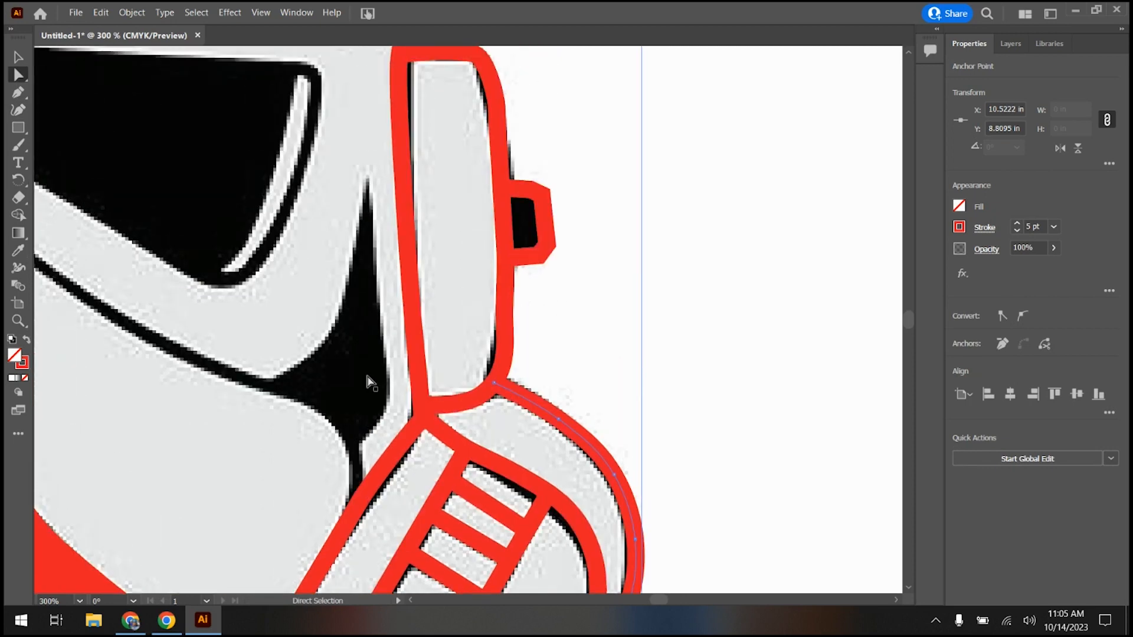
scroll(370, 382, up, 1)
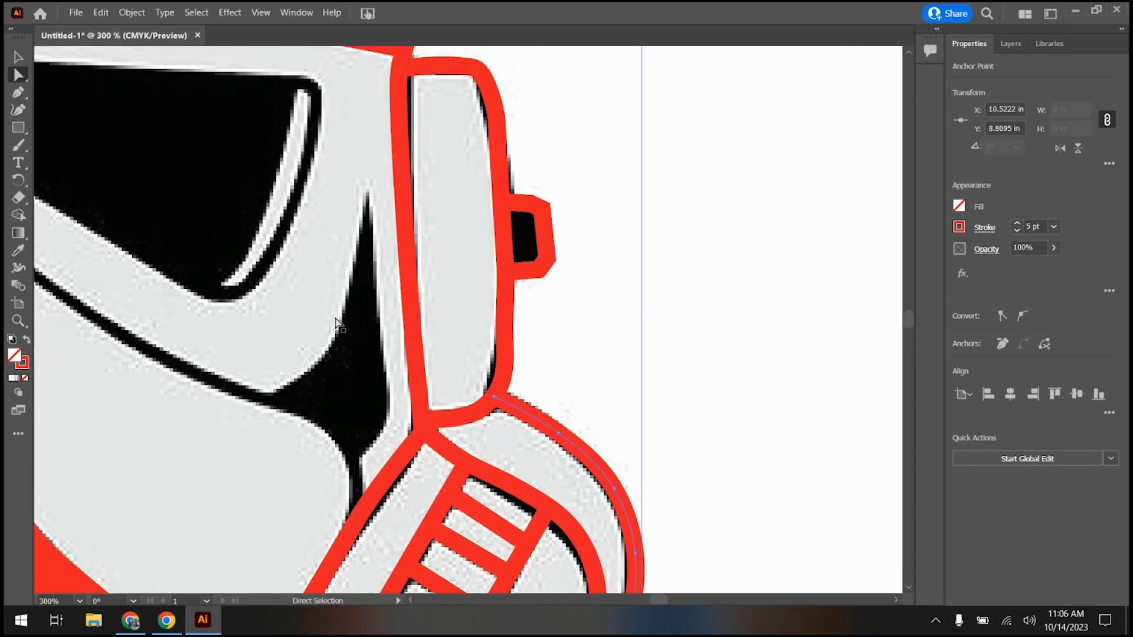
scroll(289, 347, down, 2)
scroll(137, 387, down, 8)
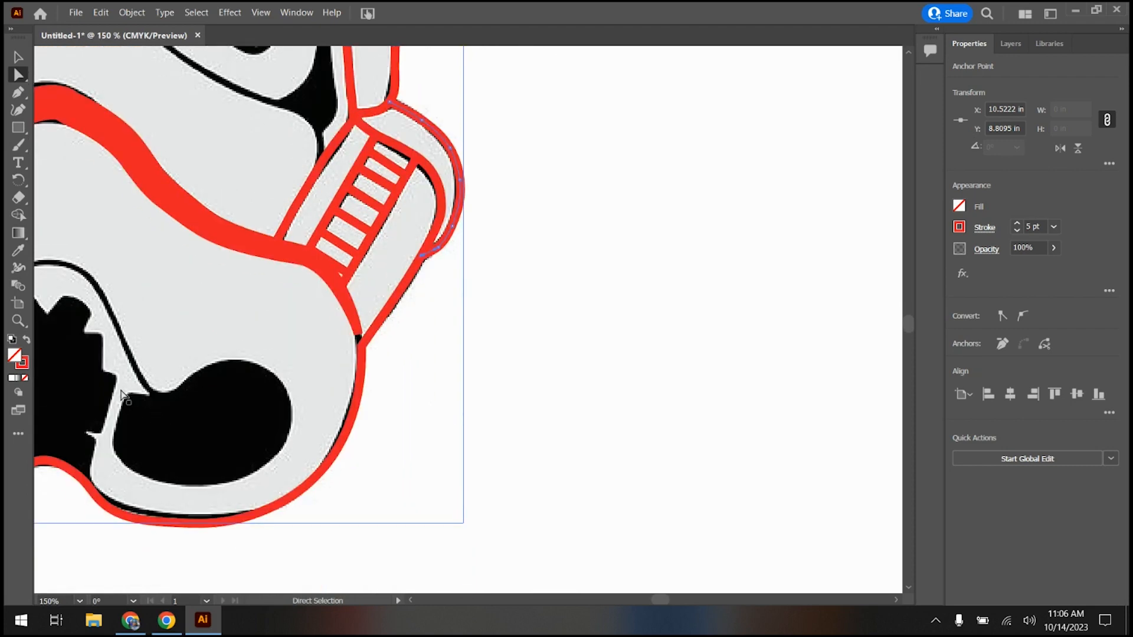
drag(653, 604, 647, 598)
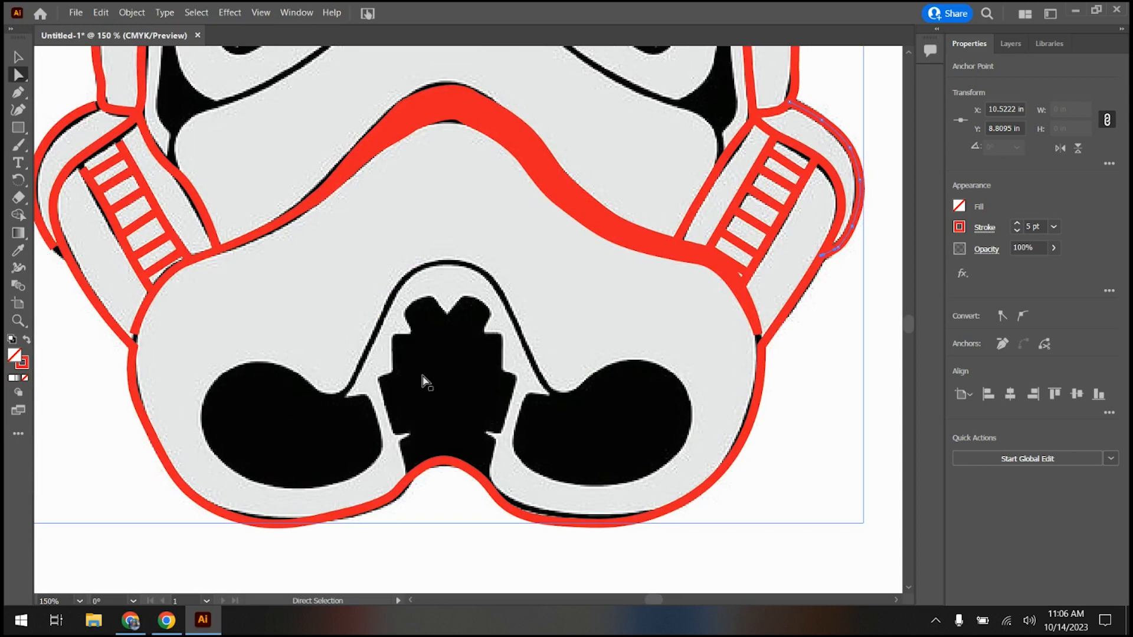
scroll(426, 383, up, 8)
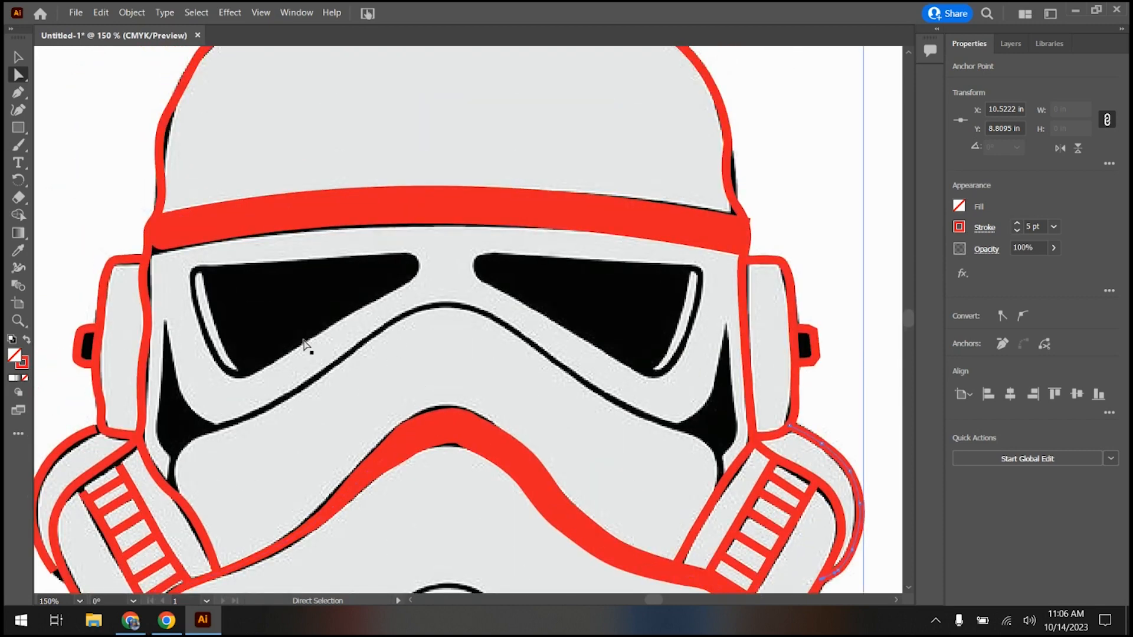
Step: Trace a smooth red curve from the left cheek under the left eye up to the peak between the eyes
click(18, 109)
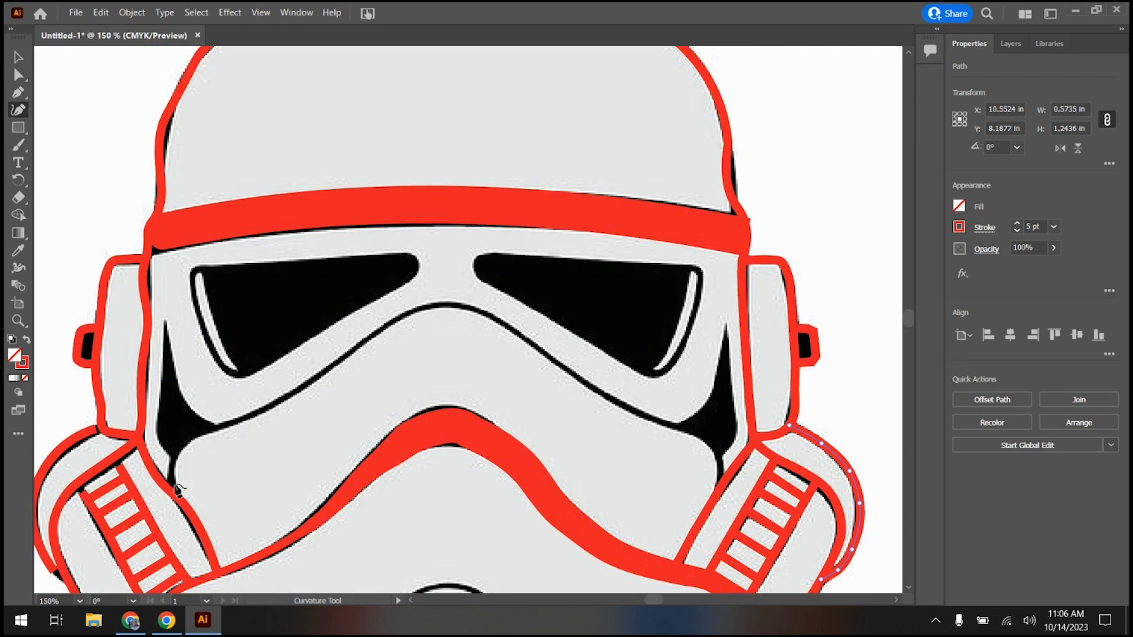
click(173, 480)
click(188, 452)
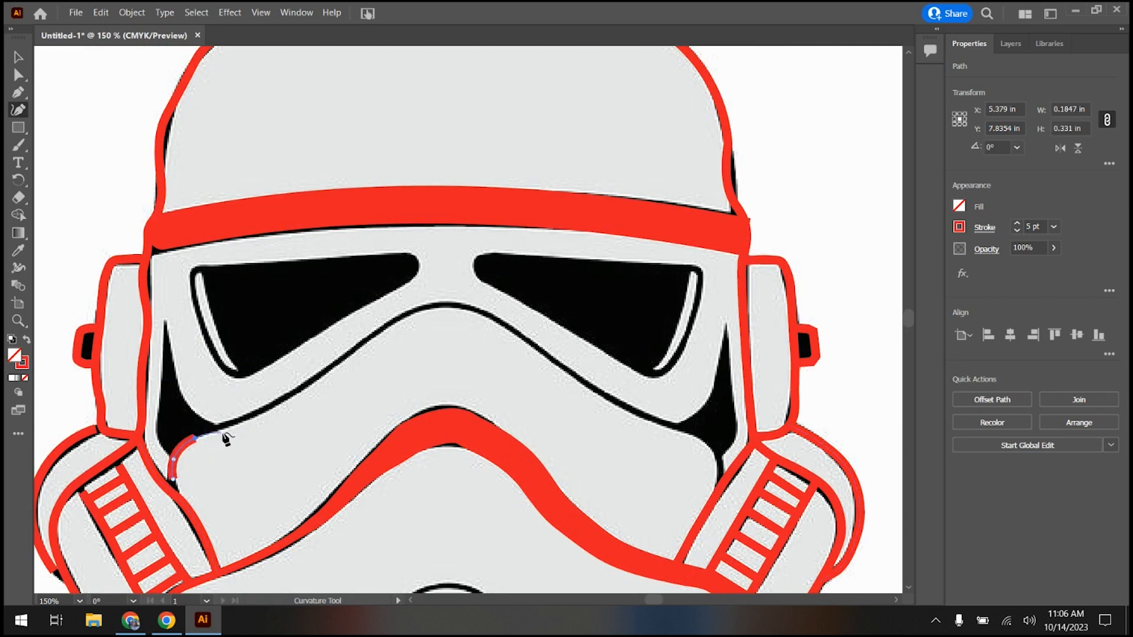
click(232, 426)
click(303, 391)
click(346, 353)
click(402, 317)
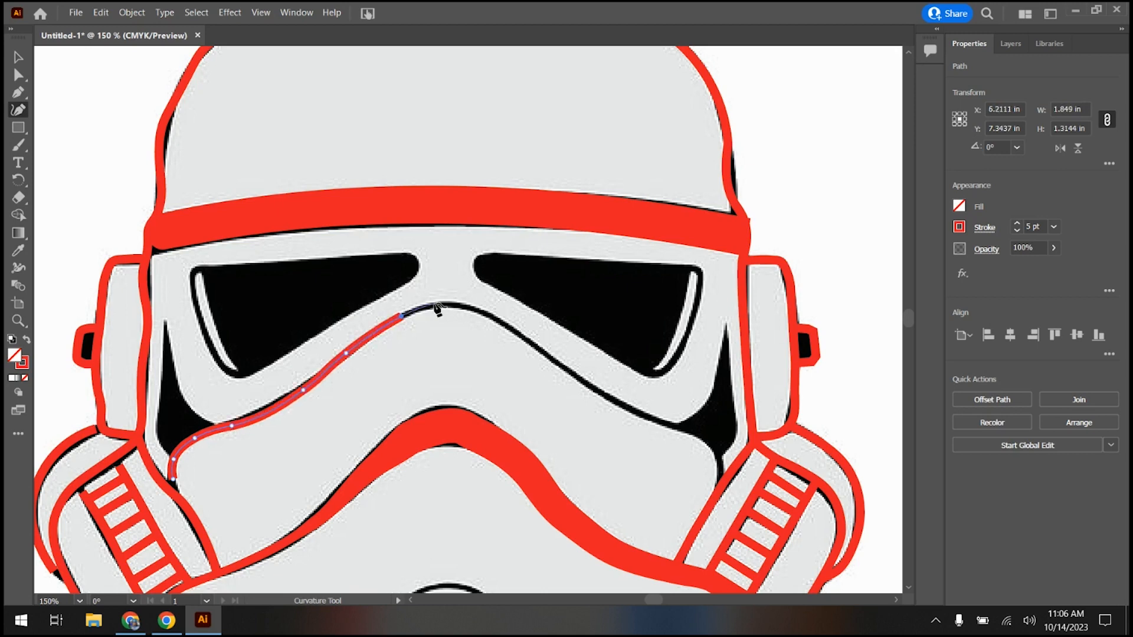
click(448, 303)
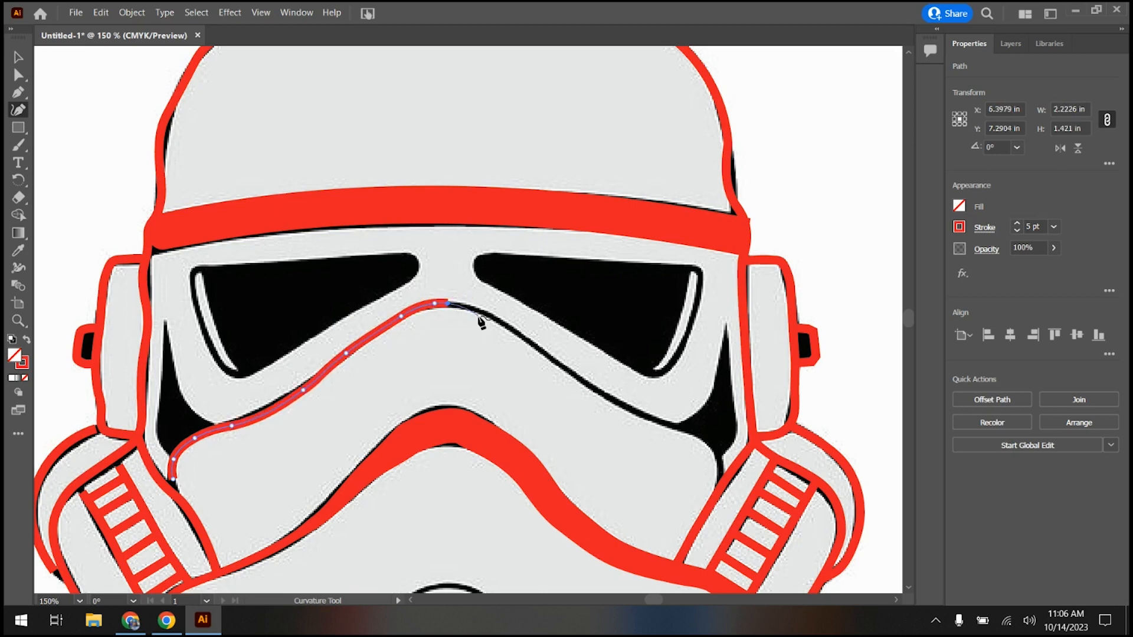
Step: Continue the curve down under the right eye to end at the right cheek
click(483, 316)
click(527, 345)
click(562, 367)
click(621, 402)
click(707, 442)
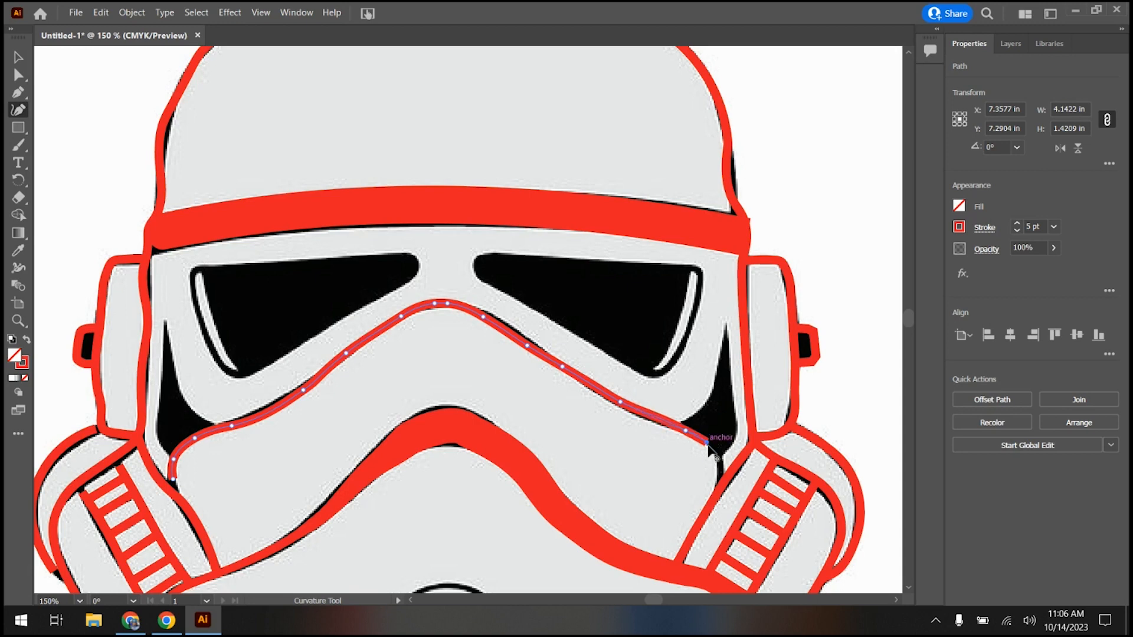
click(715, 458)
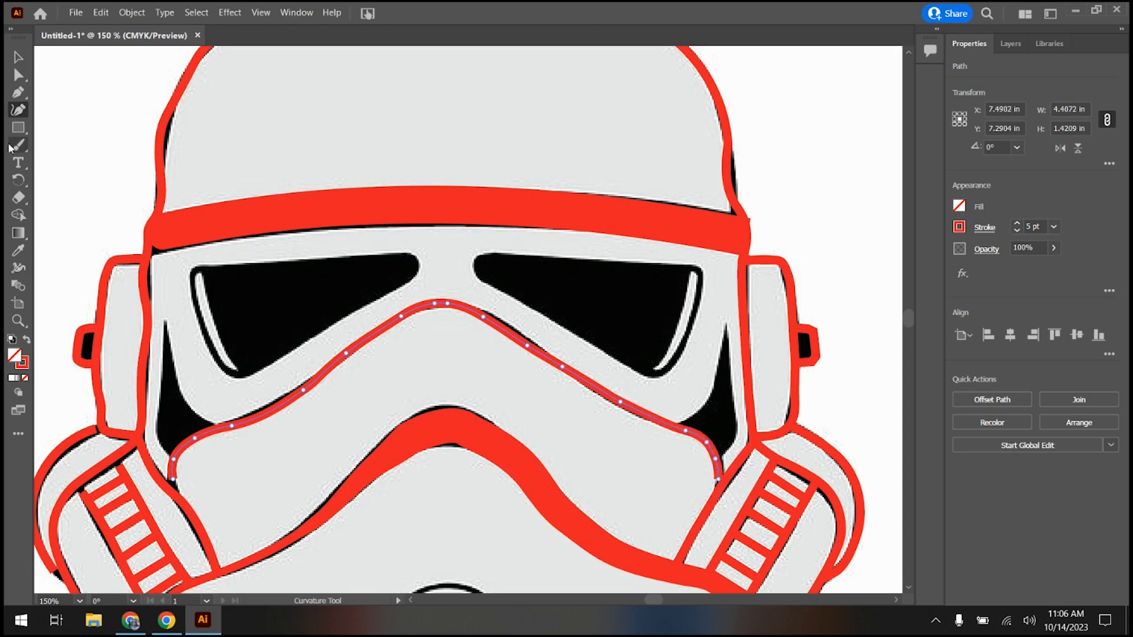
Step: Drag the curve's end anchors down so both cheek ends sit level
key(a)
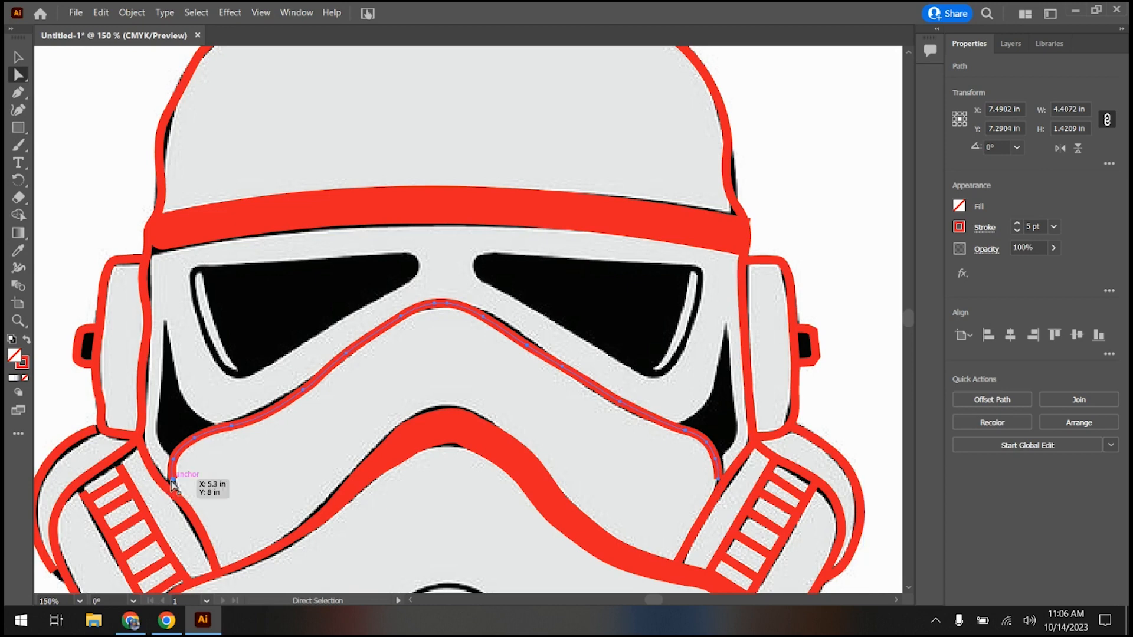
drag(173, 478, 172, 494)
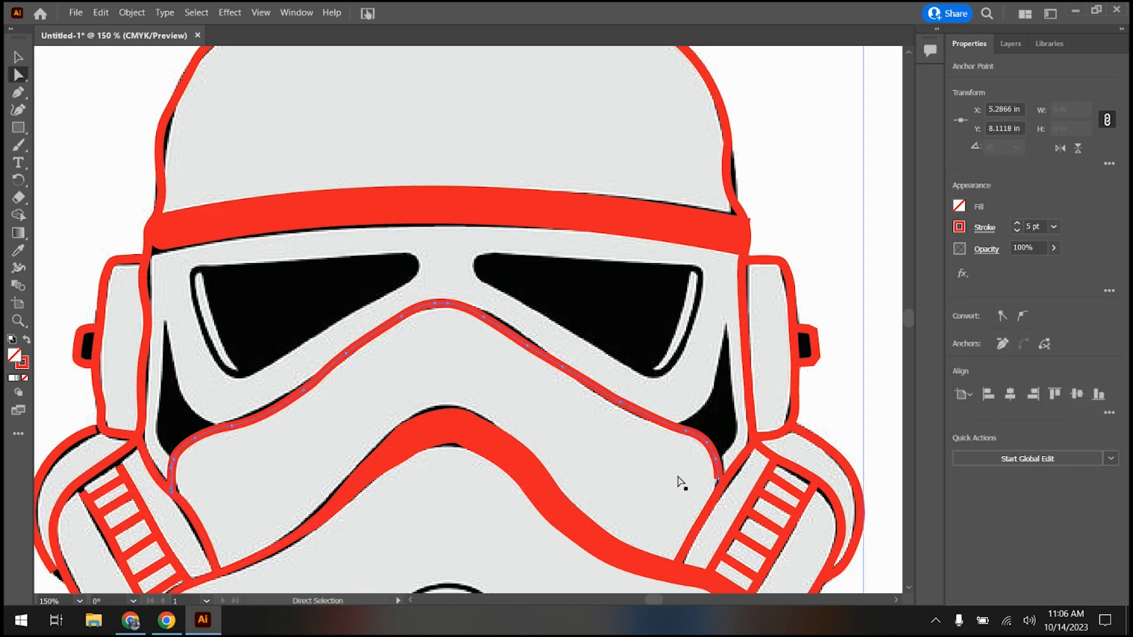
drag(719, 483, 719, 491)
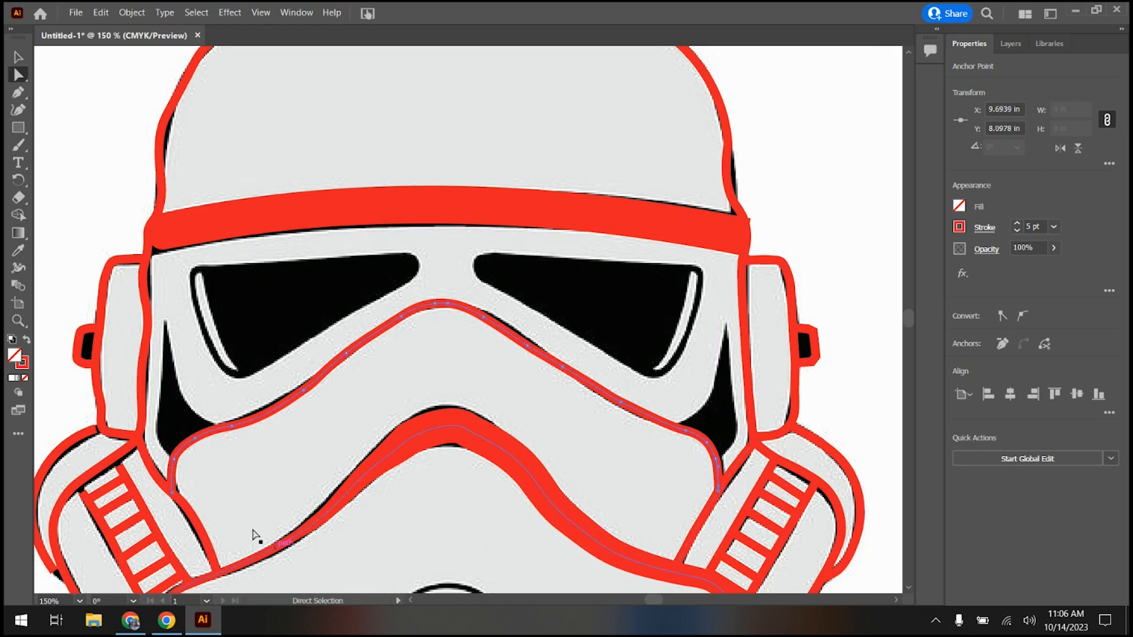
Step: Draw a straight red path down the left black wedge's edge onto the faceplate curve
scroll(135, 444, up, 3)
scroll(133, 435, up, 1)
click(18, 93)
click(222, 110)
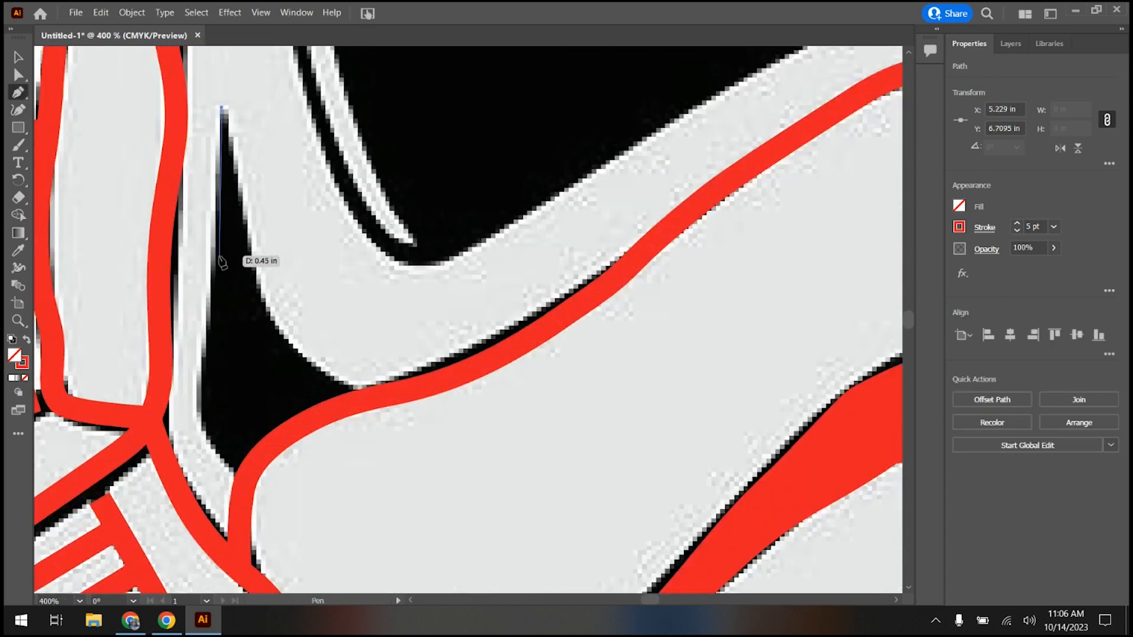
click(198, 411)
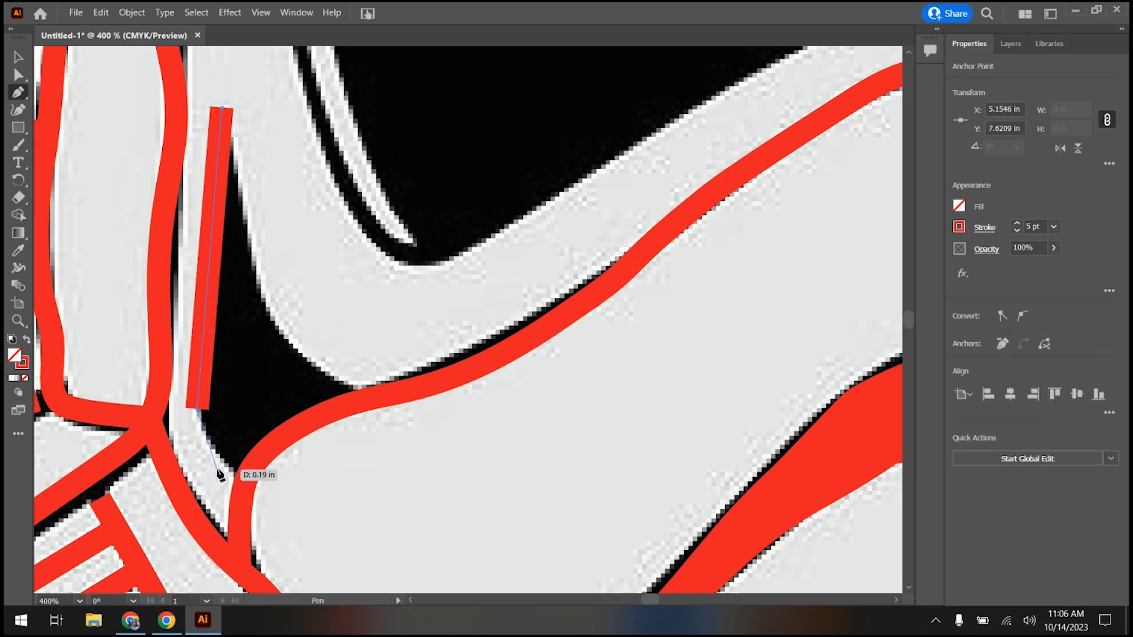
click(216, 443)
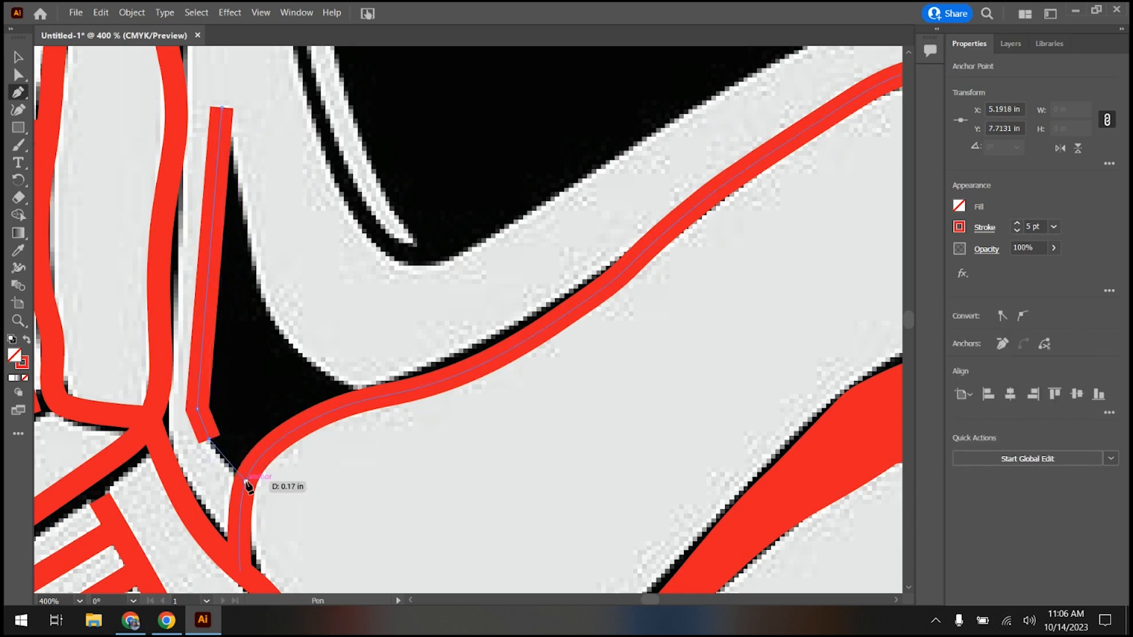
click(246, 483)
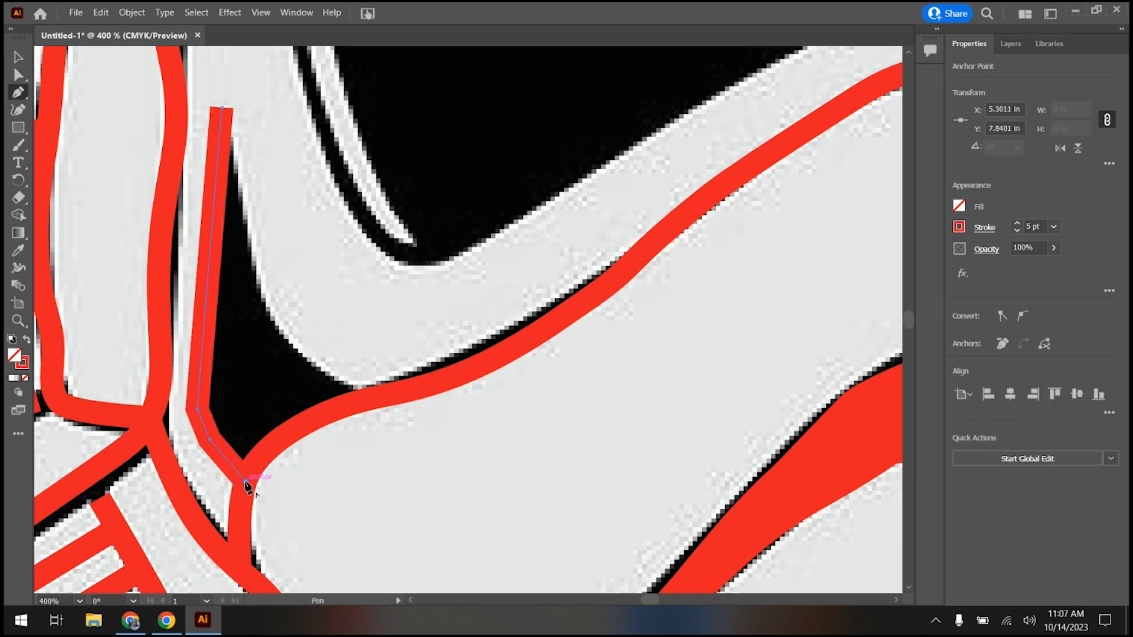
key(Escape)
Step: Draw a second path from the red curve up the black detail's other edge to its top point
click(371, 399)
click(323, 369)
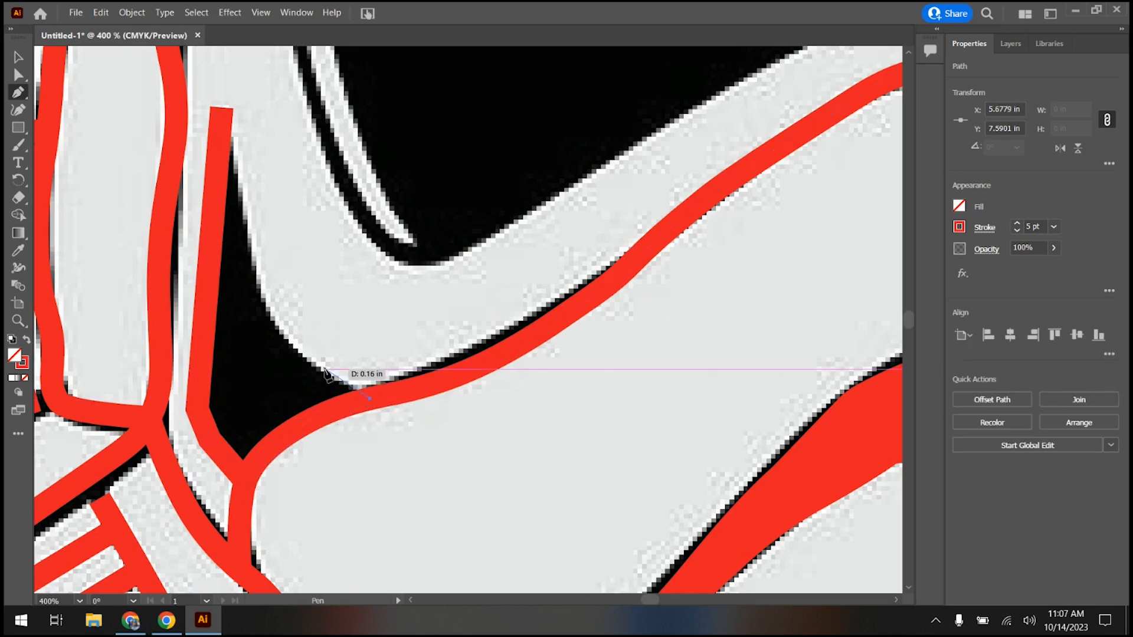
click(271, 314)
click(246, 217)
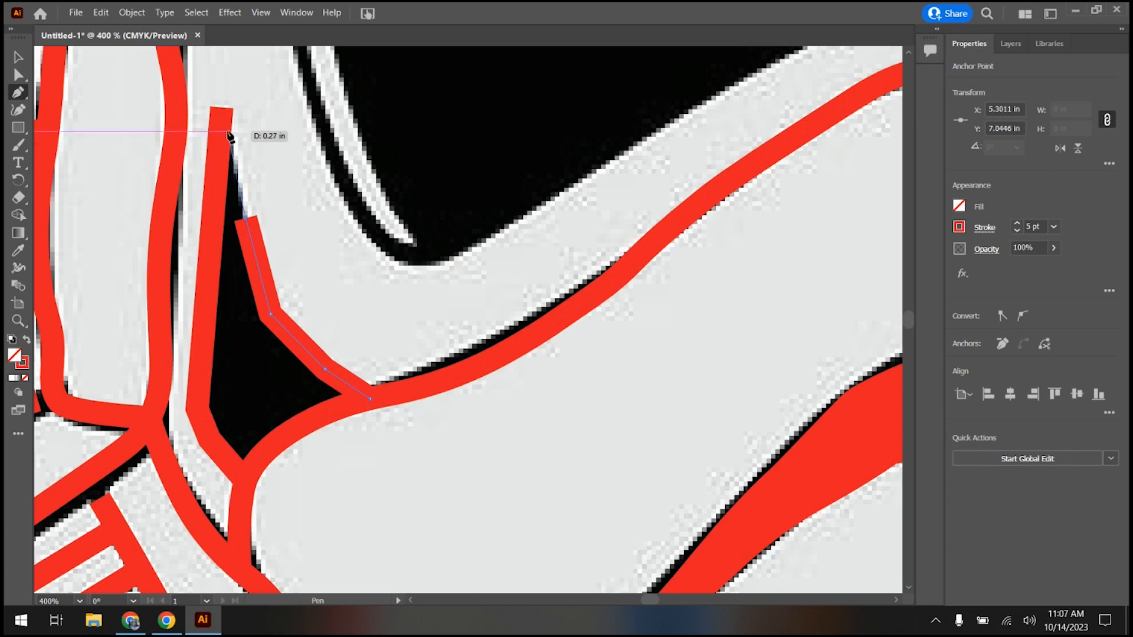
click(222, 112)
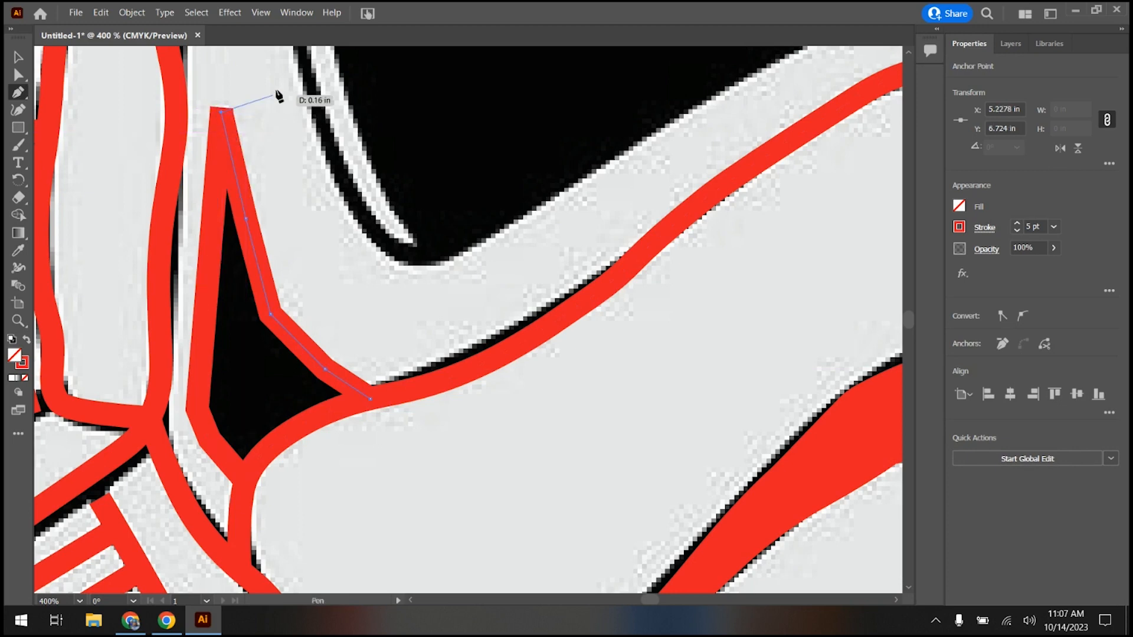
key(Escape)
Step: Round the outline's middle, lower-left and lower corners with live-corner widgets
click(17, 80)
click(271, 315)
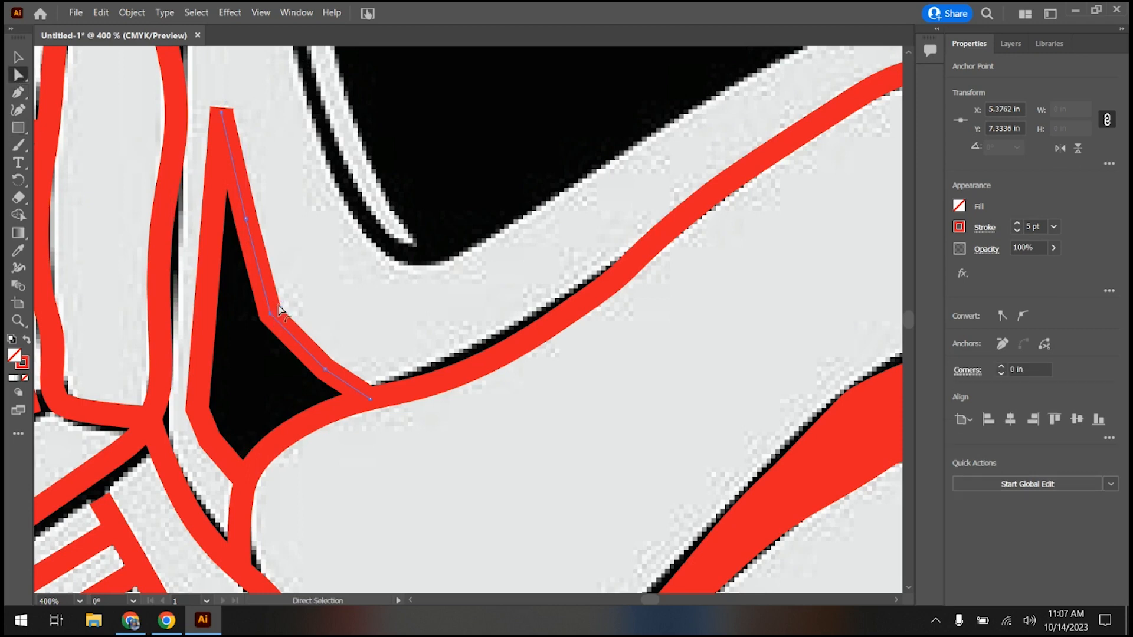
drag(281, 311, 435, 220)
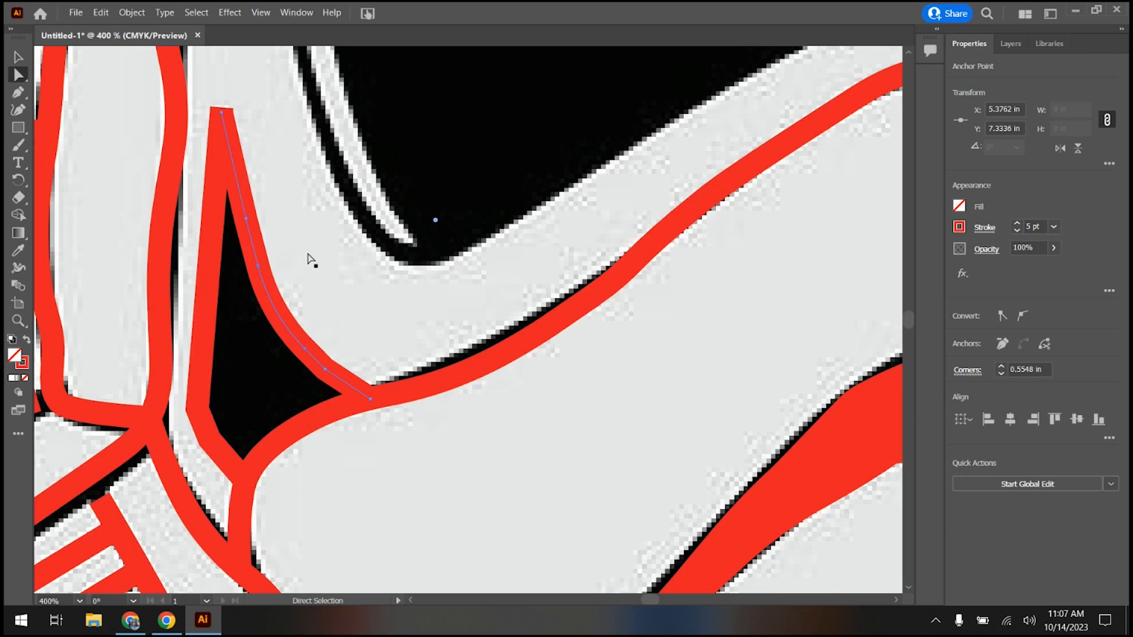
click(197, 411)
drag(209, 406, 289, 350)
click(208, 440)
drag(219, 433, 353, 361)
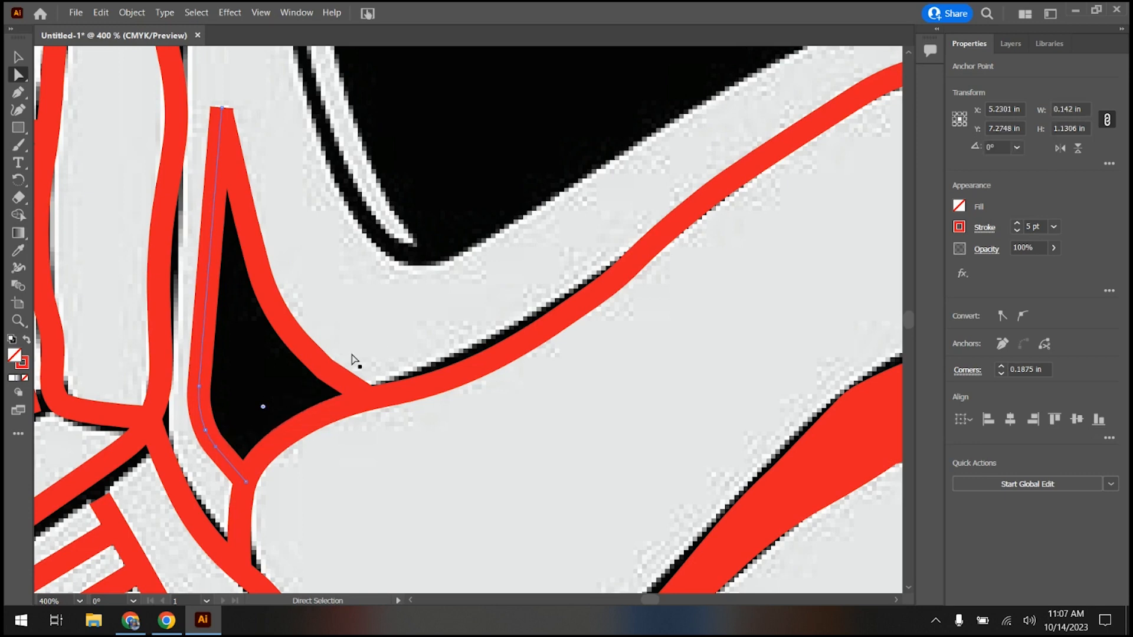
Step: Round the corner where the outline meets the red curve, then increase its rounding
click(329, 377)
click(327, 370)
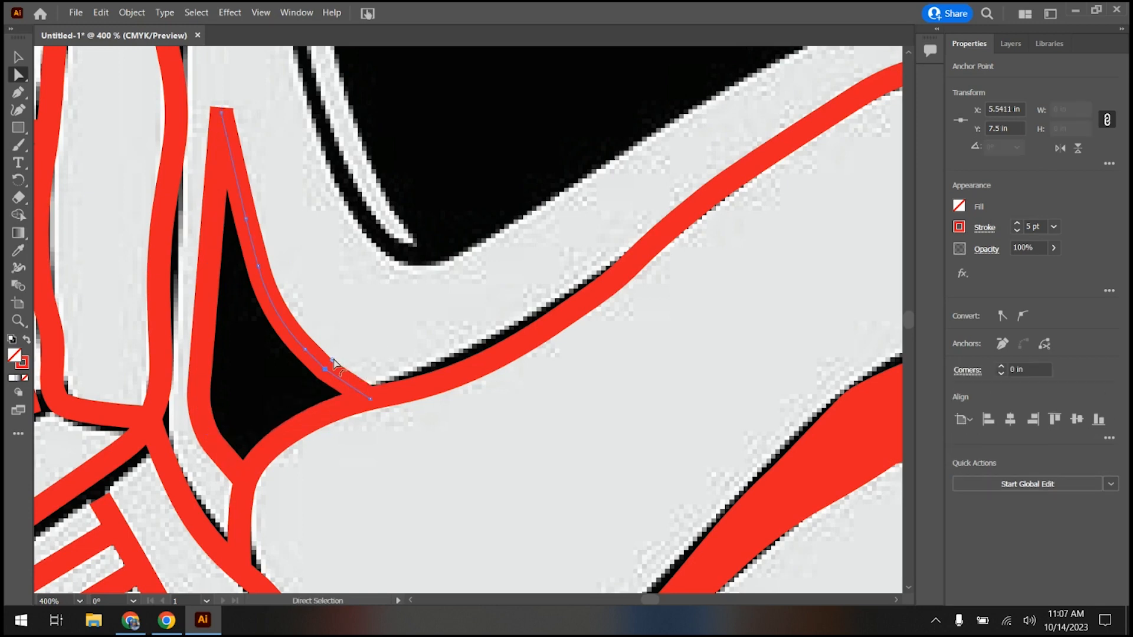
drag(339, 356, 445, 228)
scroll(364, 301, up, 1)
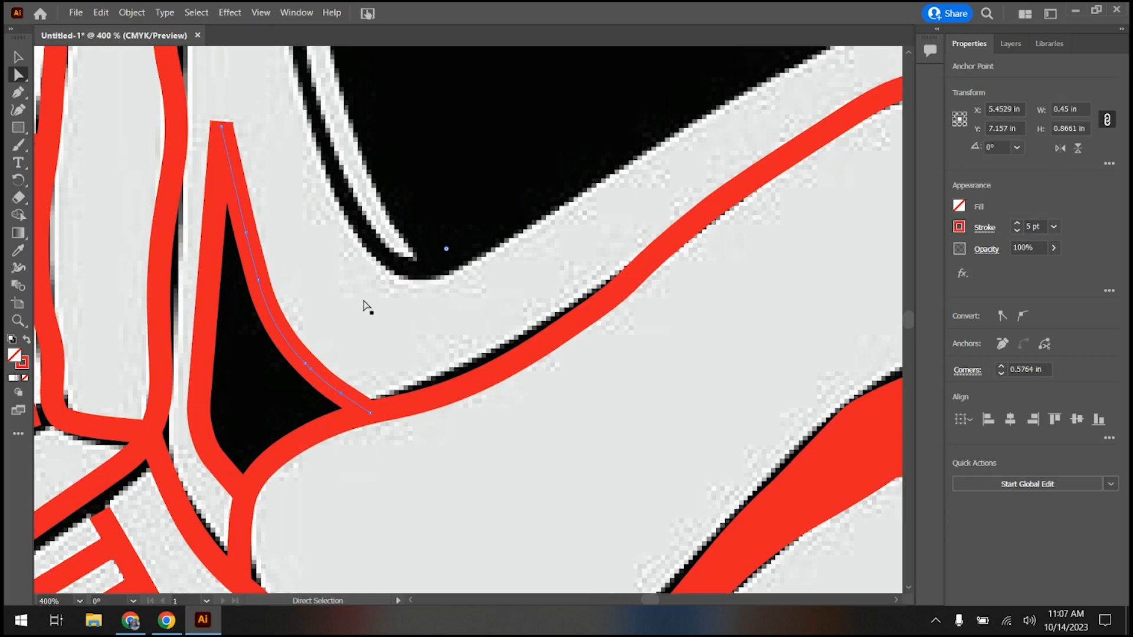
scroll(405, 256, up, 1)
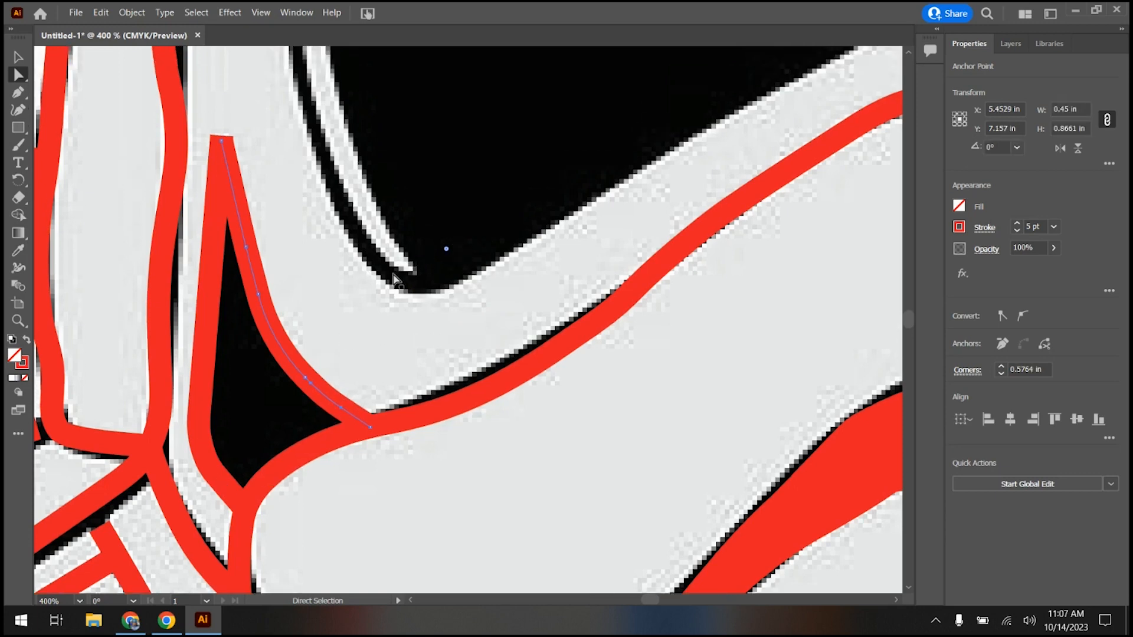
scroll(394, 277, up, 3)
drag(446, 292, 474, 259)
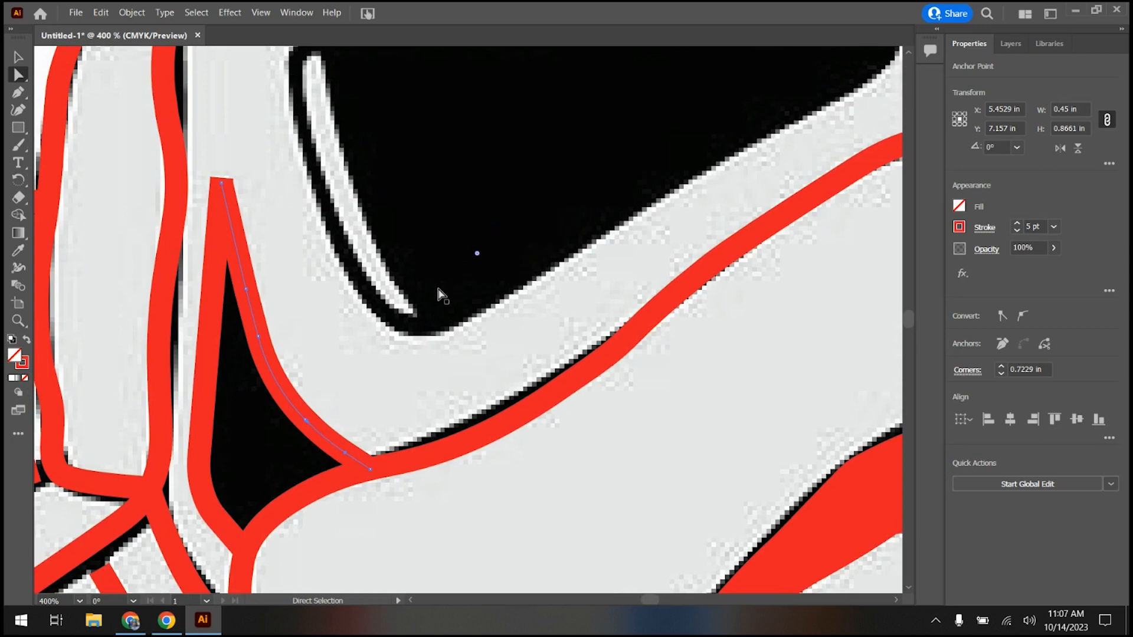
scroll(440, 294, down, 2)
Step: Dismiss the Start menu and bring the right eye's tear-shaped detail into view
key(super)
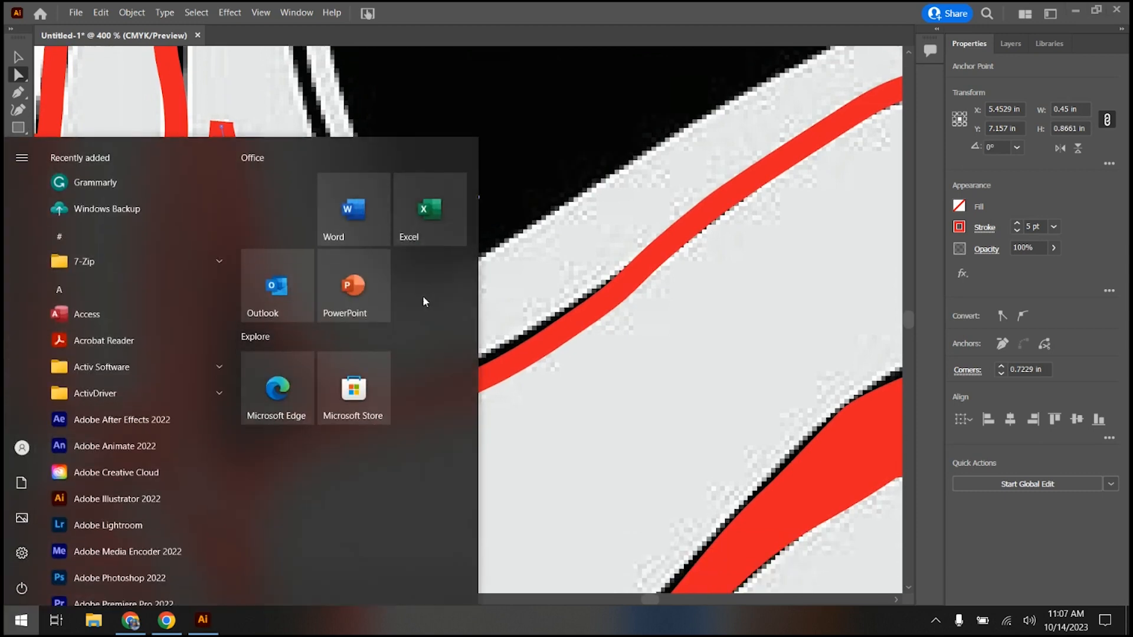
click(270, 103)
scroll(462, 332, down, 5)
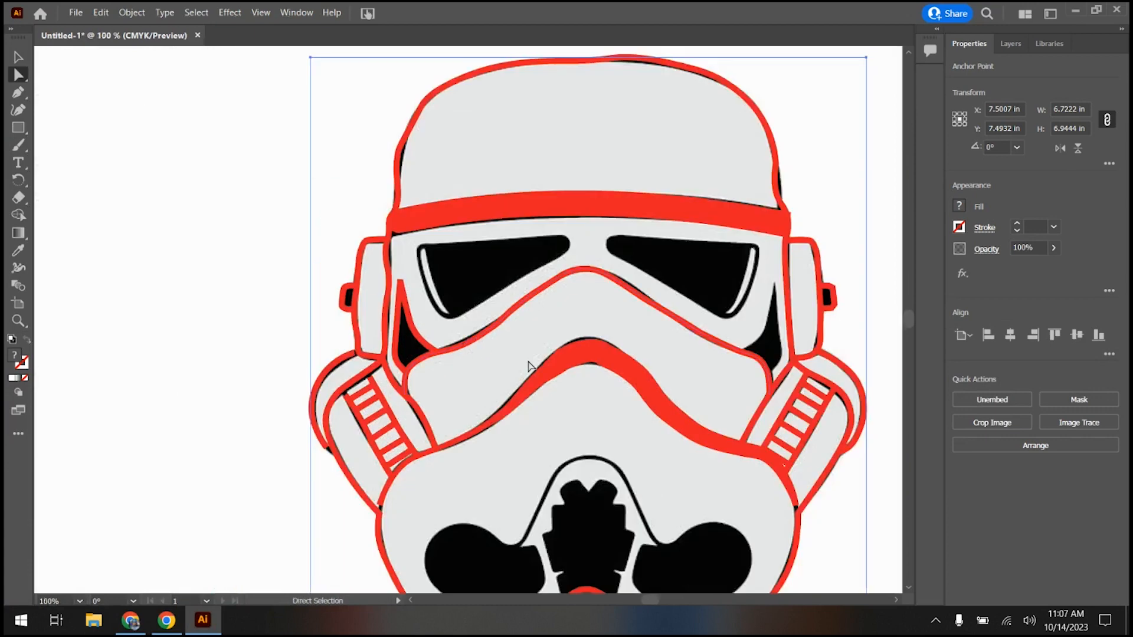
scroll(760, 352, down, 2)
scroll(859, 324, up, 2)
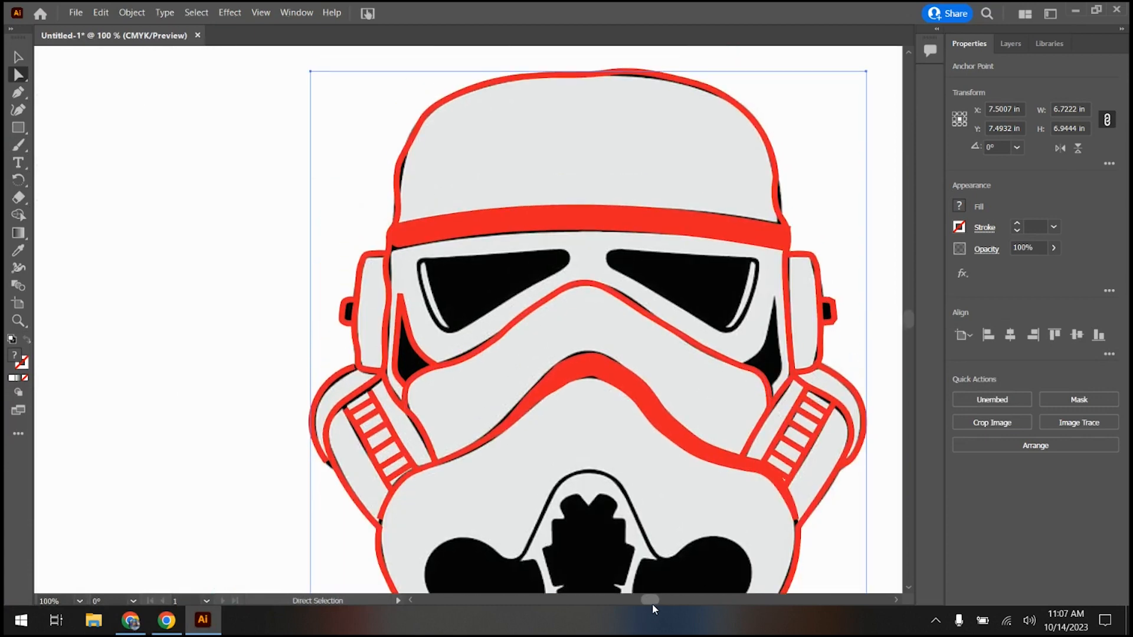
scroll(653, 604, right, 4)
scroll(542, 331, up, 2)
scroll(541, 329, up, 2)
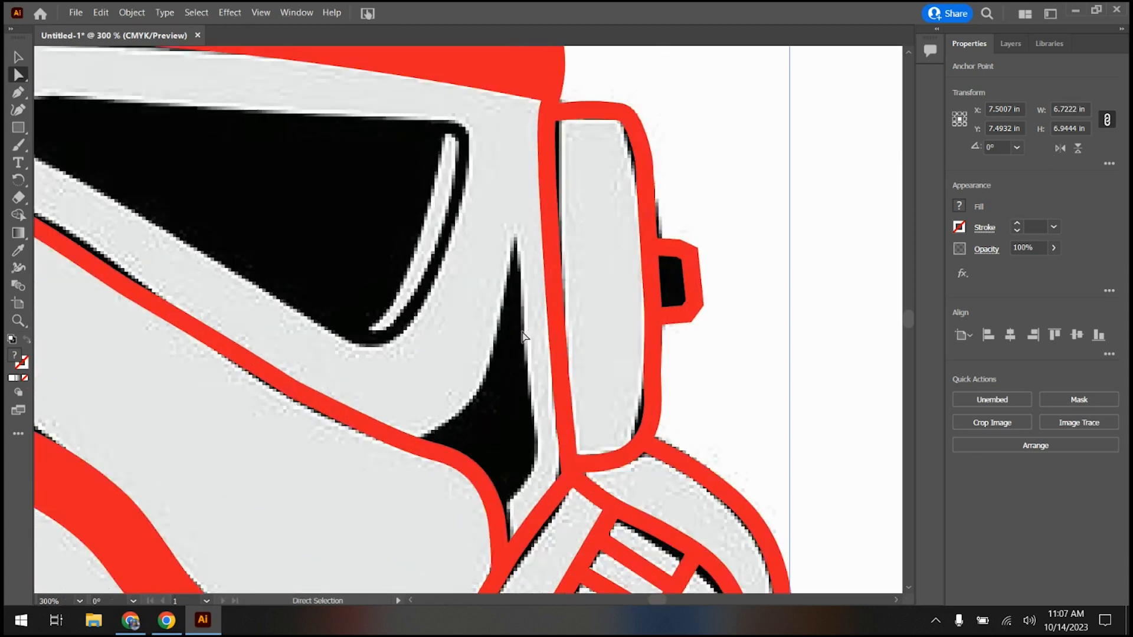
Step: Pen-trace the black tear-shaped detail beside the right eye with curved and corner anchors
click(18, 95)
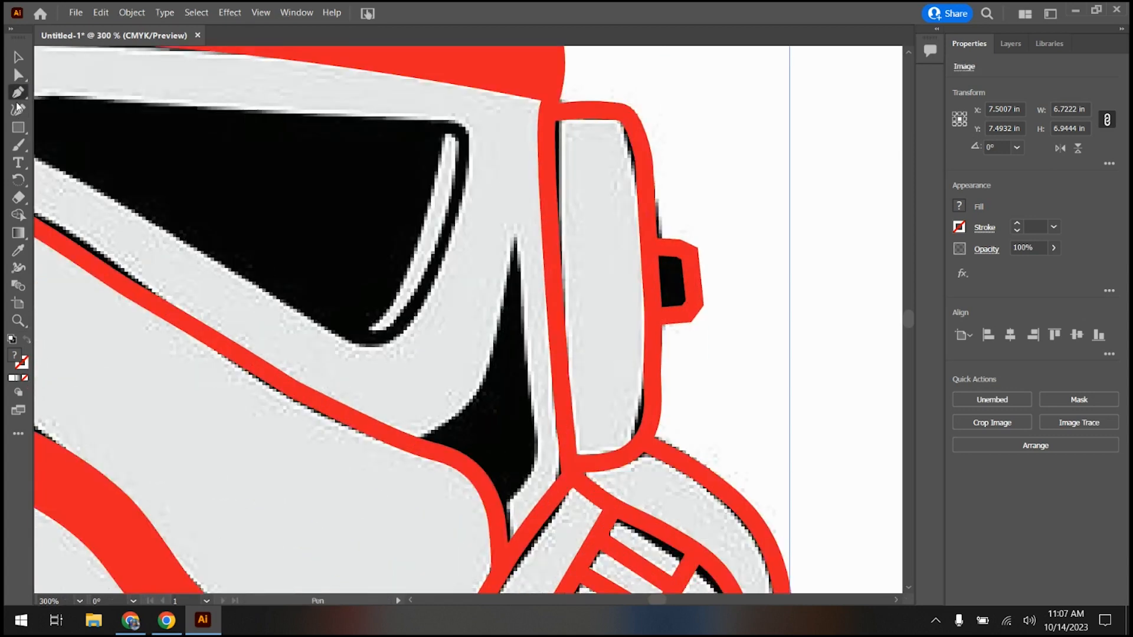
drag(410, 444, 479, 395)
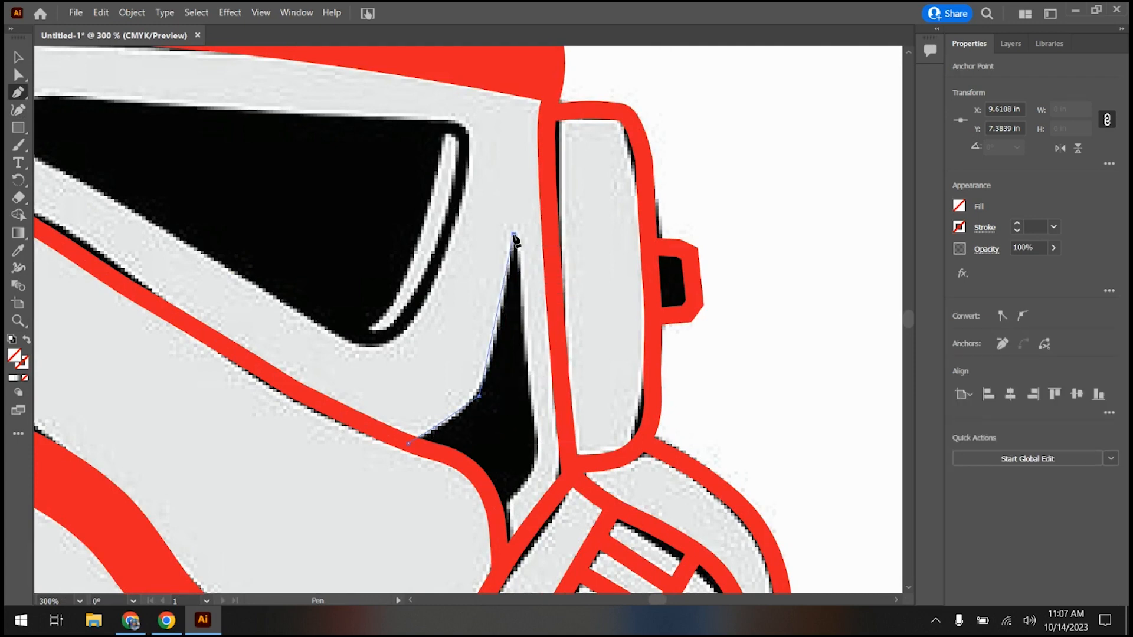
click(513, 235)
click(524, 330)
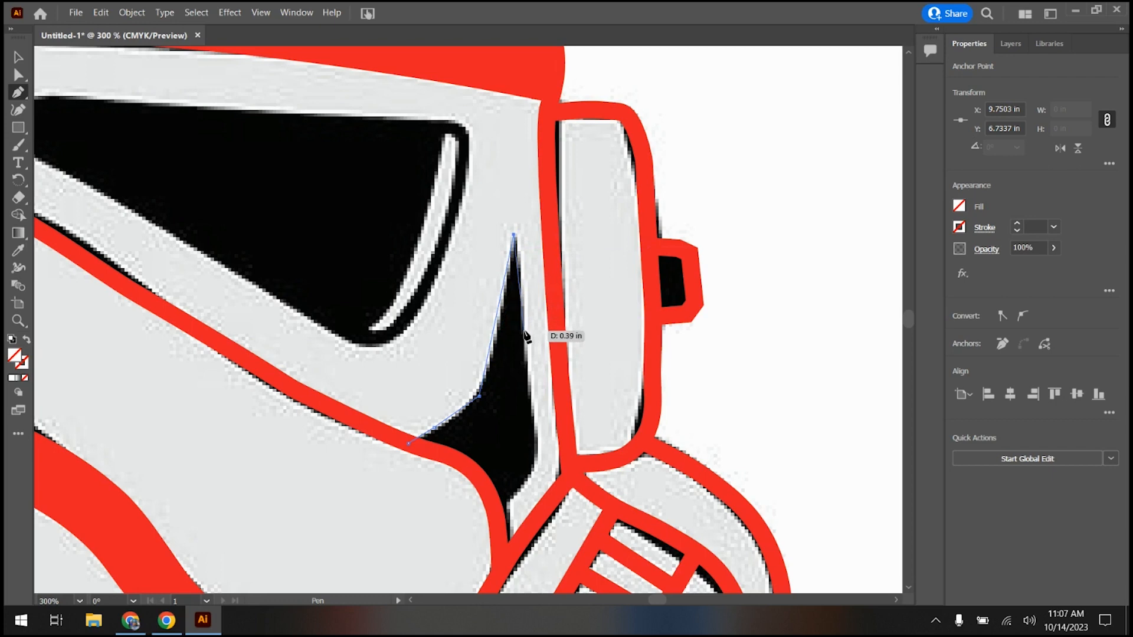
click(536, 455)
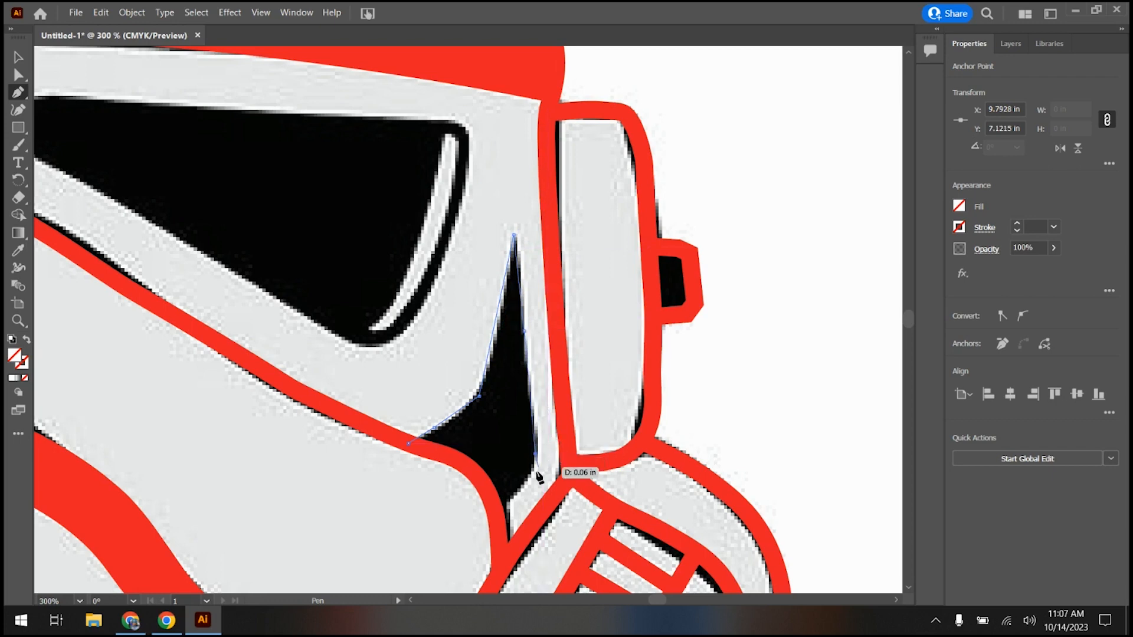
click(531, 479)
click(500, 509)
drag(493, 516, 472, 533)
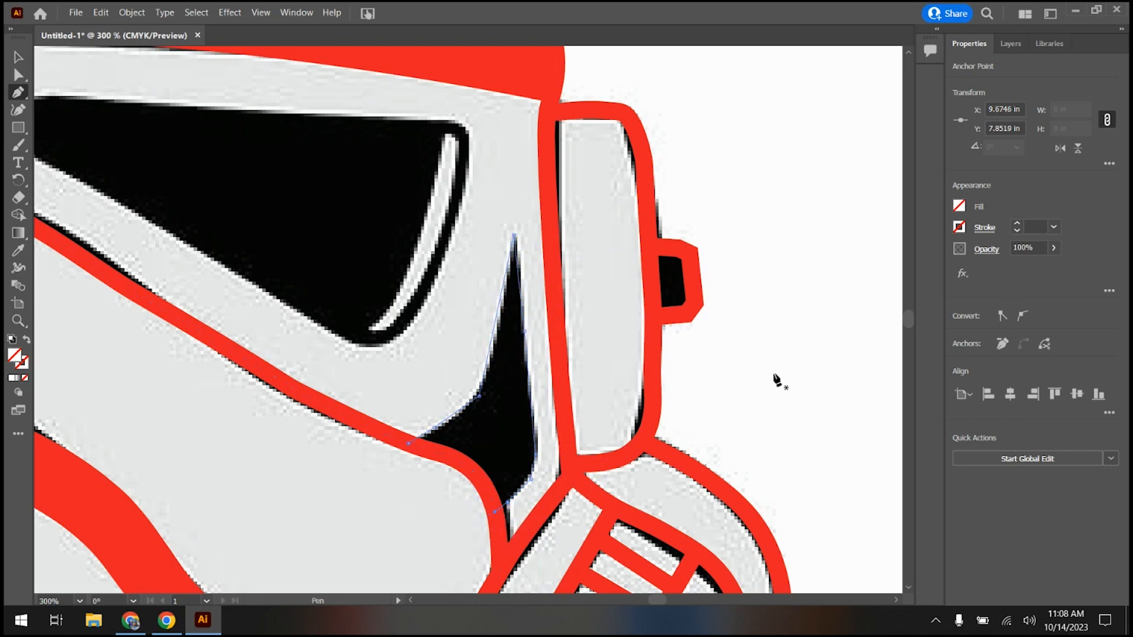
Step: Set the new outline's stroke weight to 4 pt
click(1018, 225)
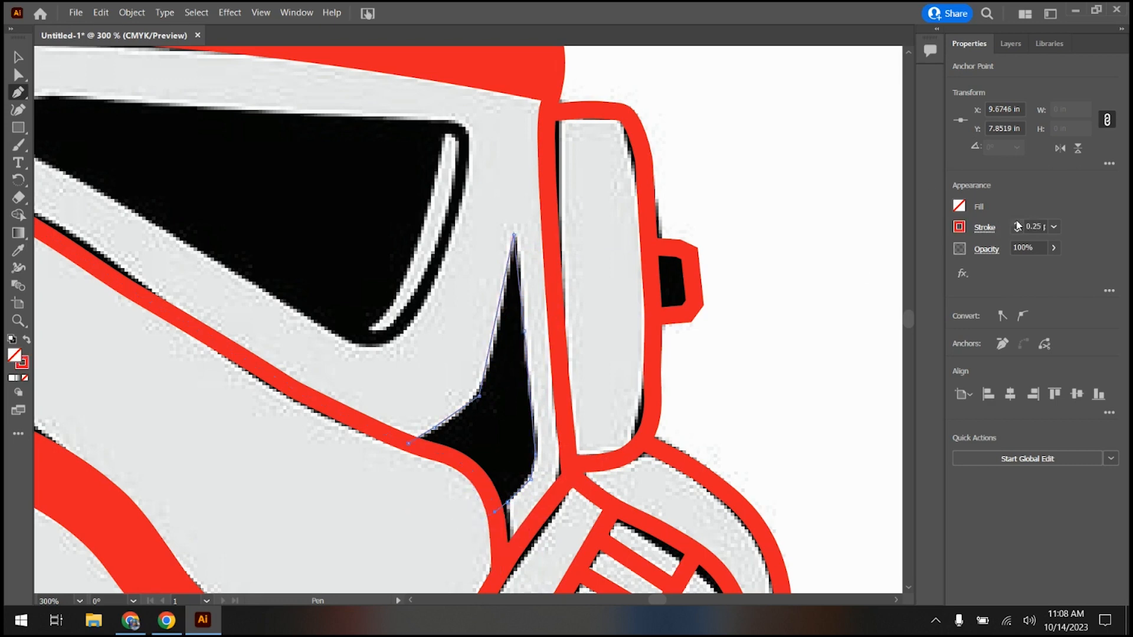
click(1018, 226)
click(1017, 225)
click(1018, 226)
click(1017, 226)
click(1017, 226)
click(1017, 225)
click(1017, 225)
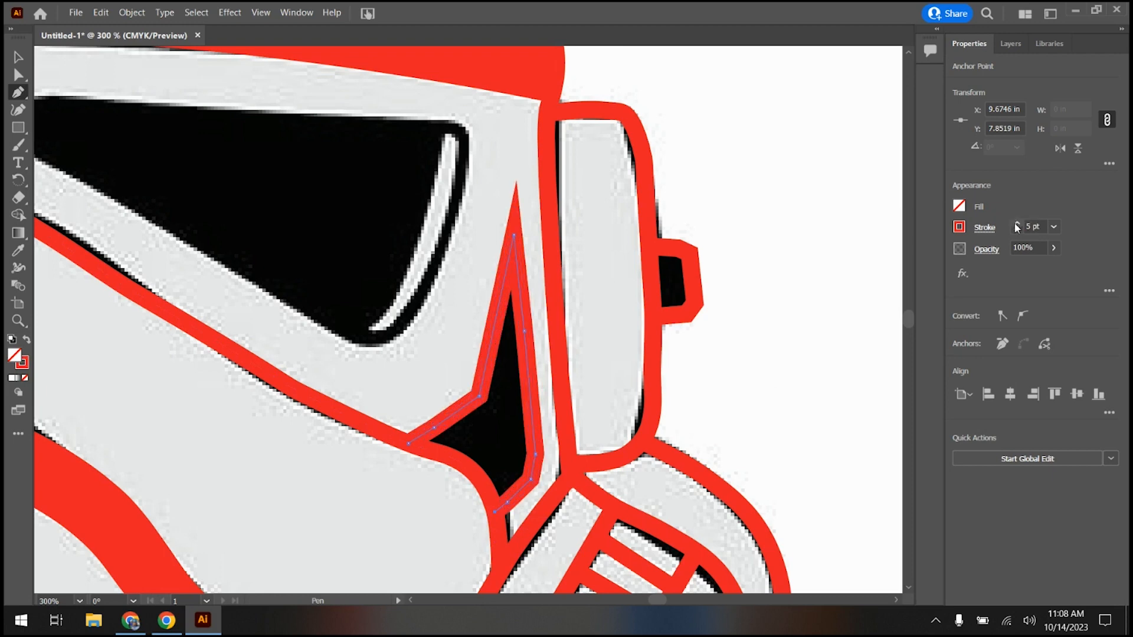
click(1018, 234)
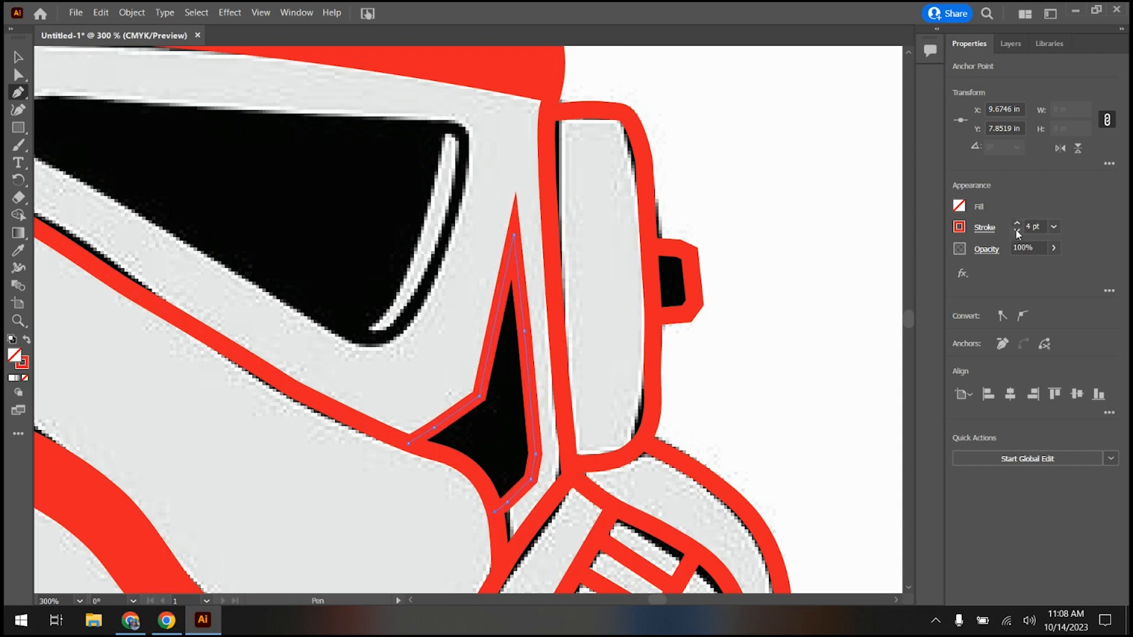
Step: Round the outline's corners with live-corner widgets, to about 0.1378 in
click(19, 77)
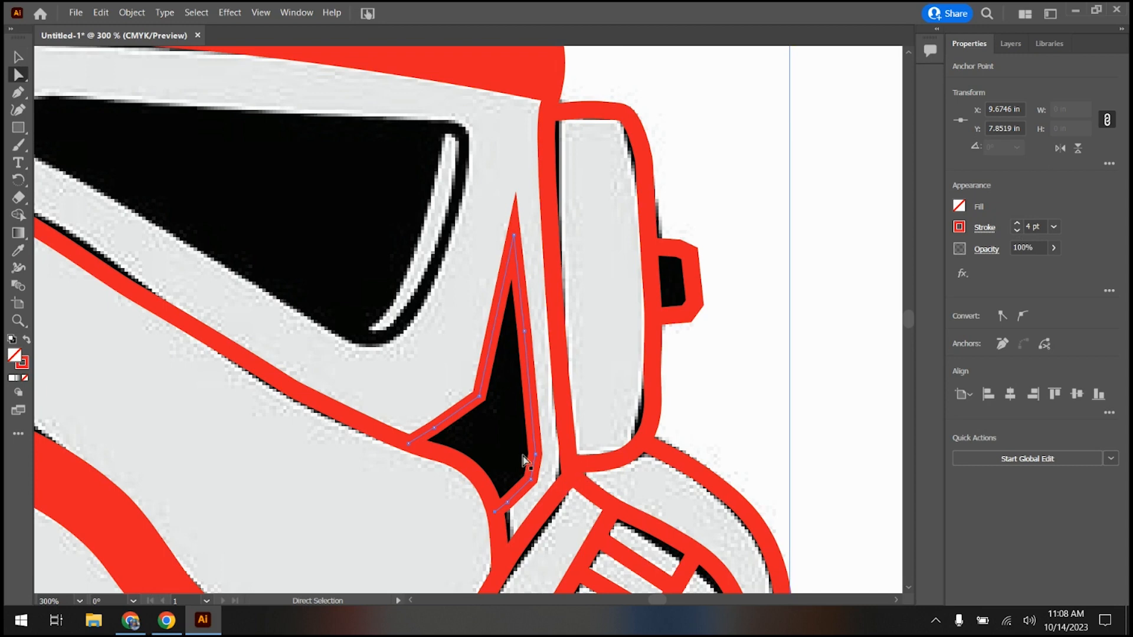
click(467, 399)
drag(469, 388, 386, 306)
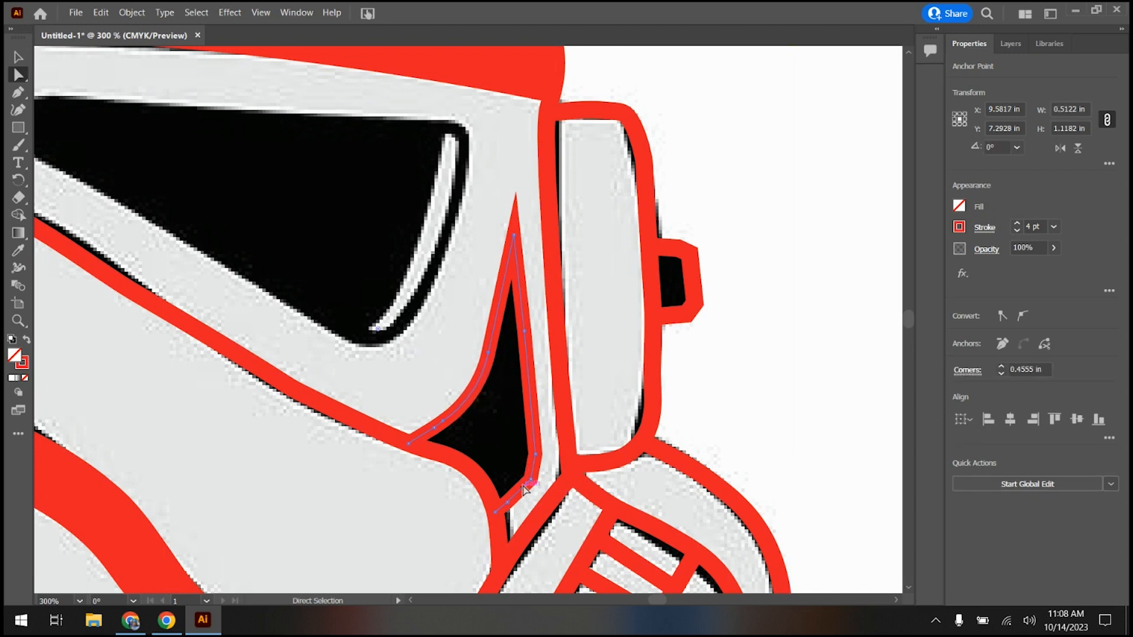
drag(527, 473, 489, 450)
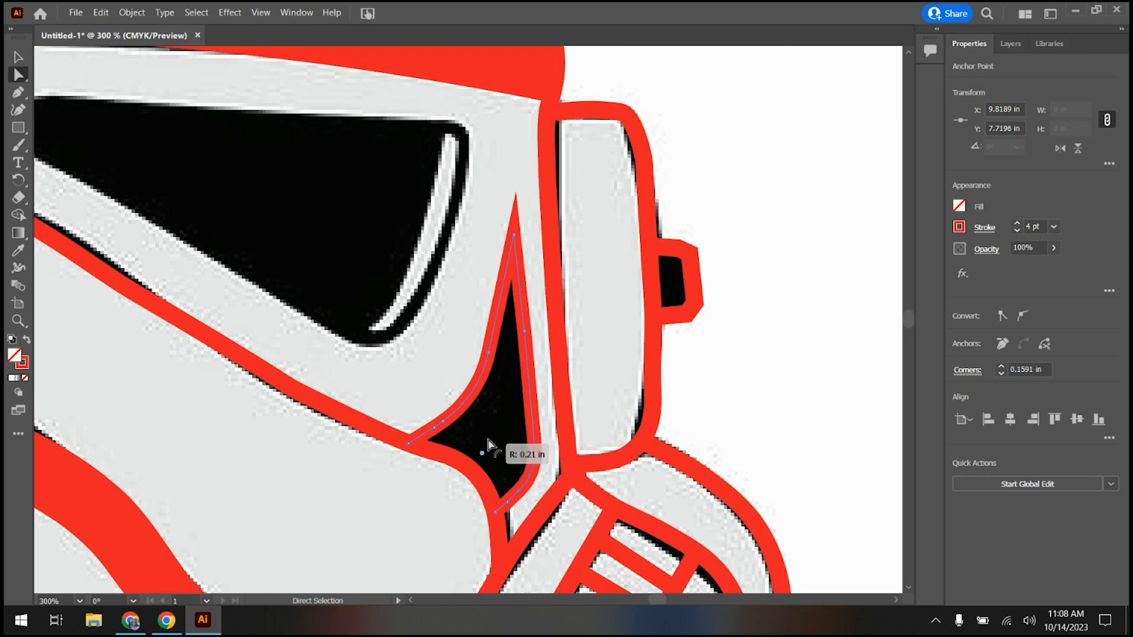
click(537, 456)
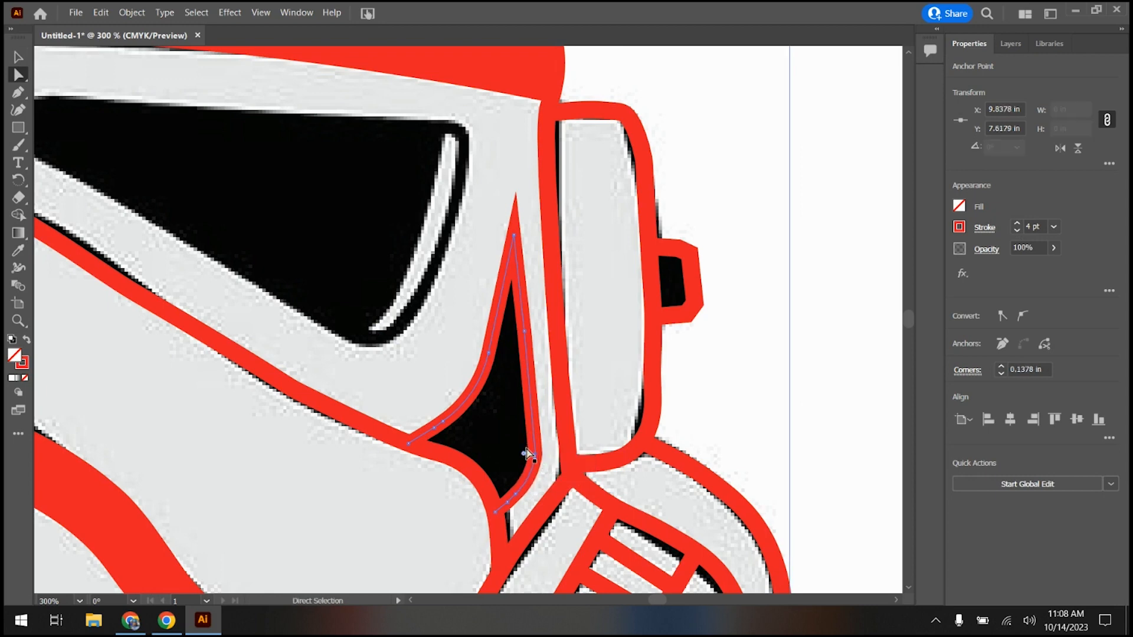
drag(522, 454, 496, 422)
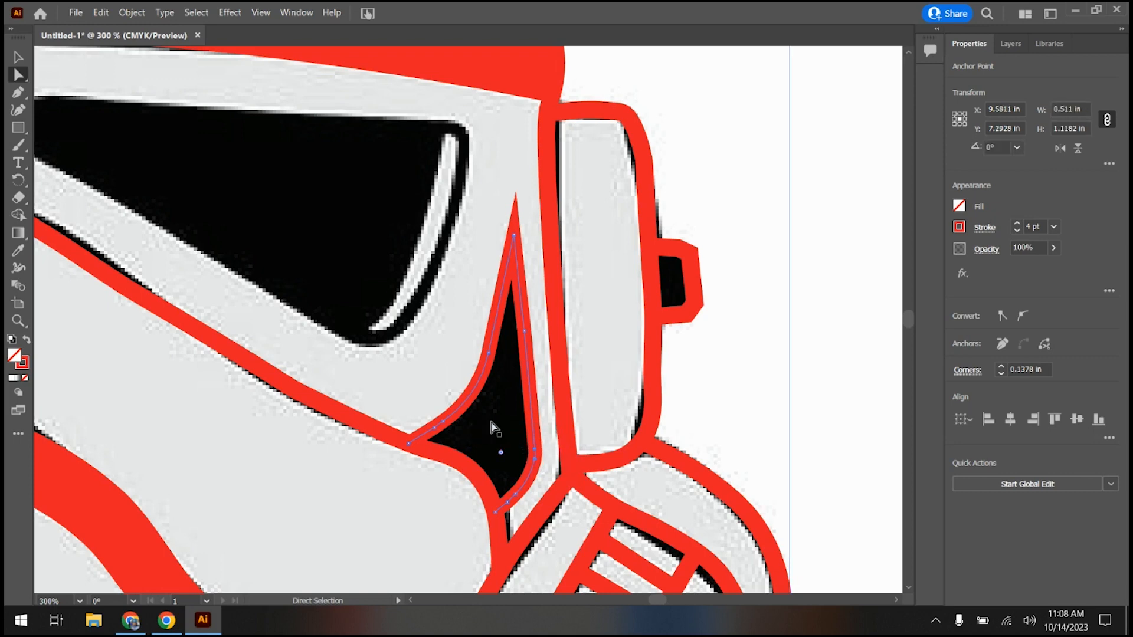
scroll(400, 397, down, 5)
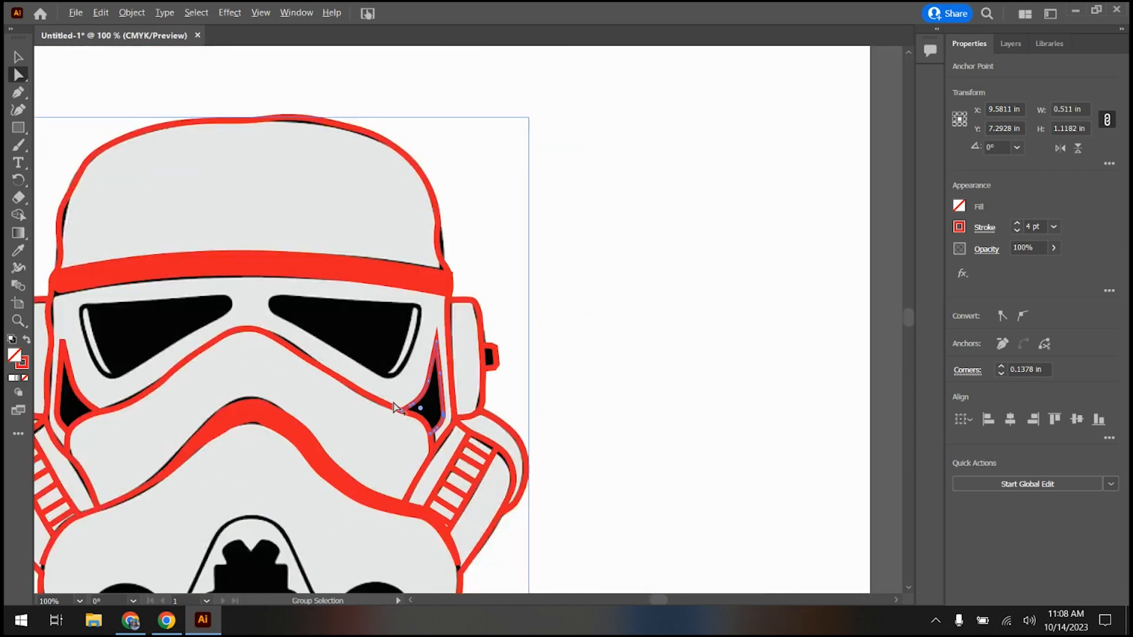
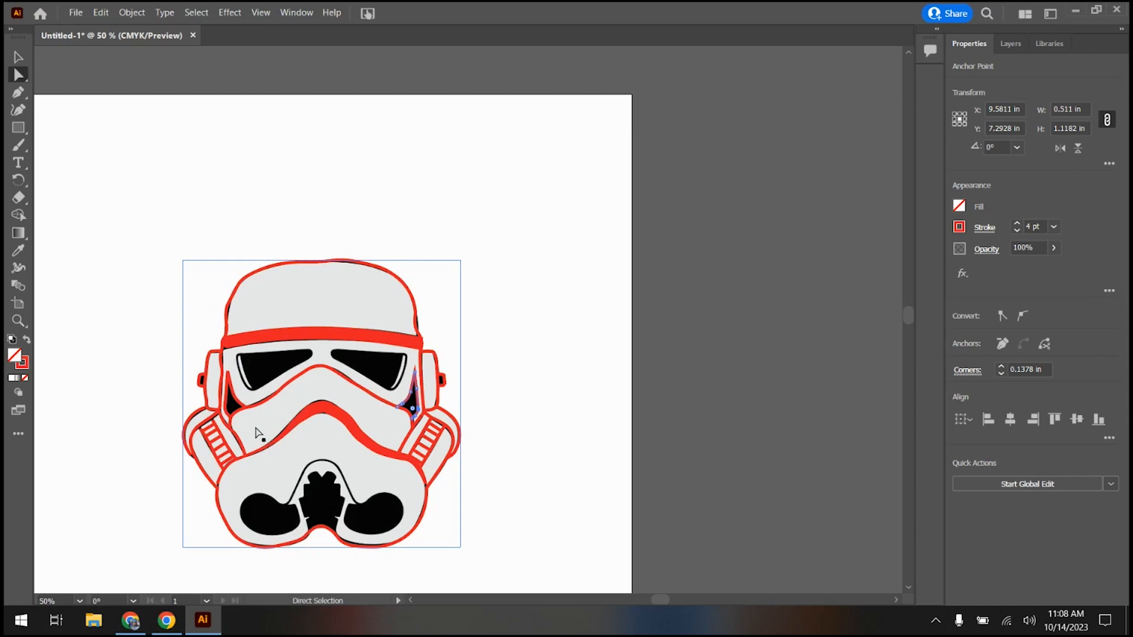
Step: Zoom in and pen-trace the left eye's left edge up to its top-left corner
scroll(177, 355, up, 1)
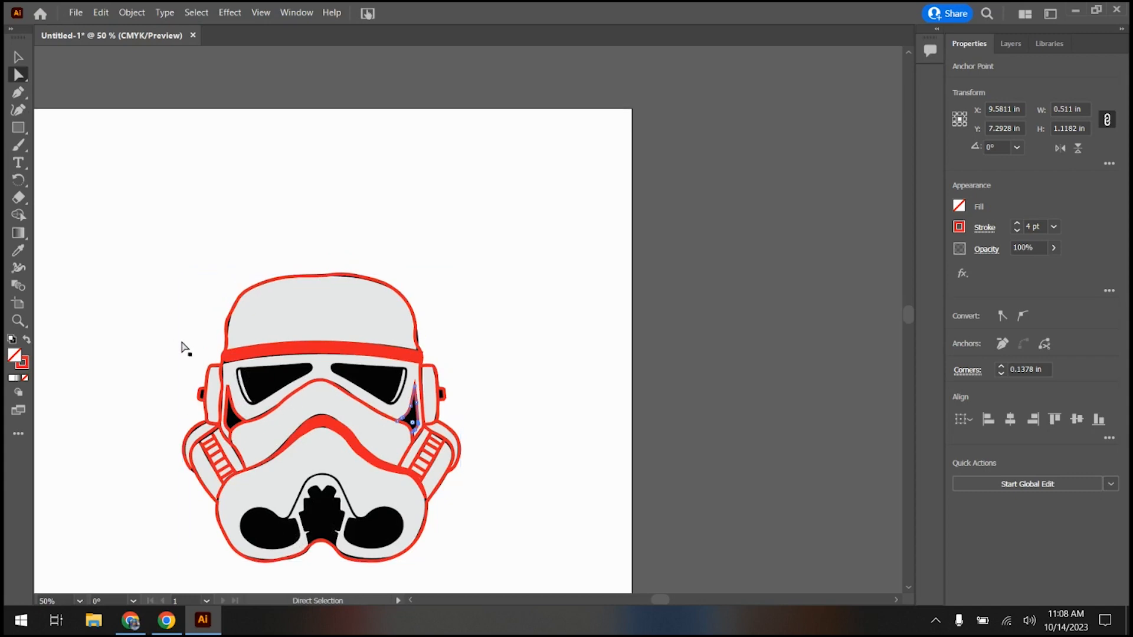
scroll(184, 346, up, 3)
scroll(413, 475, up, 1)
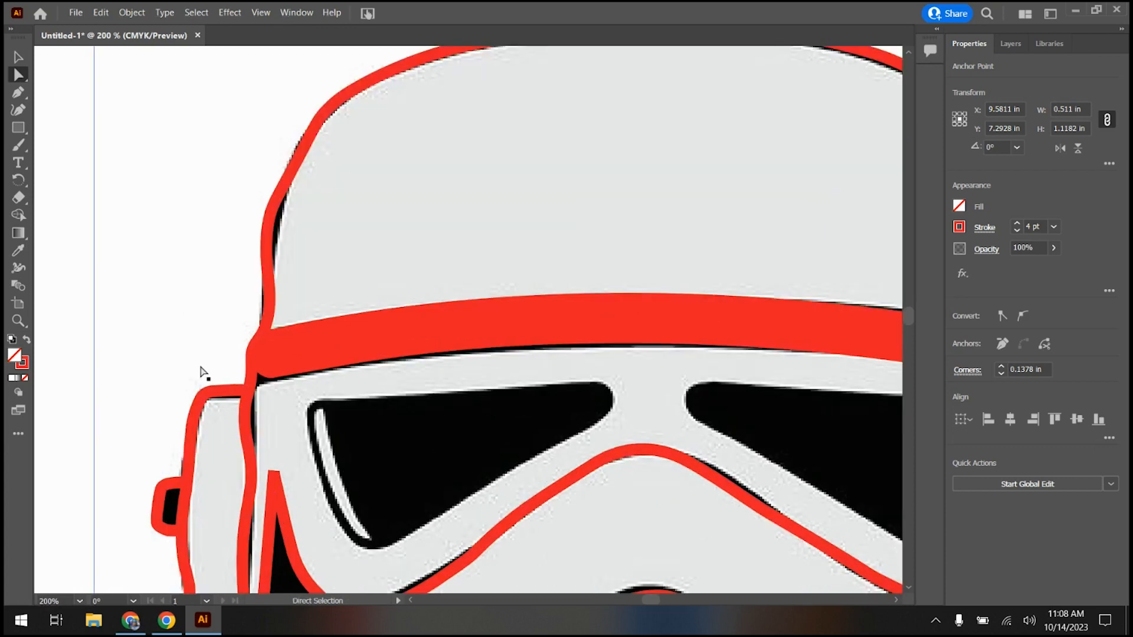
click(20, 92)
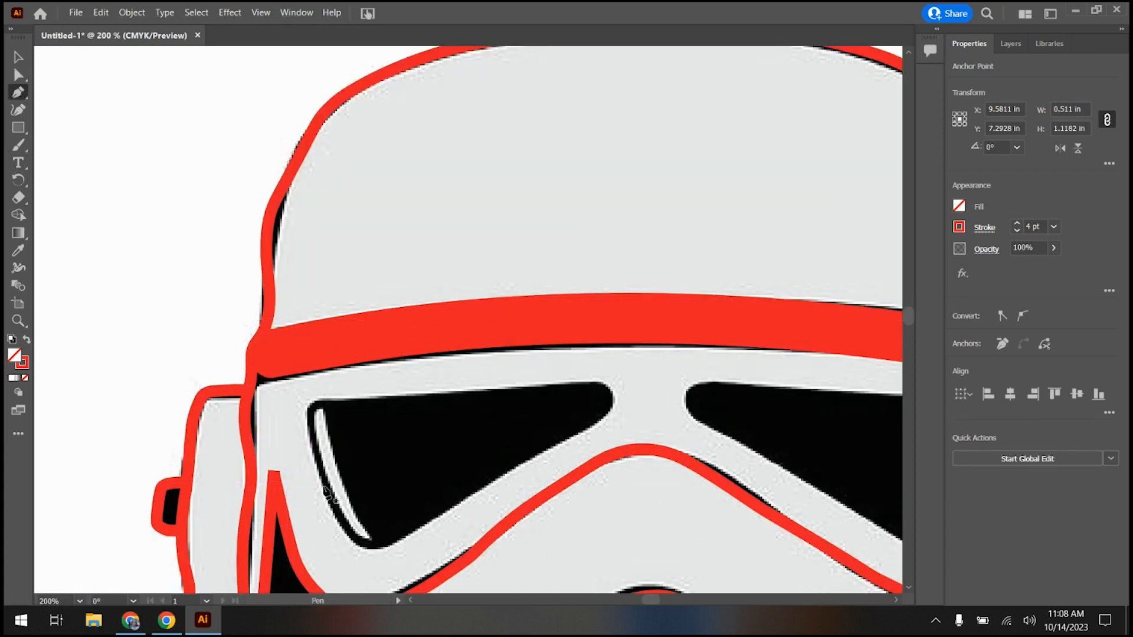
click(324, 487)
click(311, 437)
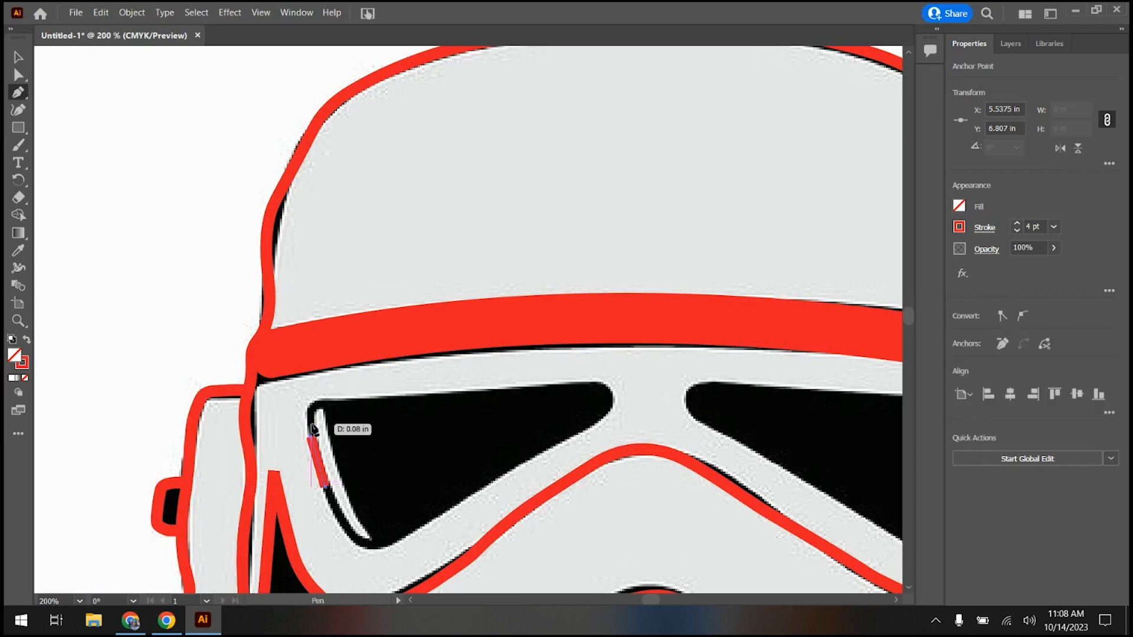
click(309, 409)
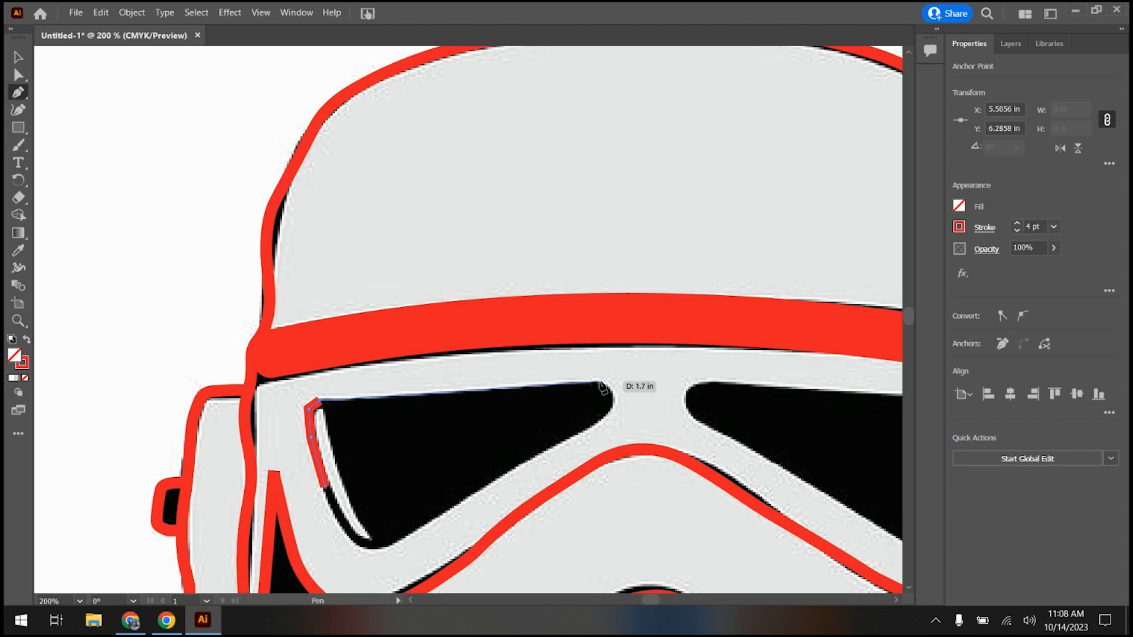
Step: Continue the outline along the eye's top, right and lower edges and close it
click(600, 381)
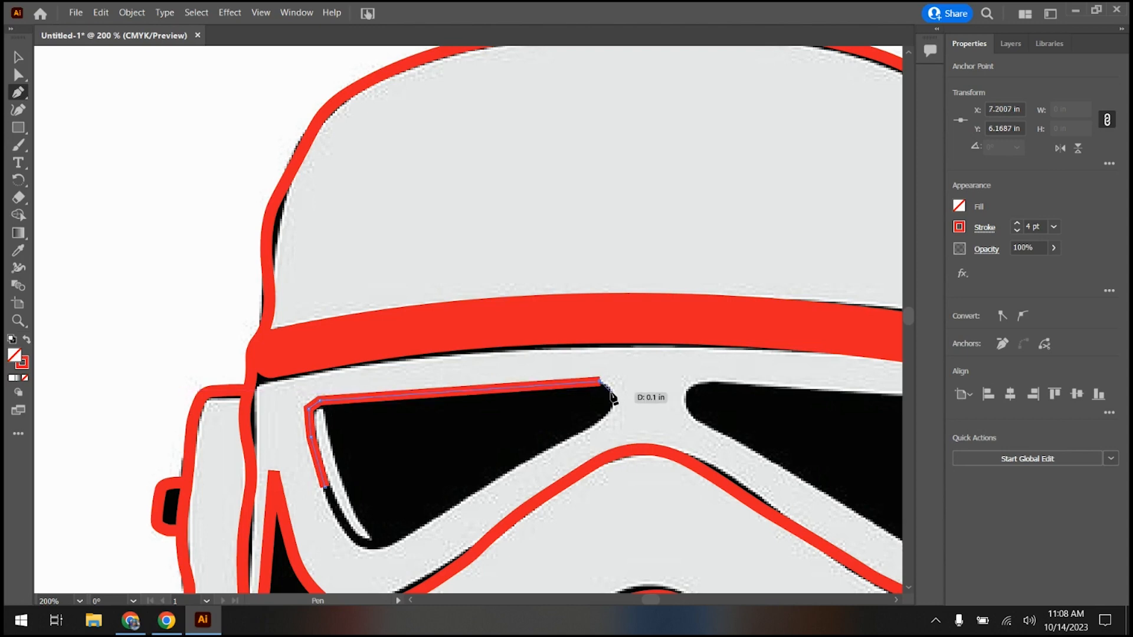
click(611, 393)
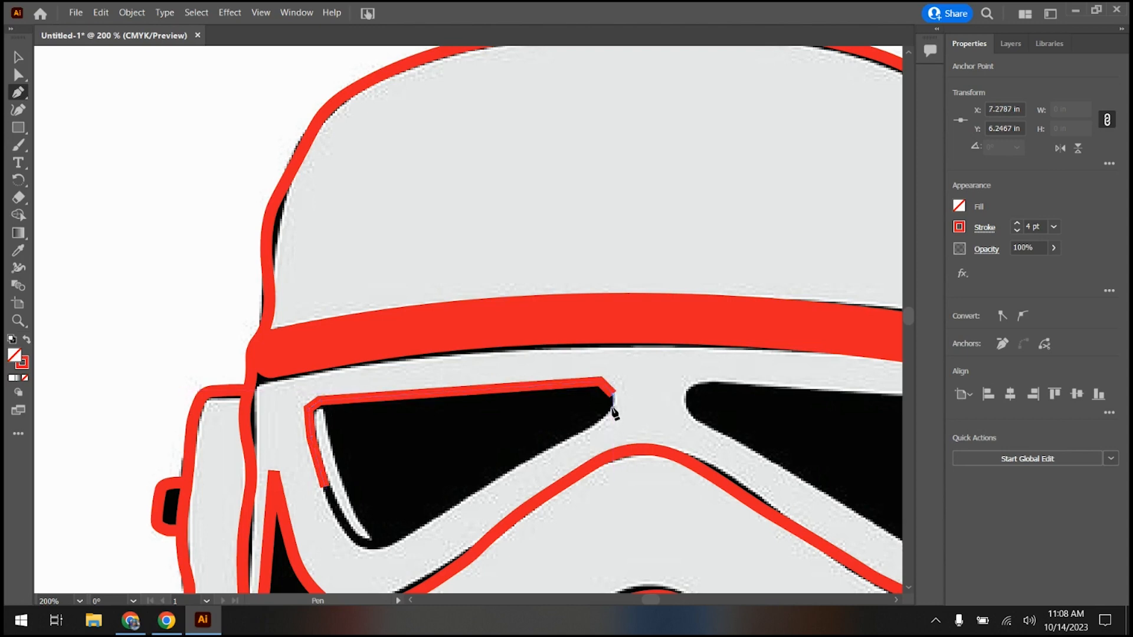
click(612, 407)
click(576, 437)
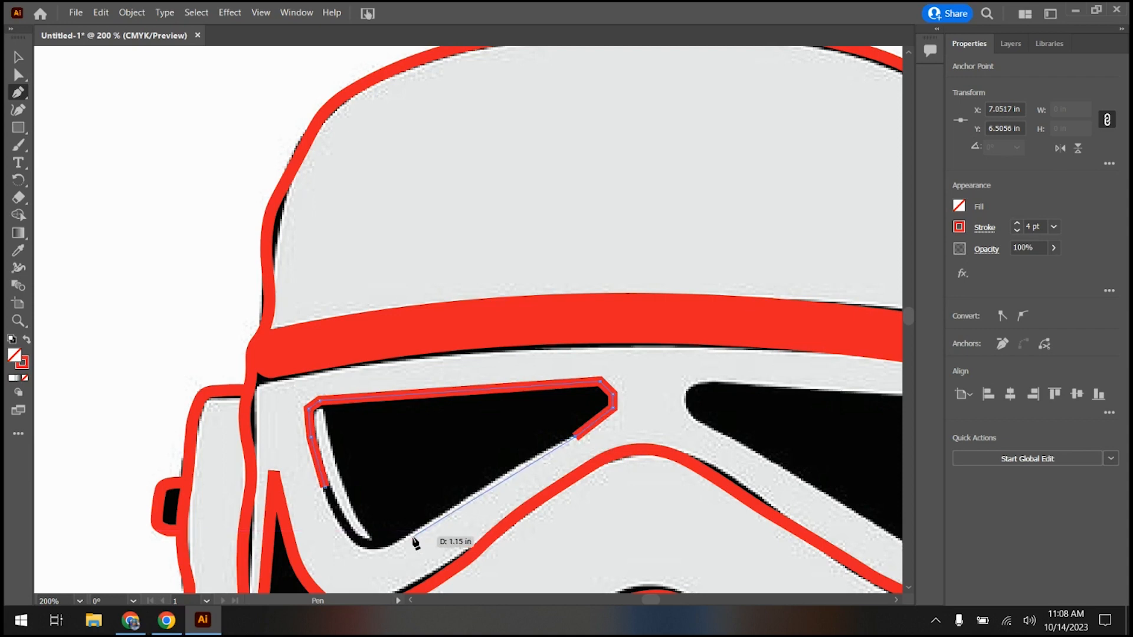
click(369, 550)
click(348, 535)
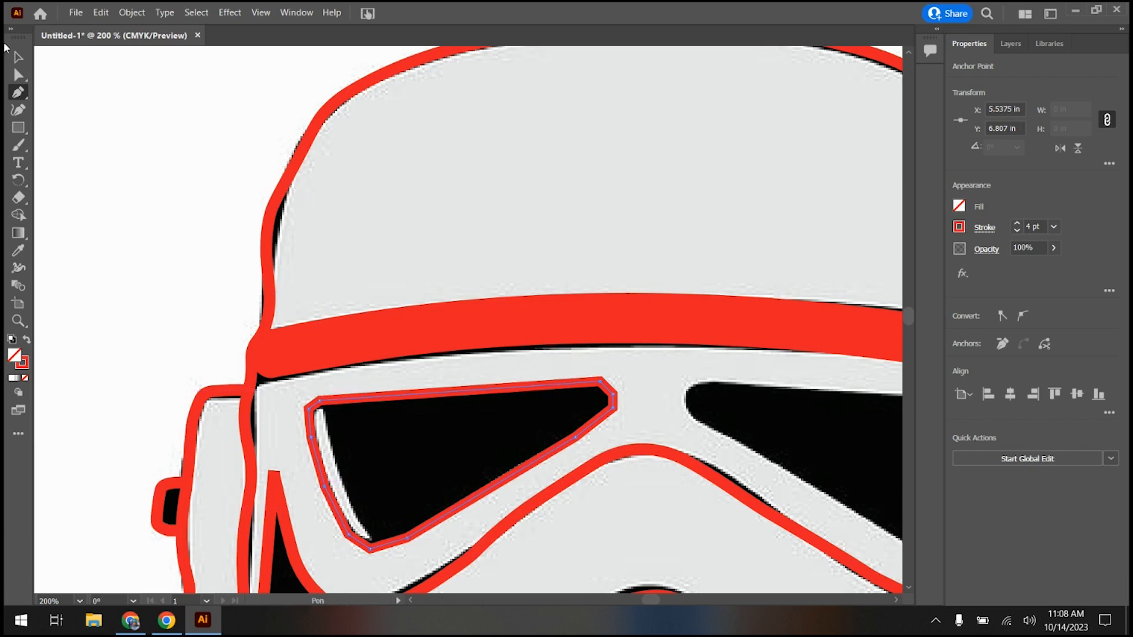
Step: Delete the stroke that was accidentally pasted onto the canvas
click(18, 58)
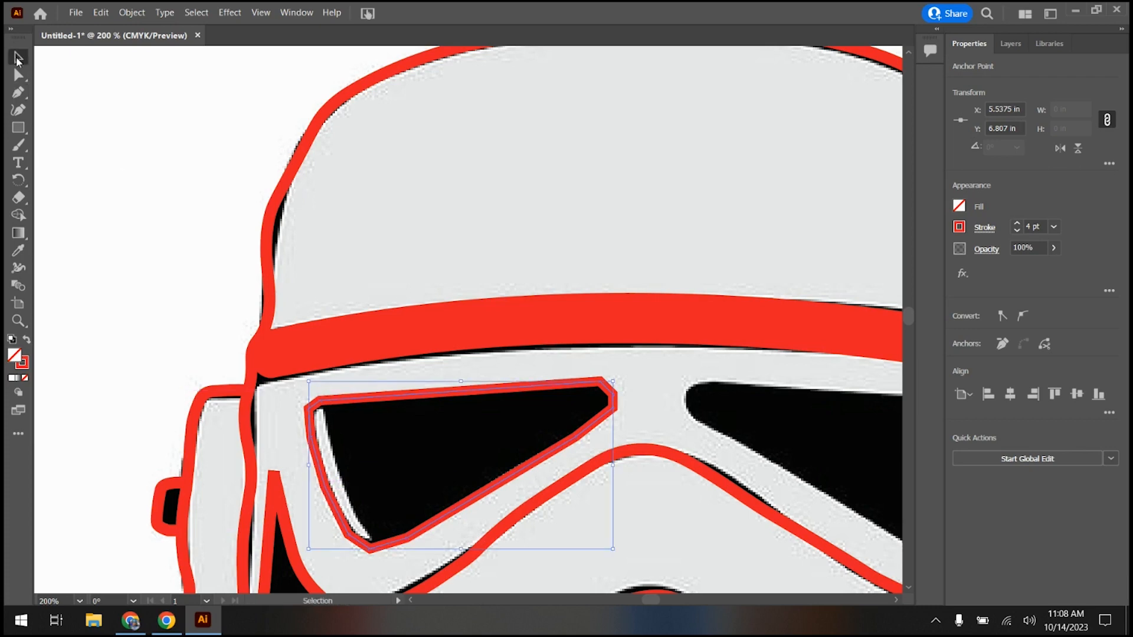
key(ctrl+v)
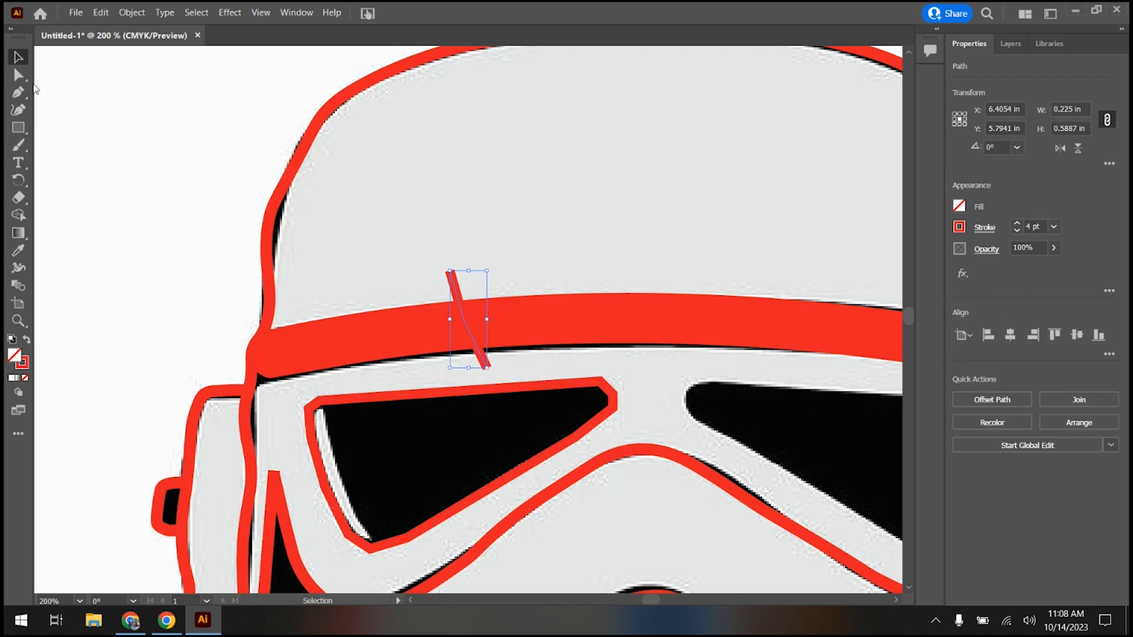
key(Delete)
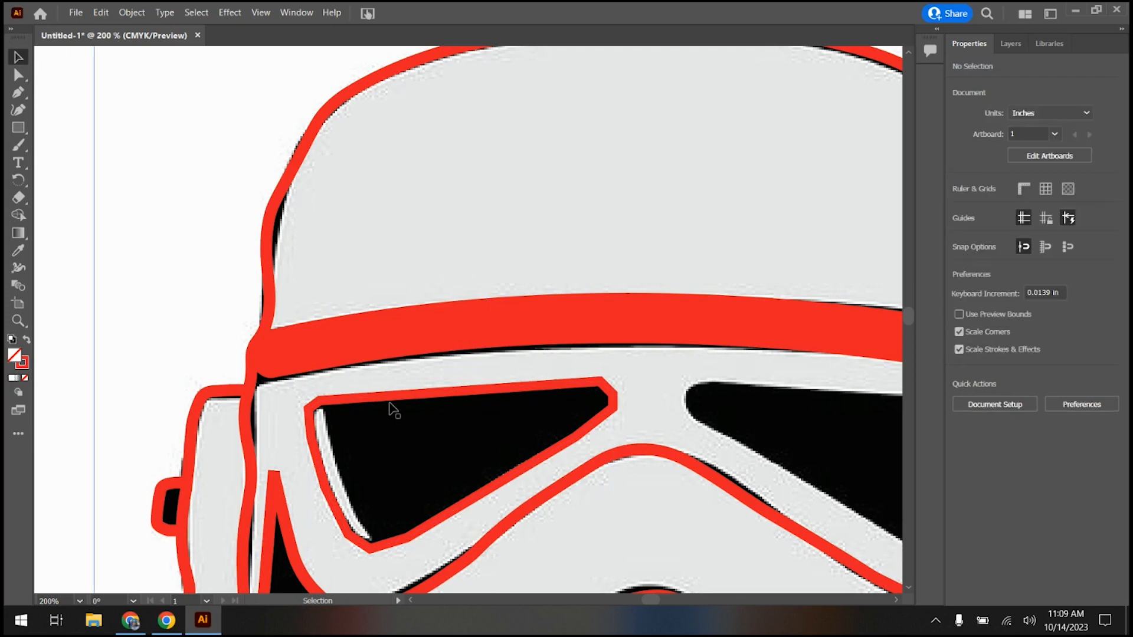
Step: Duplicate the left eye's red outline and move the copy out beside the helmet
click(394, 401)
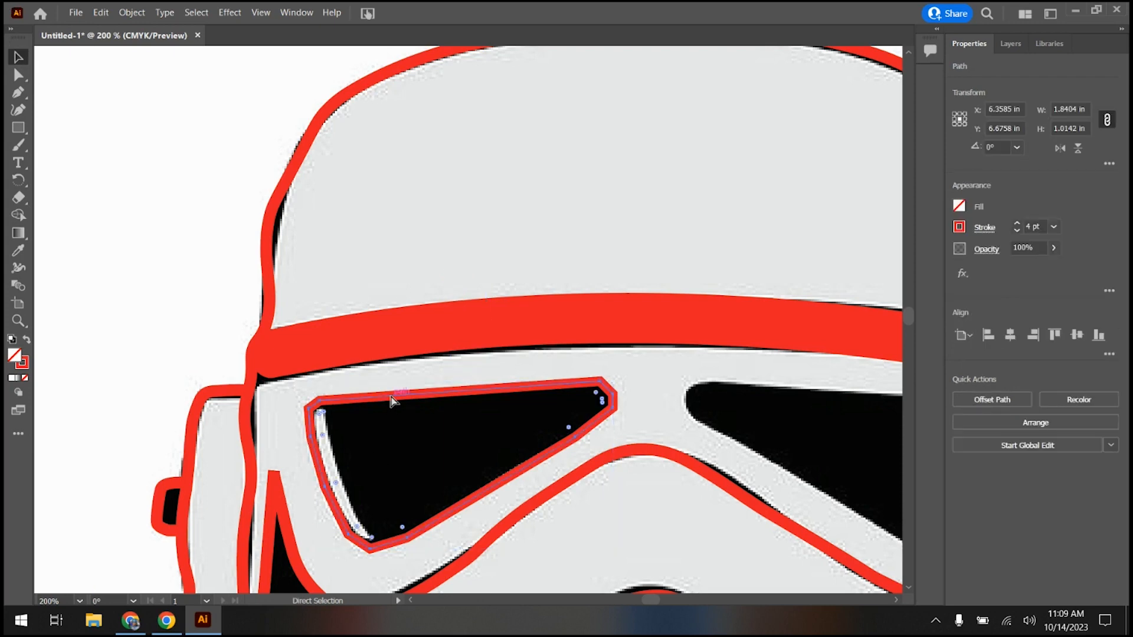
drag(391, 397, 640, 409)
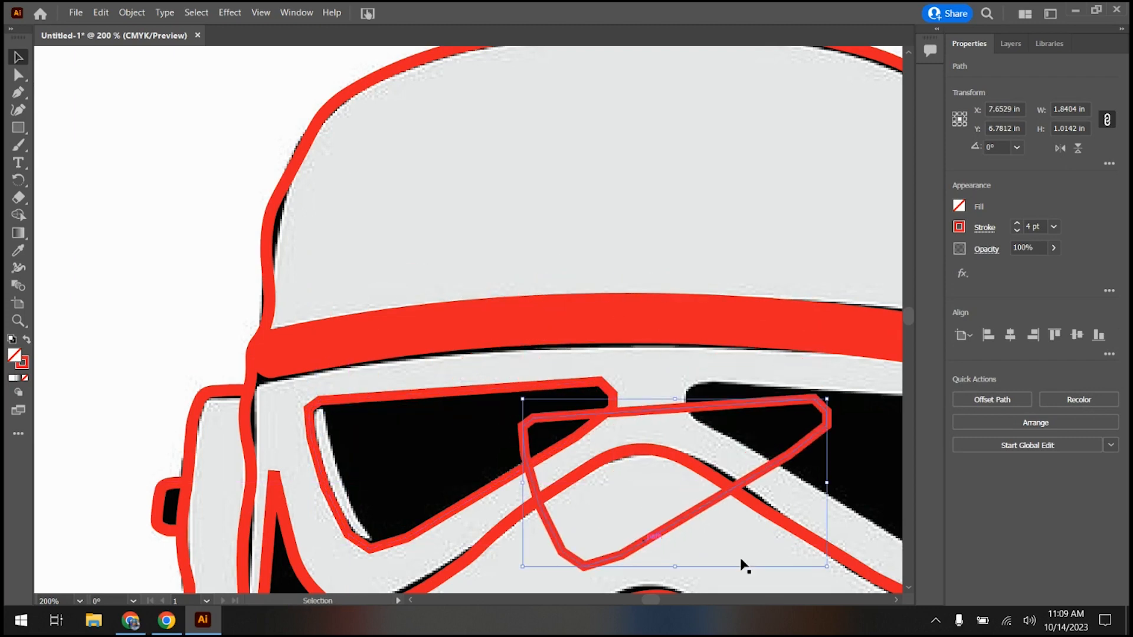
scroll(797, 506, down, 1)
scroll(754, 413, down, 2)
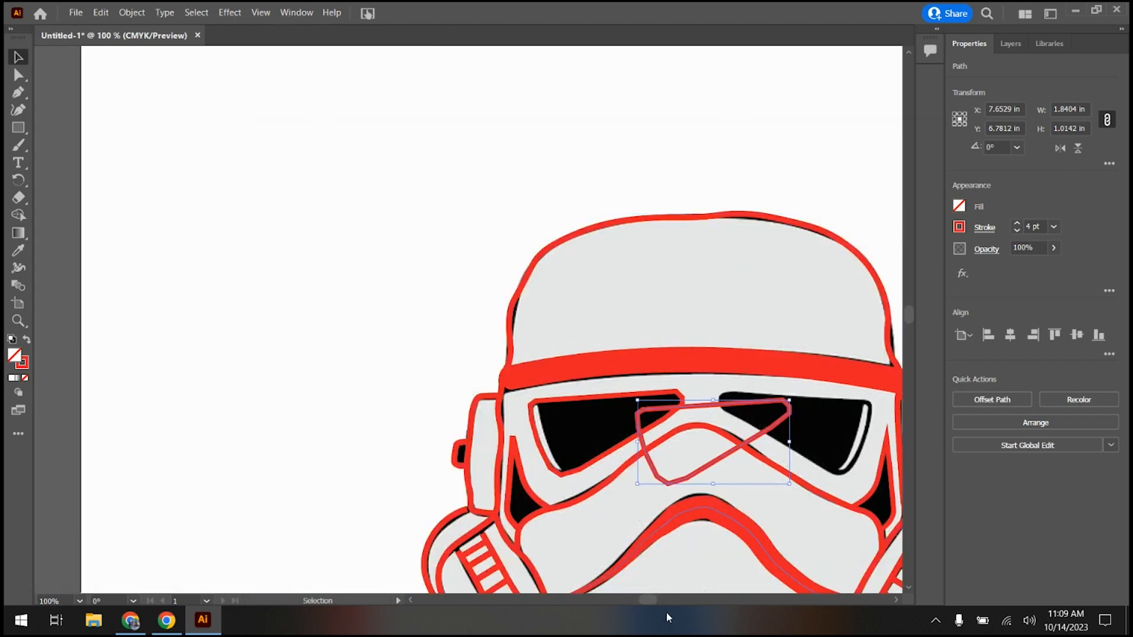
drag(646, 602, 652, 600)
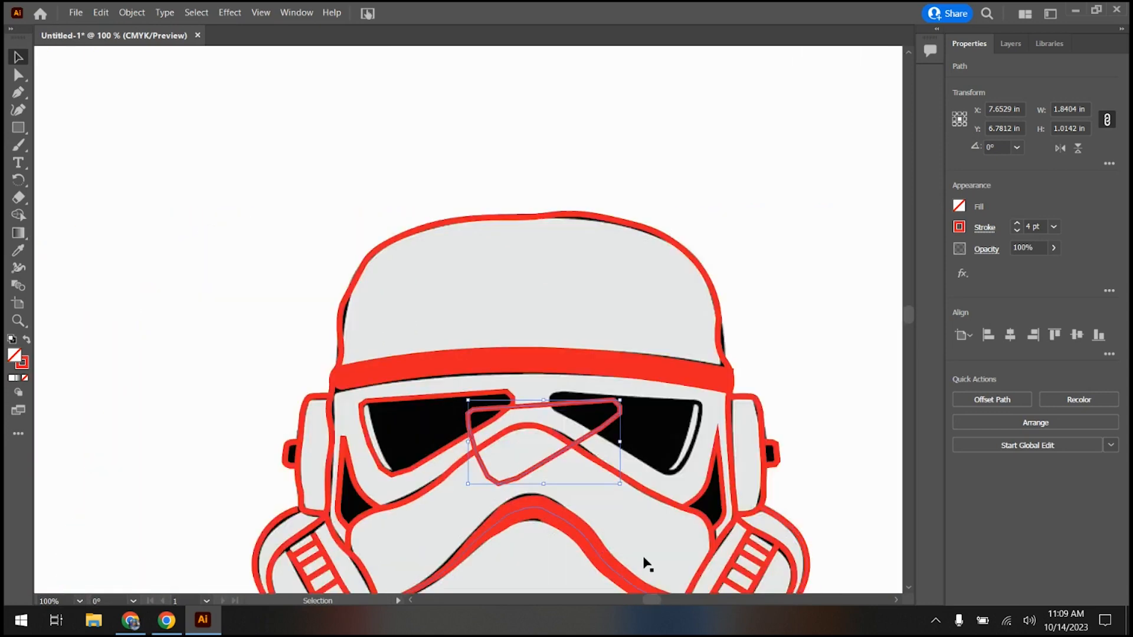
drag(555, 409, 841, 275)
Step: Reflect the outline copy across the vertical axis
right_click(841, 276)
mouse_move(893, 529)
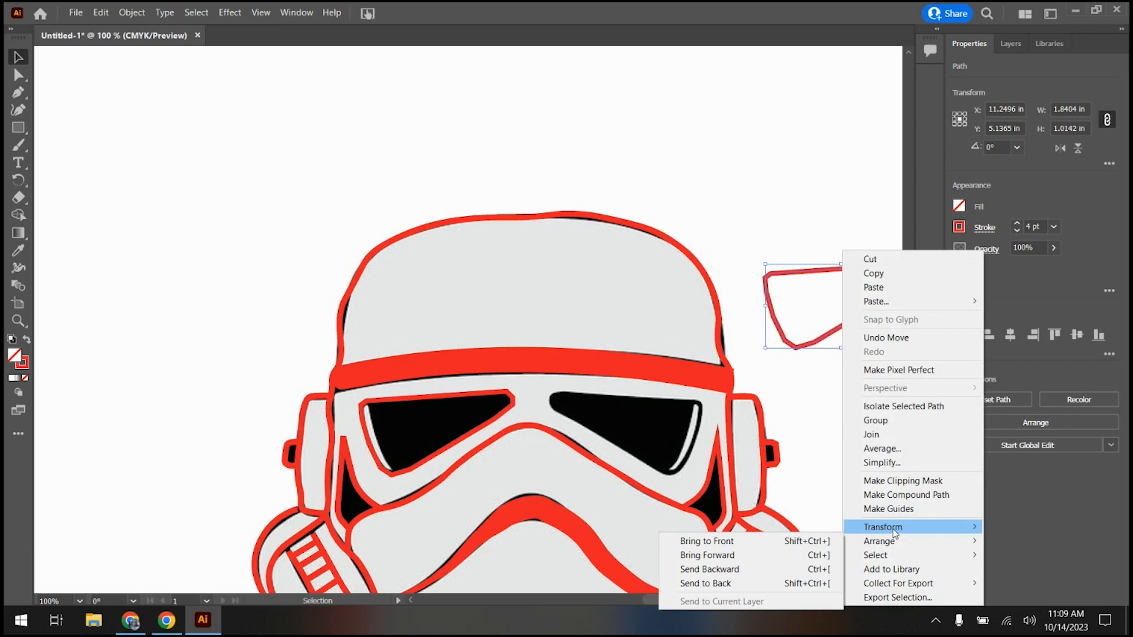
click(780, 463)
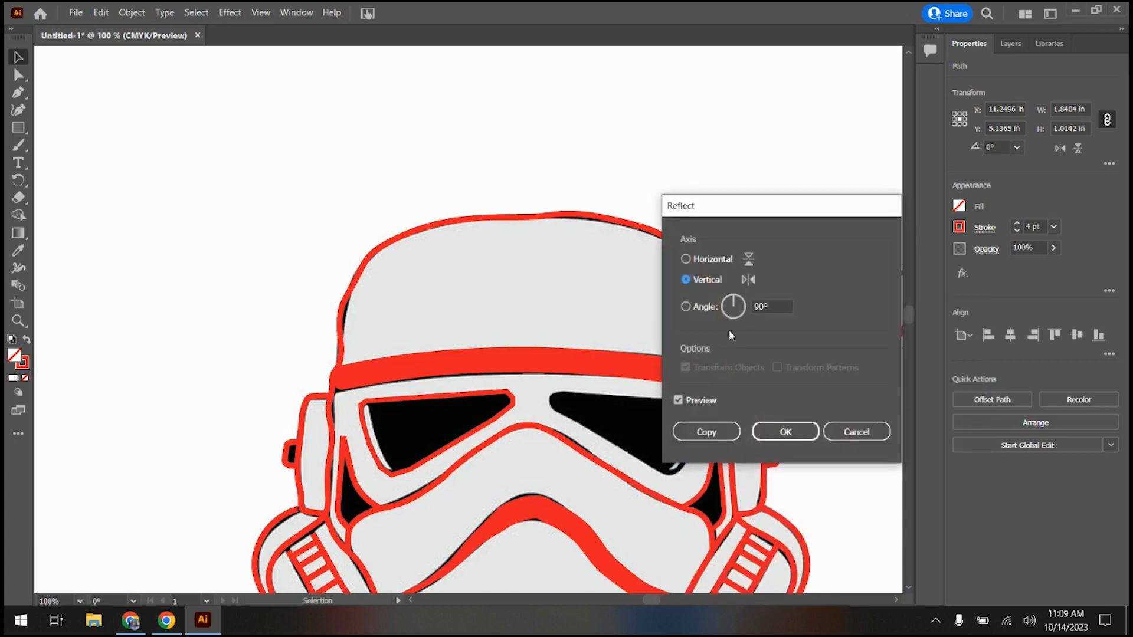
click(785, 431)
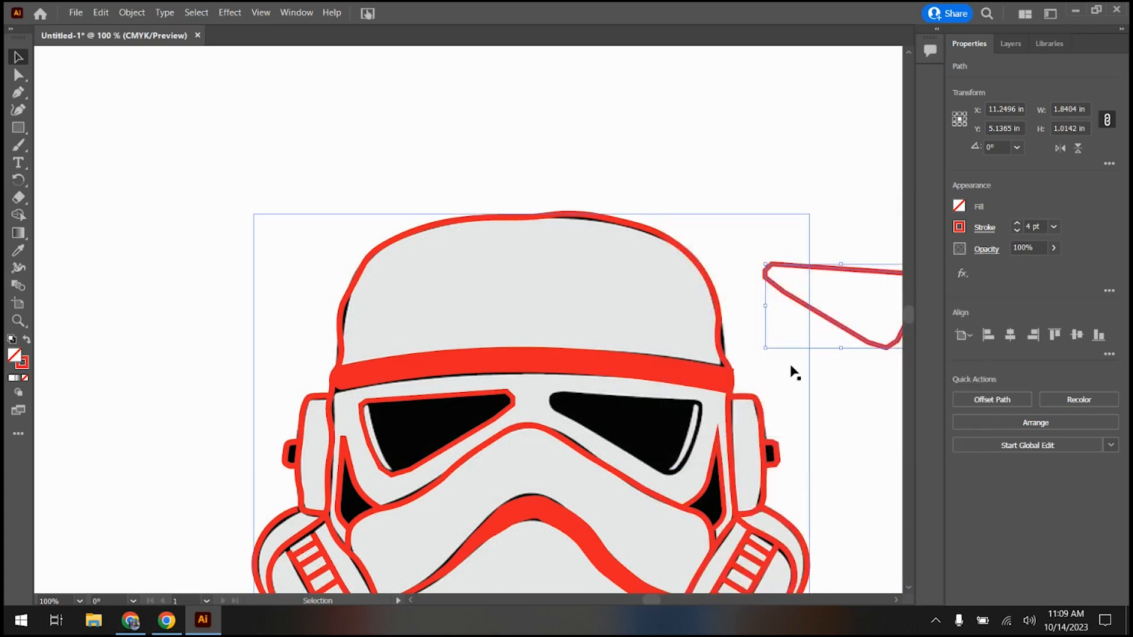
Step: Place the mirrored outline over the right eye, rotated to about 181.12° to fit
drag(820, 319, 613, 444)
mouse_move(710, 388)
mouse_down()
mouse_move(693, 381)
mouse_move(701, 396)
mouse_up()
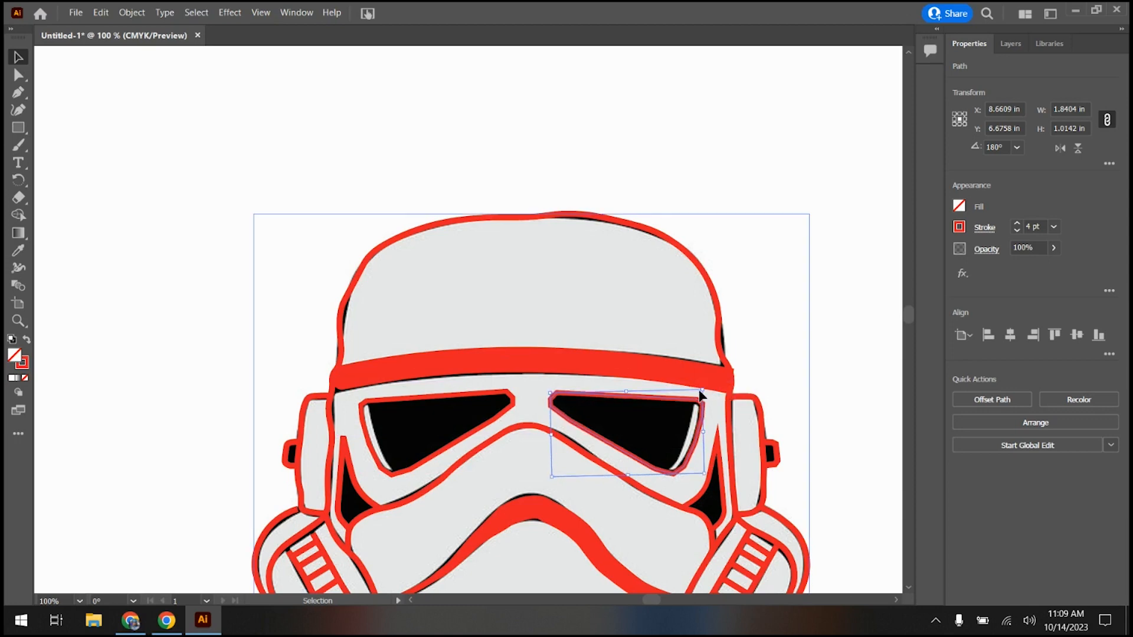
click(144, 154)
Step: Reshape a segment of the left-side outline, then undo the bad move
scroll(355, 413, up, 3)
scroll(425, 455, down, 2)
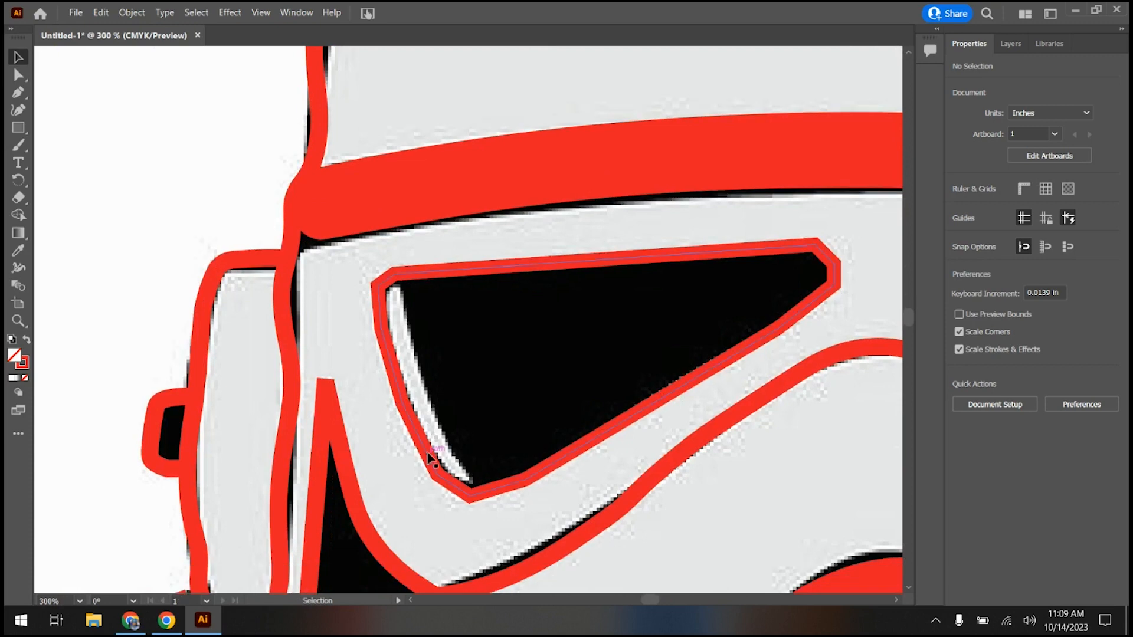
click(282, 302)
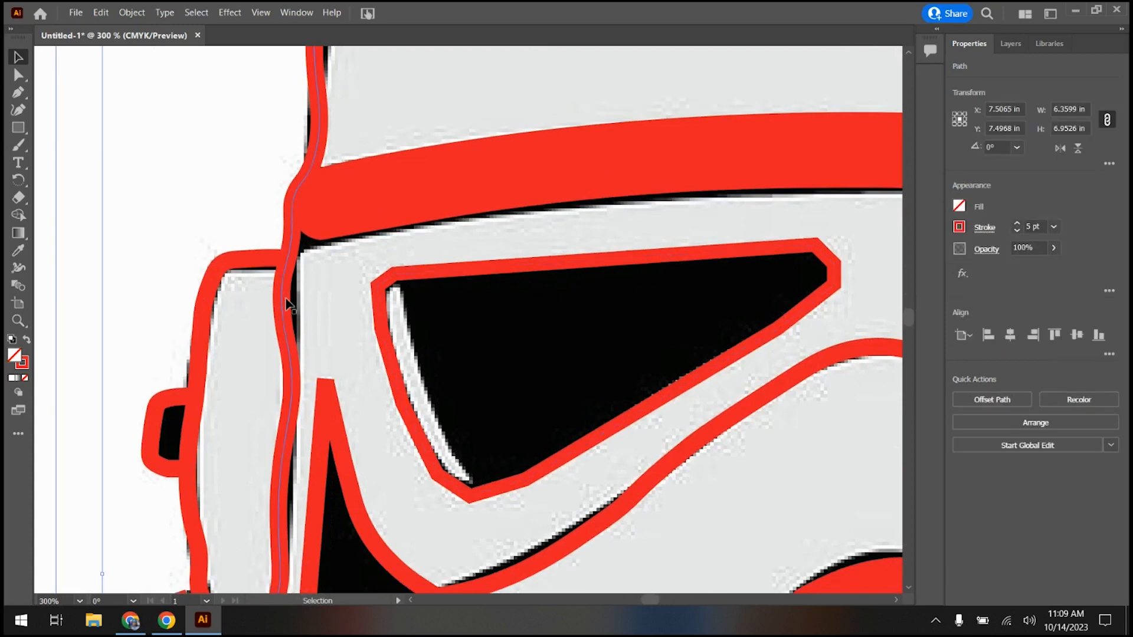
key(a)
click(288, 348)
drag(285, 272, 285, 271)
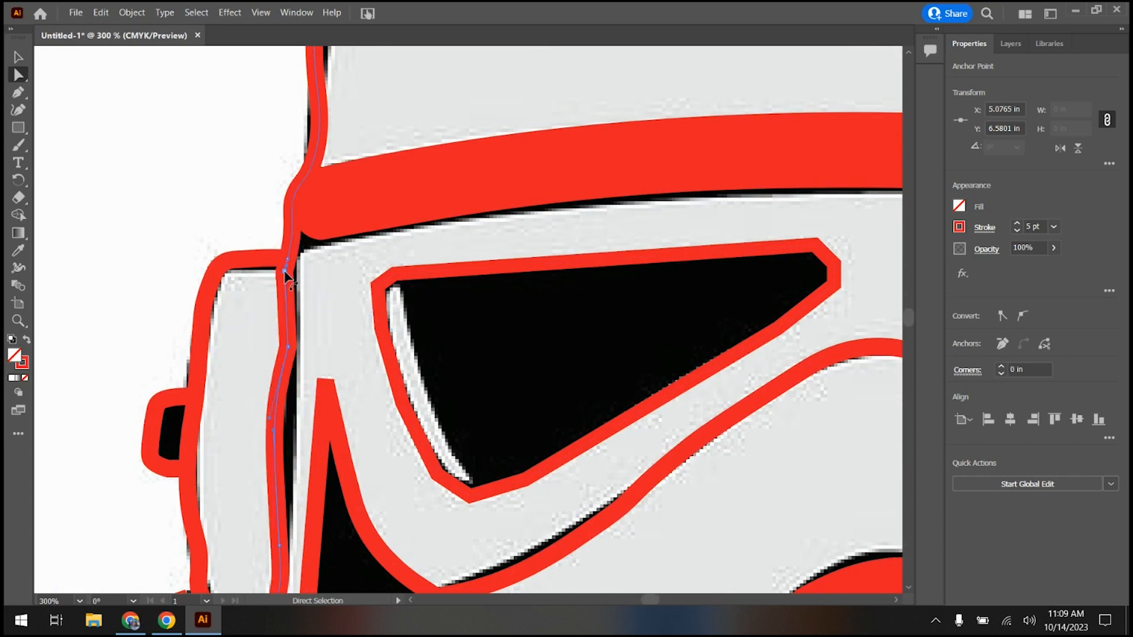
click(103, 13)
click(127, 30)
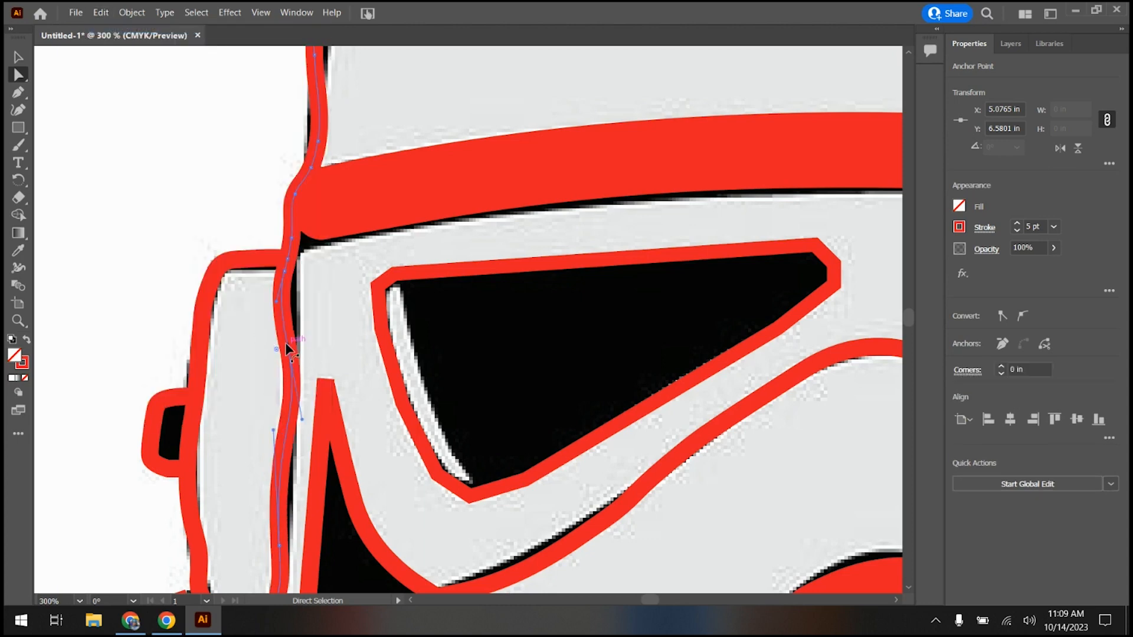
Step: Adjust a curve handle, nudge an anchor up and flatten the side outline's bulge
drag(302, 420, 288, 411)
drag(279, 546, 282, 522)
click(285, 272)
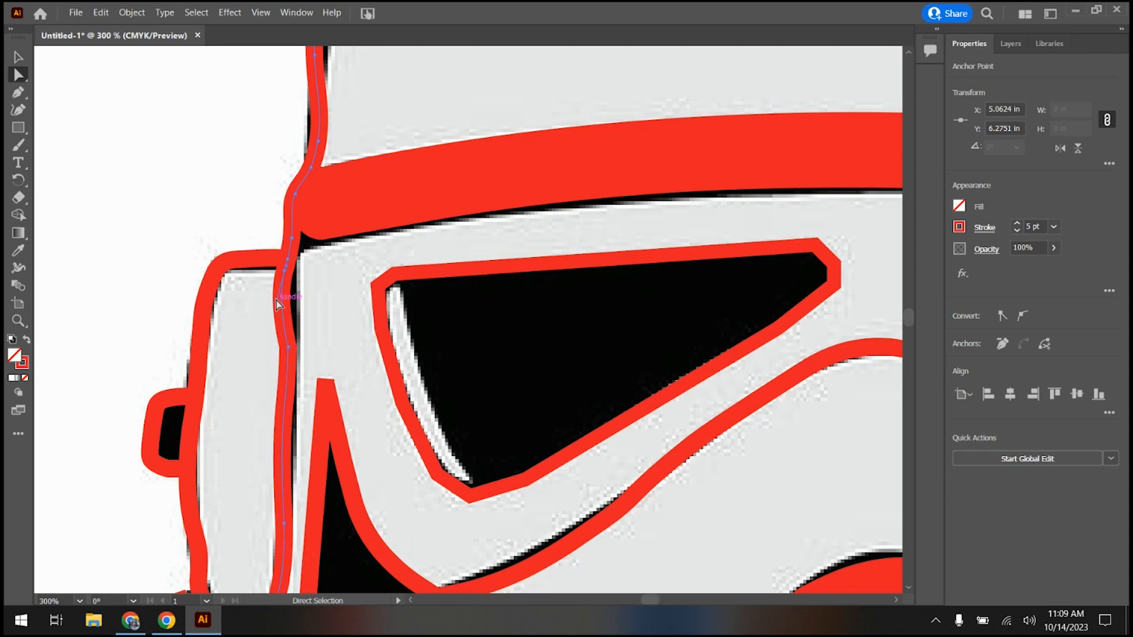
drag(275, 299, 288, 301)
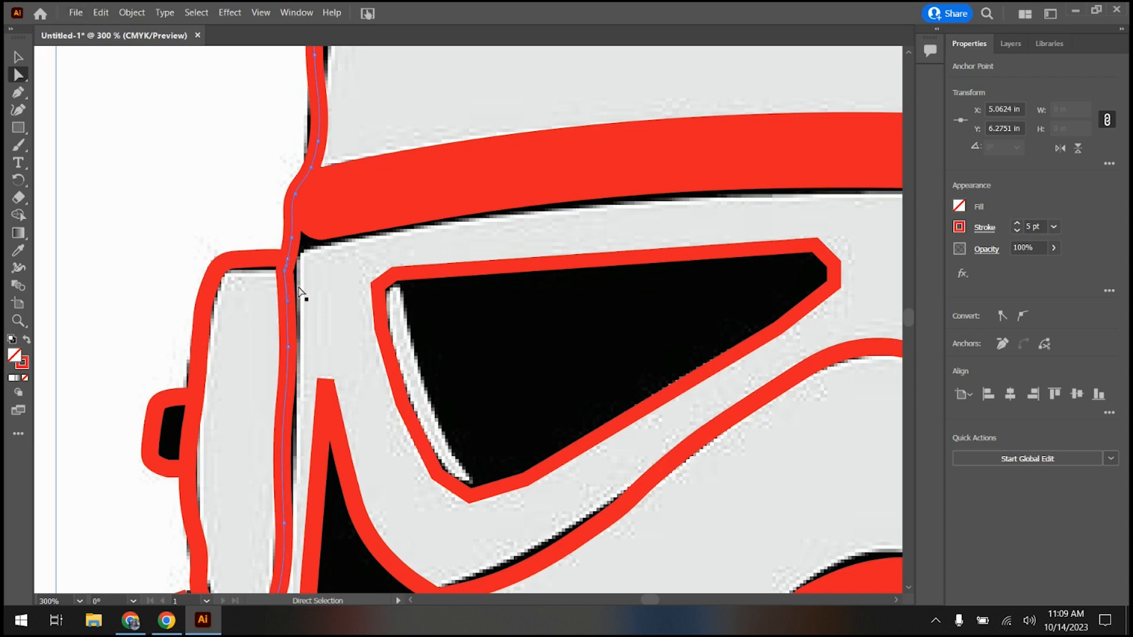
click(17, 92)
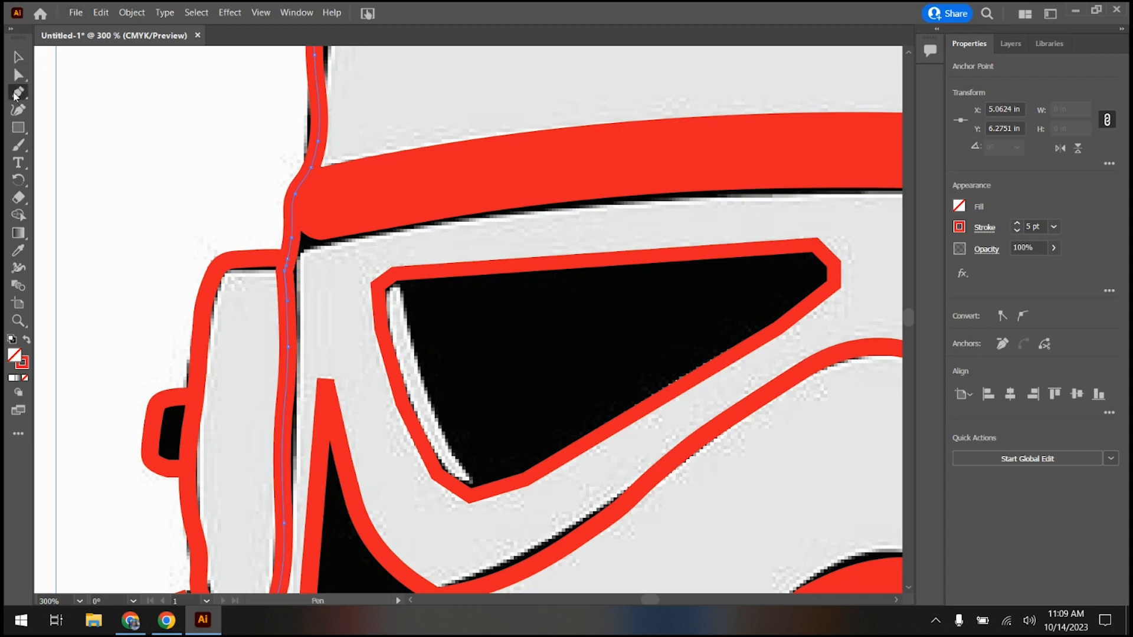
Step: Pen-draw a stroke down the left eye's inner edge, from top-left corner to bottom corner
click(403, 275)
click(414, 346)
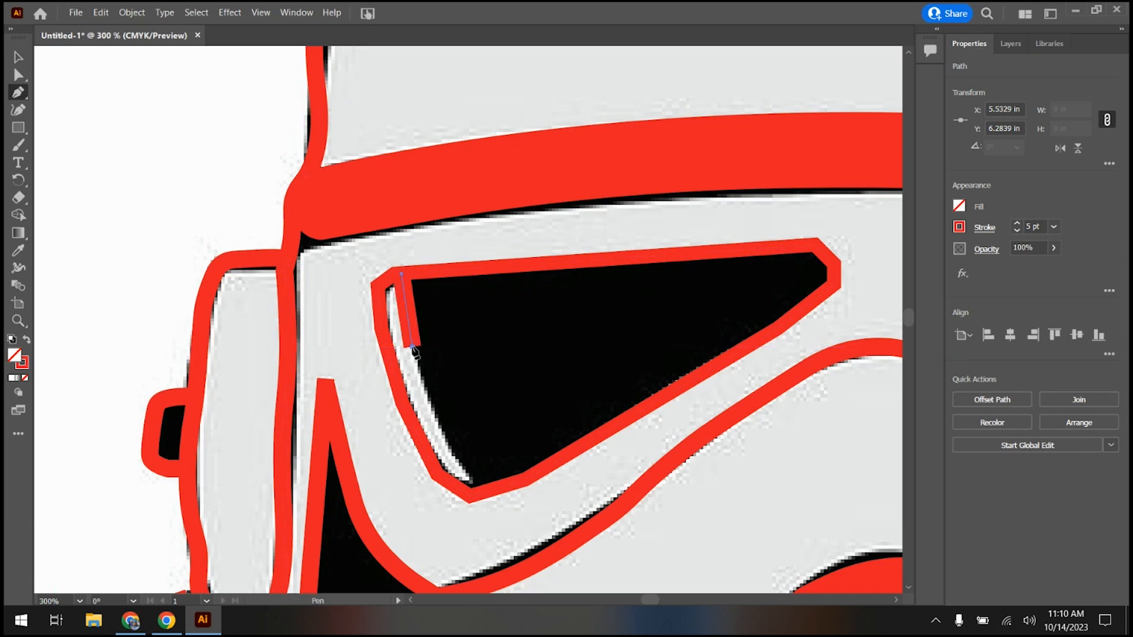
click(442, 431)
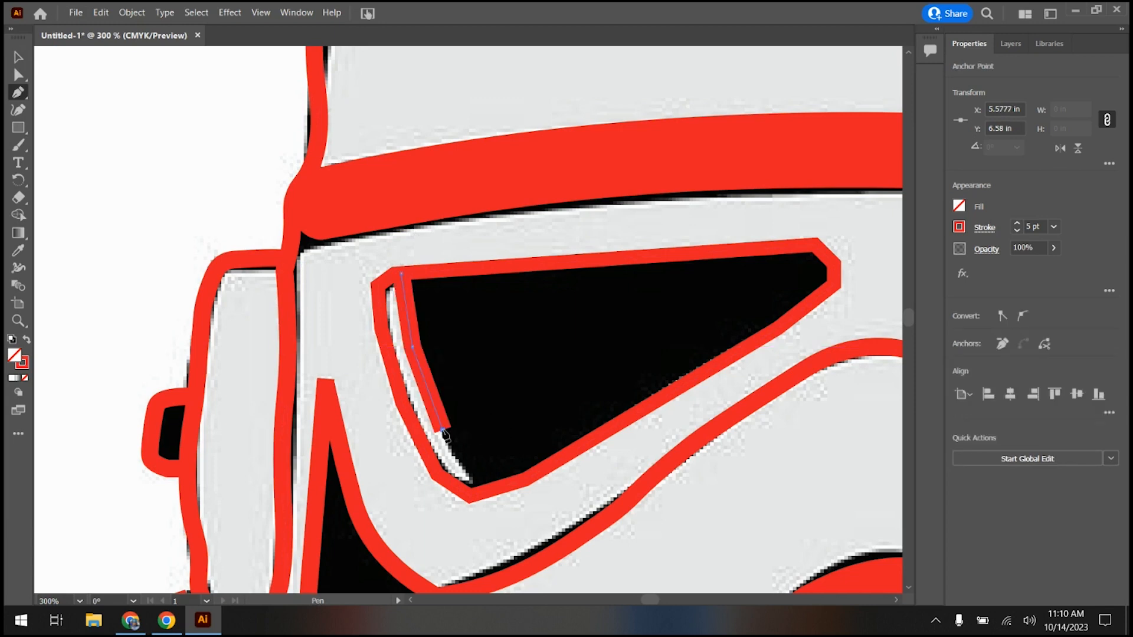
click(484, 493)
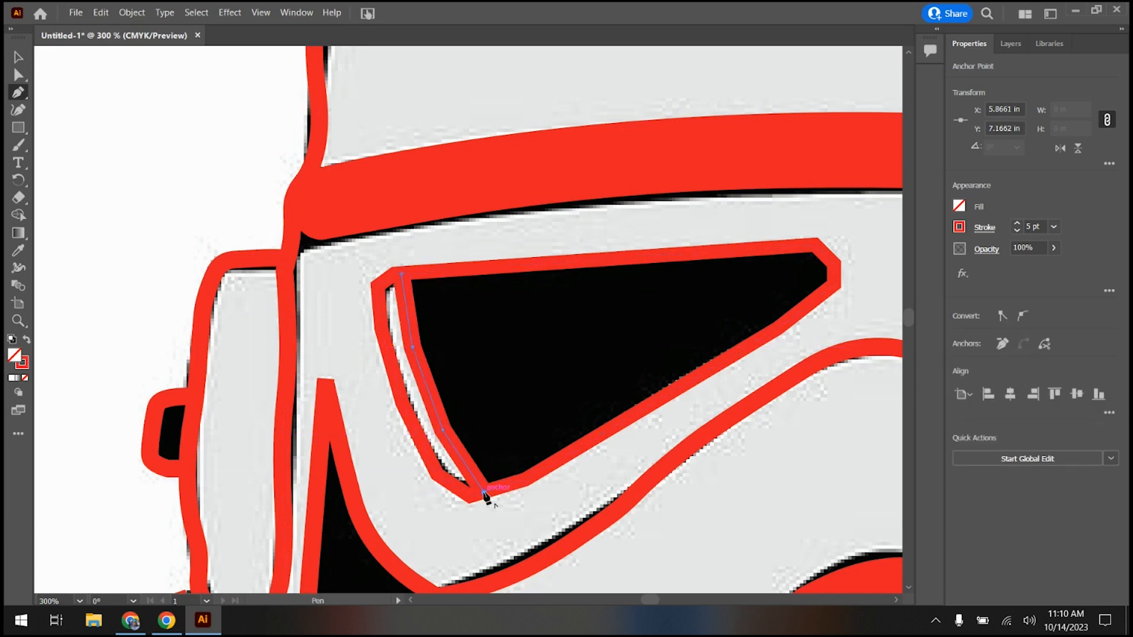
Step: Round the stroke's middle corner and the outline's lower-left corner
key(a)
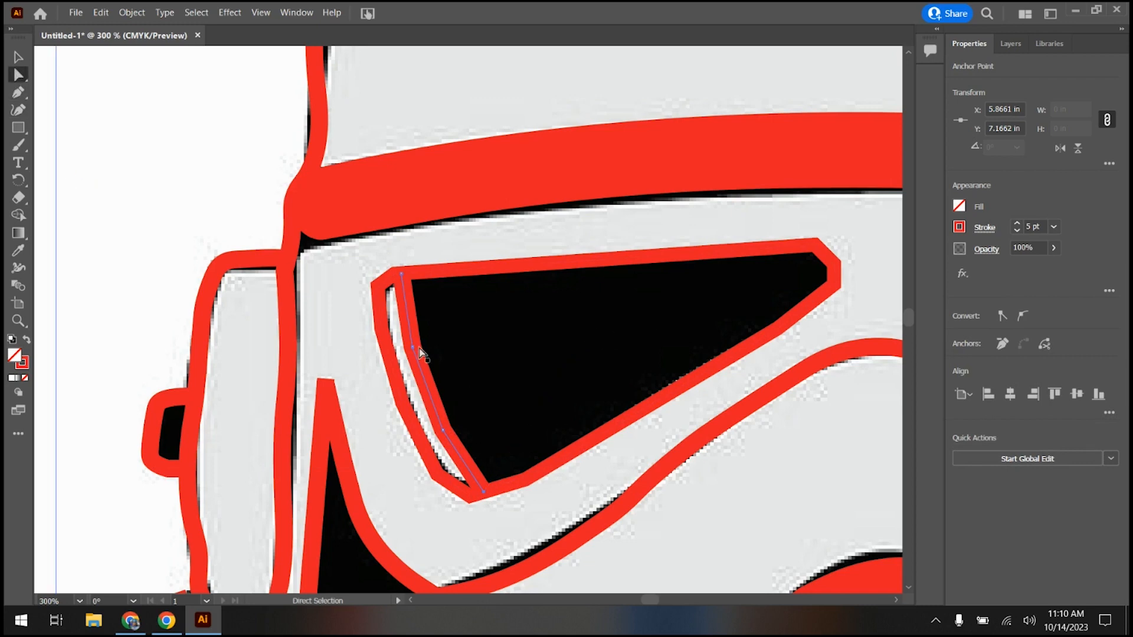
click(412, 347)
drag(423, 345, 654, 285)
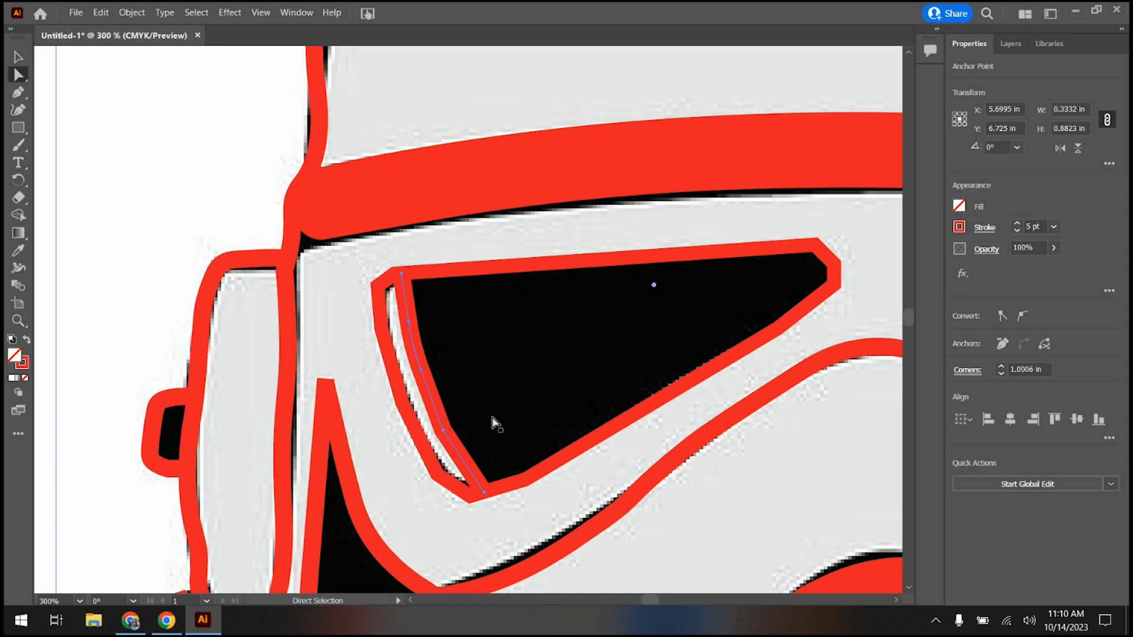
click(442, 431)
drag(454, 425, 684, 300)
click(439, 473)
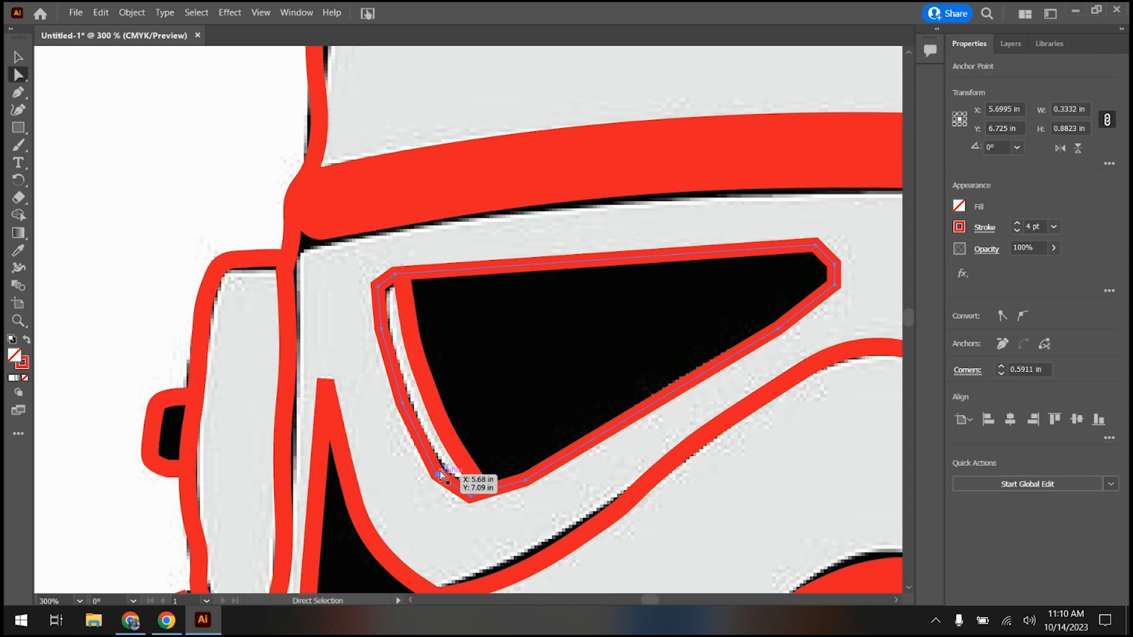
drag(447, 471, 494, 423)
Step: Round the outline's left-side, upper-left, bottom and lower-right corners
click(403, 405)
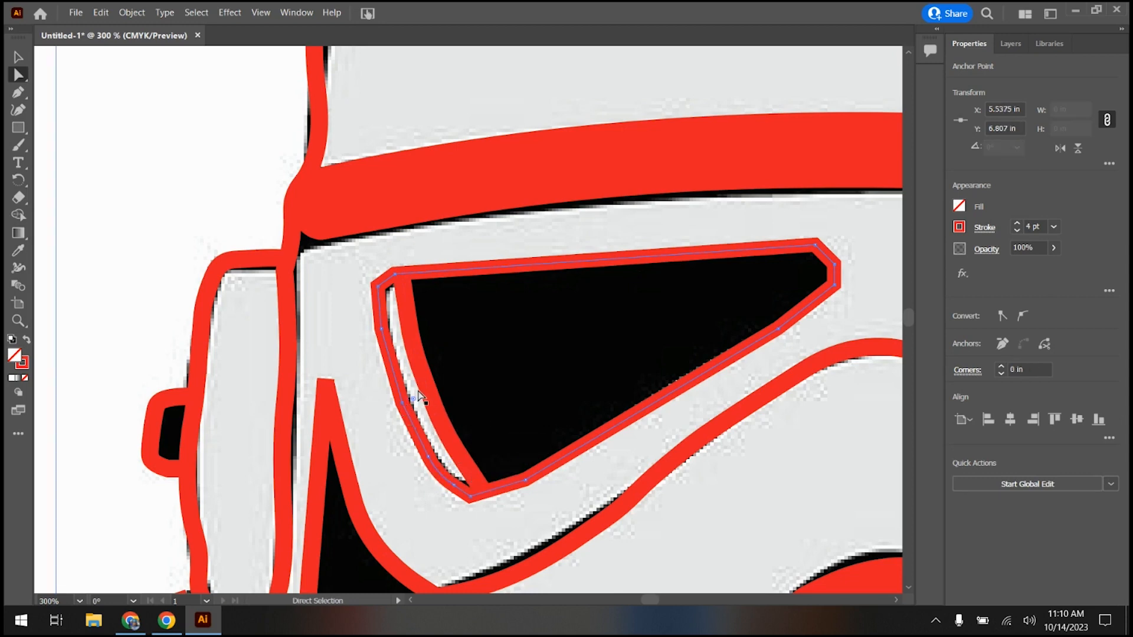
drag(443, 384, 531, 319)
click(382, 328)
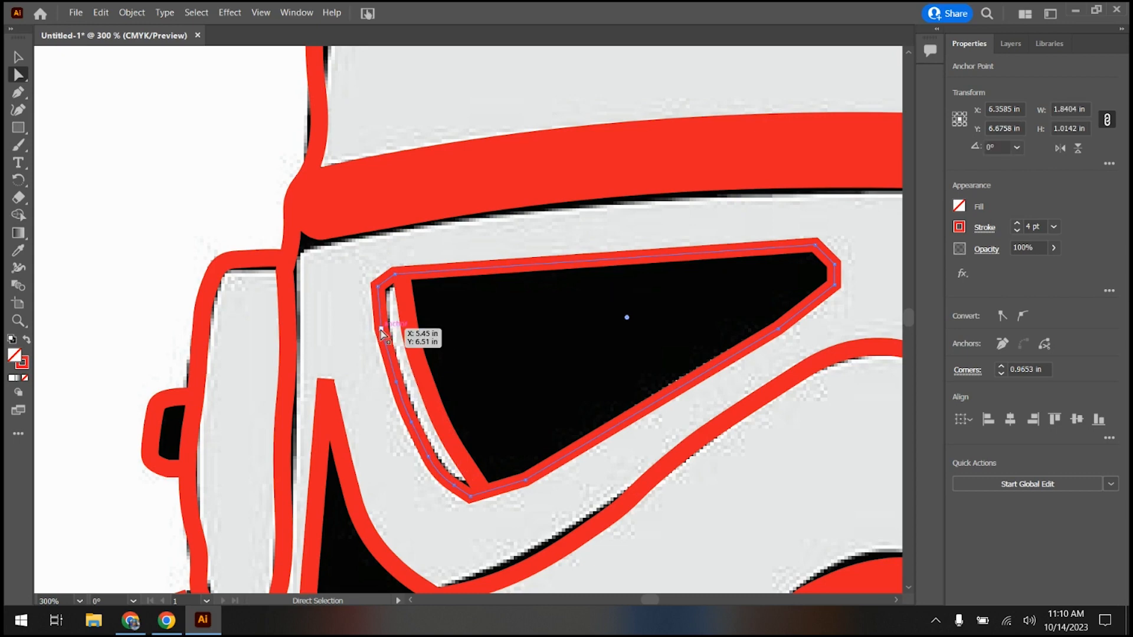
drag(393, 327, 566, 284)
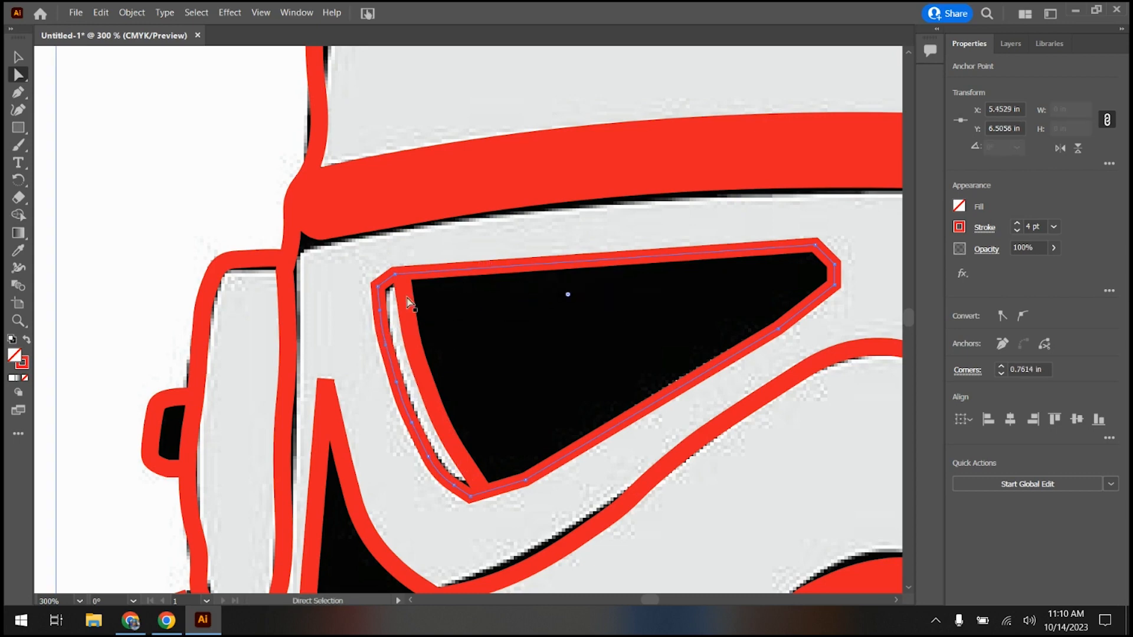
click(377, 287)
mouse_move(390, 295)
mouse_down()
mouse_move(425, 324)
mouse_move(392, 298)
mouse_up()
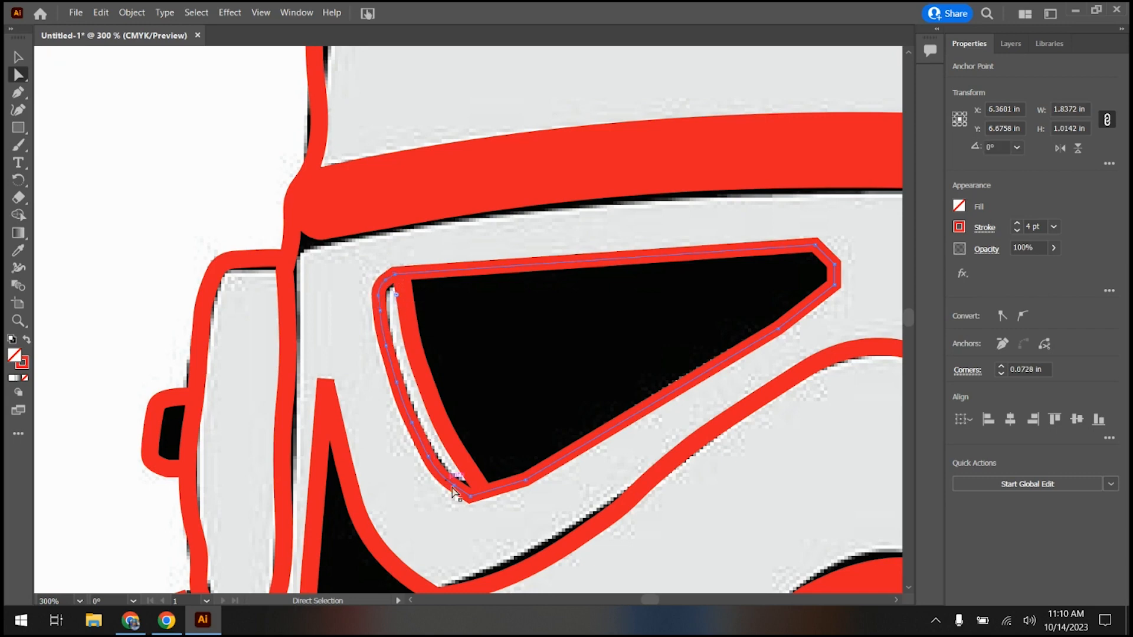
drag(472, 484, 504, 324)
click(525, 480)
Step: Round the top-right and right-side corners, reaching a 0.21 in corner radius
drag(813, 260, 779, 286)
click(792, 271)
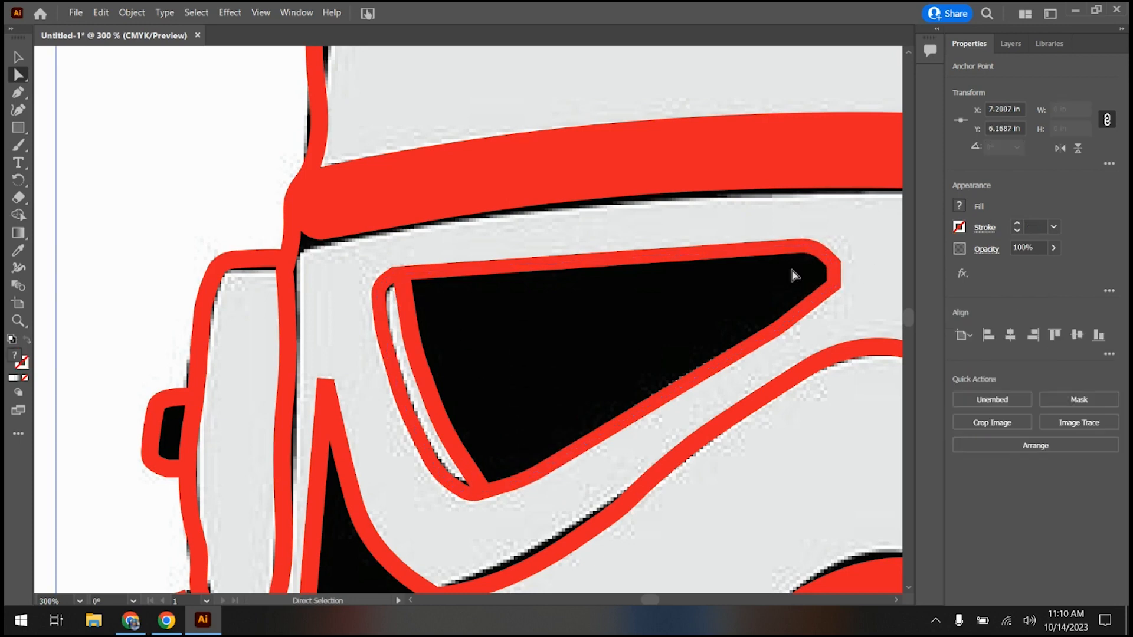
click(834, 264)
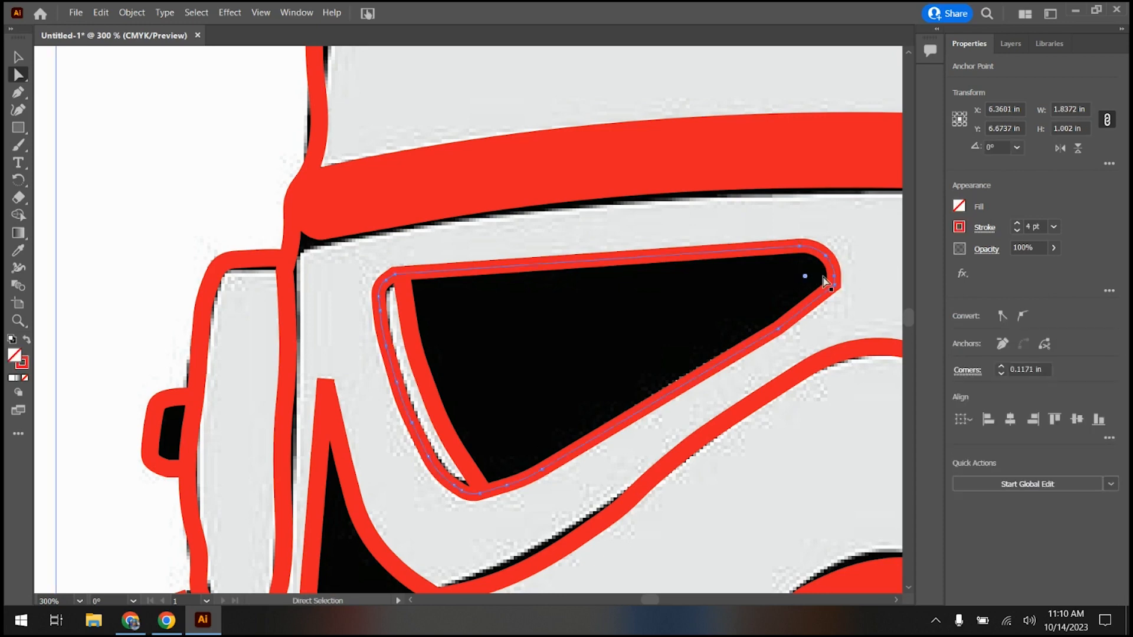
mouse_move(799, 266)
mouse_down()
mouse_move(835, 285)
mouse_move(792, 254)
mouse_up()
click(782, 328)
click(779, 327)
drag(773, 321, 749, 289)
Step: Pen-draw a four-point path down the right eye's inner edge, top-right corner to bottom corner
scroll(683, 397, down, 2)
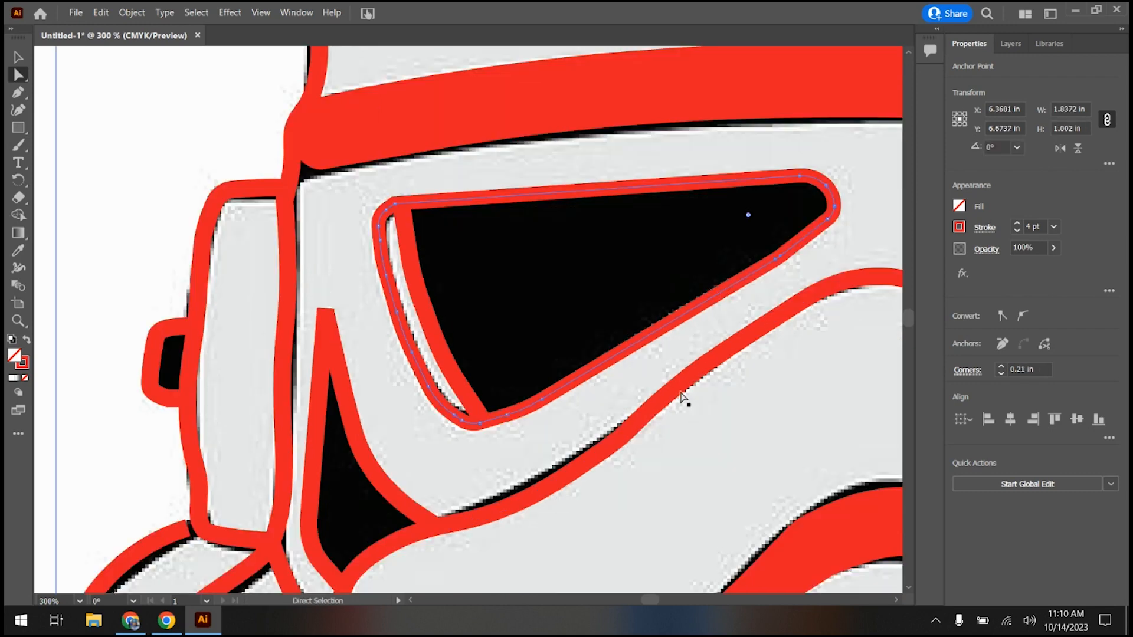
scroll(682, 396, down, 3)
scroll(679, 401, up, 2)
scroll(653, 323, down, 3)
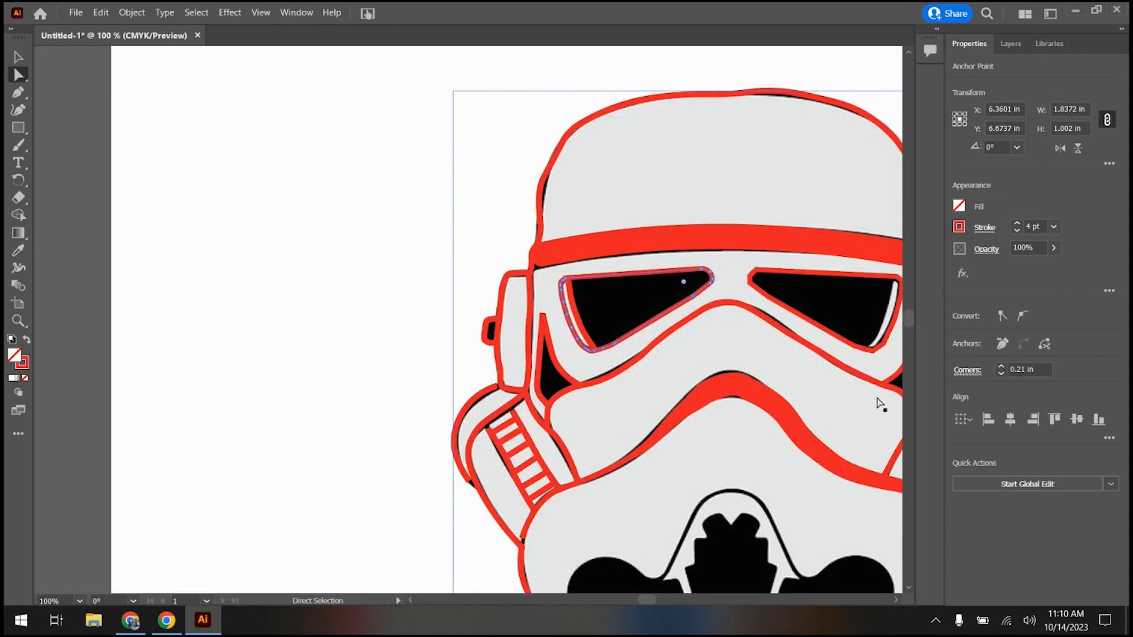
drag(642, 602, 655, 601)
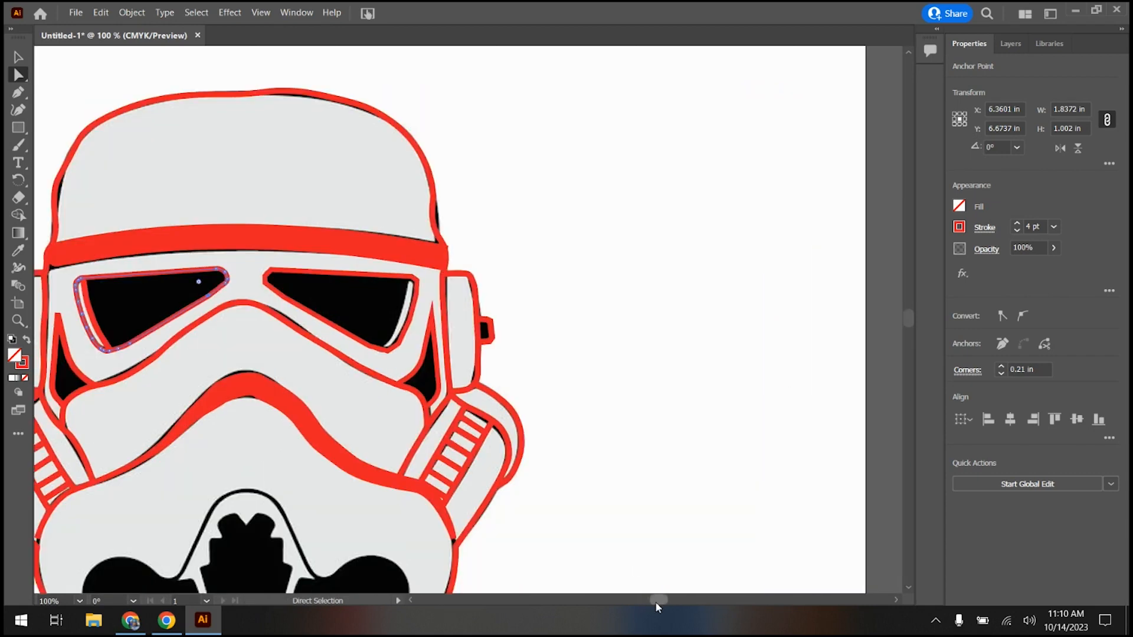
scroll(312, 276, up, 3)
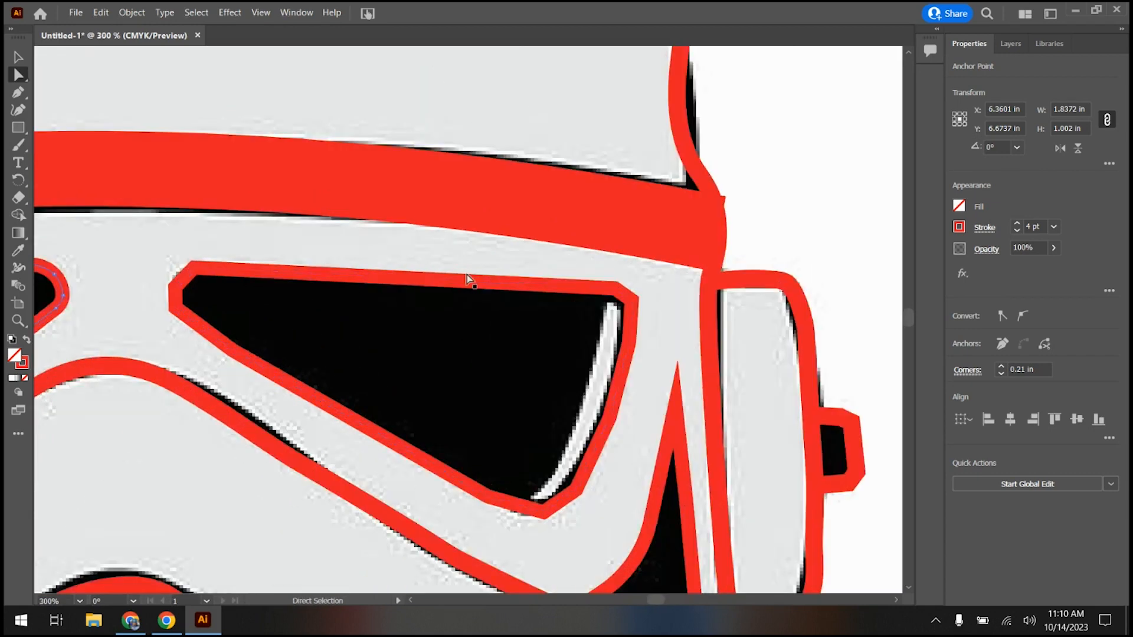
click(16, 94)
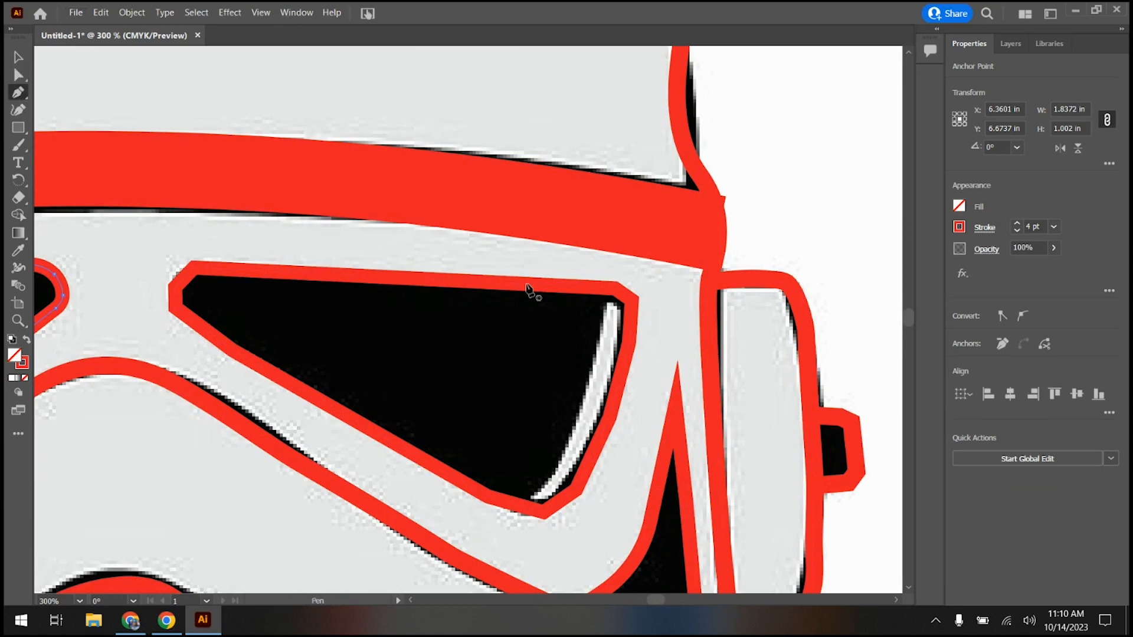
click(607, 295)
click(597, 339)
click(543, 475)
click(518, 506)
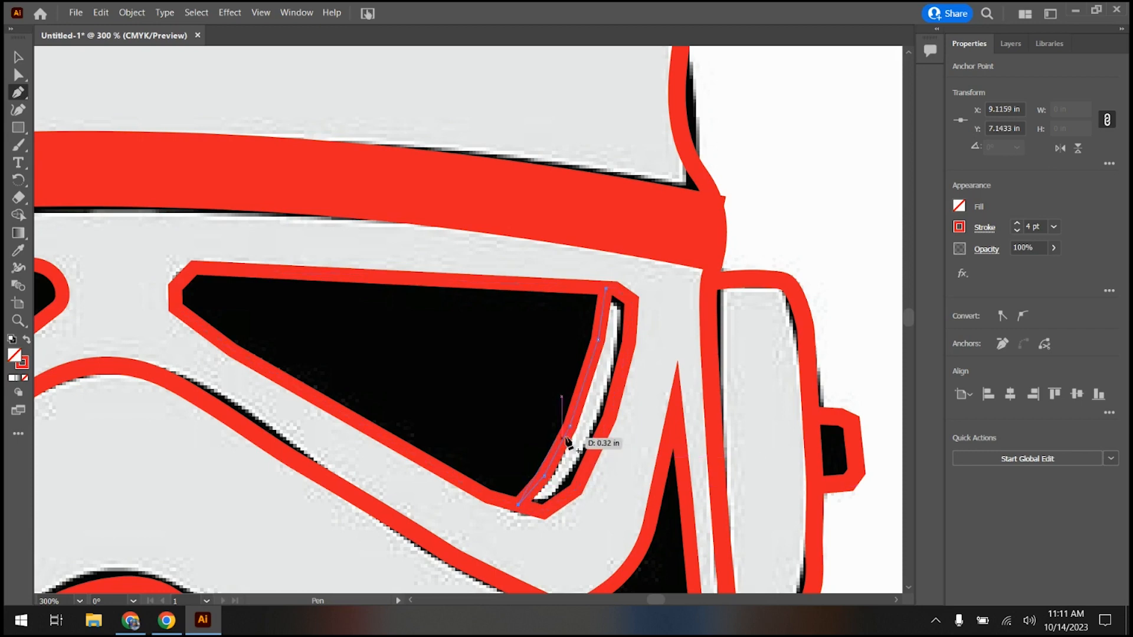
key(a)
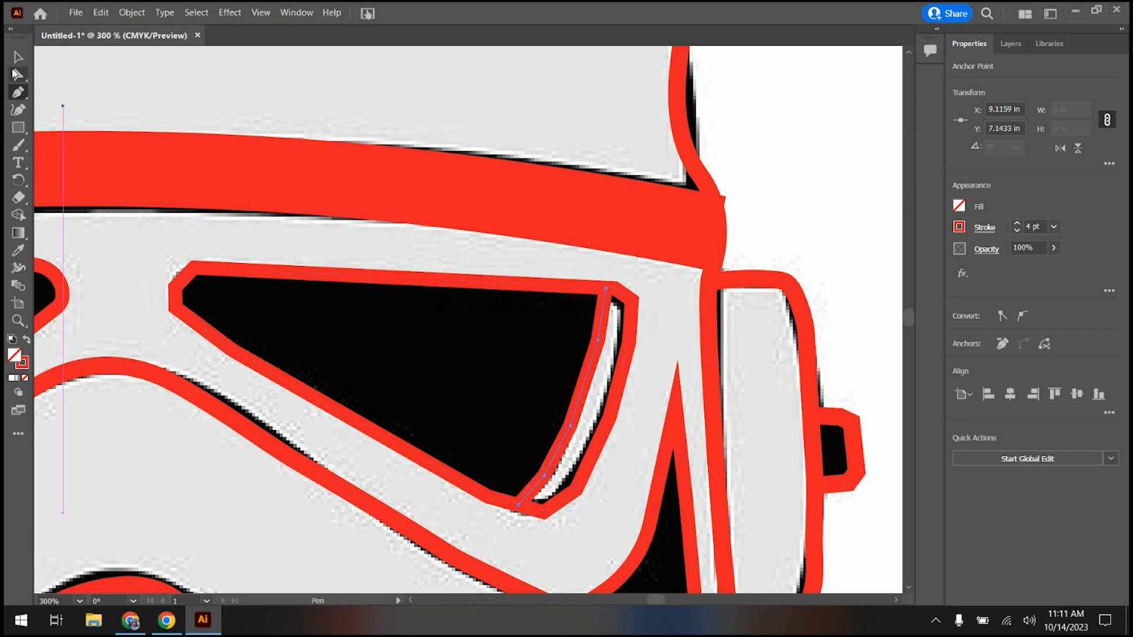
Step: Round the new inner path's top, middle and lower corners
click(598, 340)
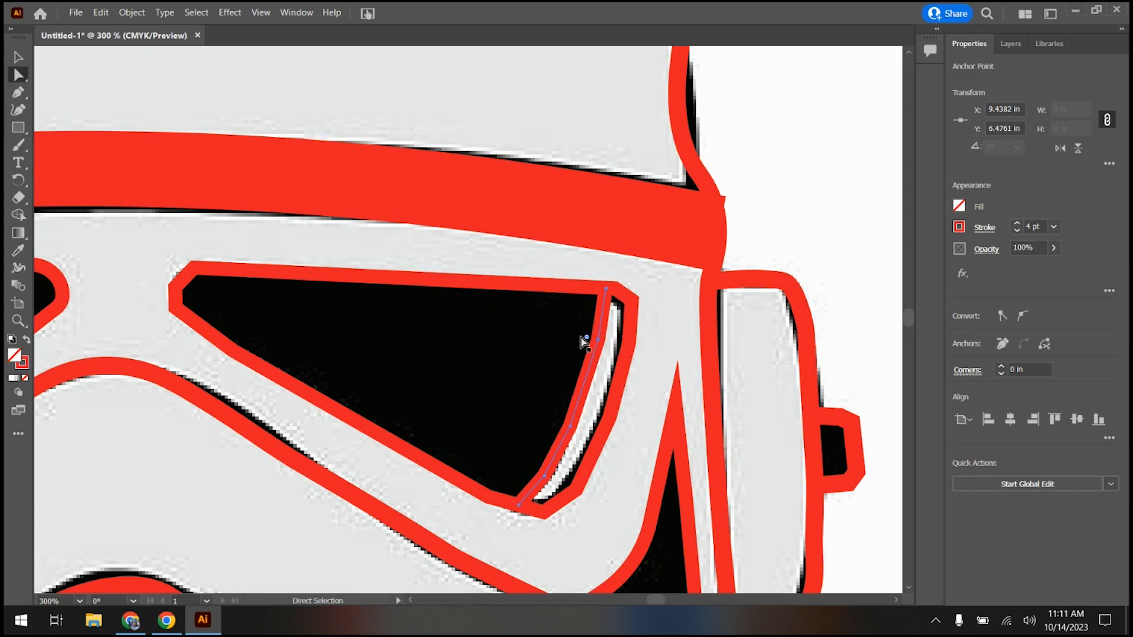
drag(587, 344, 511, 319)
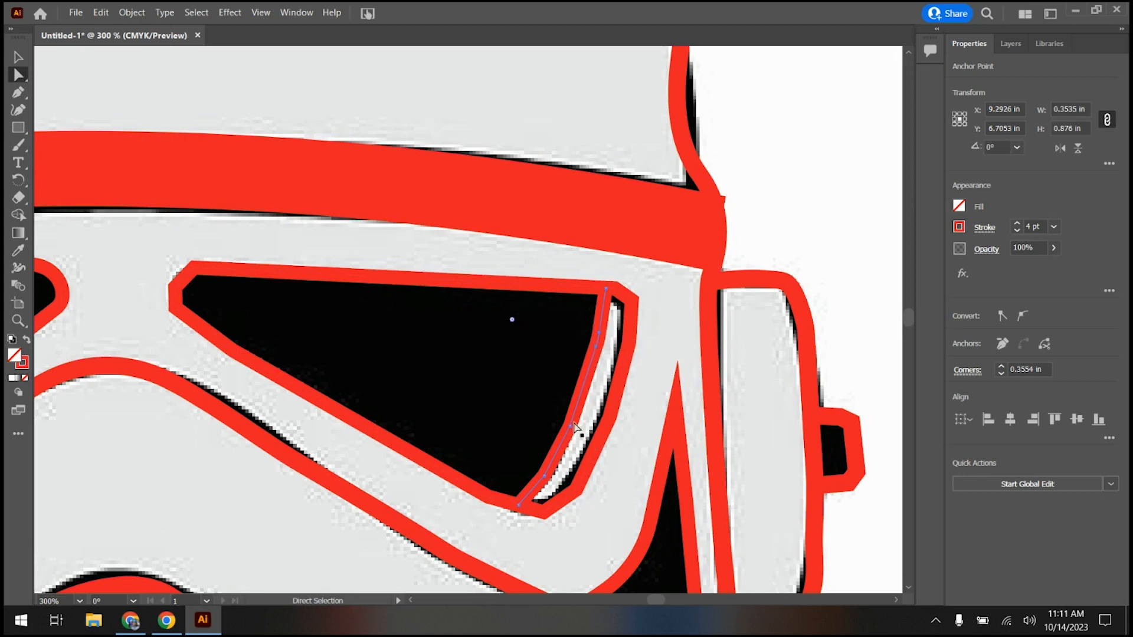
click(560, 424)
drag(556, 423, 268, 308)
click(543, 476)
Step: Round the right eye outline's top-left, left and lower-left corners
click(199, 278)
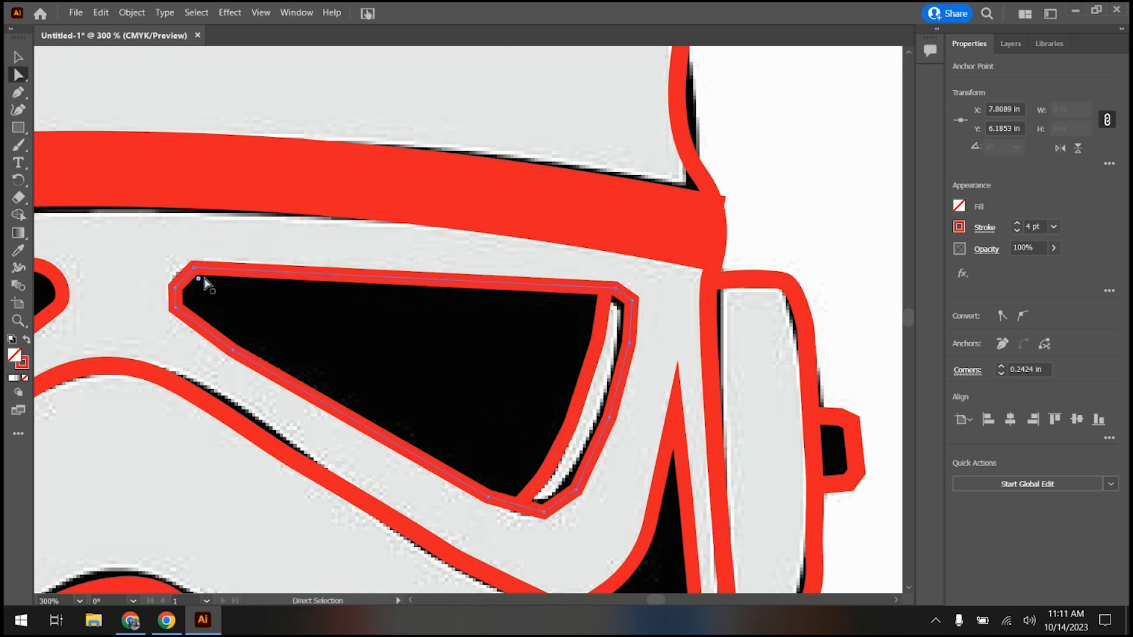
mouse_move(199, 279)
mouse_down()
mouse_move(215, 301)
mouse_move(188, 294)
mouse_move(191, 305)
mouse_move(203, 299)
mouse_up()
click(175, 288)
click(177, 308)
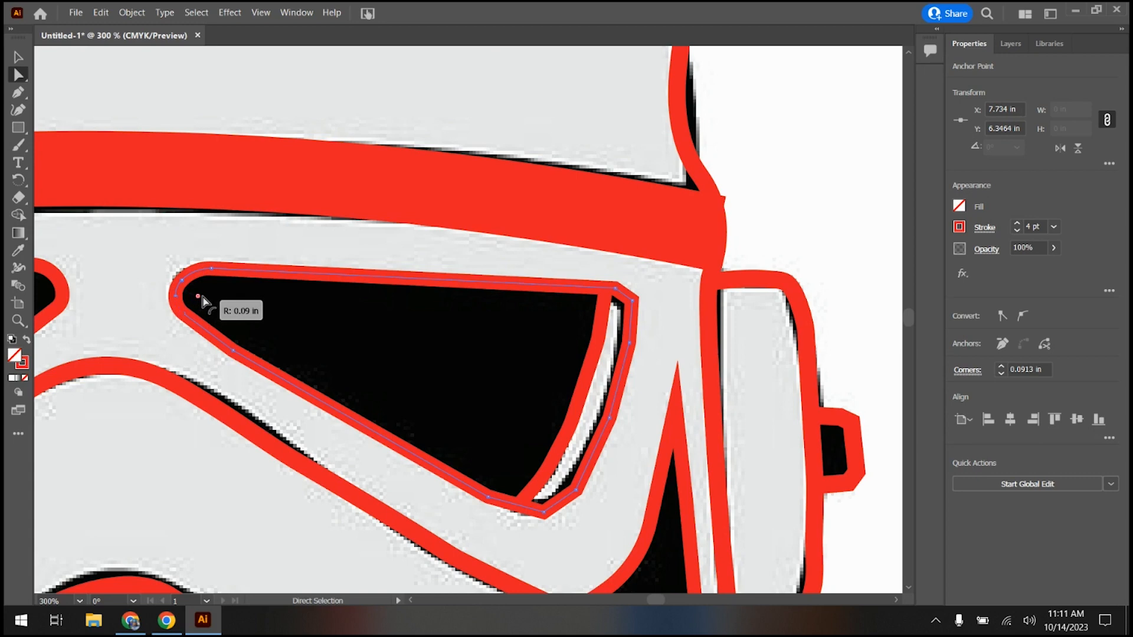
click(232, 330)
click(214, 336)
click(233, 350)
drag(240, 344, 519, 294)
Step: Round the outline's upper-right corners and its right-edge corner
click(618, 289)
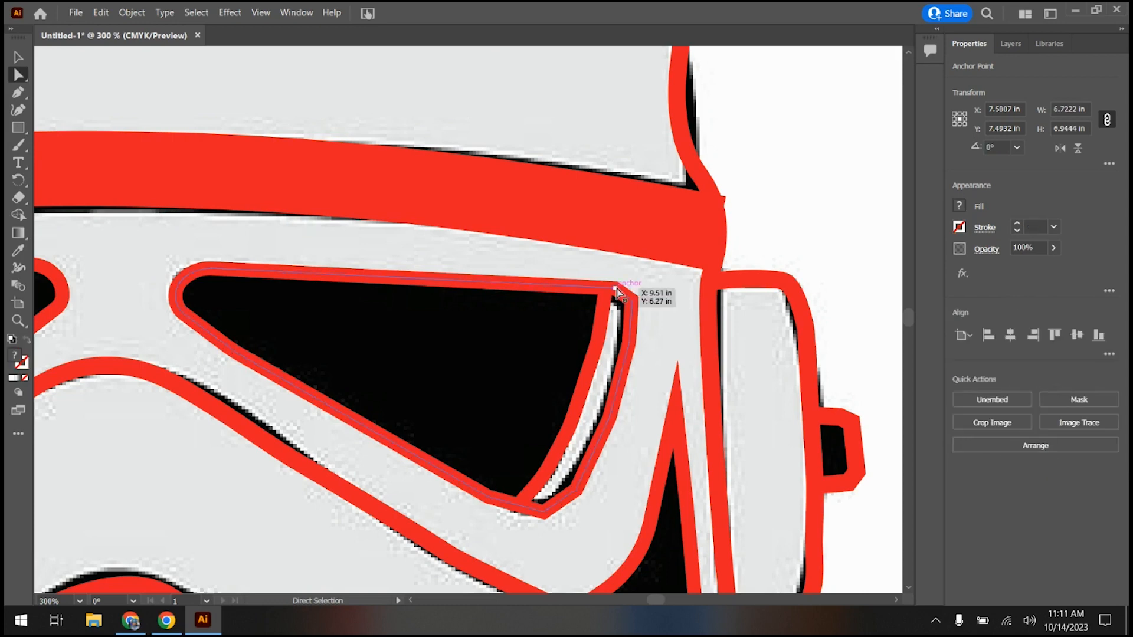
click(615, 289)
drag(611, 301, 621, 308)
click(626, 306)
drag(624, 308, 581, 332)
click(598, 413)
drag(599, 415, 564, 378)
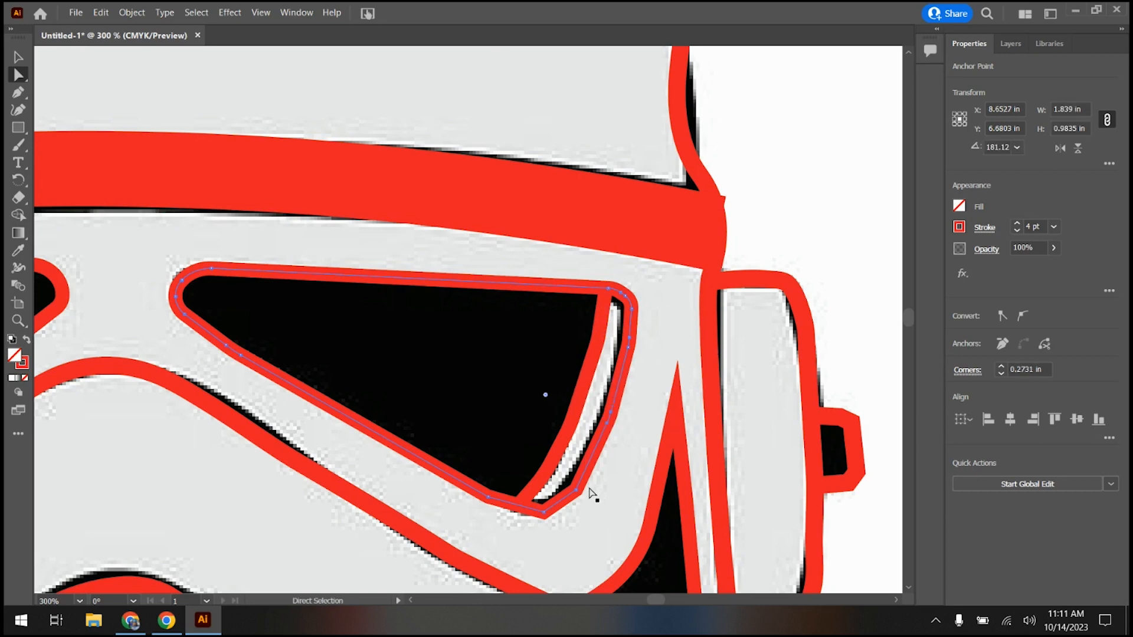
Step: Round the lower-right, bottom and lower-left corners of the right eye outline
drag(565, 484, 546, 449)
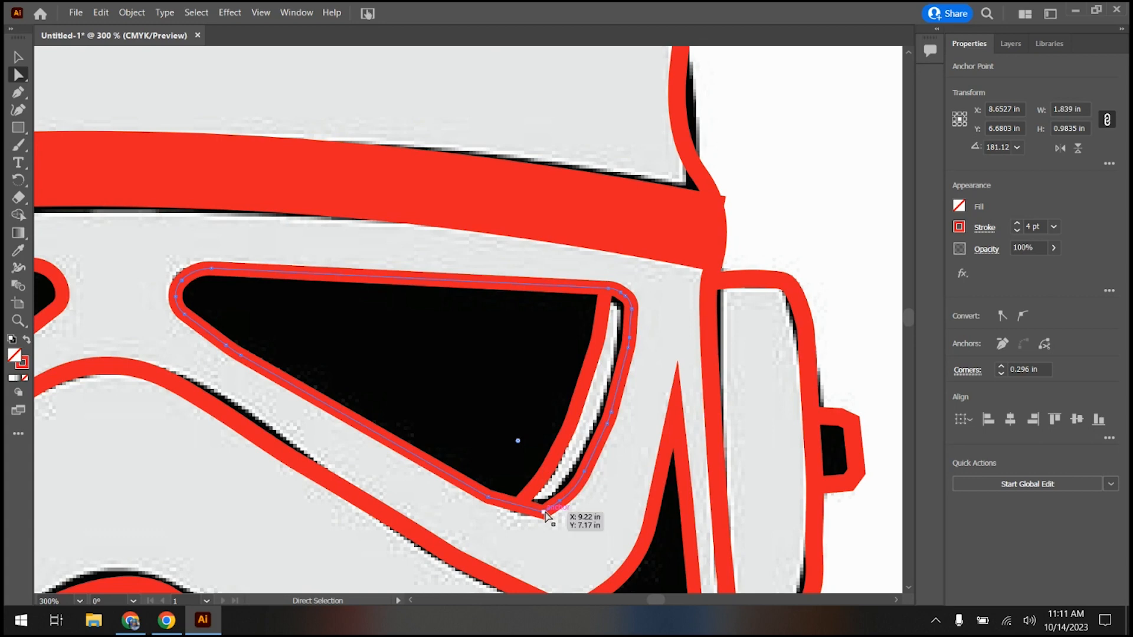
click(543, 514)
drag(539, 500, 520, 395)
click(492, 497)
click(489, 497)
Step: With the Curvature tool, start a curved outline beside the left mouth vent and trace down its right side
scroll(496, 390, down, 5)
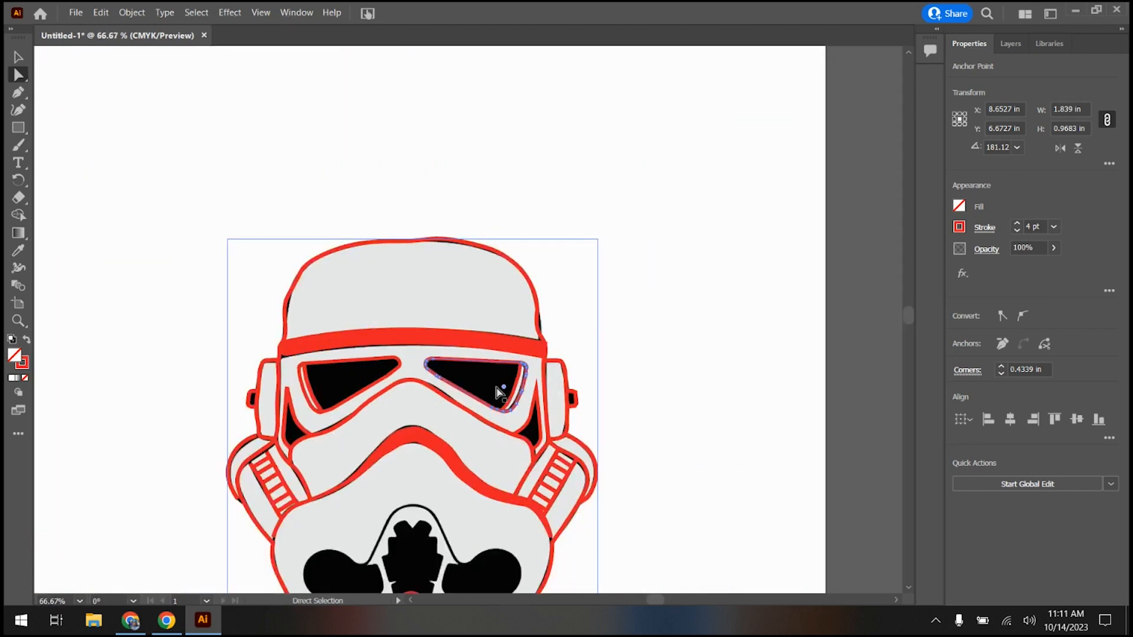
scroll(496, 390, down, 5)
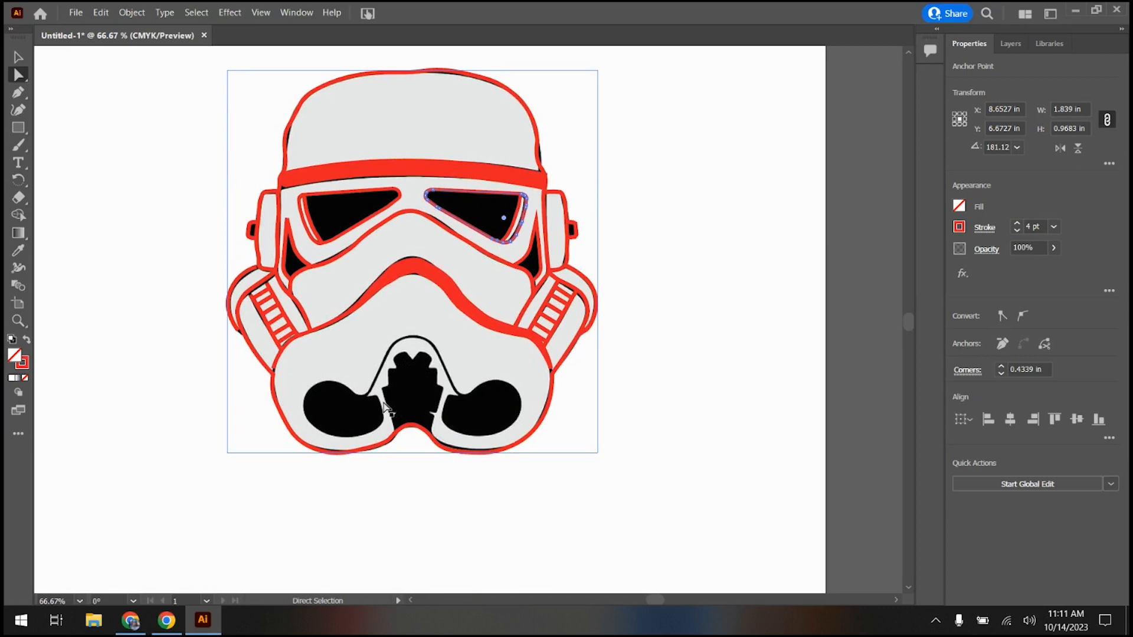
scroll(386, 407, up, 3)
scroll(377, 420, up, 1)
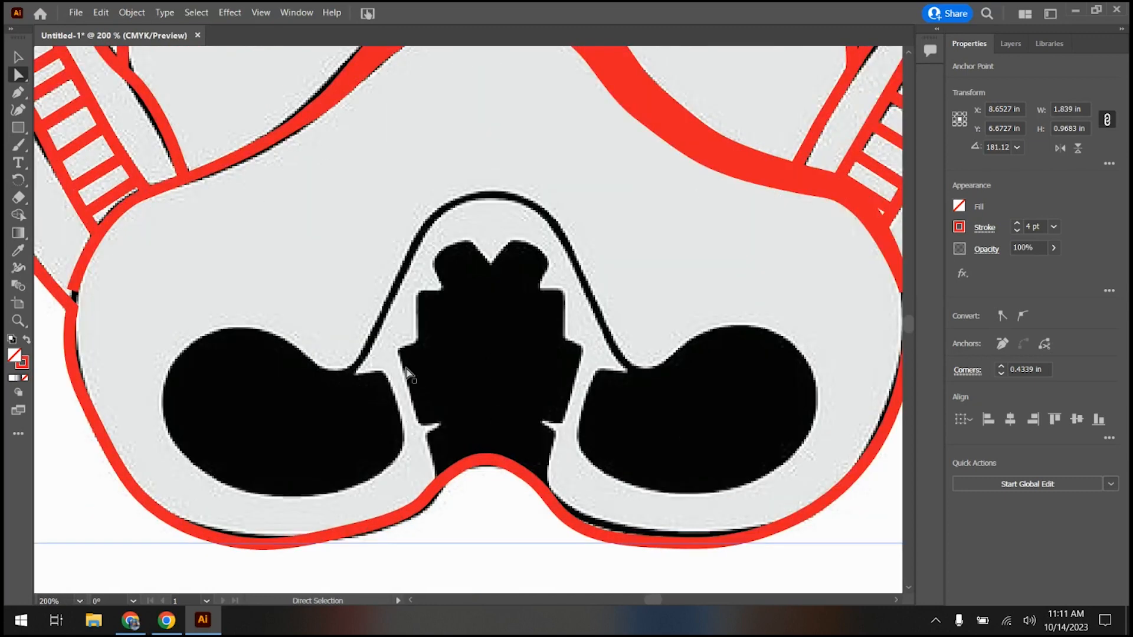
click(17, 112)
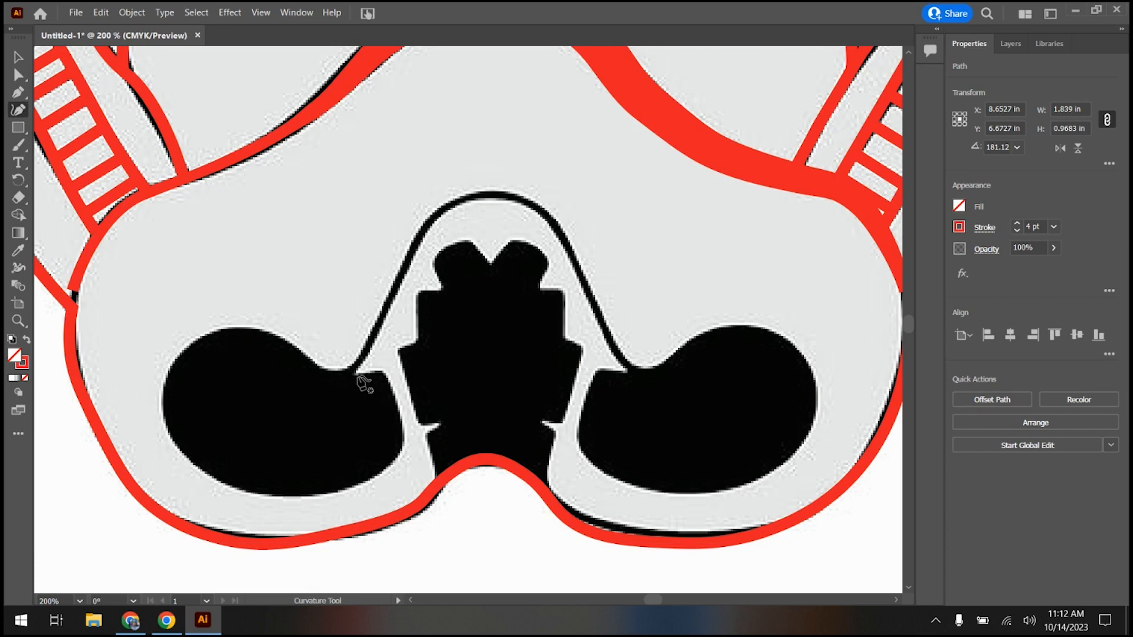
click(355, 375)
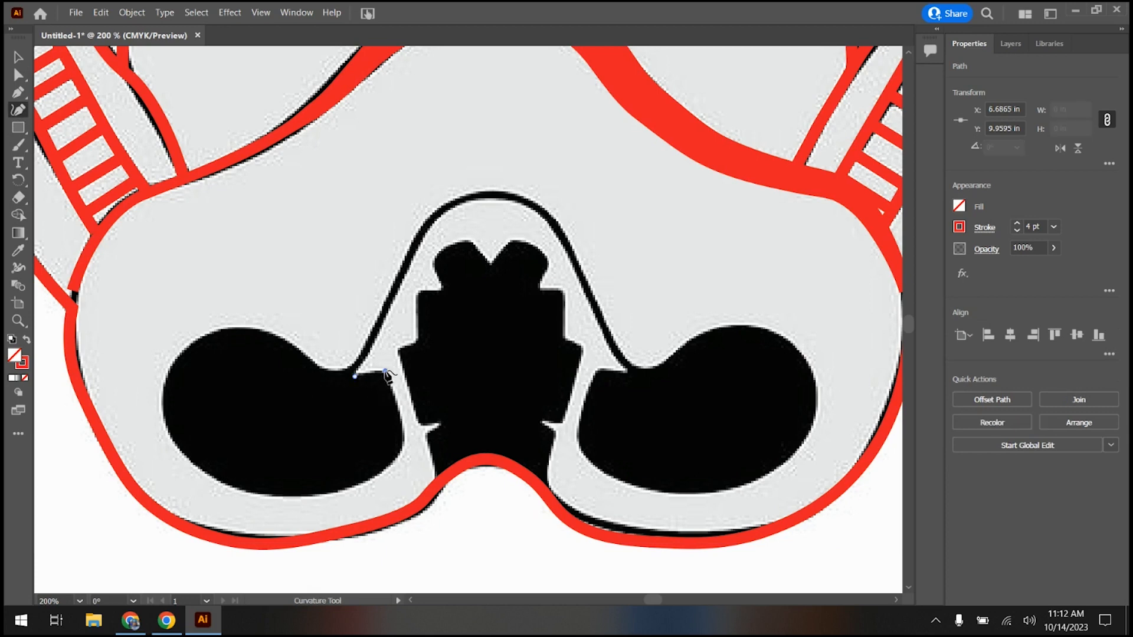
click(385, 371)
click(390, 378)
click(402, 426)
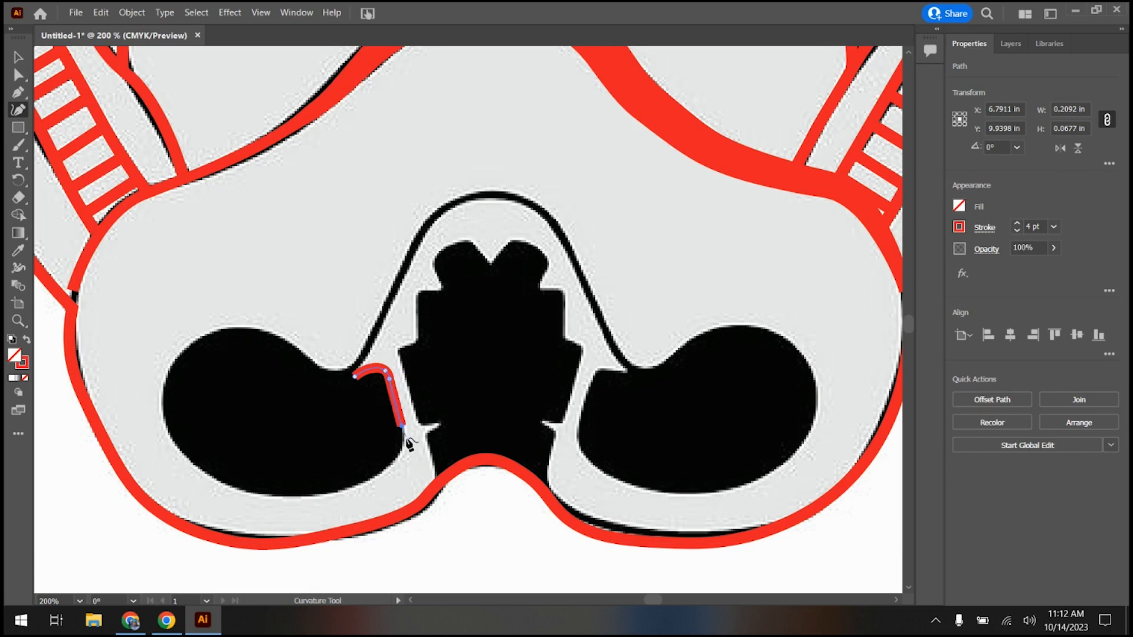
click(404, 442)
click(391, 461)
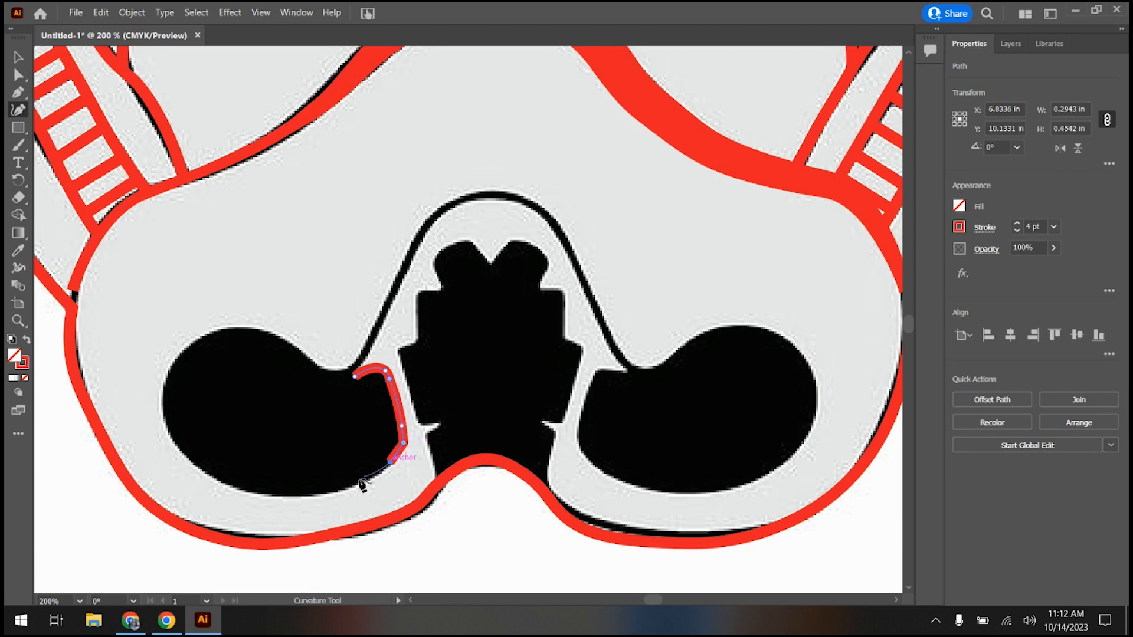
click(342, 490)
Step: Continue the outline along the vent's bottom edge, around its left end and across its upper edge
click(245, 491)
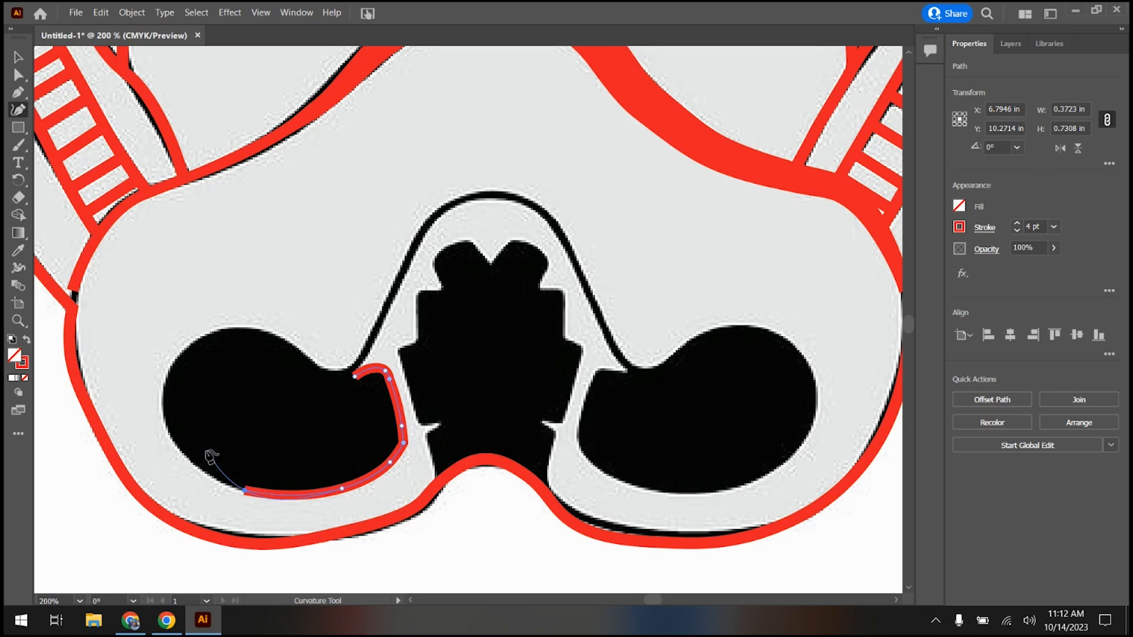
click(184, 454)
click(160, 407)
click(186, 352)
click(225, 327)
click(274, 336)
click(319, 371)
Step: Carry the outline up the black arc line and over its top
click(343, 373)
click(370, 336)
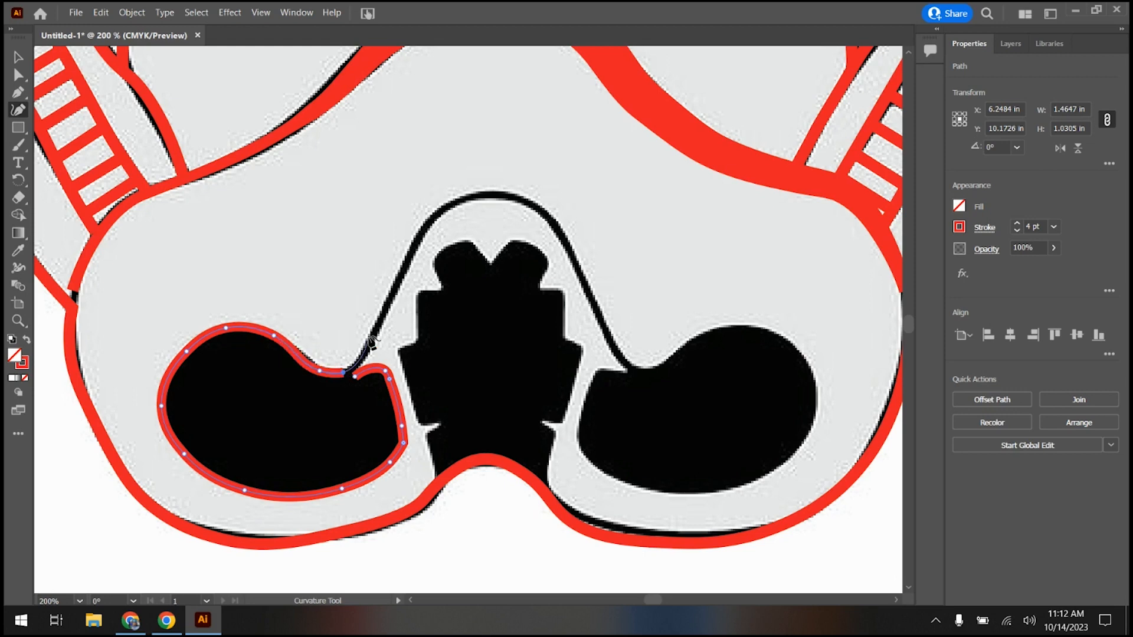
click(419, 238)
click(447, 207)
click(489, 193)
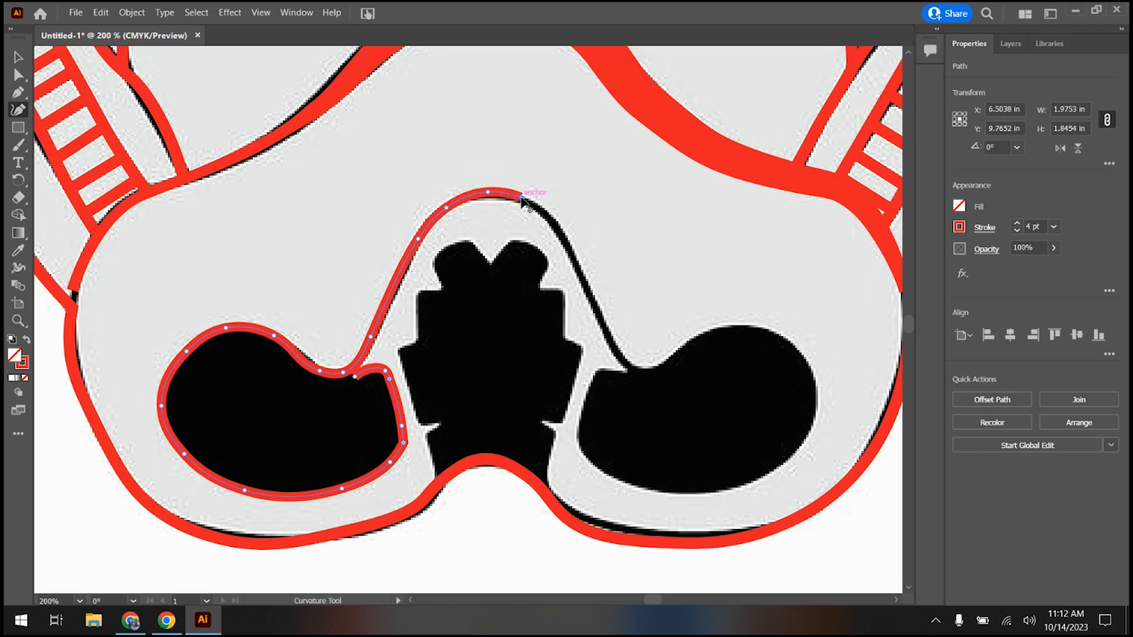
Step: Extend the red outline down the nose ridge and along the right opening's top edge
click(554, 217)
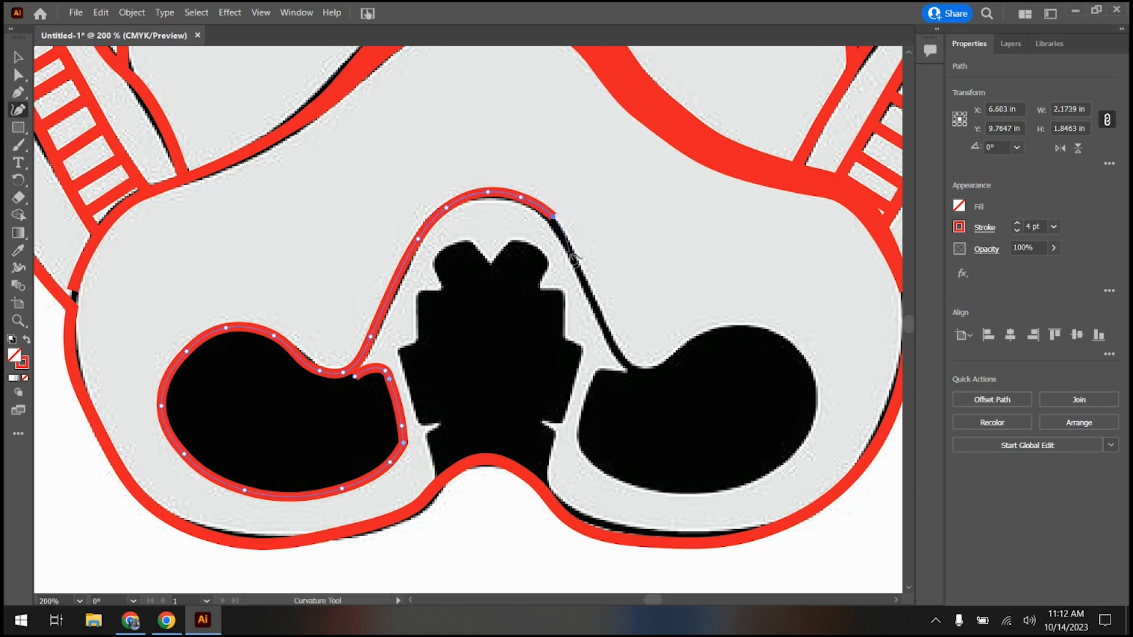
click(577, 269)
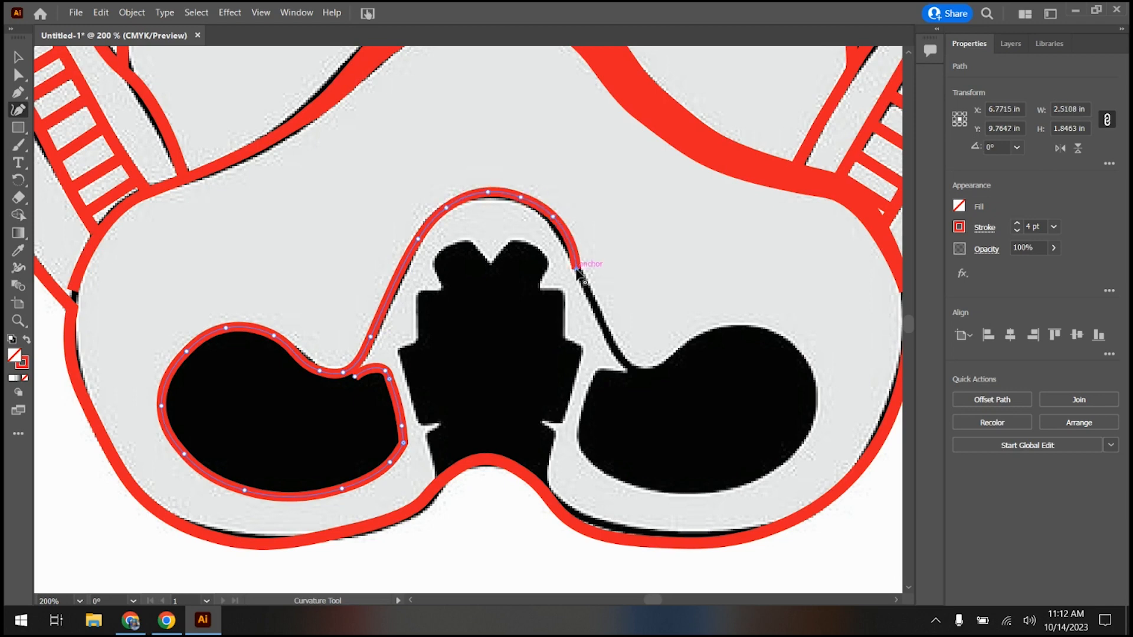
click(602, 323)
click(624, 356)
click(651, 369)
click(688, 342)
click(726, 327)
click(766, 331)
click(799, 354)
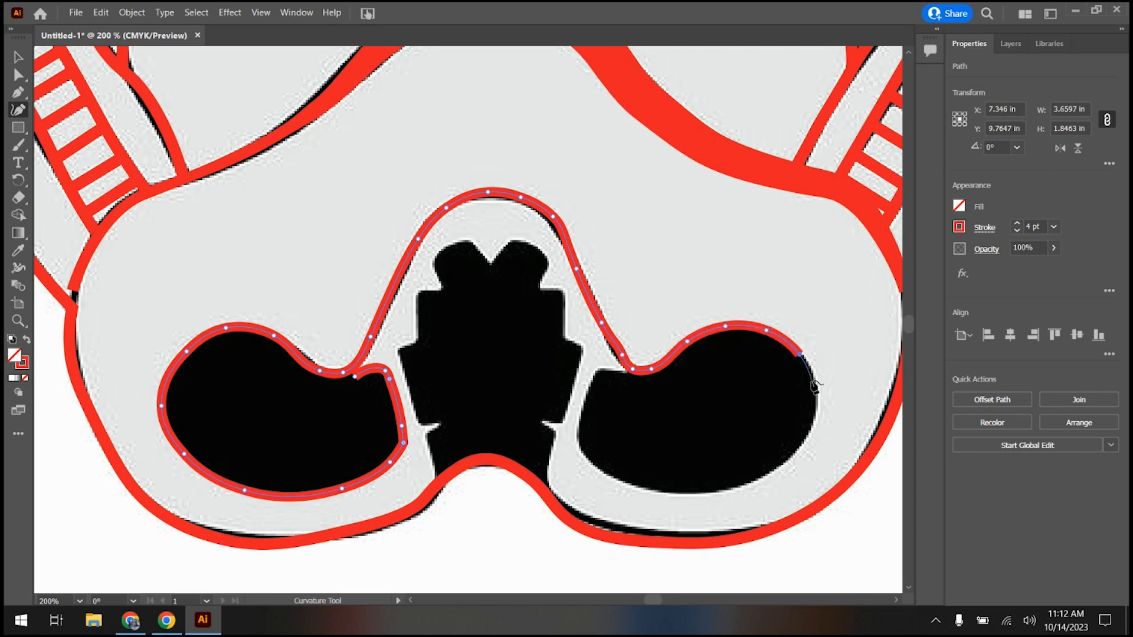
Step: Trace down the right opening's outer end, along its bottom and up its inner side
click(811, 421)
click(775, 467)
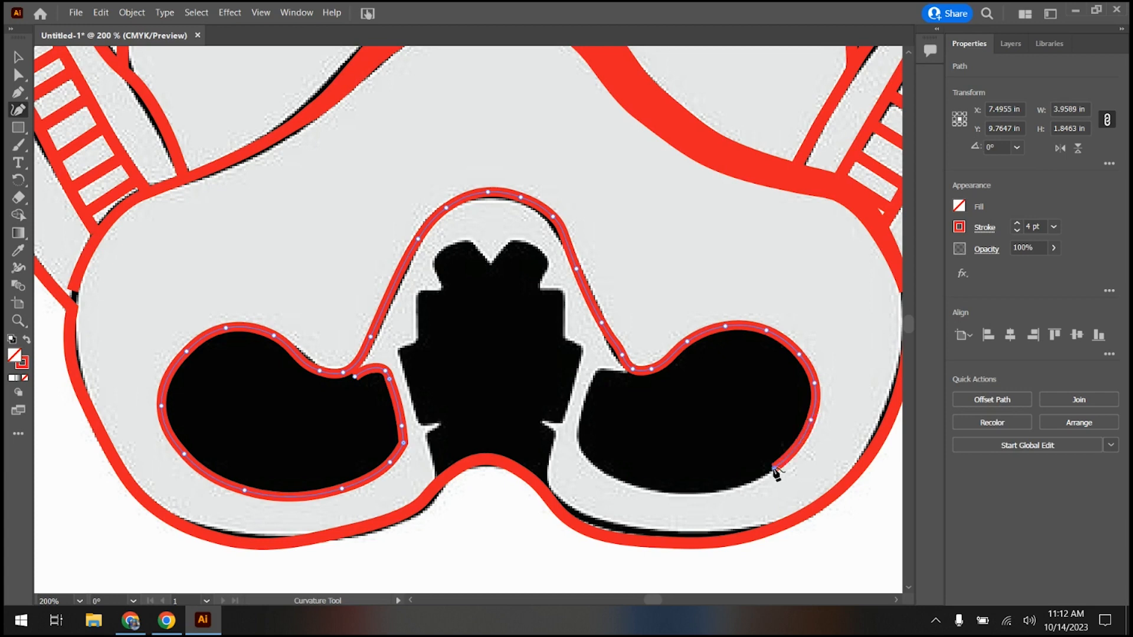
click(697, 496)
click(626, 487)
click(580, 451)
click(581, 432)
click(591, 389)
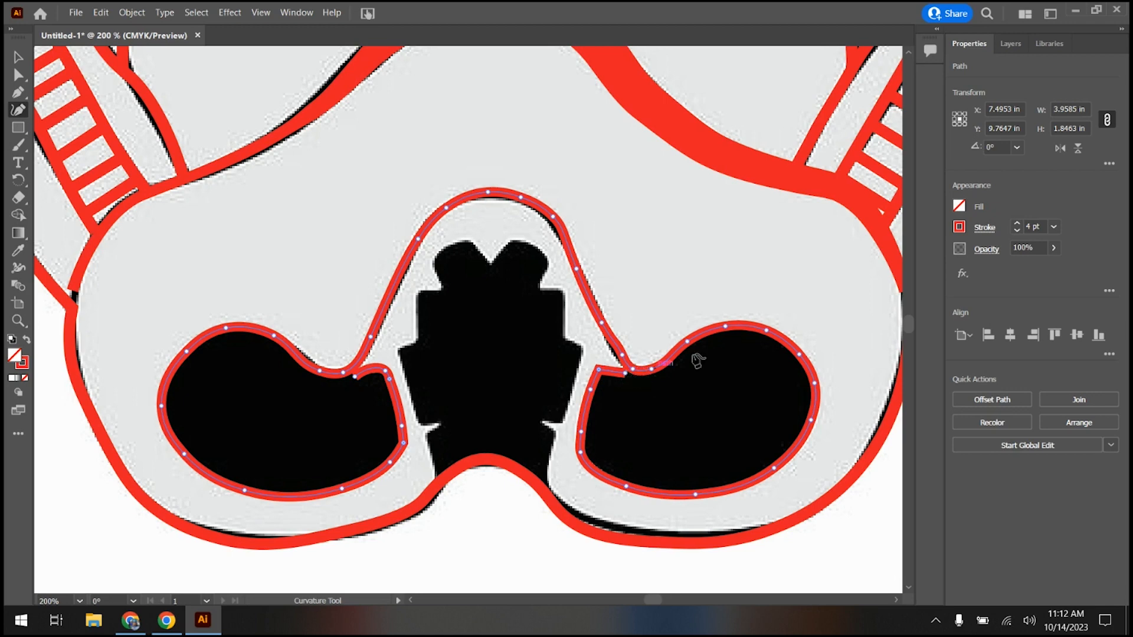
Step: Zoom in and nudge the junction anchors with Direct Selection so the open end joins the curve
key(ctrl+plus)
key(ctrl+plus)
key(ctrl+plus)
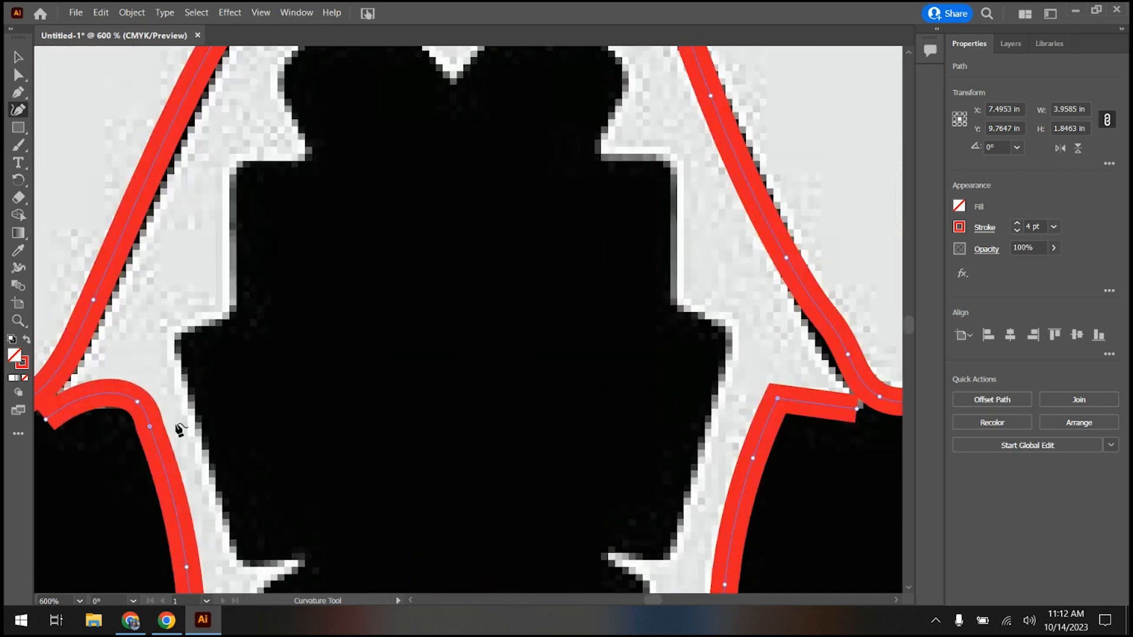
click(20, 75)
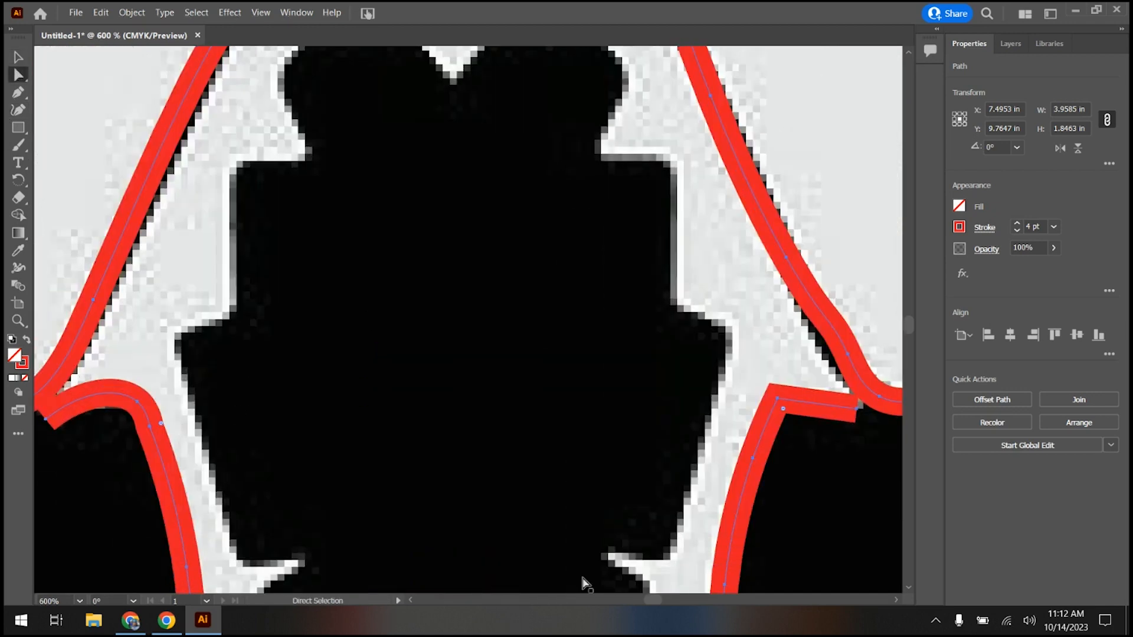
drag(409, 601, 410, 601)
click(298, 420)
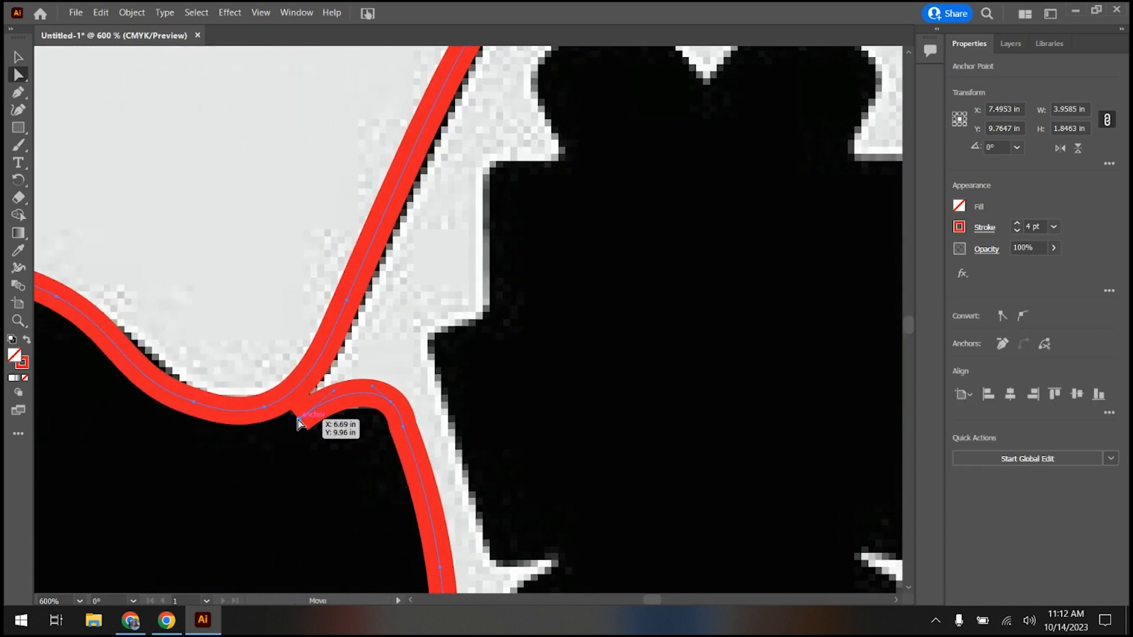
drag(299, 420, 260, 413)
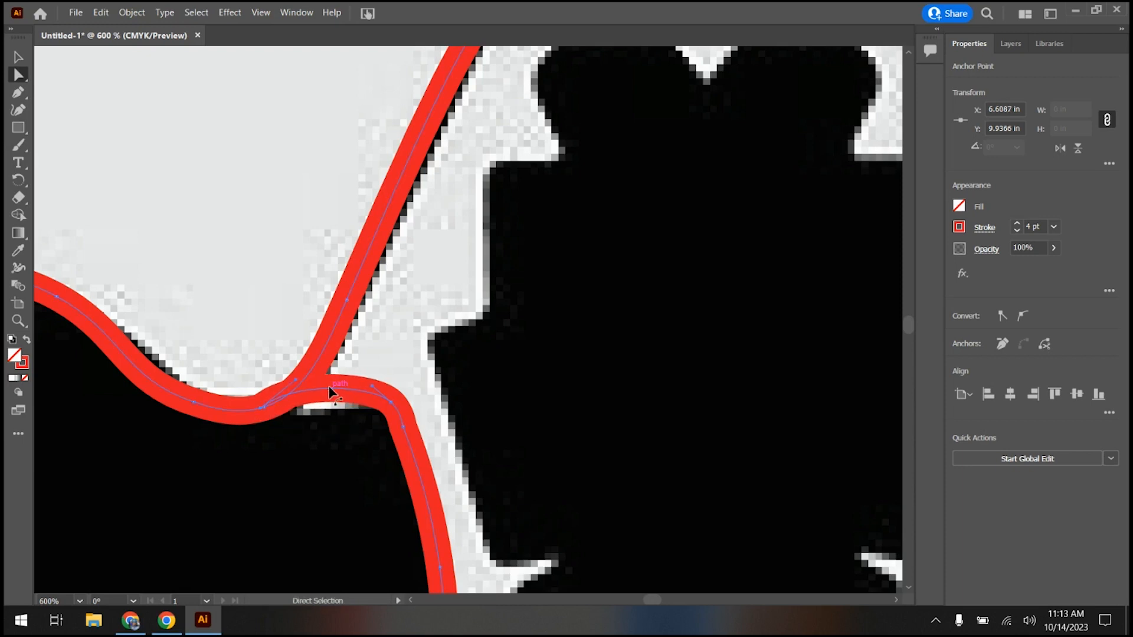
drag(327, 396, 328, 405)
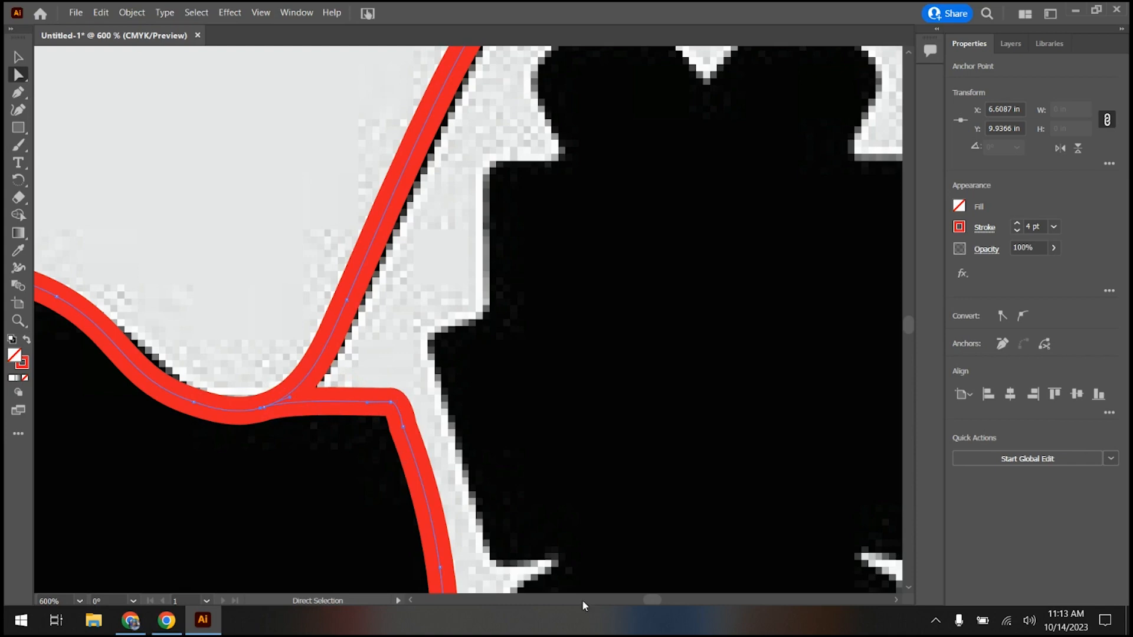
drag(653, 601, 656, 599)
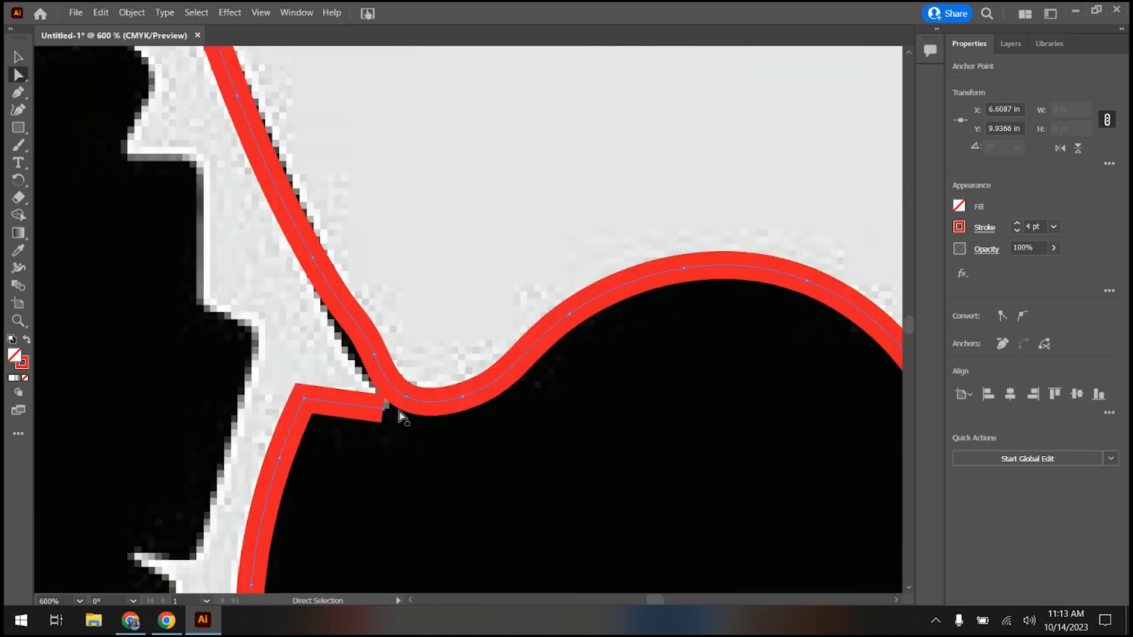
drag(384, 409, 420, 403)
Step: Zoom to fit, then with the Pen tool trace the vent's top notch, top-left lobe and upper left side
key(ctrl+1)
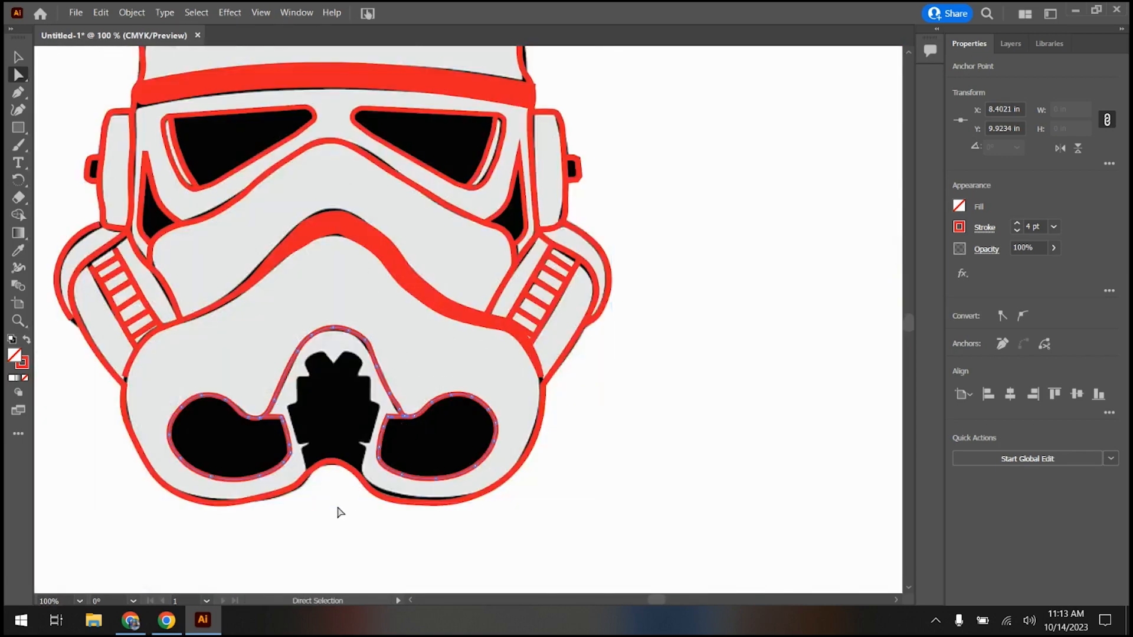
scroll(301, 537, down, 2)
scroll(301, 537, up, 1)
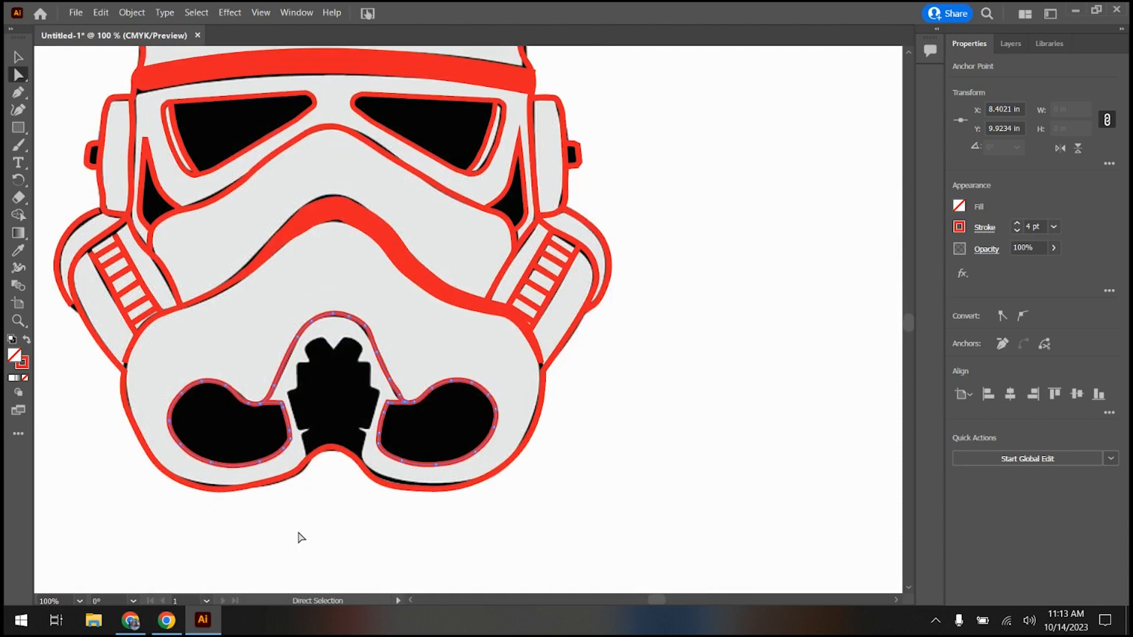
scroll(301, 537, up, 1)
scroll(299, 536, up, 2)
scroll(342, 397, up, 2)
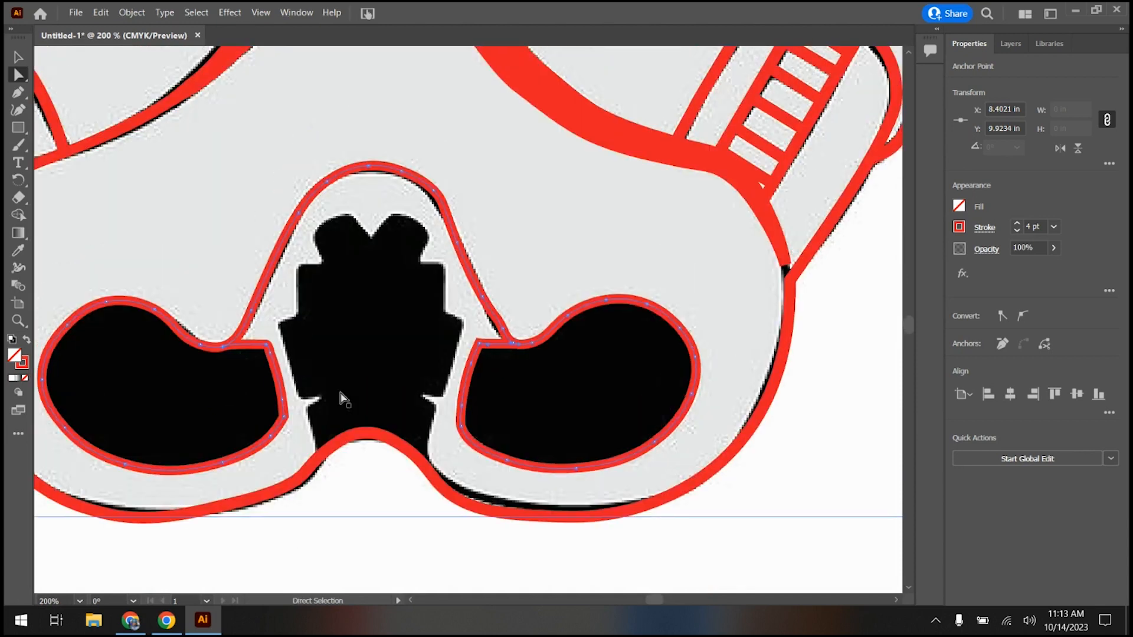
key(p)
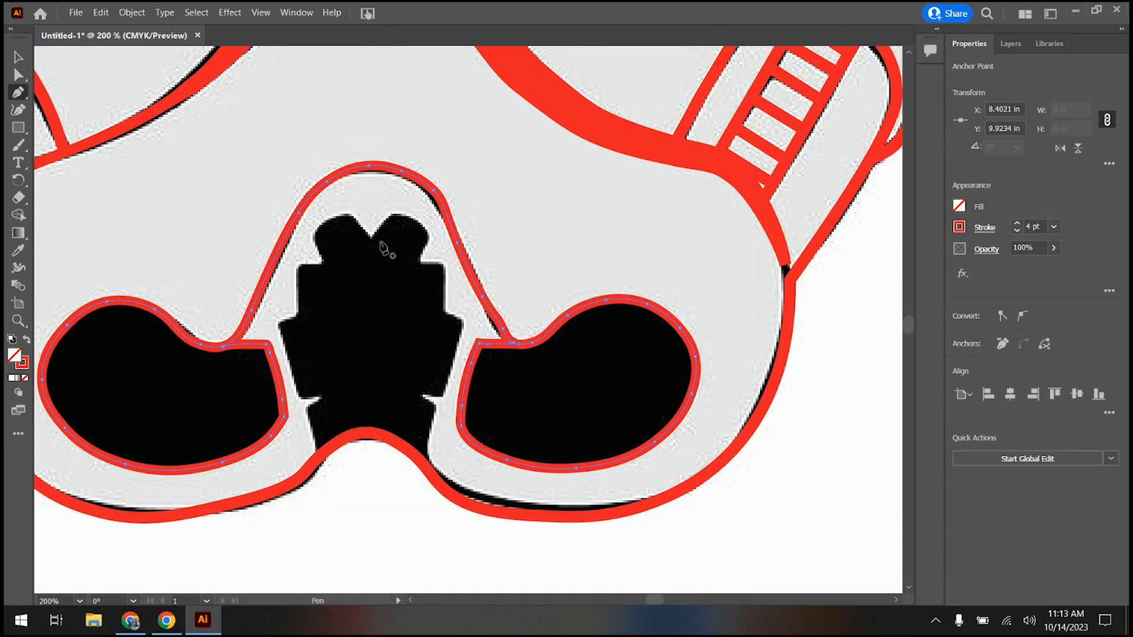
click(371, 238)
click(353, 214)
click(339, 214)
click(312, 232)
click(323, 261)
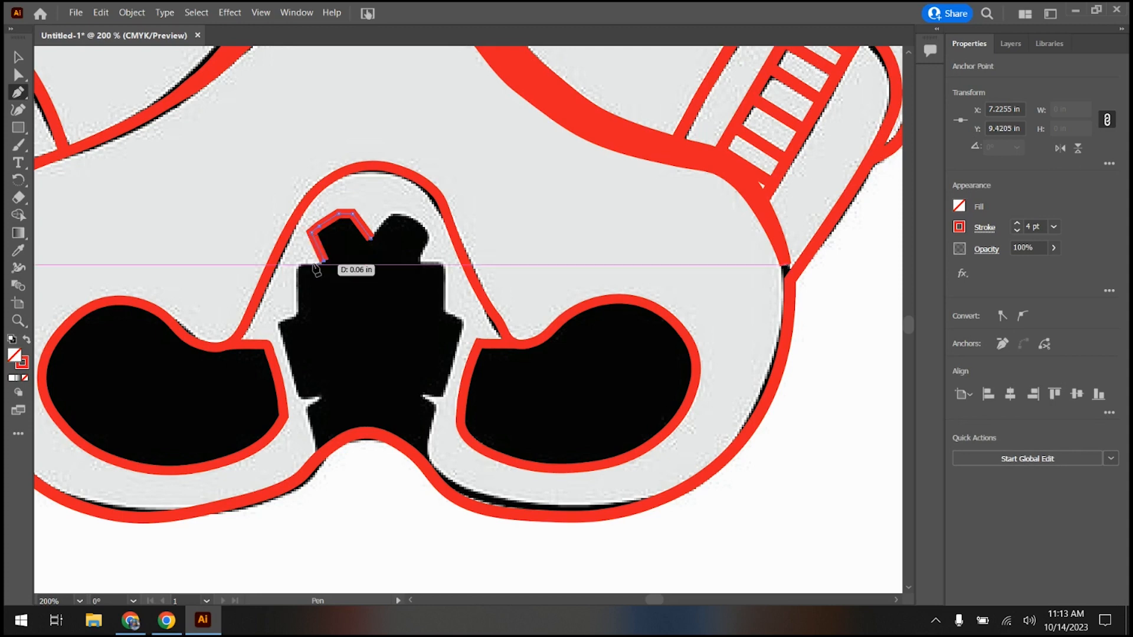
click(299, 265)
click(299, 318)
Step: Continue the angular outline over the left steps and lower notch down to the chin curve
click(278, 322)
click(297, 395)
click(322, 390)
click(327, 406)
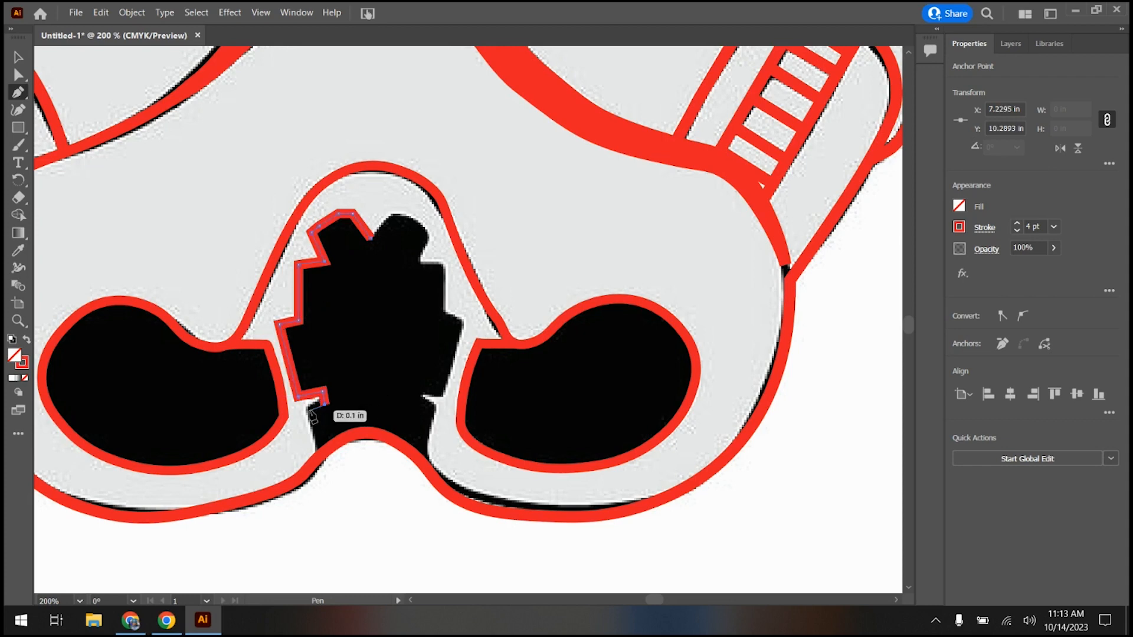
click(308, 410)
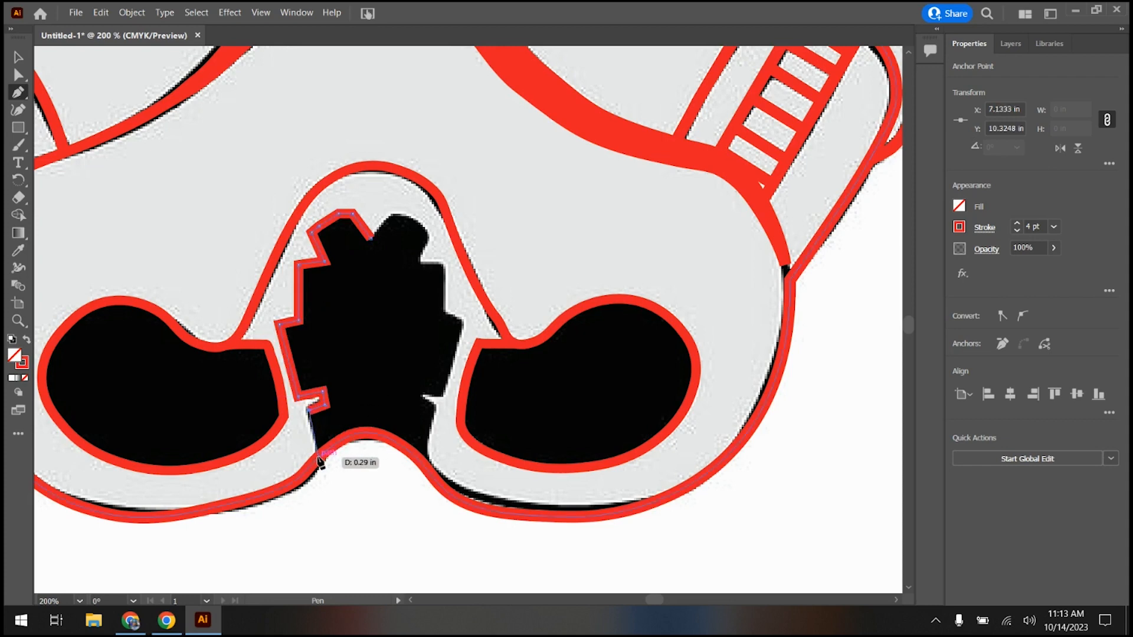
click(318, 456)
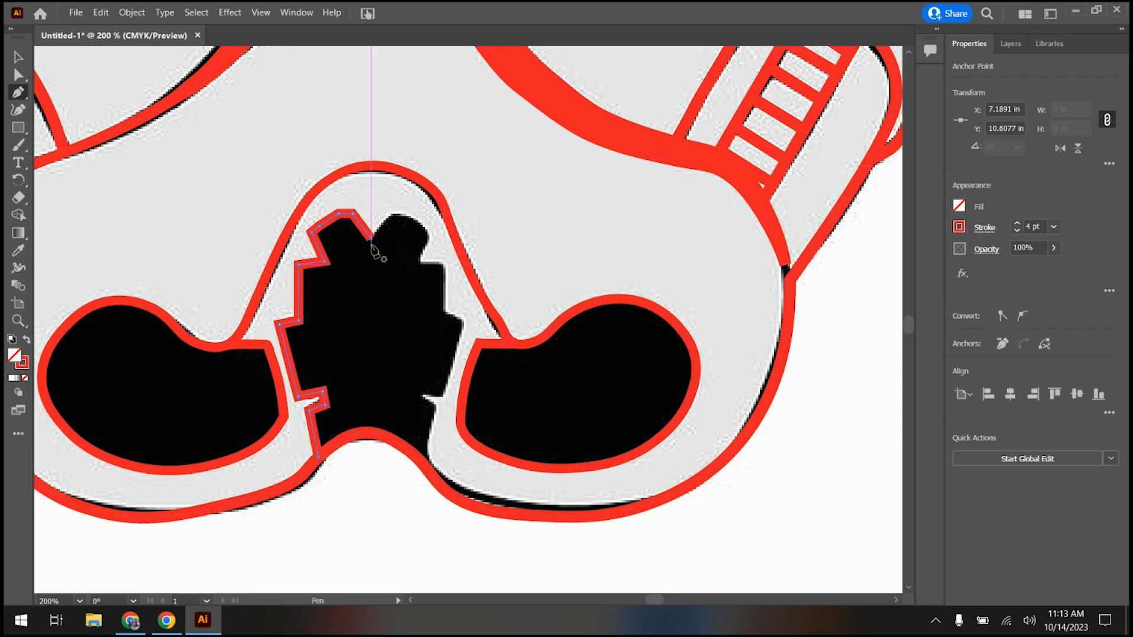
Step: Start the right half at the top notch, tracing the top-right lobe, right side and step
click(371, 239)
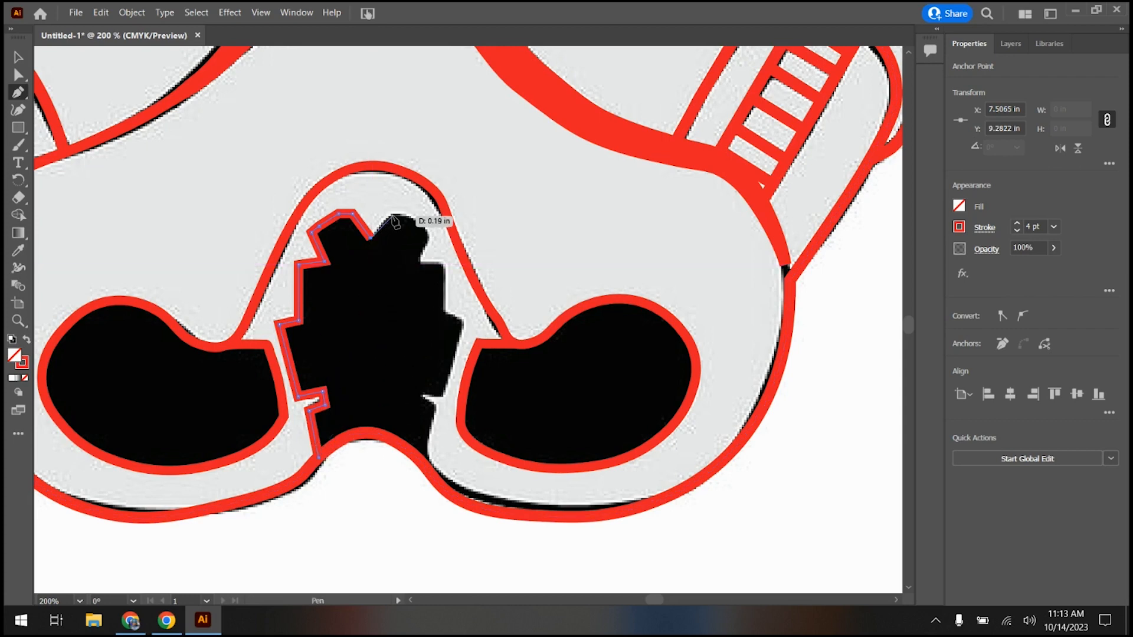
click(390, 215)
click(402, 212)
click(418, 221)
click(430, 235)
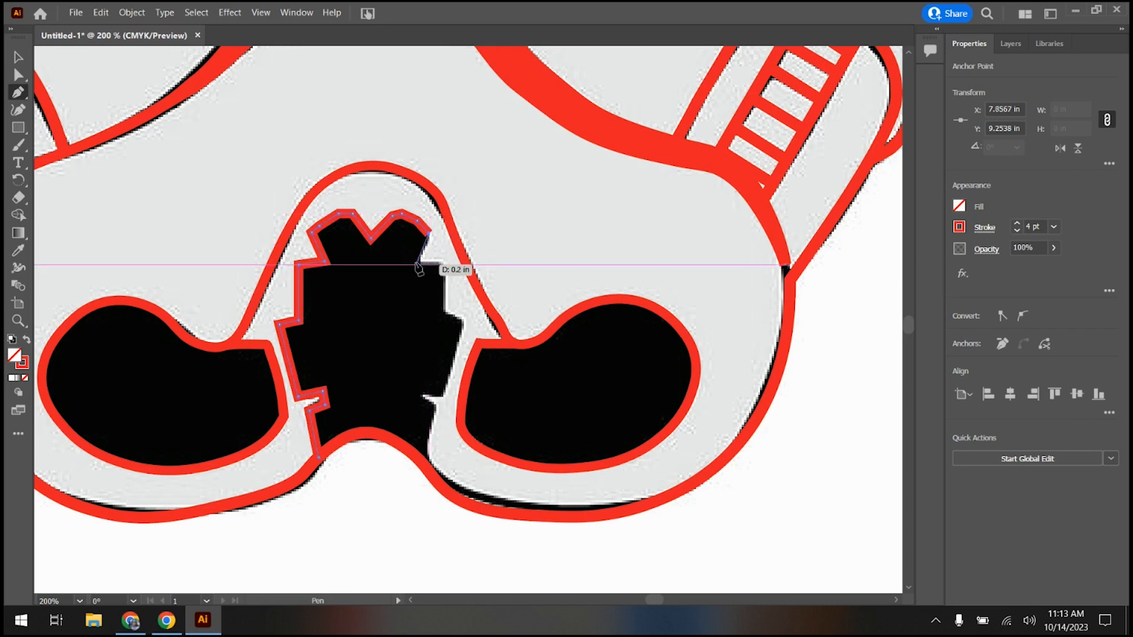
click(445, 265)
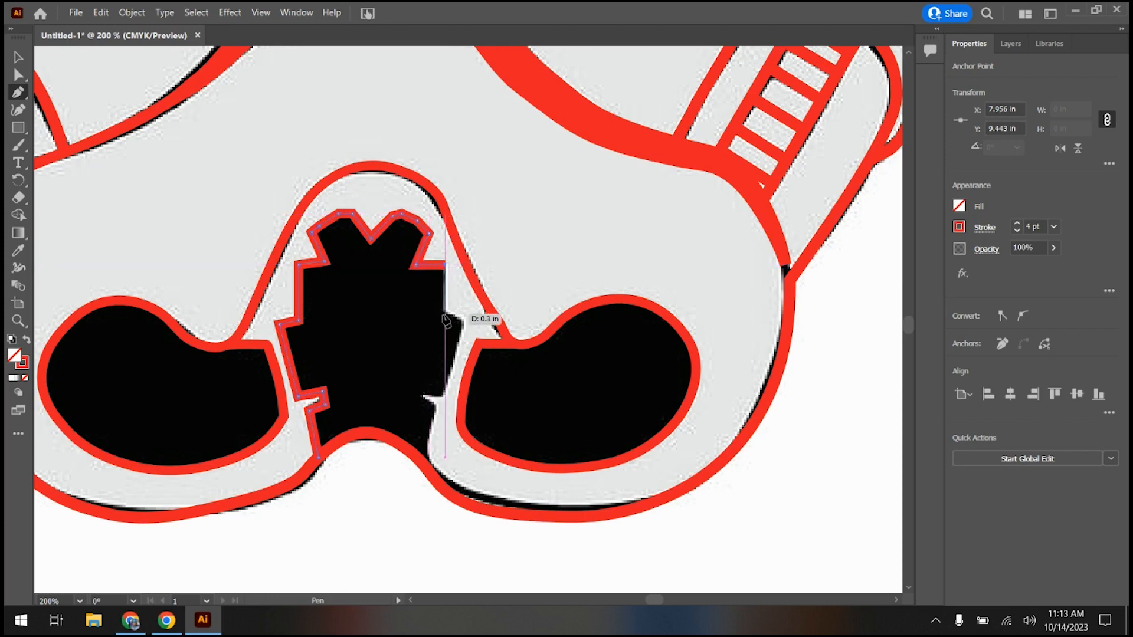
click(447, 315)
click(464, 323)
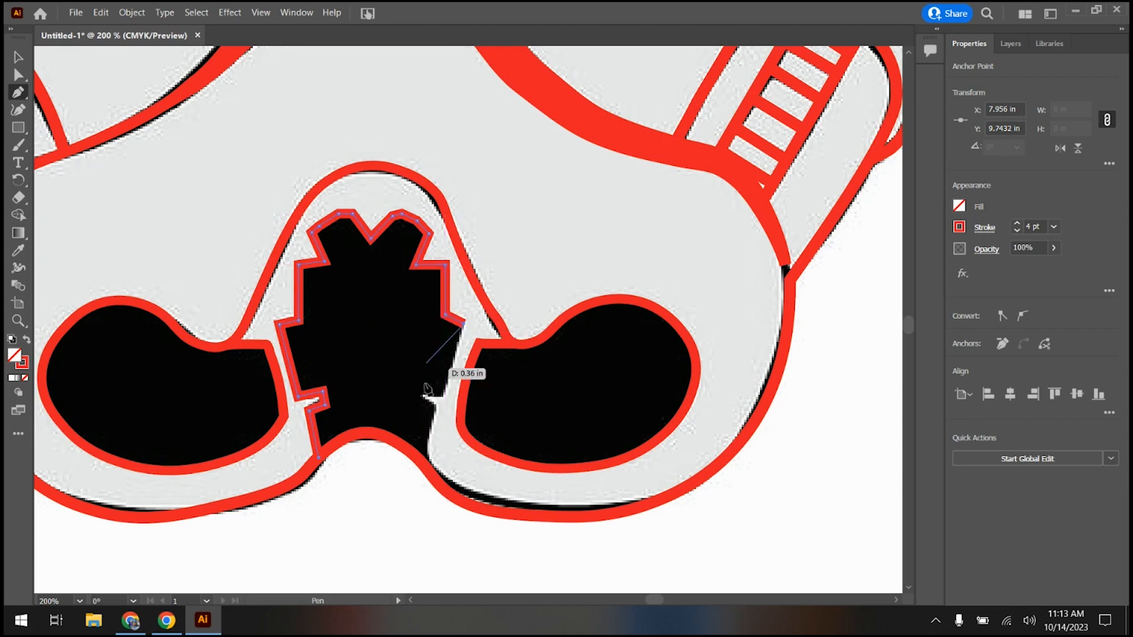
Step: Finish the right side through the lower right notch down to the chin curve
click(446, 391)
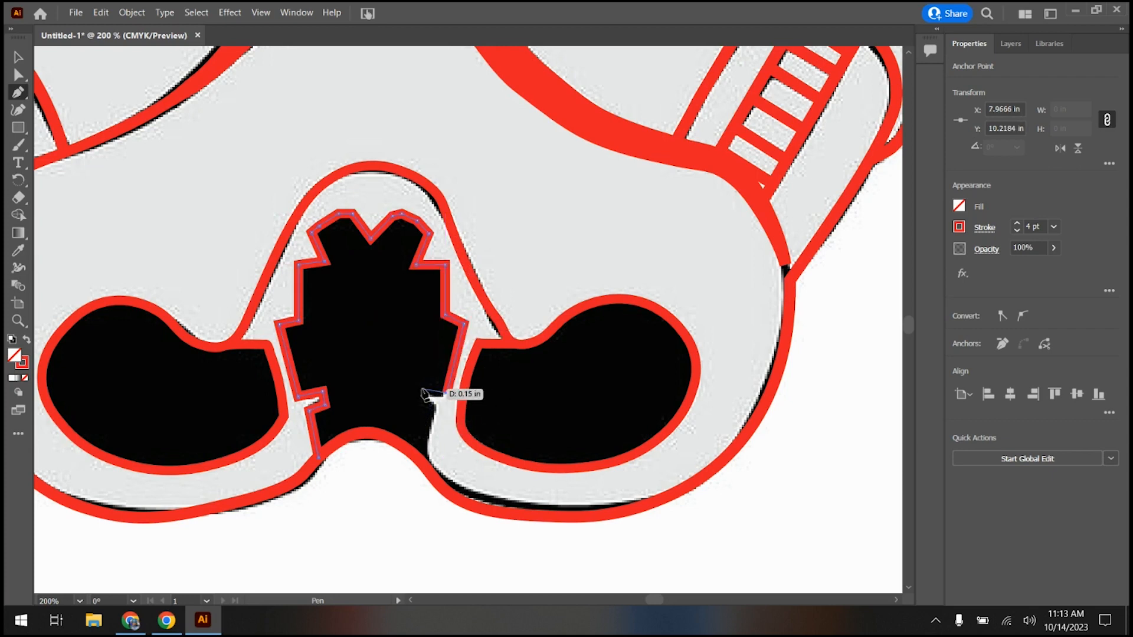
click(422, 389)
click(418, 400)
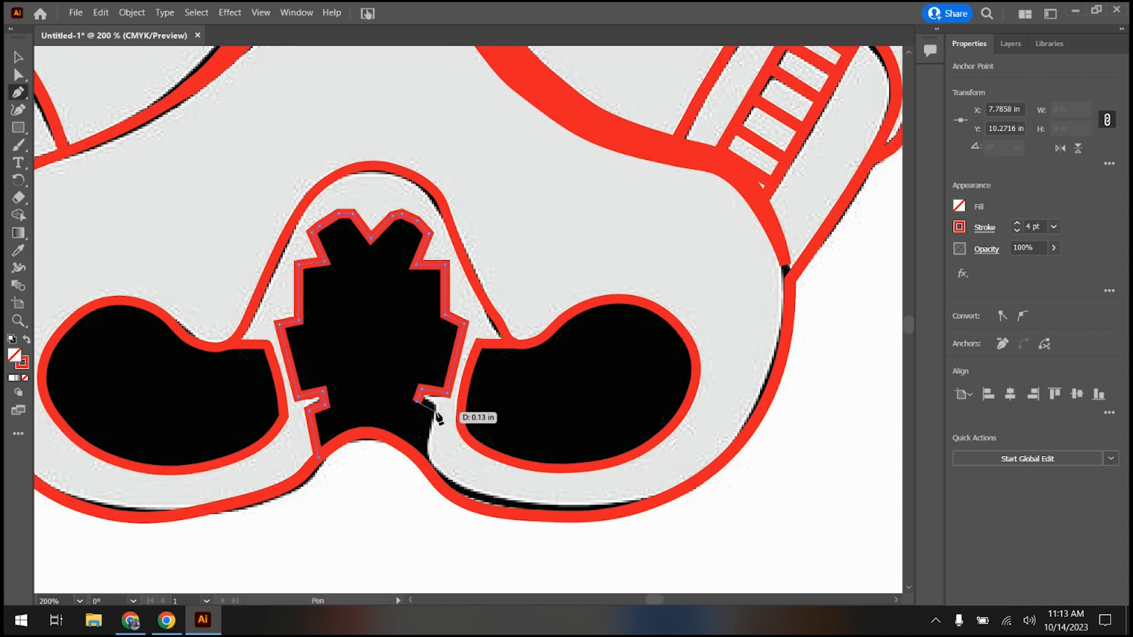
click(436, 406)
click(429, 444)
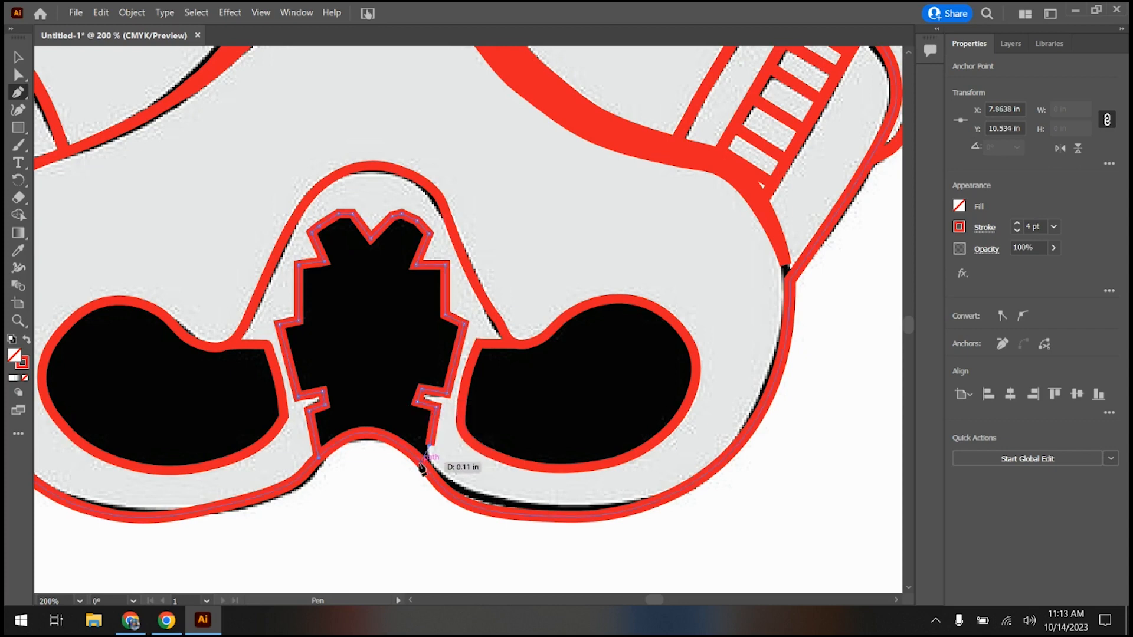
click(421, 462)
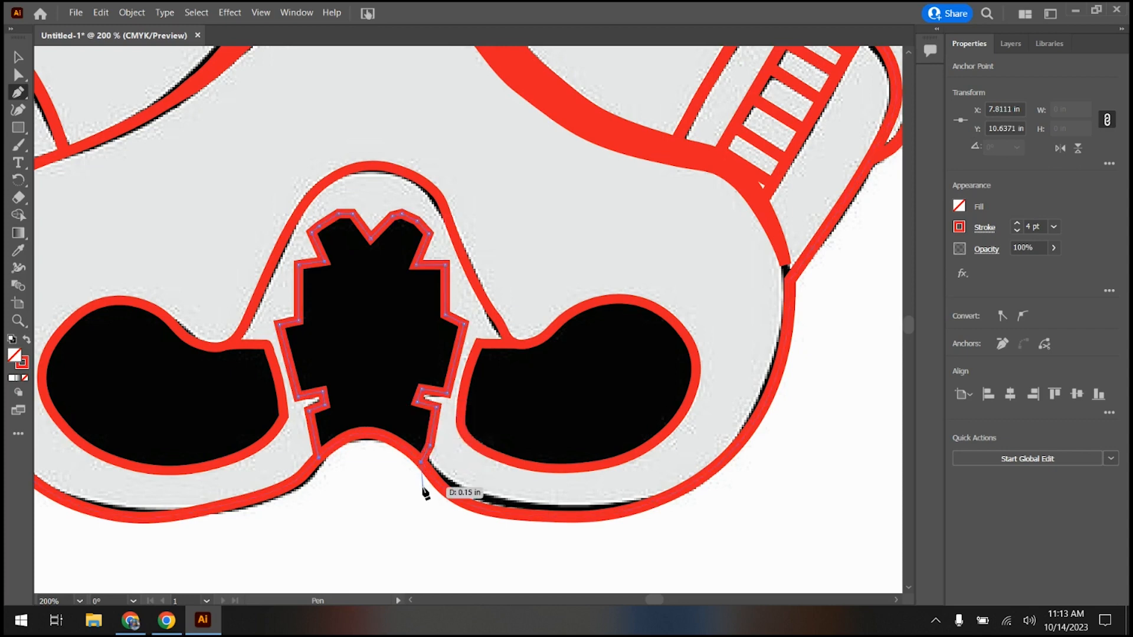
Step: Delete the <Image> reference item from Layer 1 in the Layers panel
scroll(401, 506, down, 3)
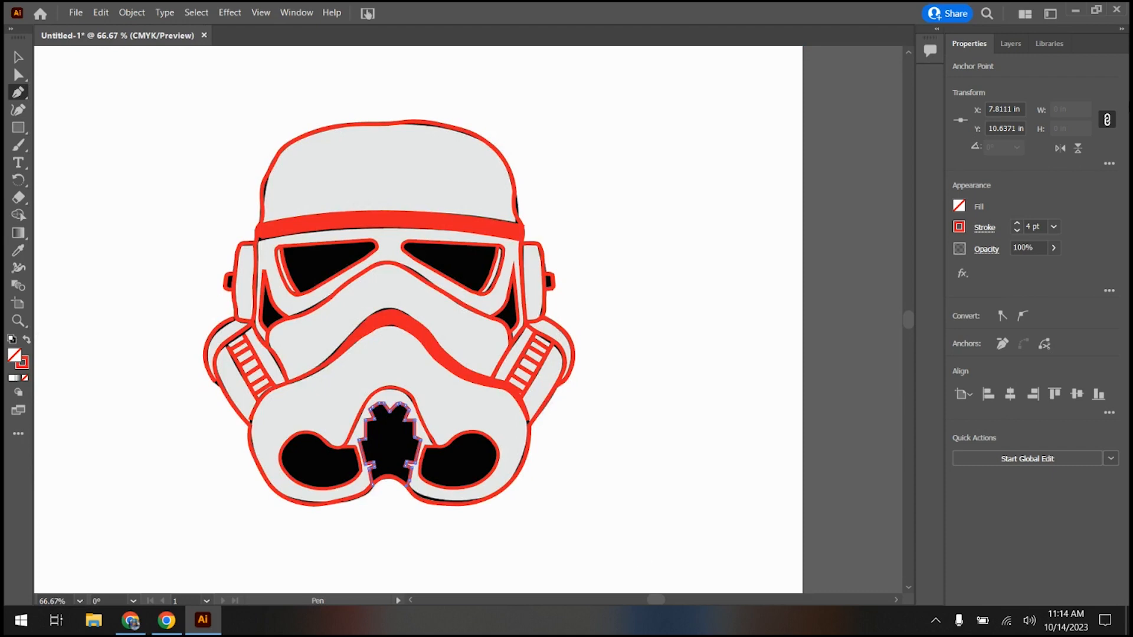
click(1012, 43)
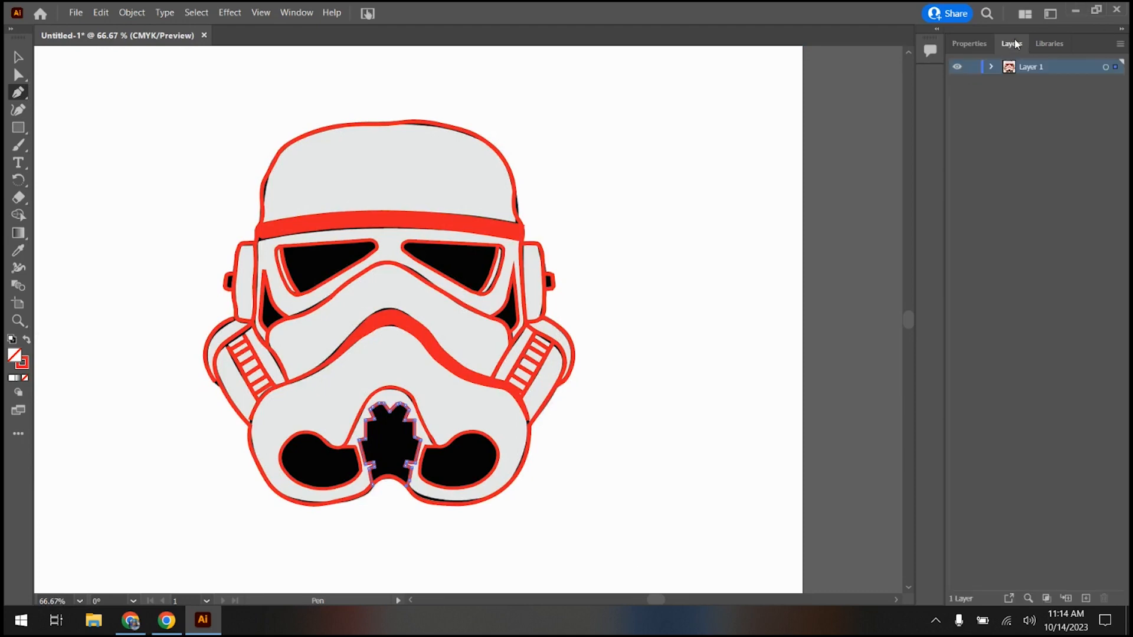
click(991, 67)
scroll(995, 323, down, 10)
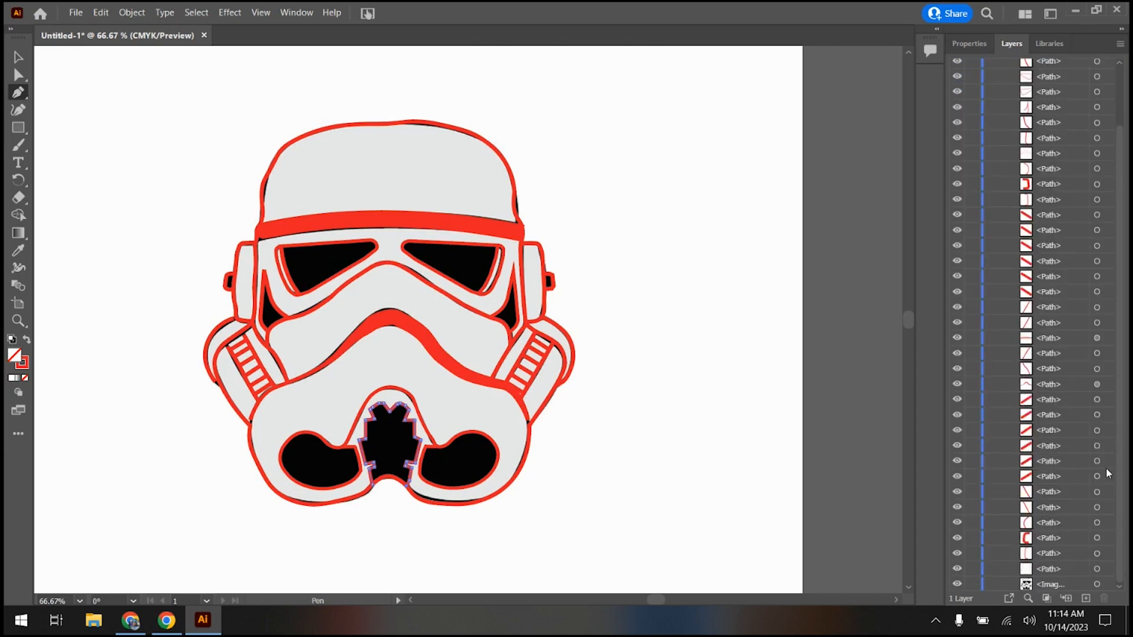
click(1053, 587)
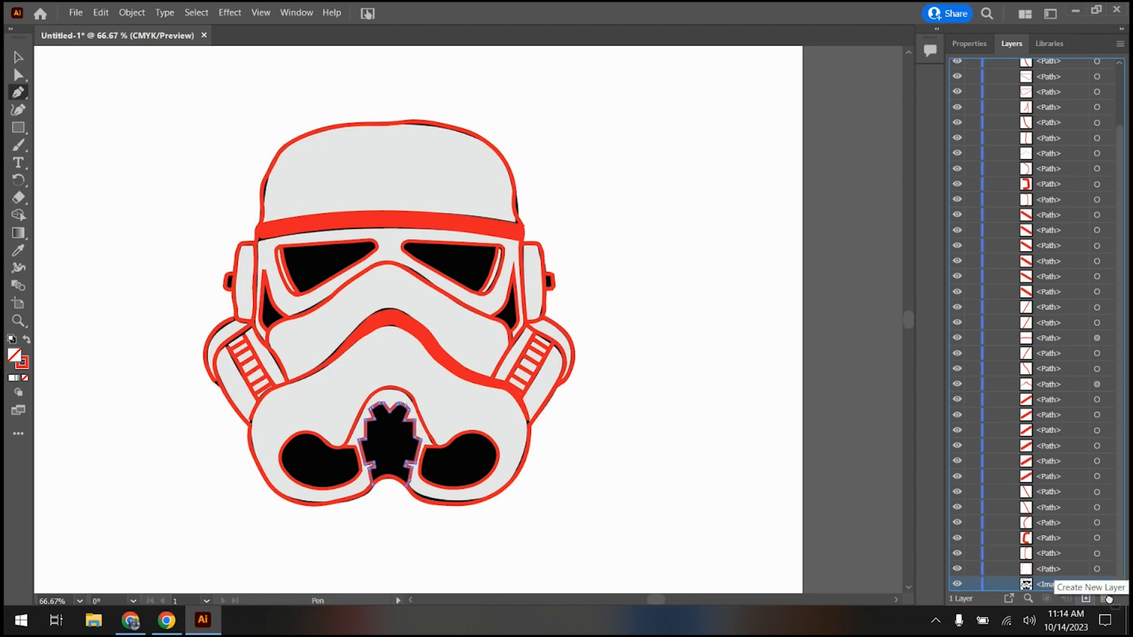
click(1106, 599)
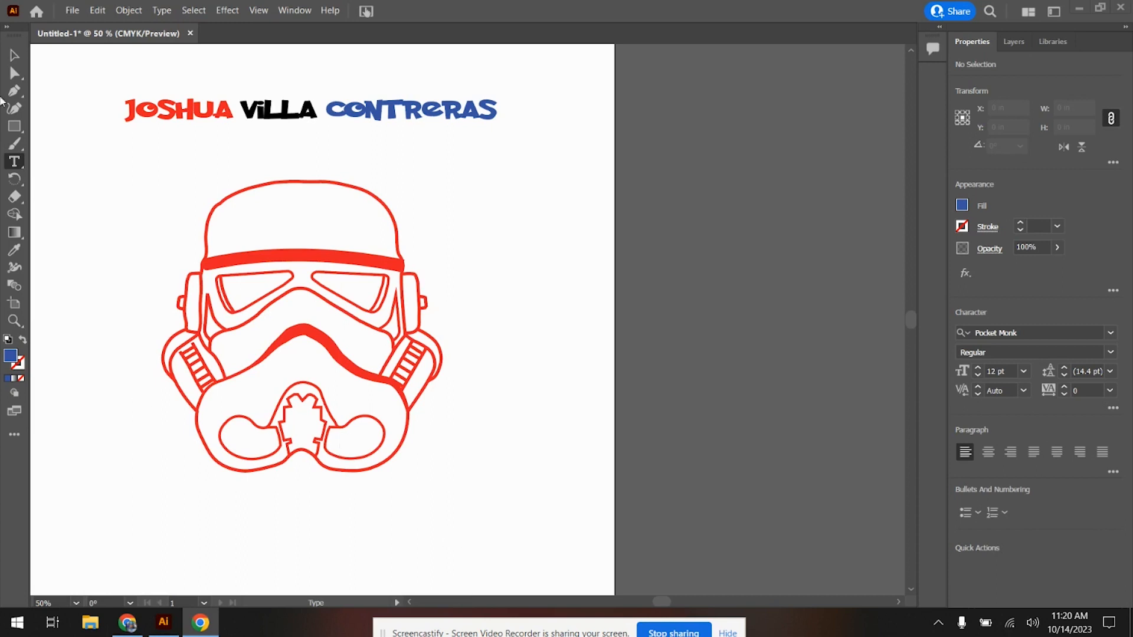
Step: Move the name text off the artboard onto the pasteboard to the right
key(v)
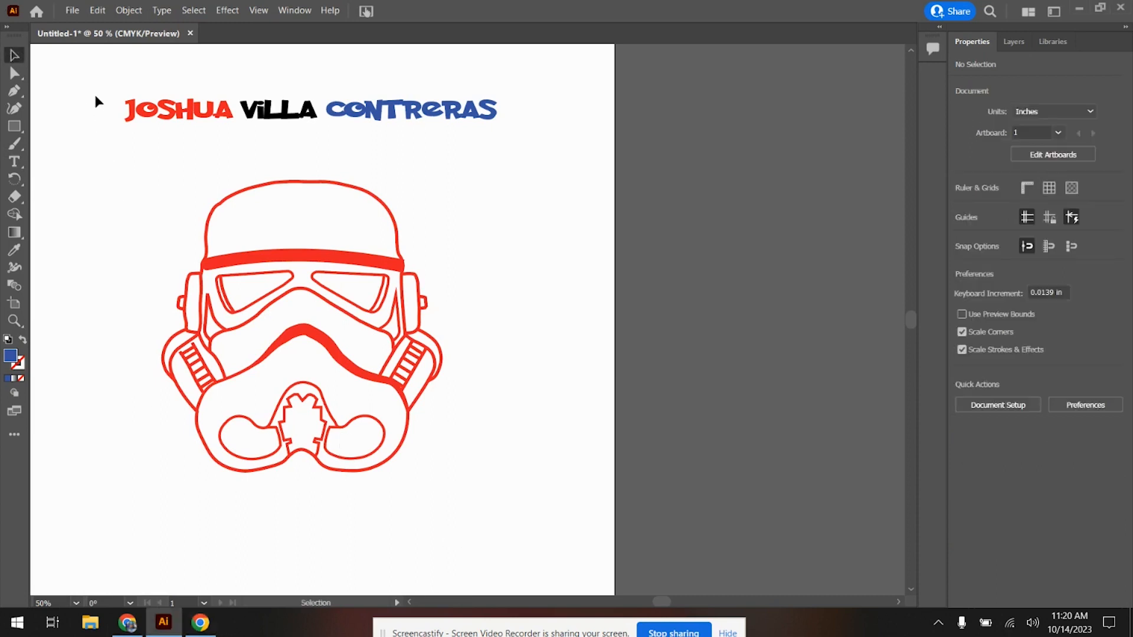
click(171, 118)
drag(171, 120, 724, 95)
Step: Marquee-select the whole helmet outline, after briefly trying the Shape Builder tool
drag(108, 115, 543, 533)
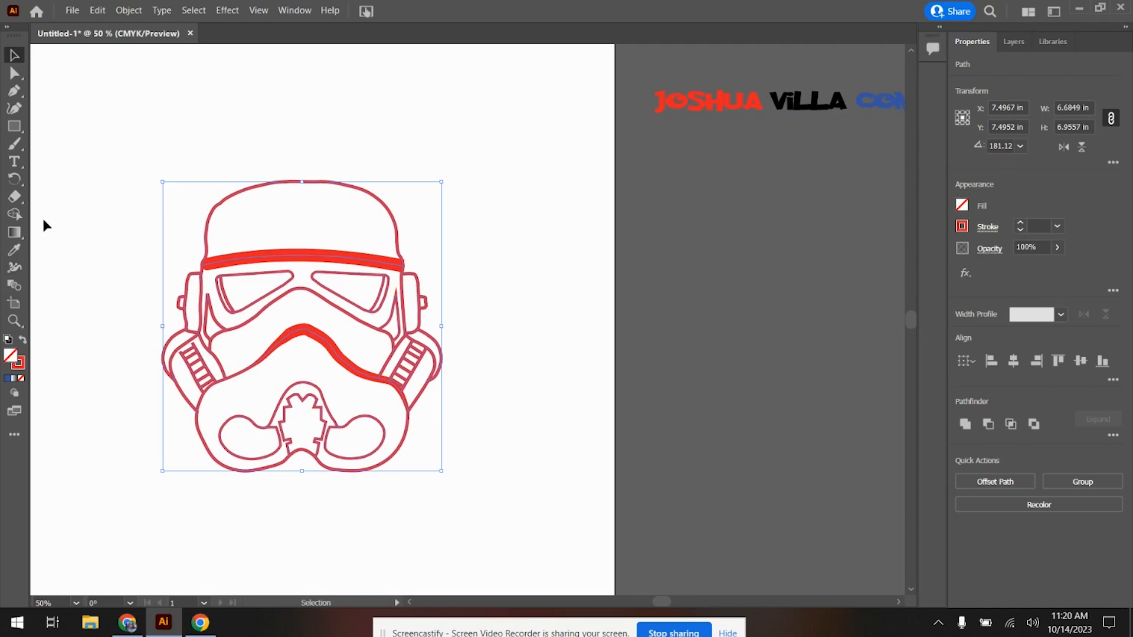
click(22, 211)
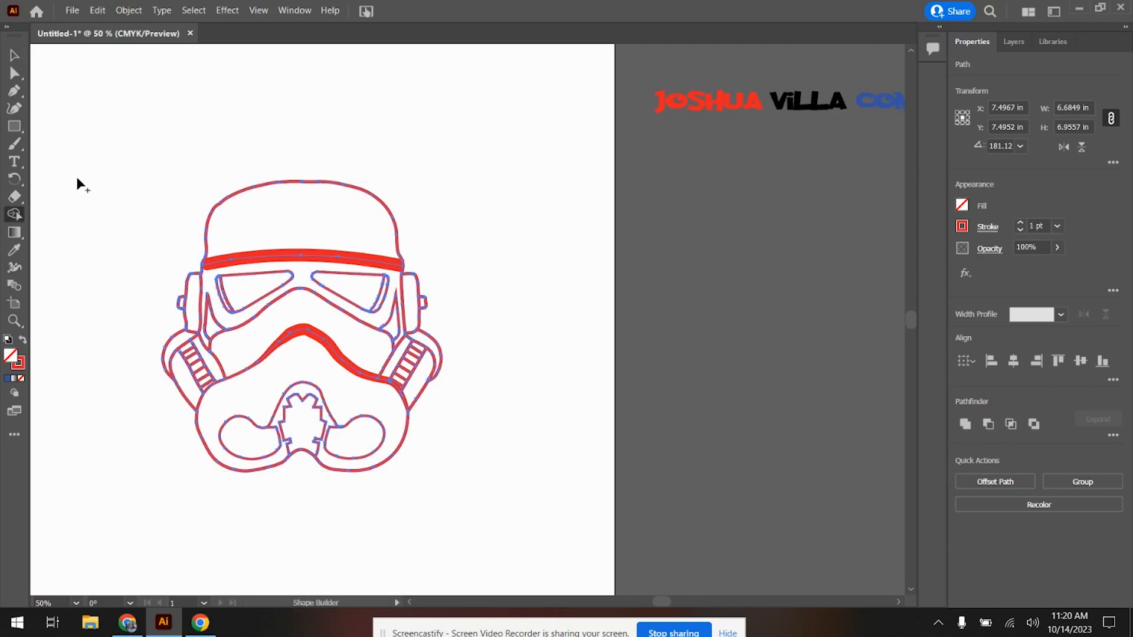
scroll(76, 174, up, 2)
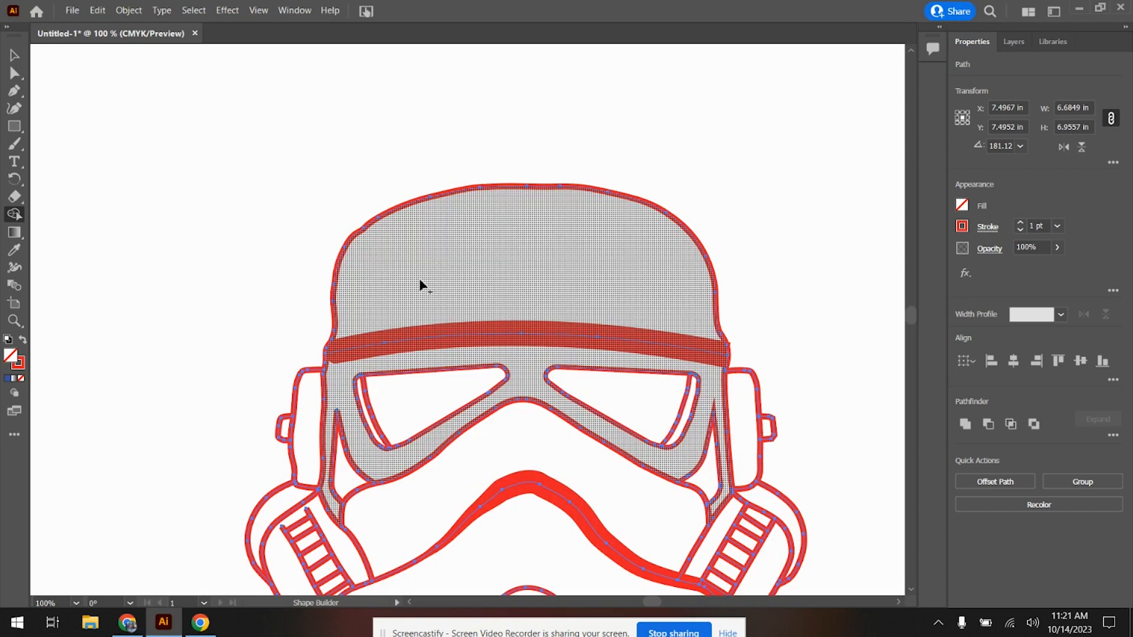
scroll(419, 278, down, 1)
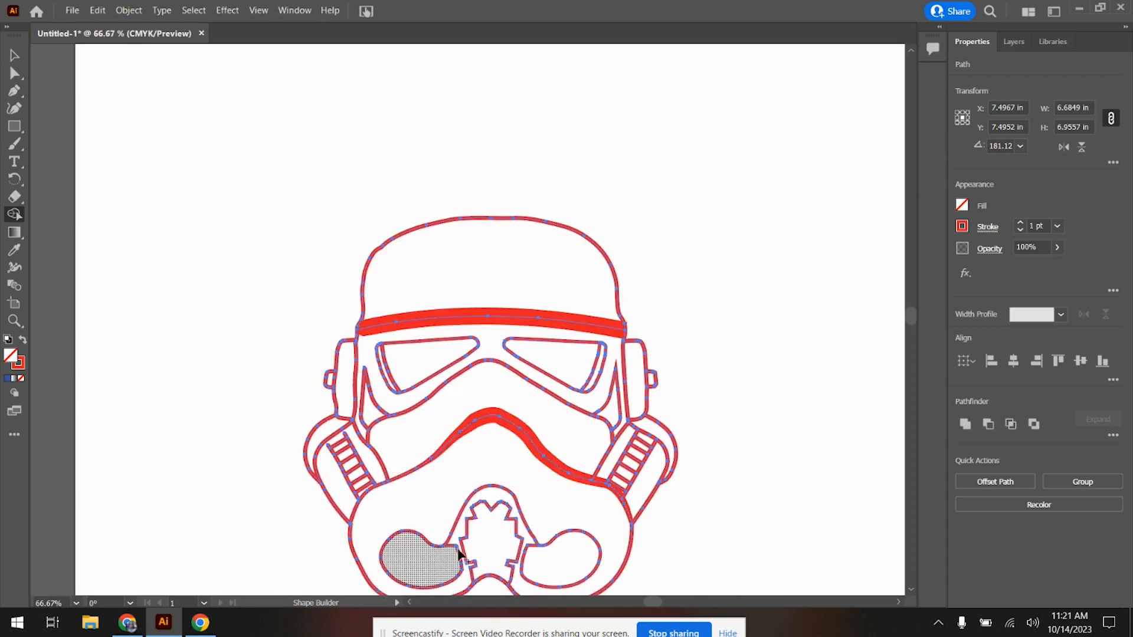
scroll(618, 445, down, 1)
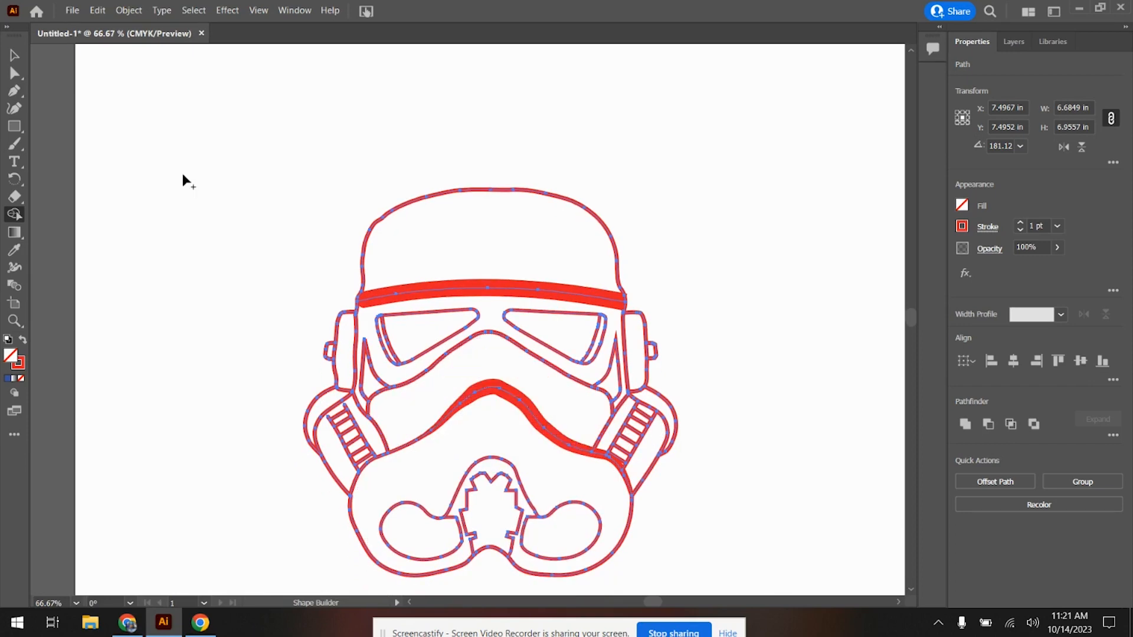
click(15, 56)
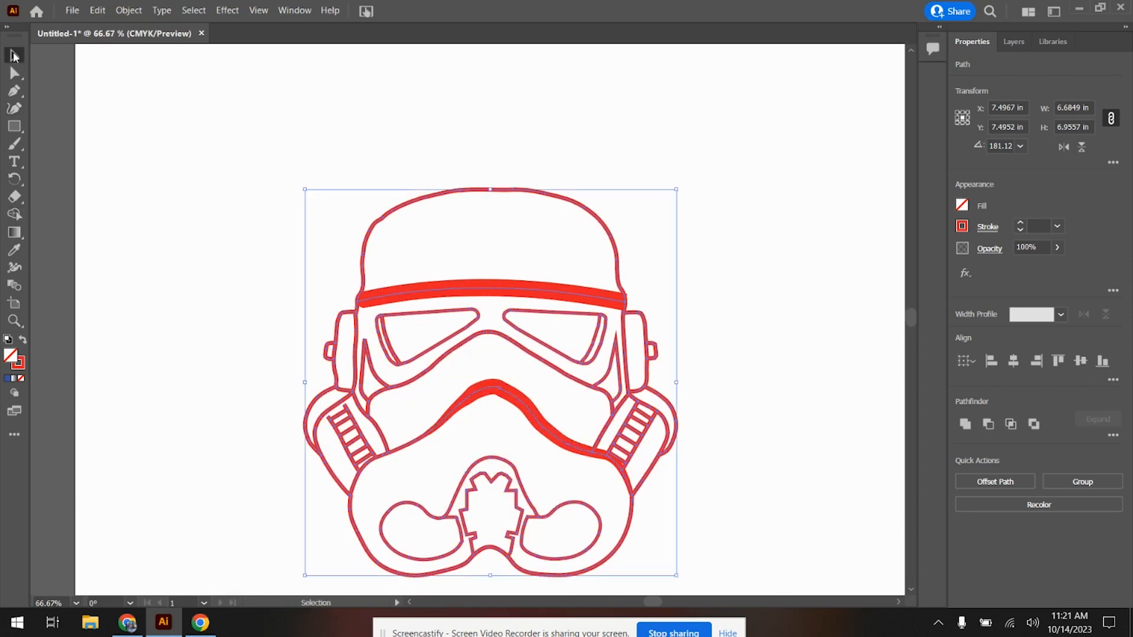
click(205, 230)
drag(223, 132, 732, 437)
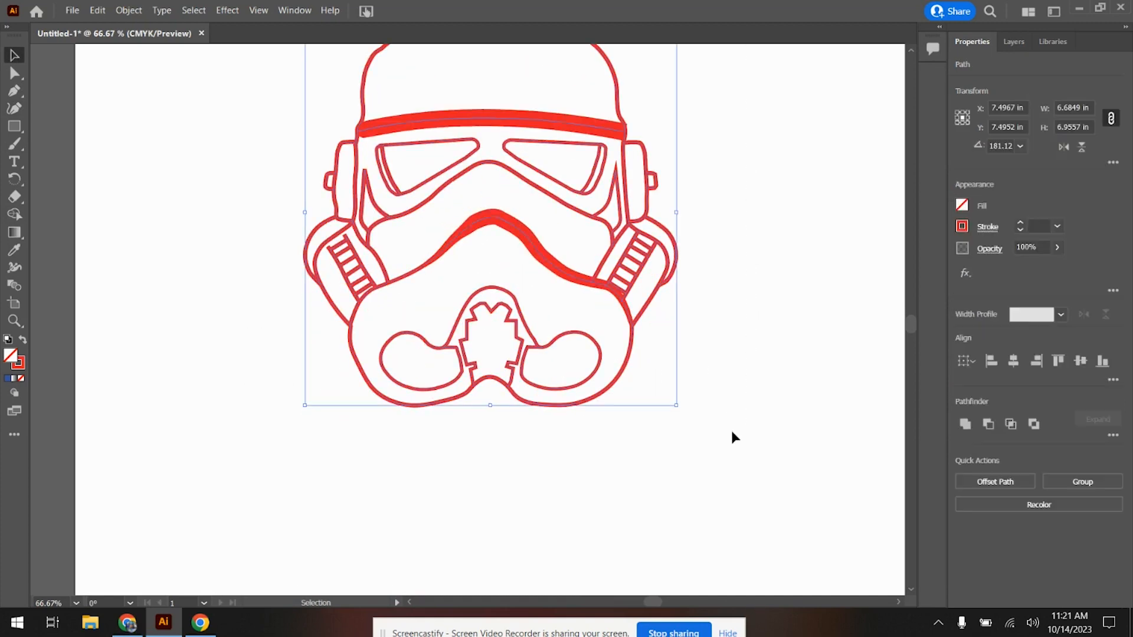
scroll(732, 436, up, 3)
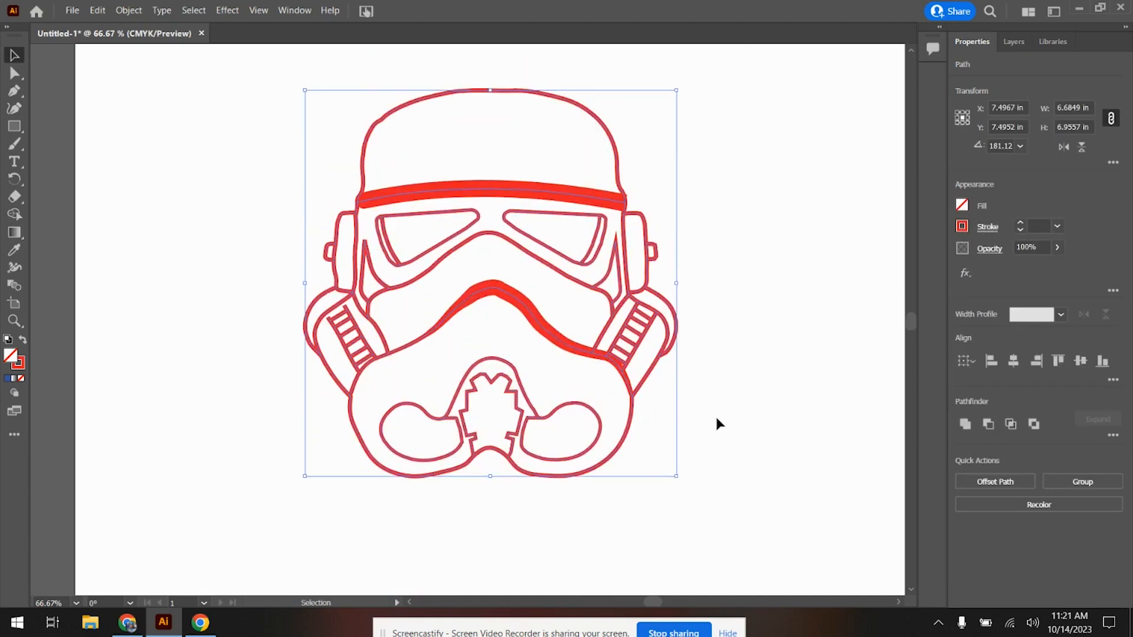
Step: Group the helmet paths and apply Object > Expand Appearance
click(1073, 485)
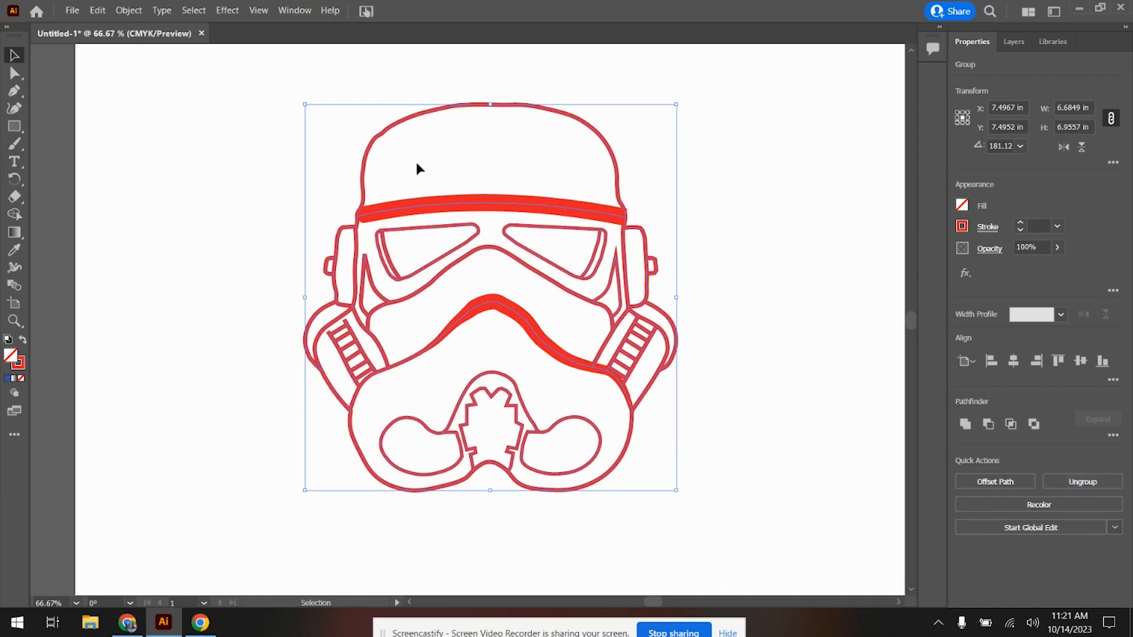
click(124, 12)
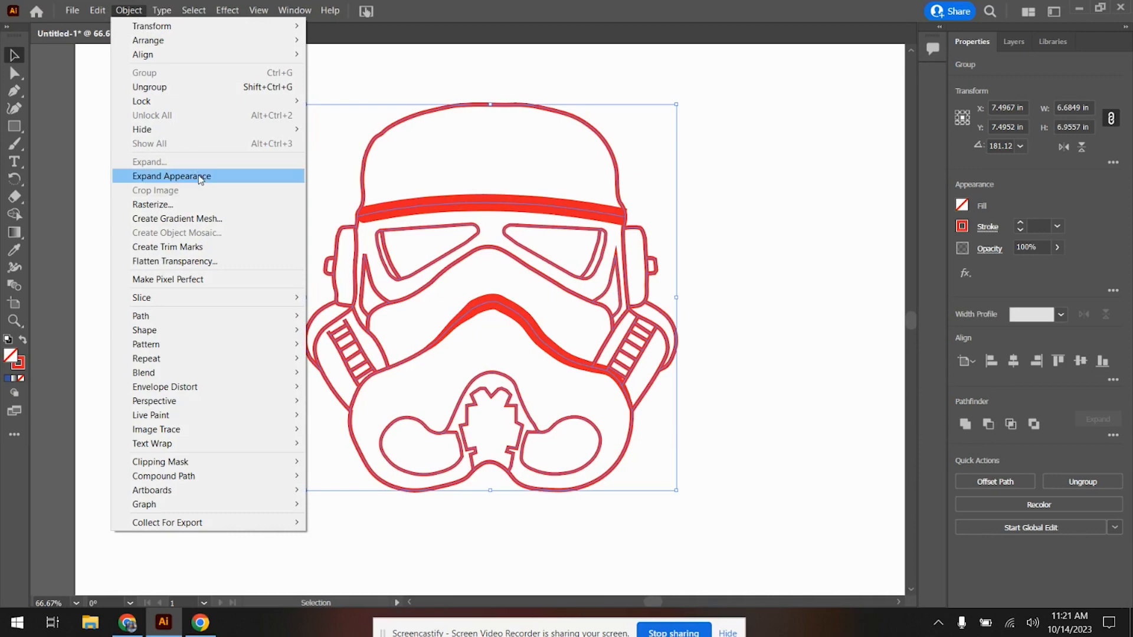
click(158, 176)
Step: Delete the name text from the pasteboard
click(240, 243)
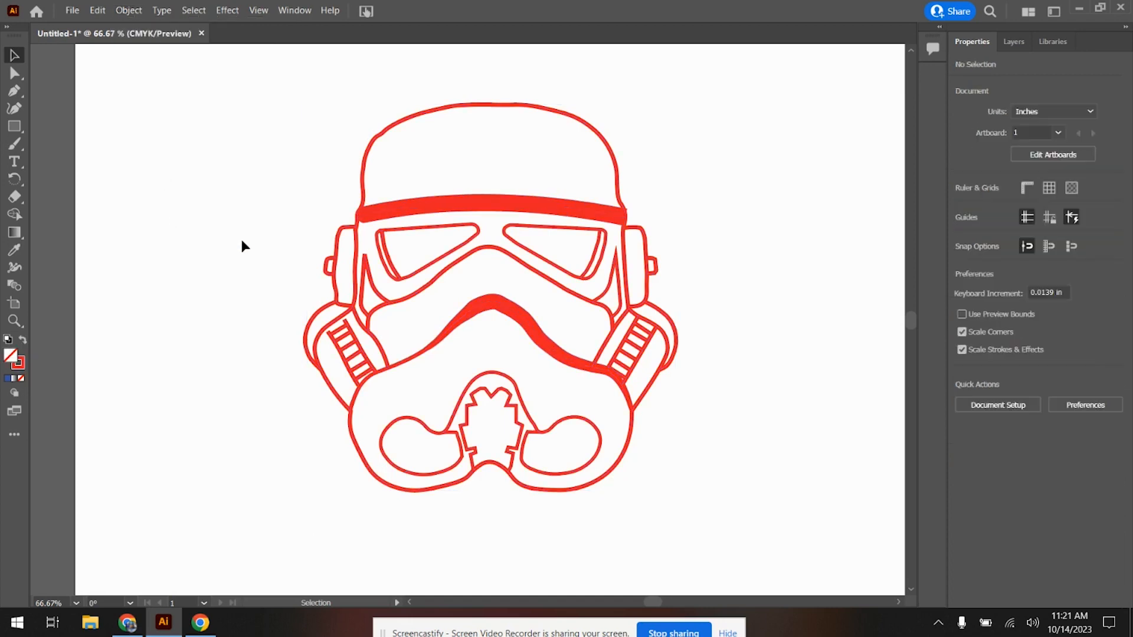
key(ctrl+minus)
key(ctrl+minus)
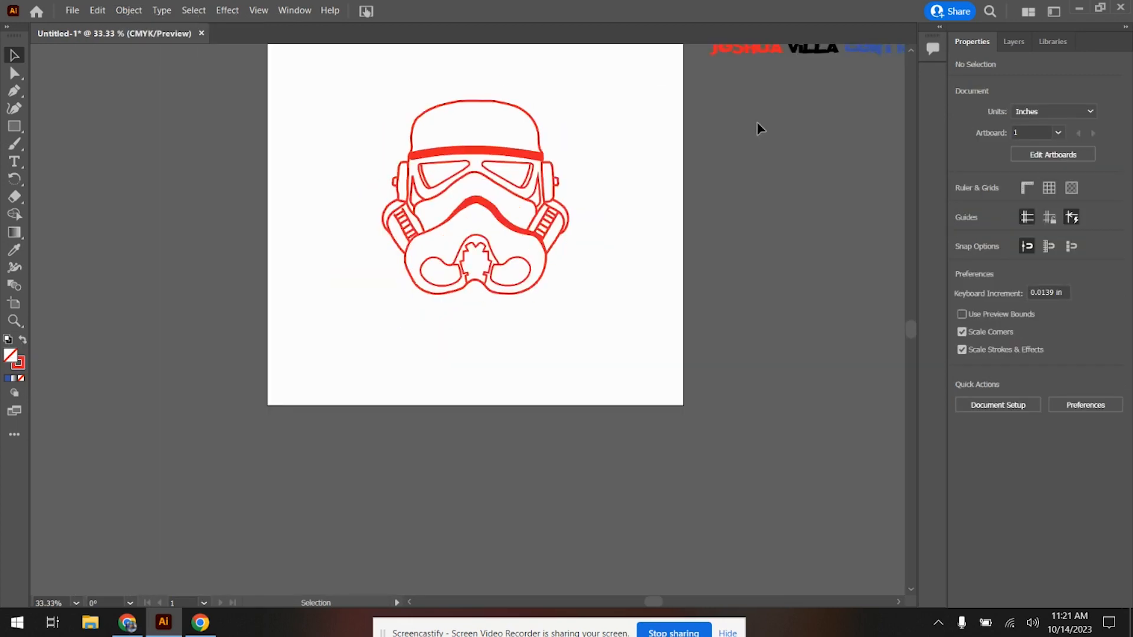
click(763, 112)
key(Delete)
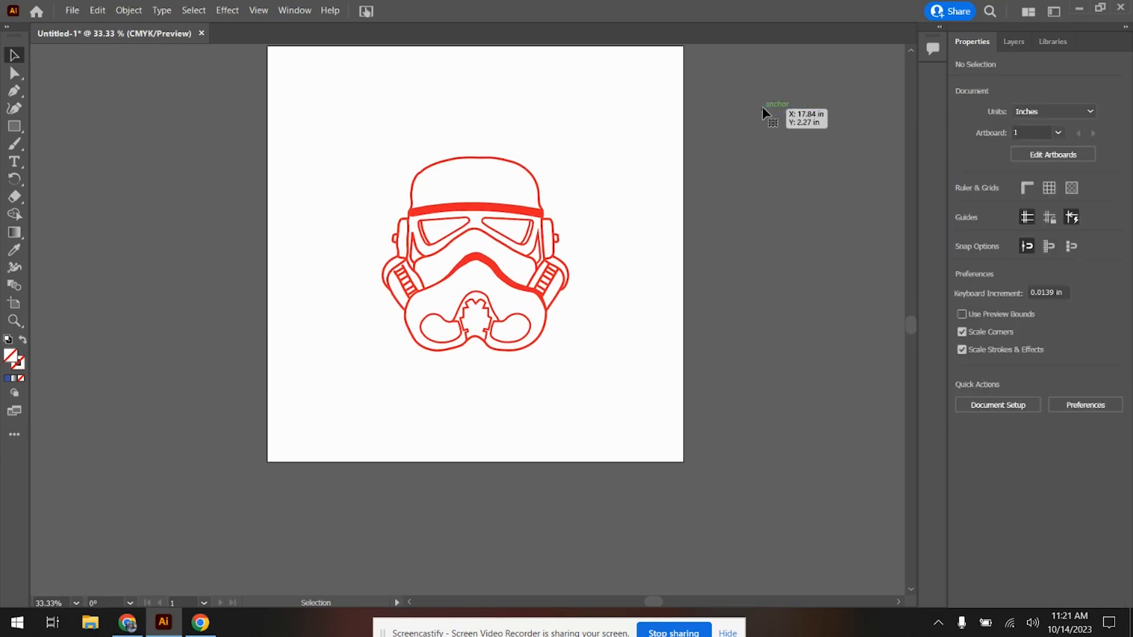
Step: Select all the artwork and expand it with Fill and Stroke into filled shapes
key(a)
key(ctrl+a)
key(v)
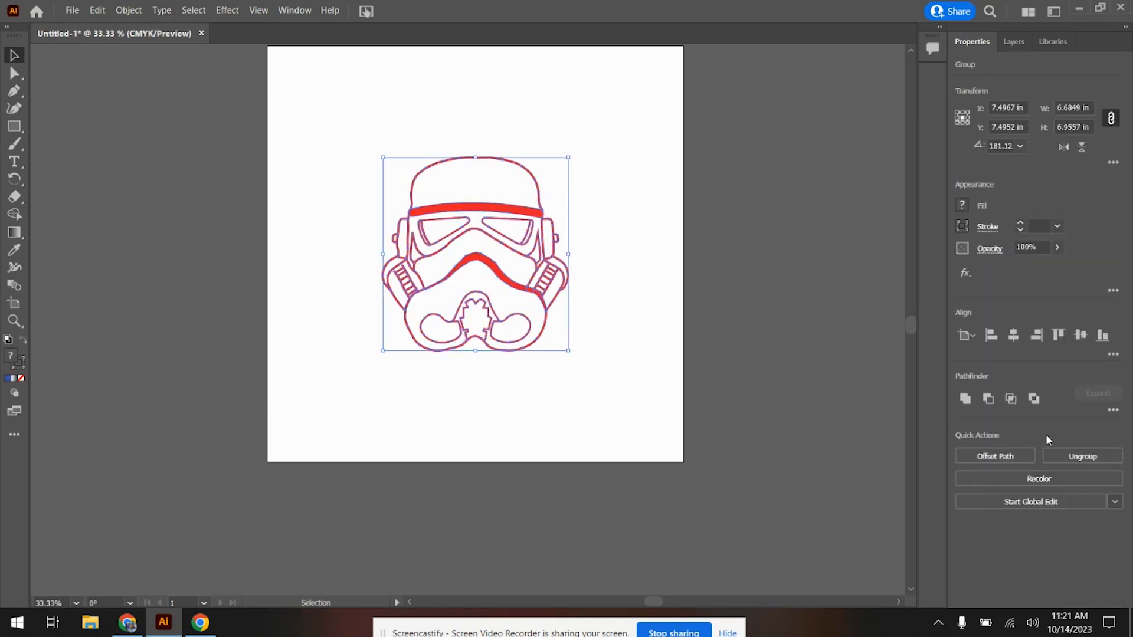
click(131, 11)
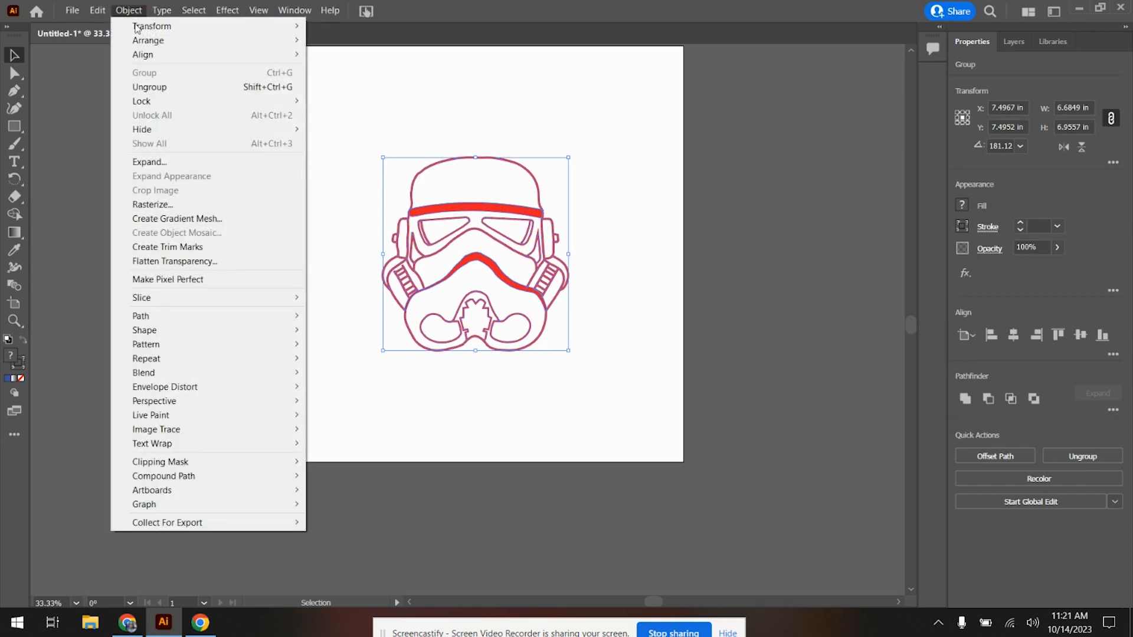
click(150, 161)
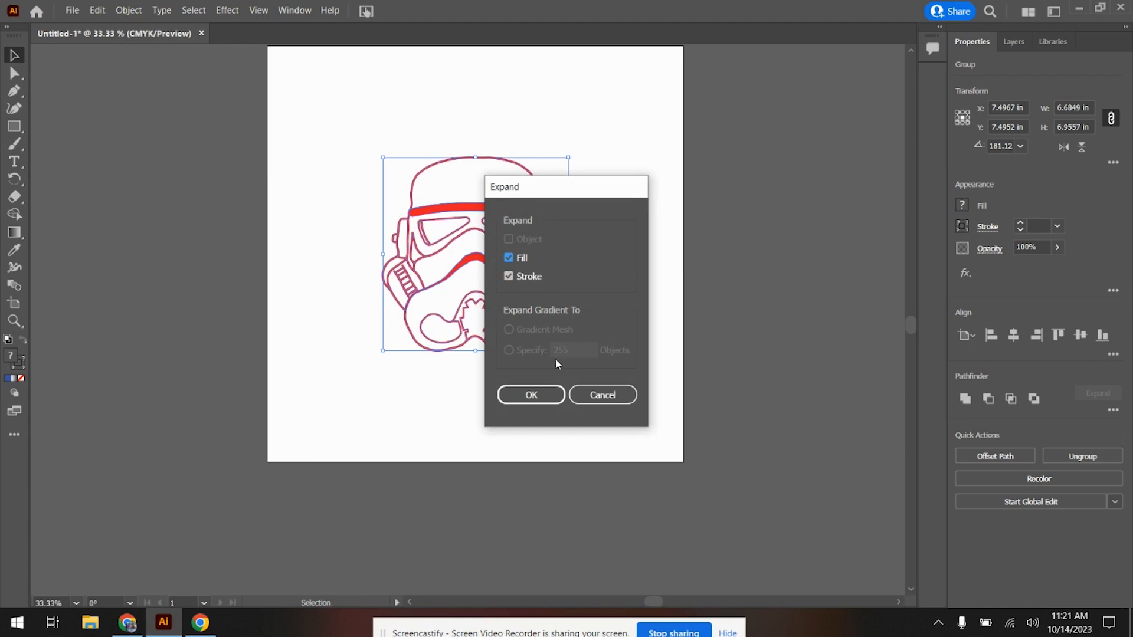
click(541, 397)
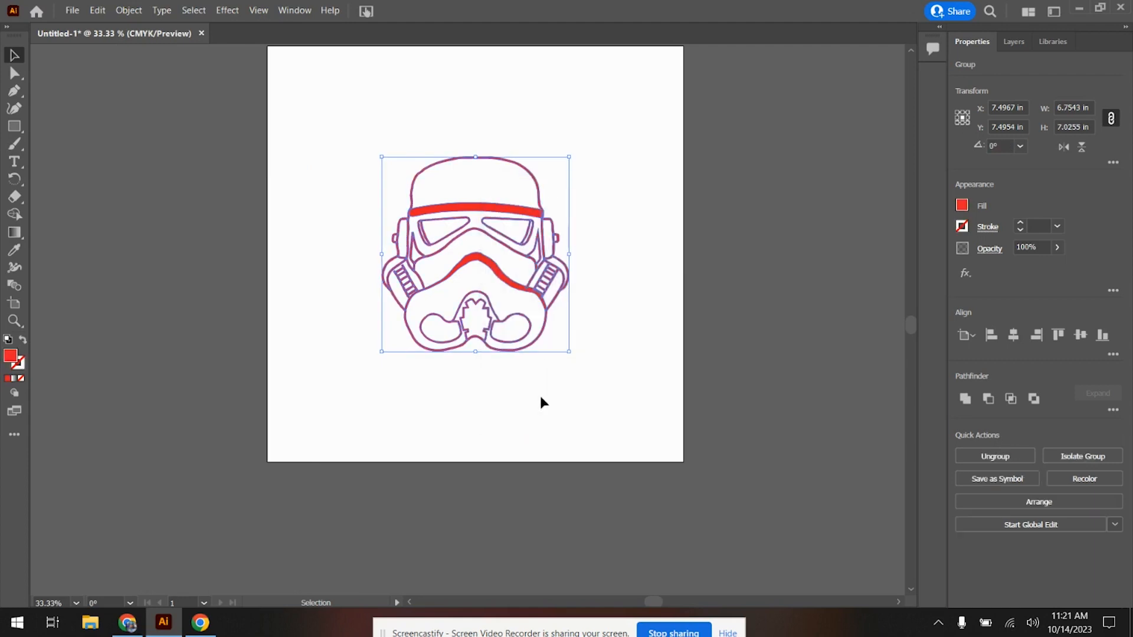
click(128, 10)
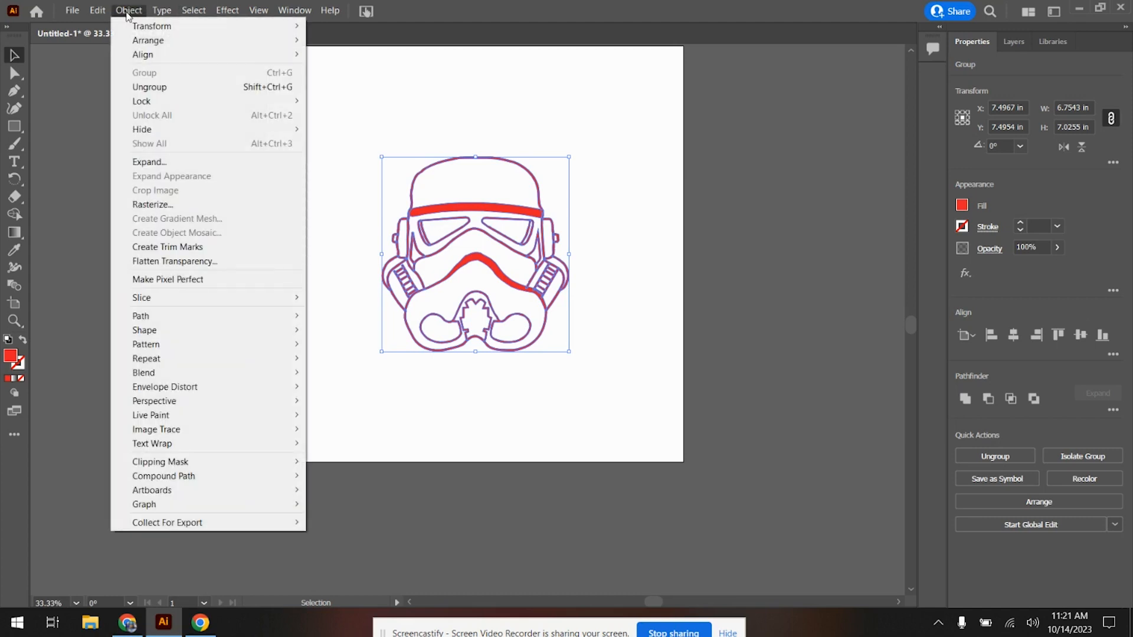
mouse_move(167, 416)
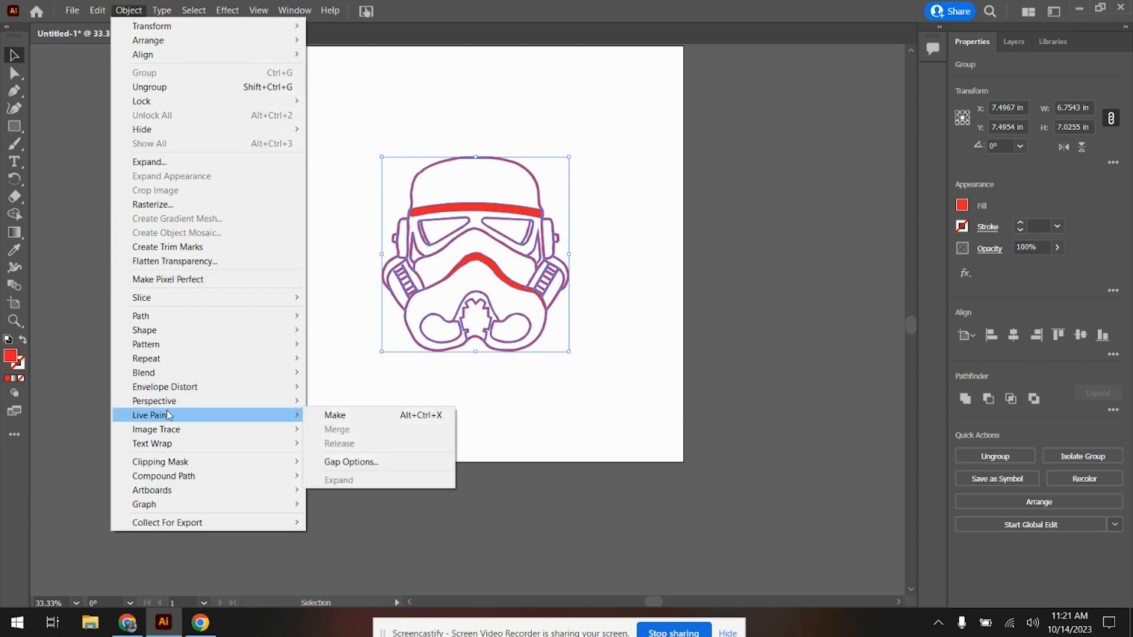
Step: Make the helmet a Live Paint group and set the Live Paint Bucket fill to the orange gradient
click(371, 420)
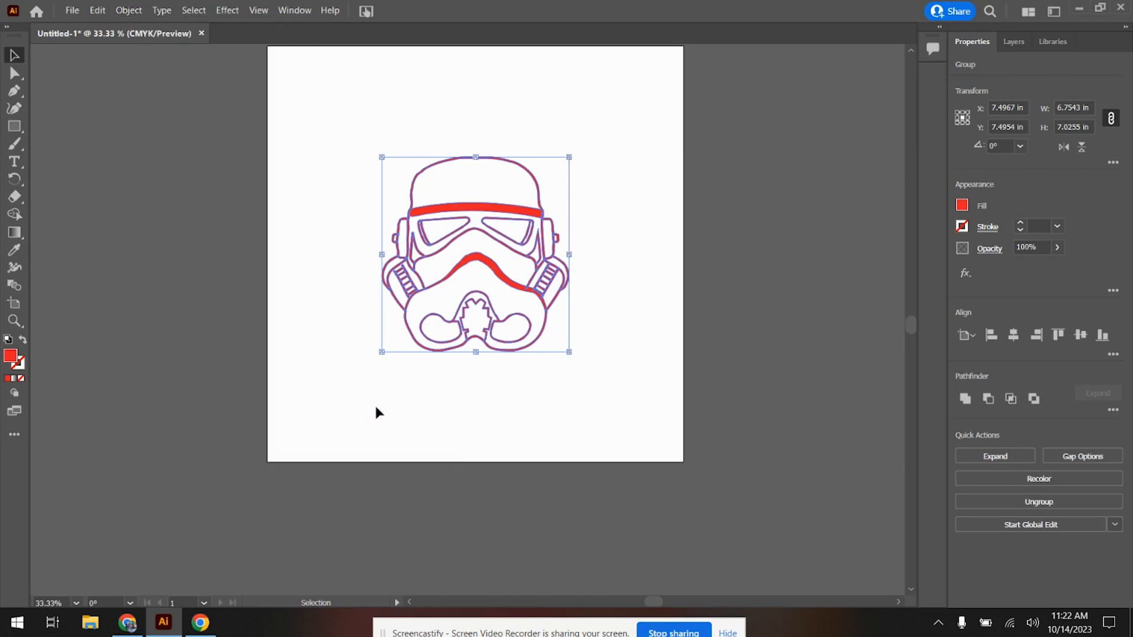
key(k)
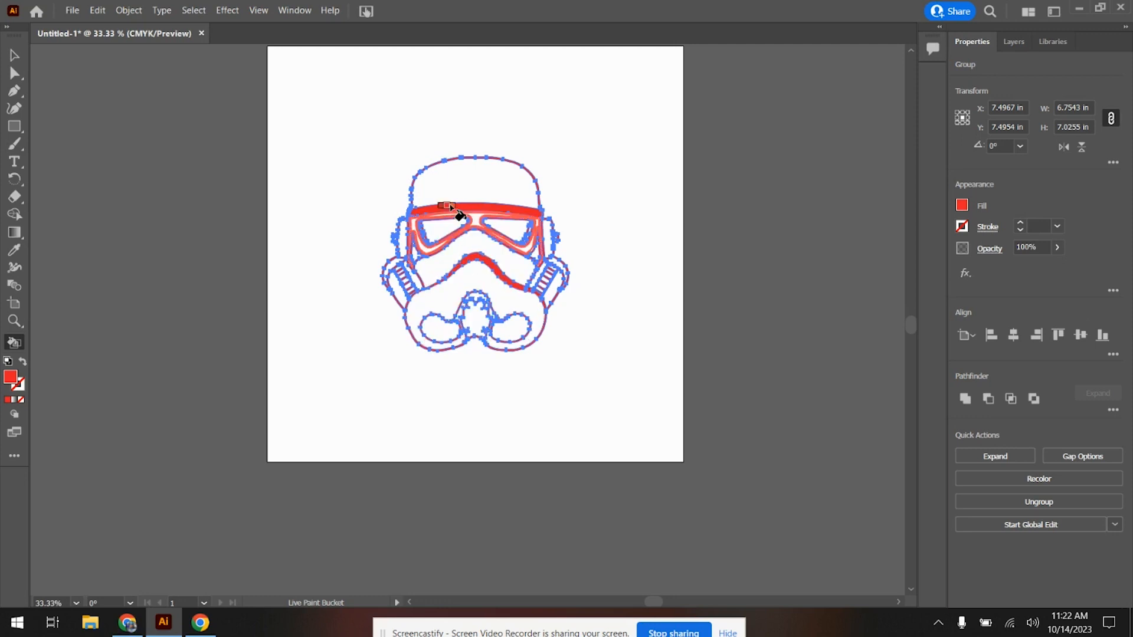
scroll(519, 171, up, 2)
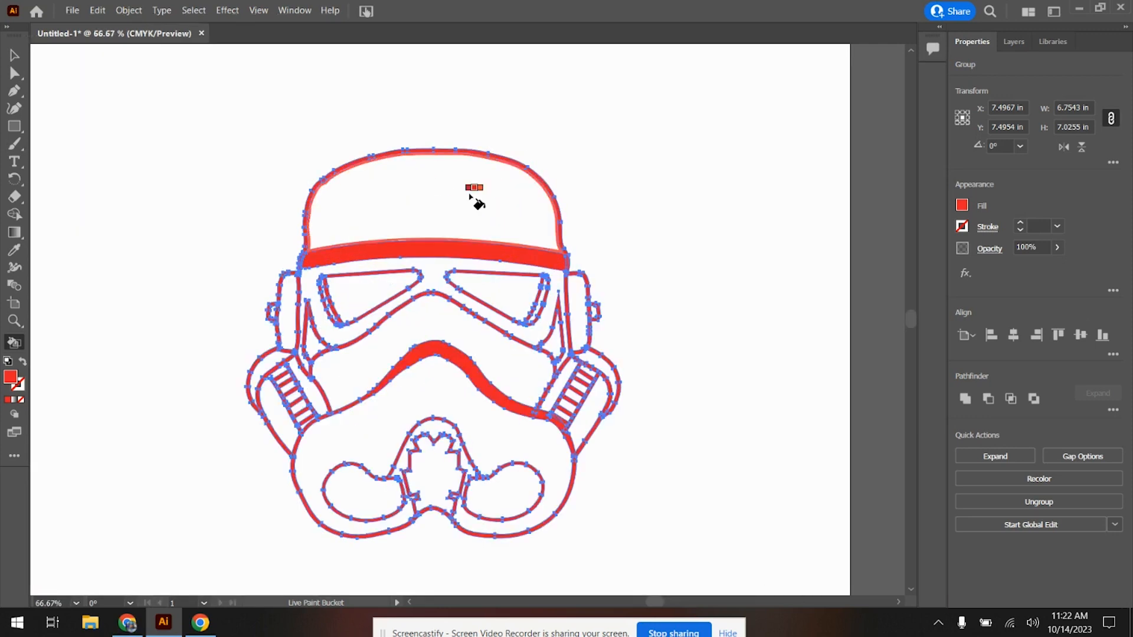
click(962, 206)
click(842, 267)
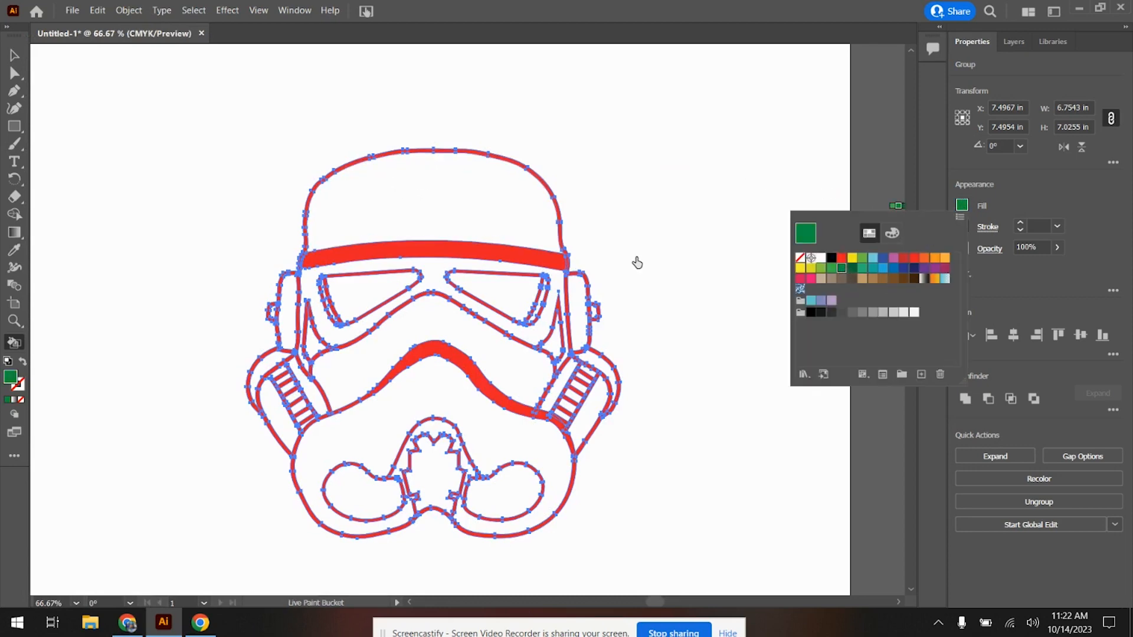
click(934, 280)
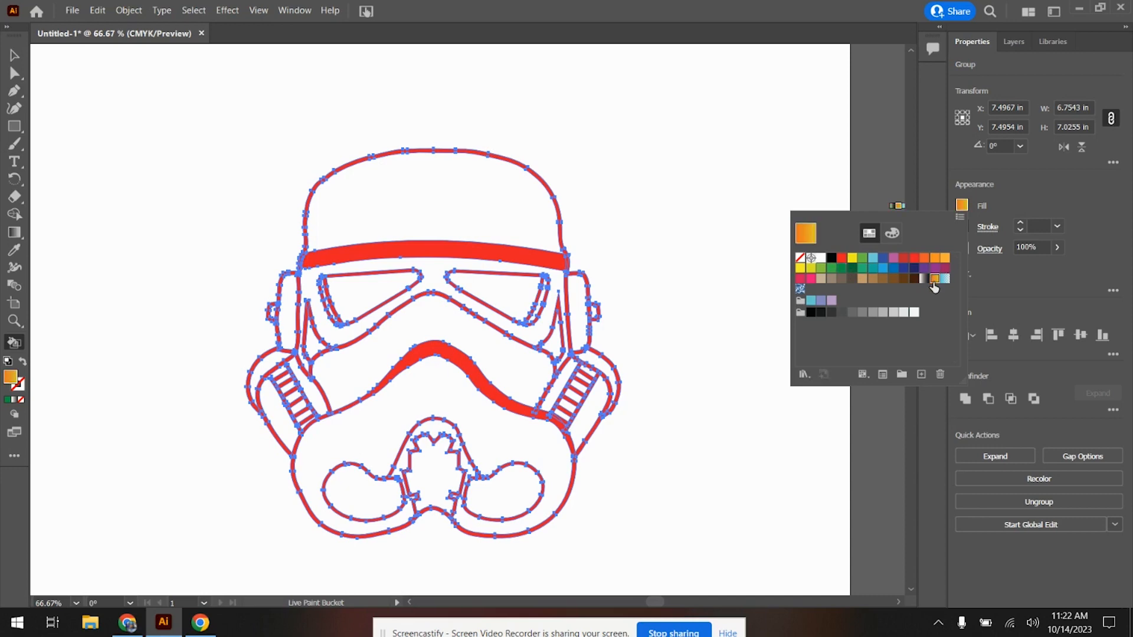
click(402, 193)
Step: Bucket-fill the dome, goggle frame, side and cheek pieces, strap, lower face and mouth grille orange
click(398, 206)
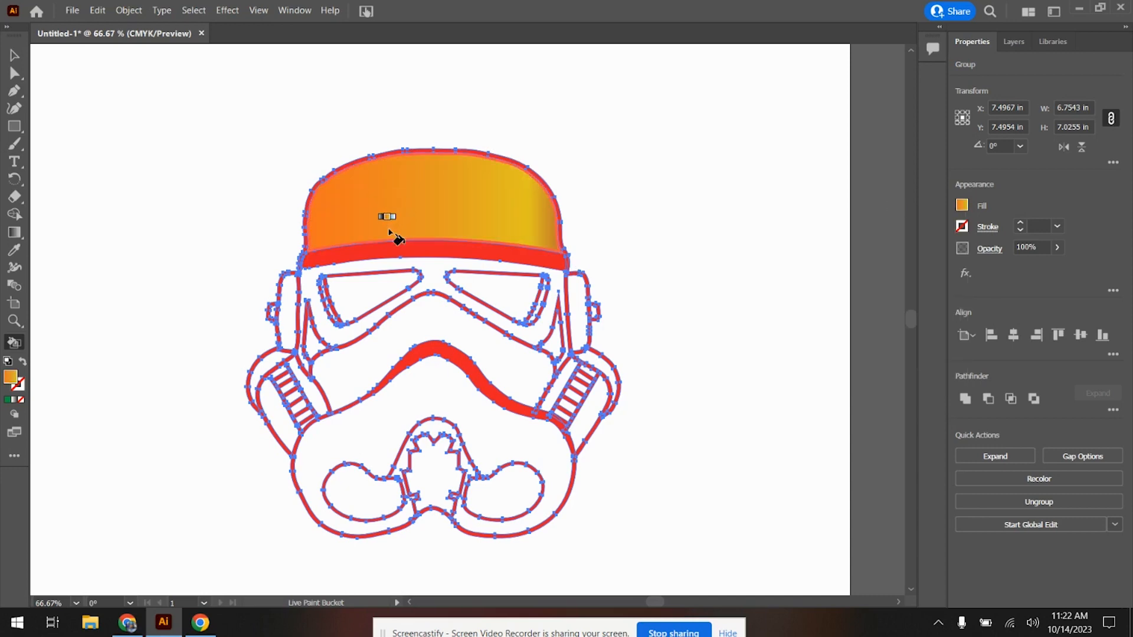
click(433, 267)
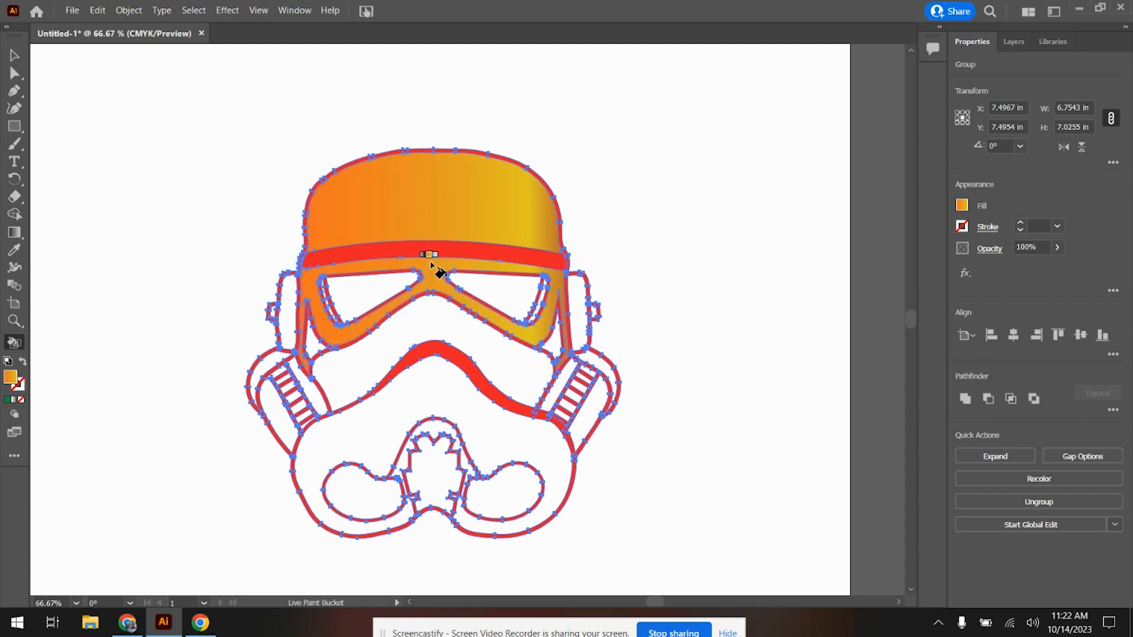
click(289, 325)
click(393, 325)
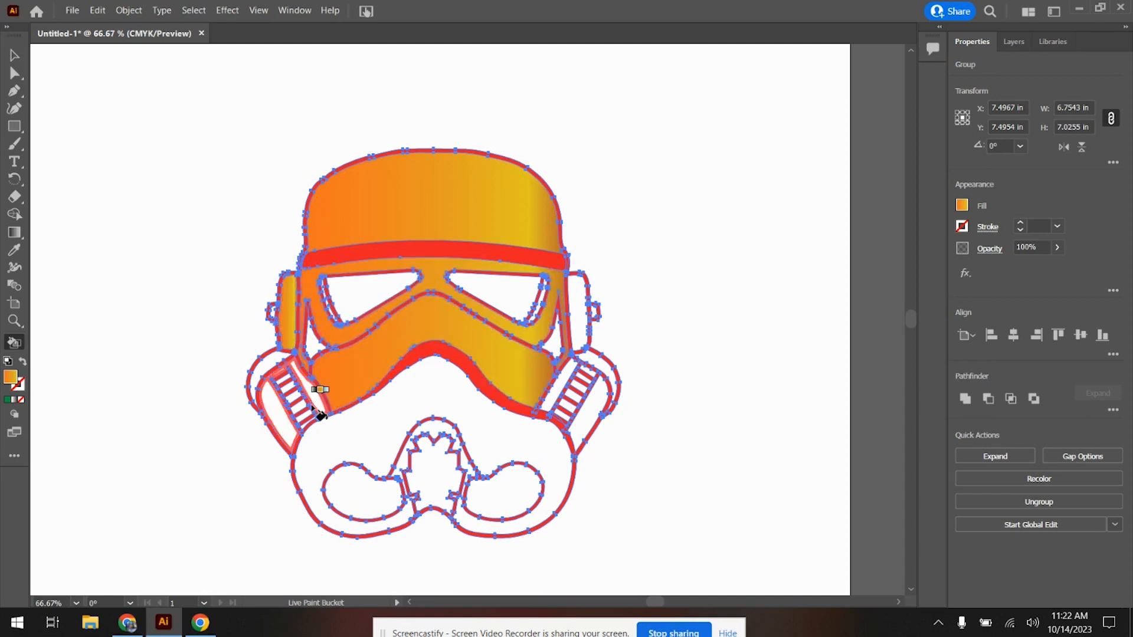
click(265, 363)
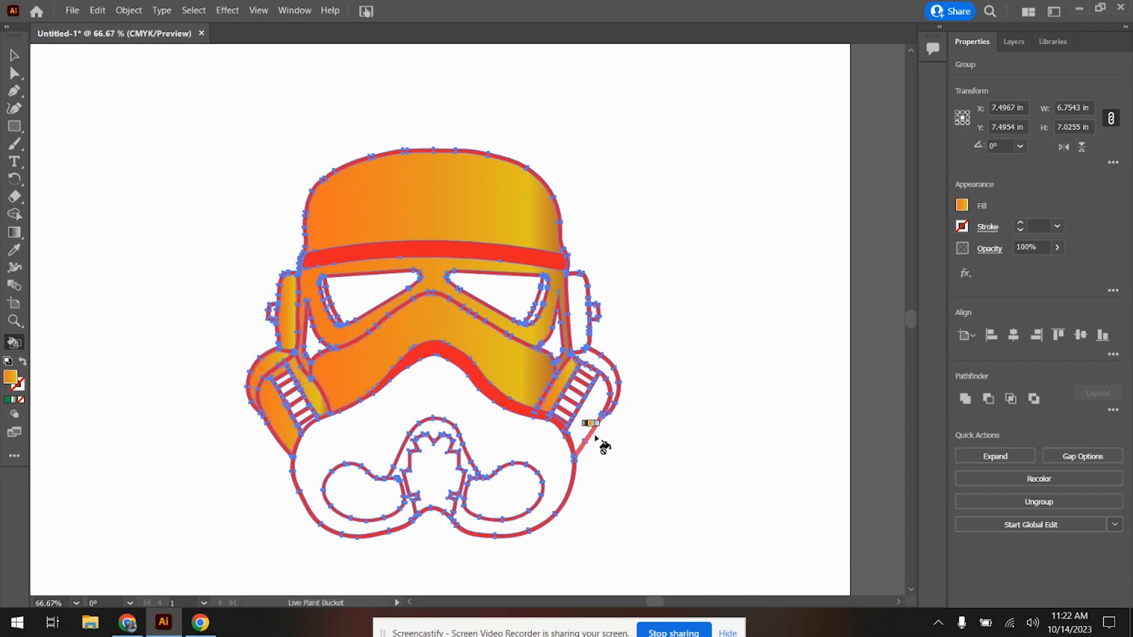
click(593, 392)
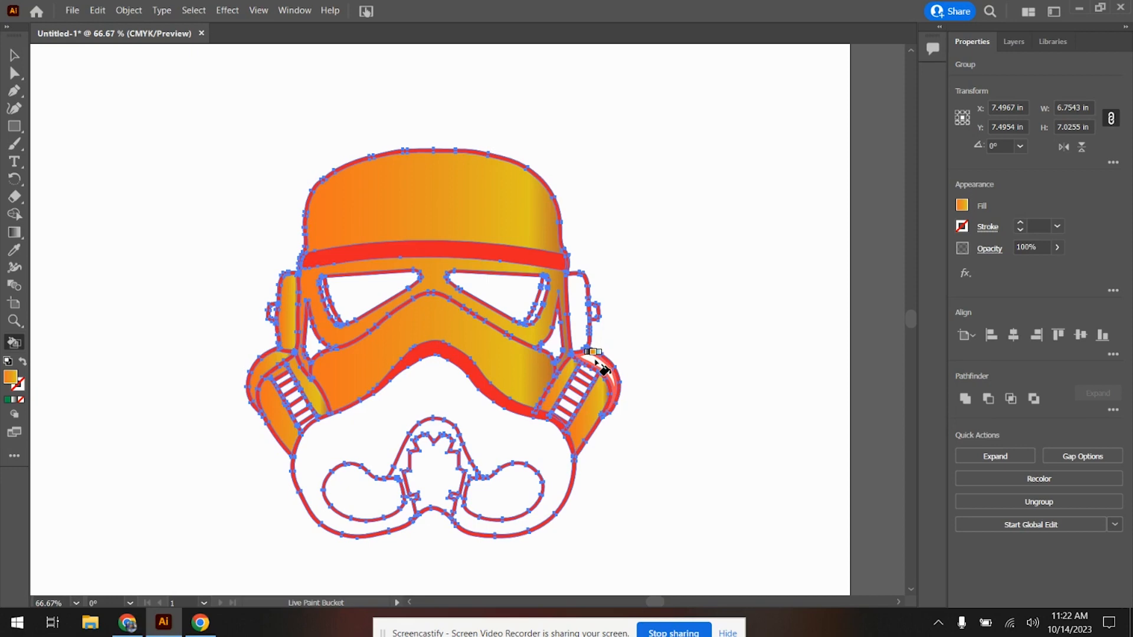
click(587, 326)
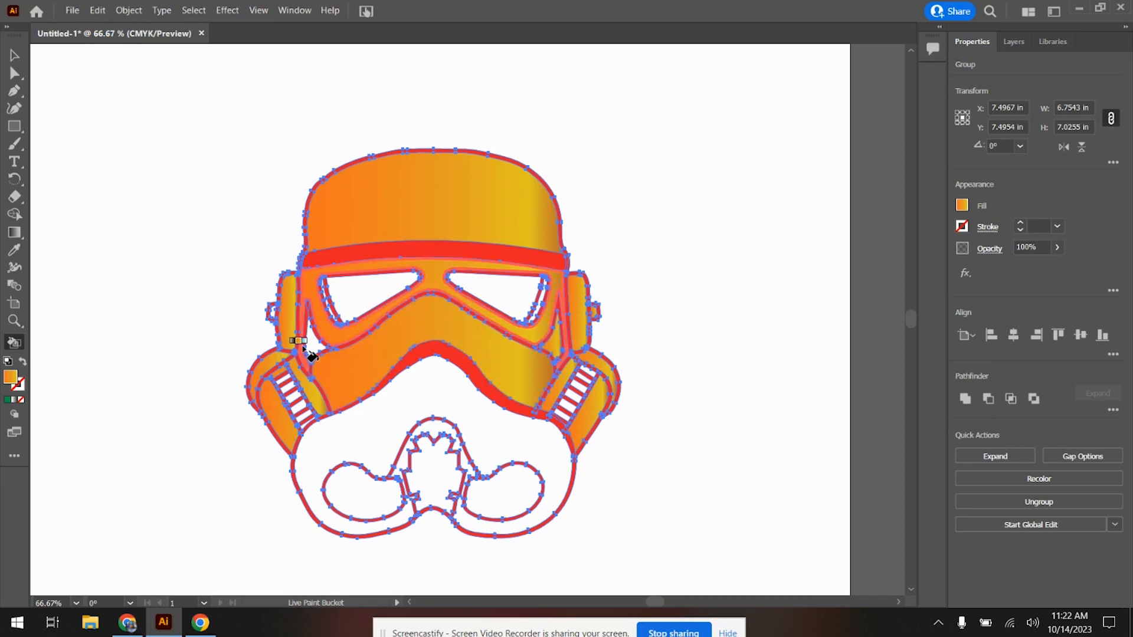
click(378, 444)
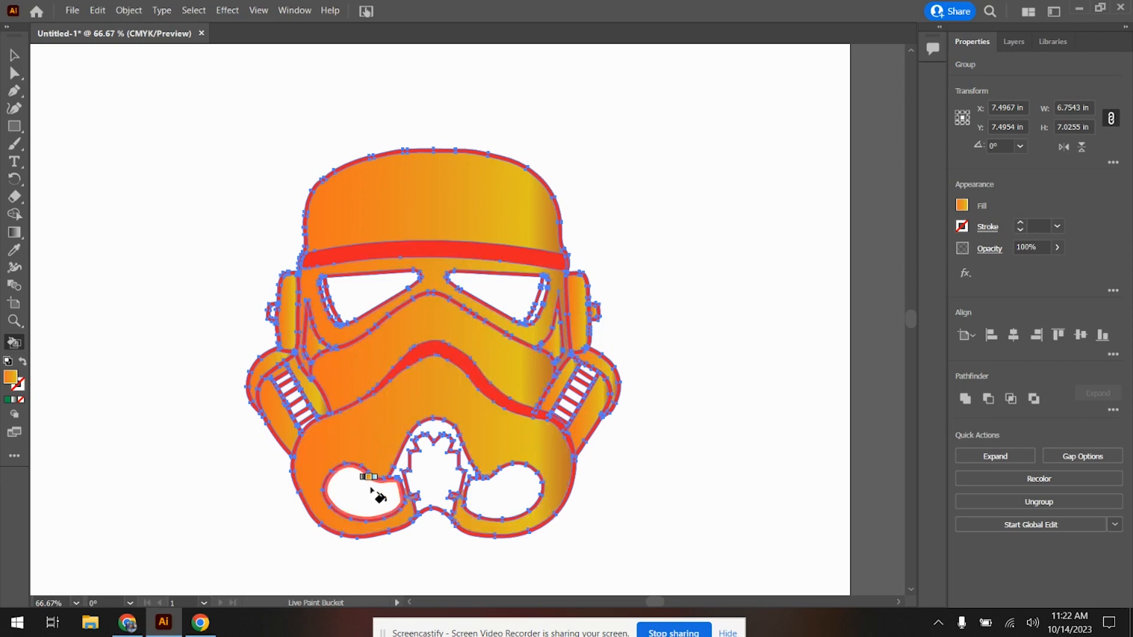
click(437, 433)
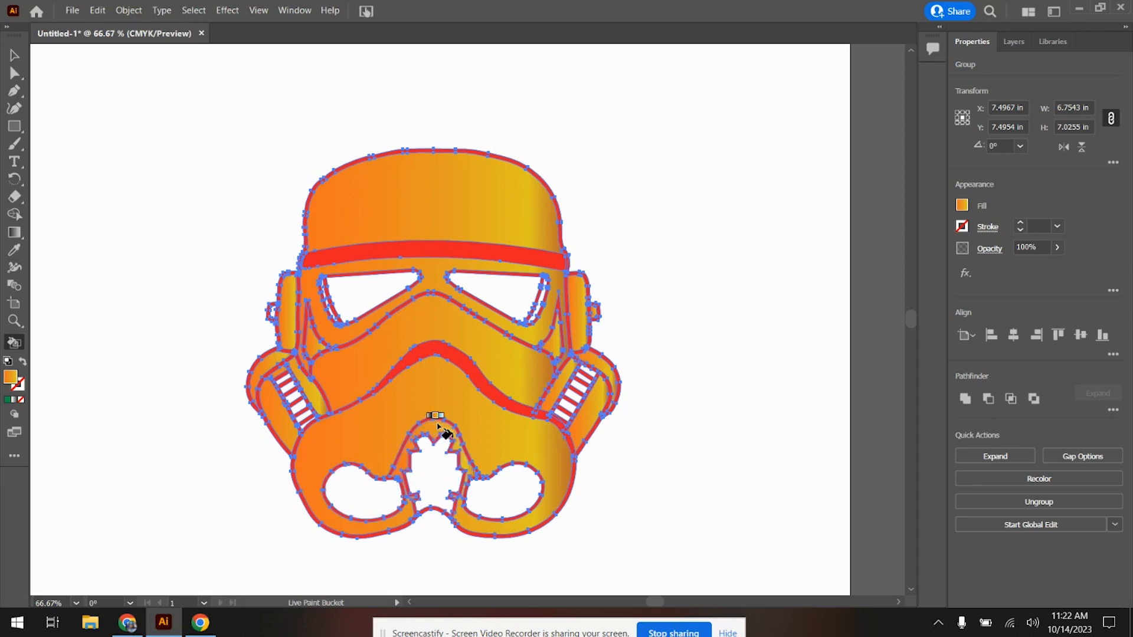
Step: Fill the sliver beside the left eye and the five white gaps in the left cheek vent with orange gradient
scroll(343, 227, up, 2)
scroll(329, 397, up, 2)
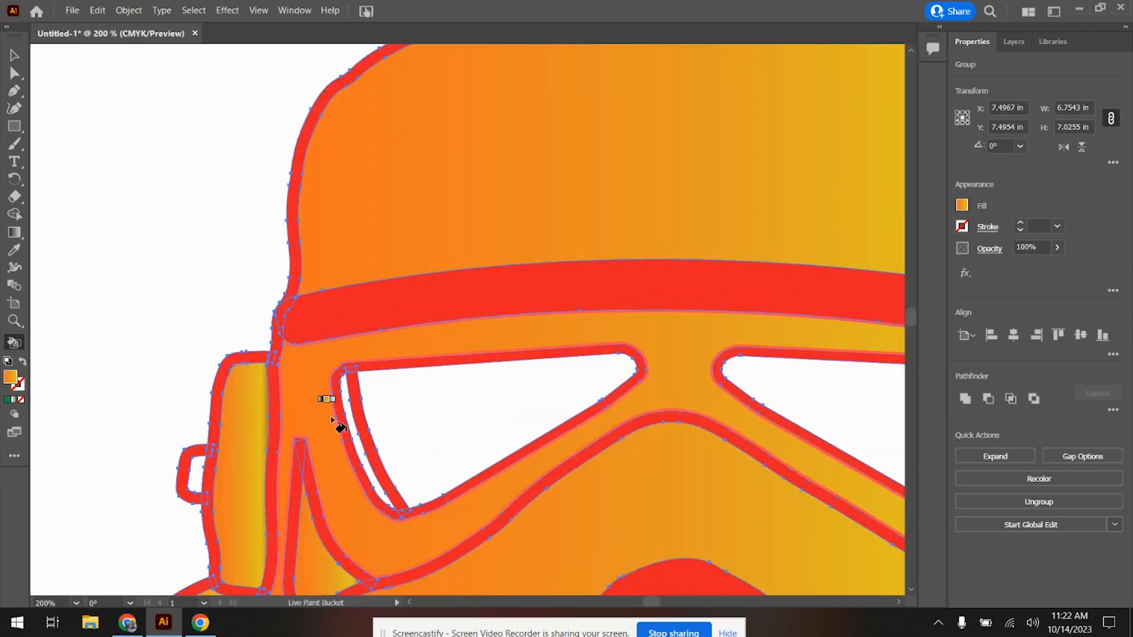
click(363, 459)
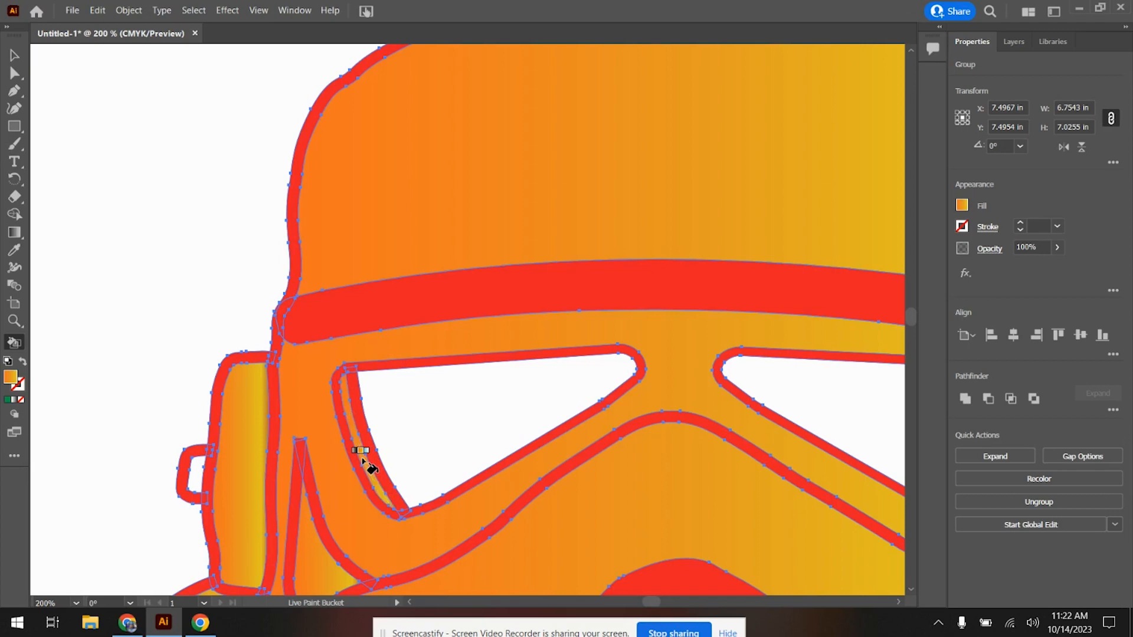
scroll(362, 461, down, 2)
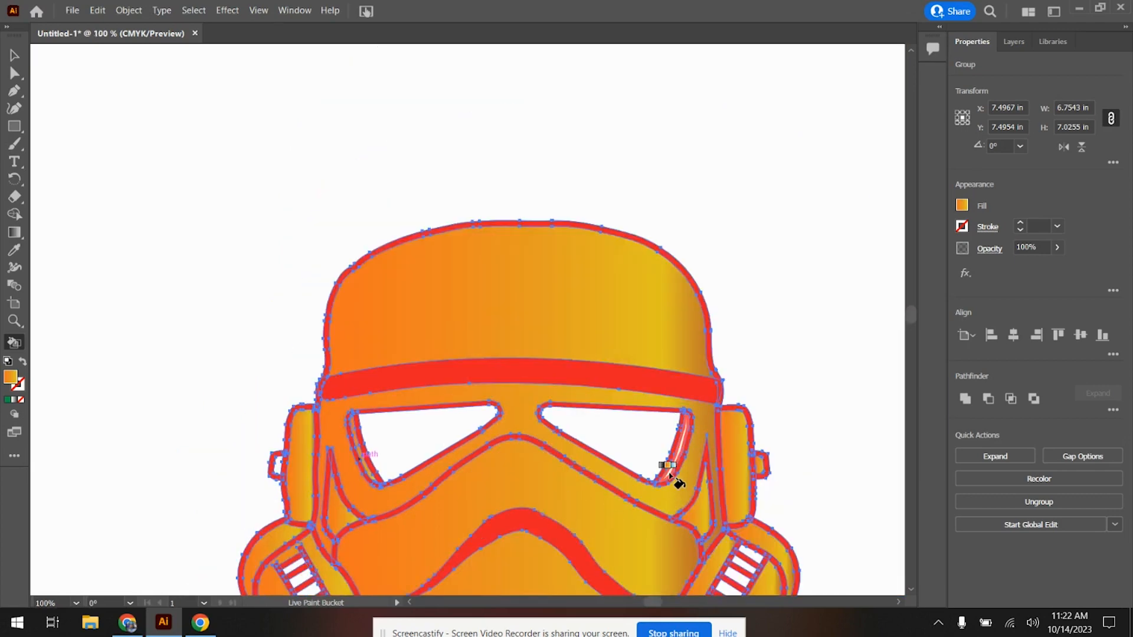
scroll(673, 479, down, 3)
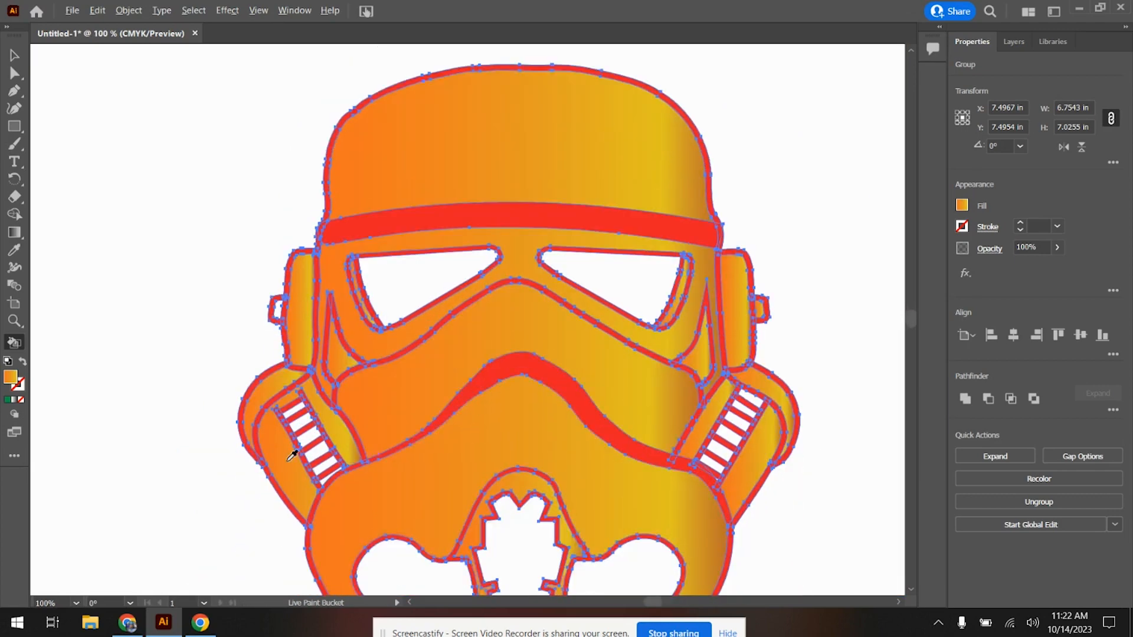
scroll(313, 395, up, 2)
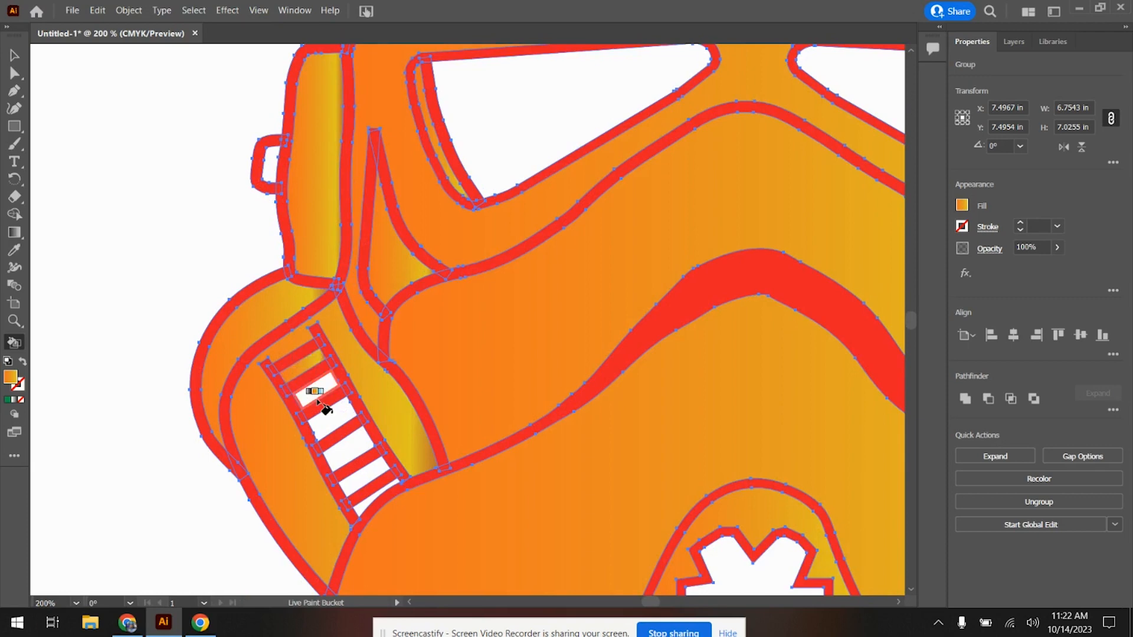
click(324, 395)
click(334, 415)
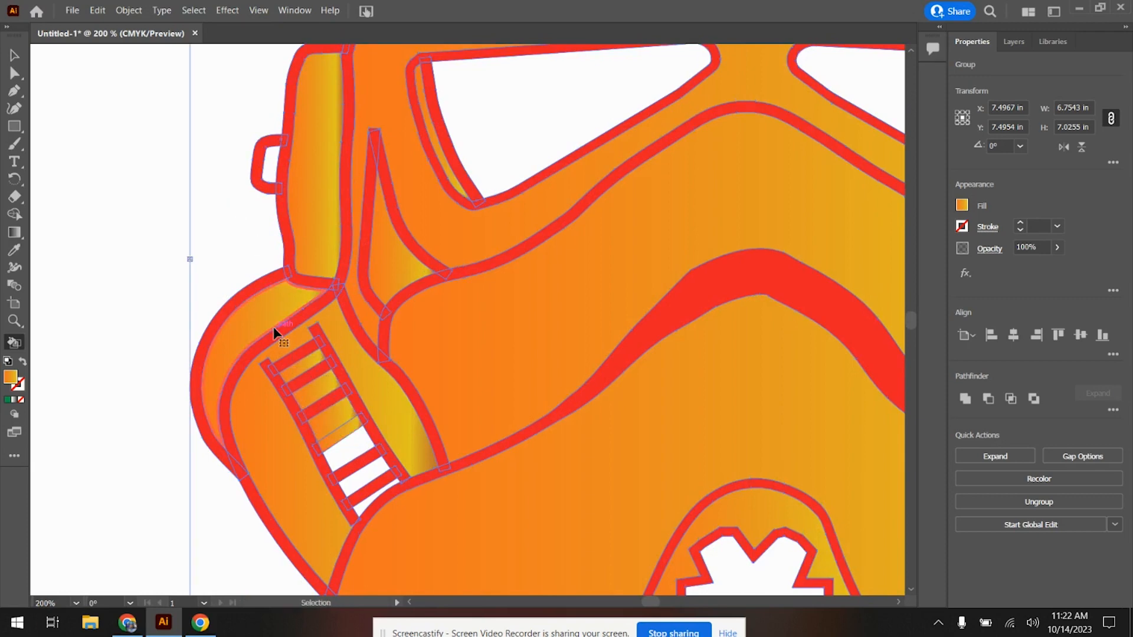
click(353, 448)
click(369, 469)
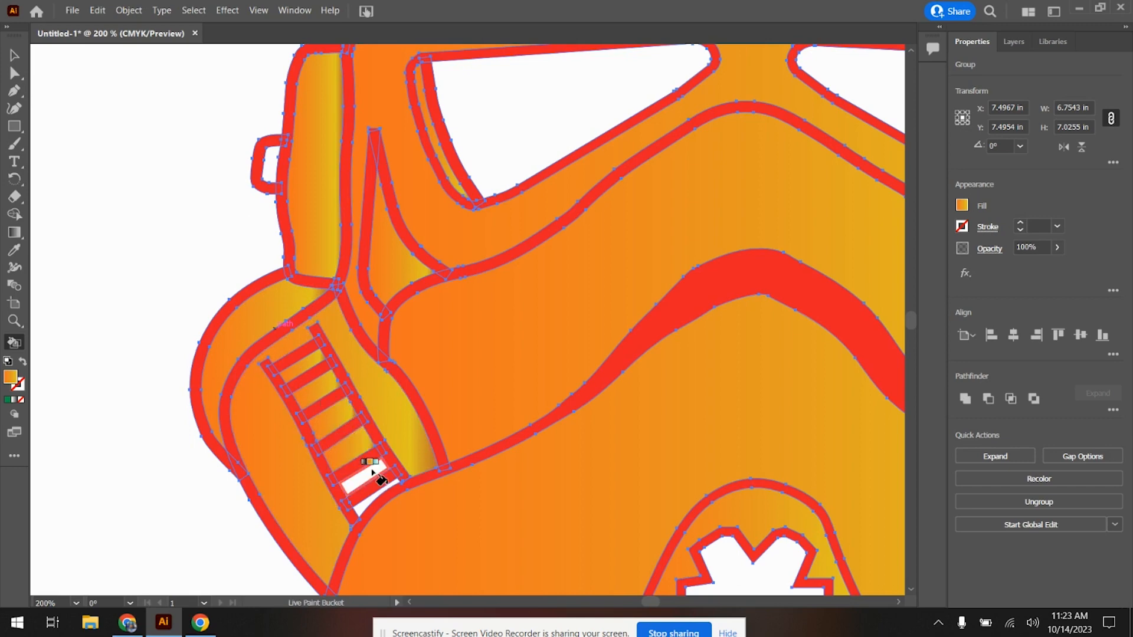
click(371, 491)
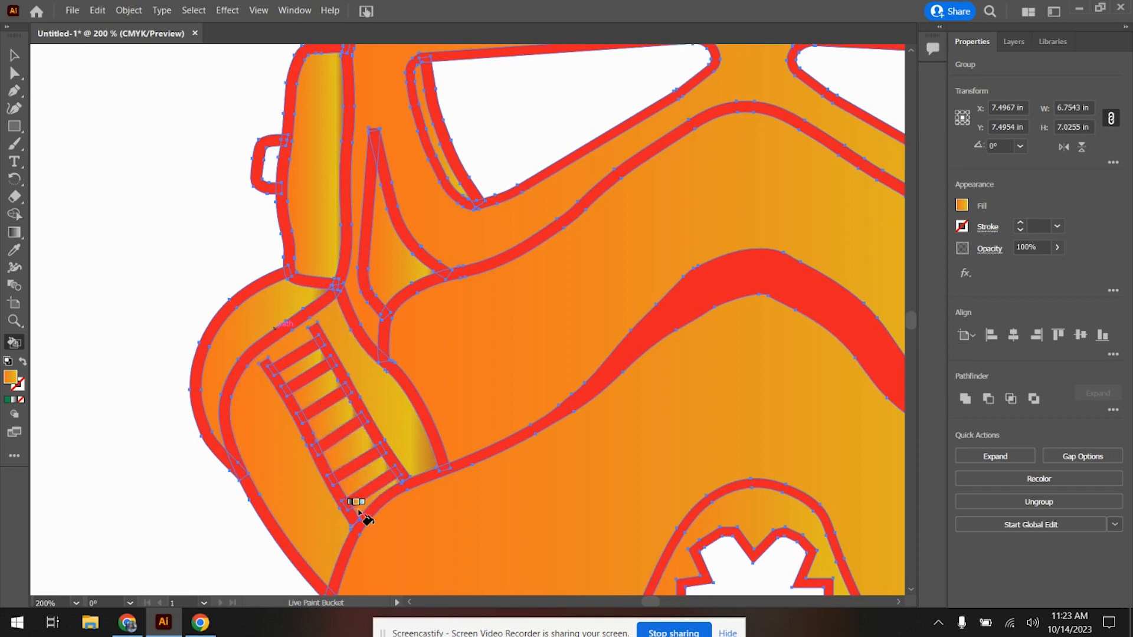
Step: Fill the three remaining white gaps in the right cheek vent with the orange gradient
scroll(414, 463, down, 1)
scroll(496, 354, down, 4)
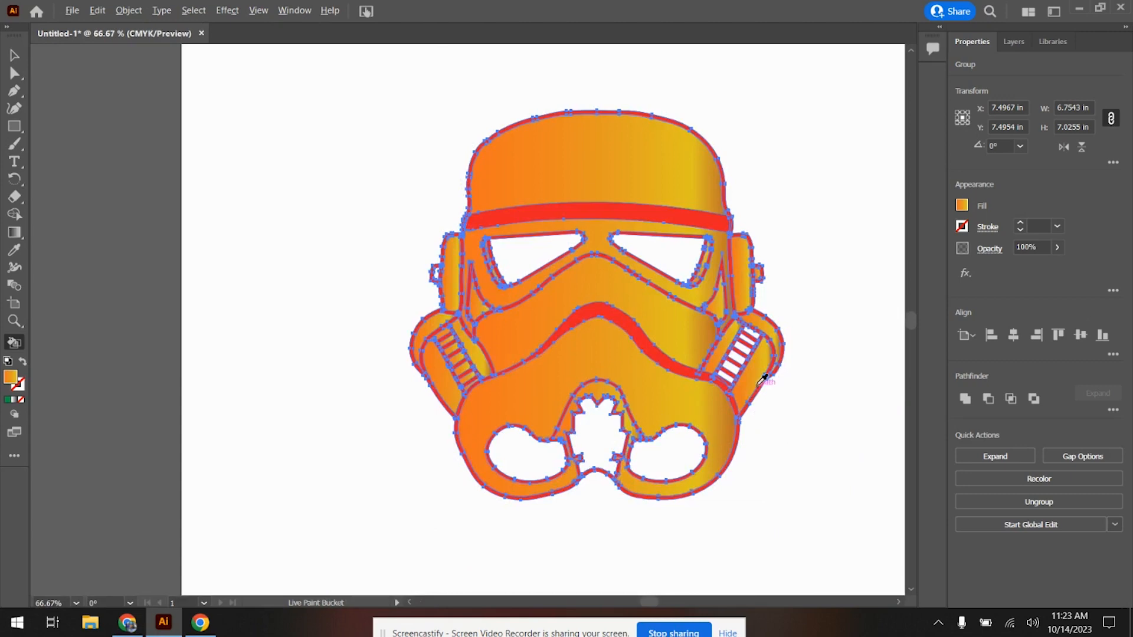
scroll(750, 383, up, 3)
scroll(709, 363, up, 1)
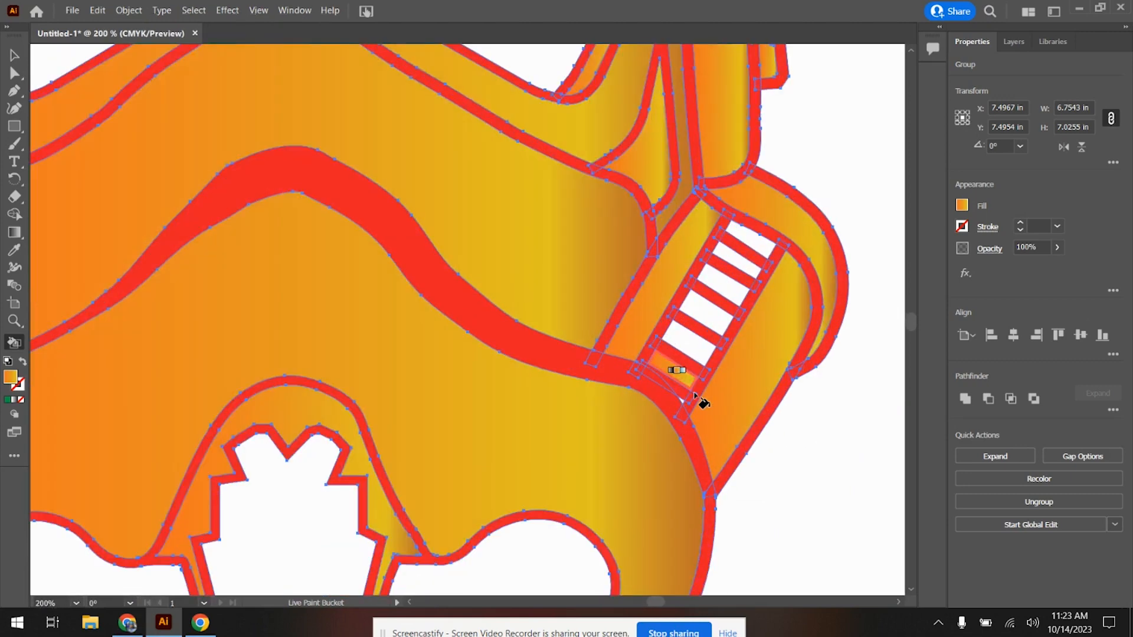
scroll(687, 378, up, 1)
scroll(691, 387, up, 3)
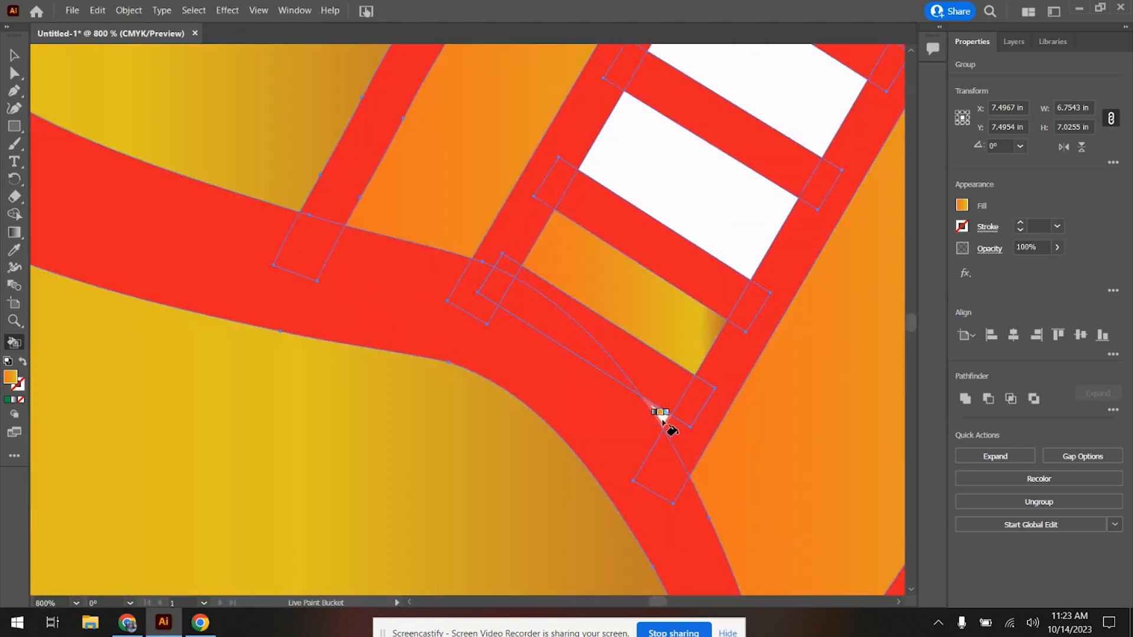
scroll(664, 420, down, 4)
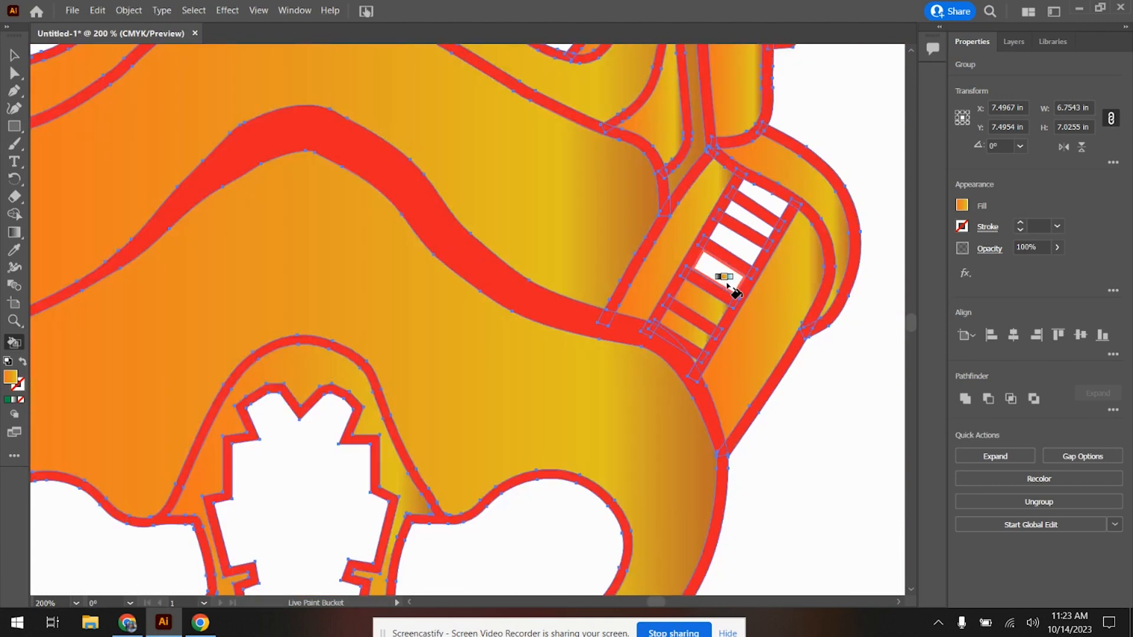
click(738, 251)
click(756, 224)
click(765, 200)
scroll(592, 324, down, 4)
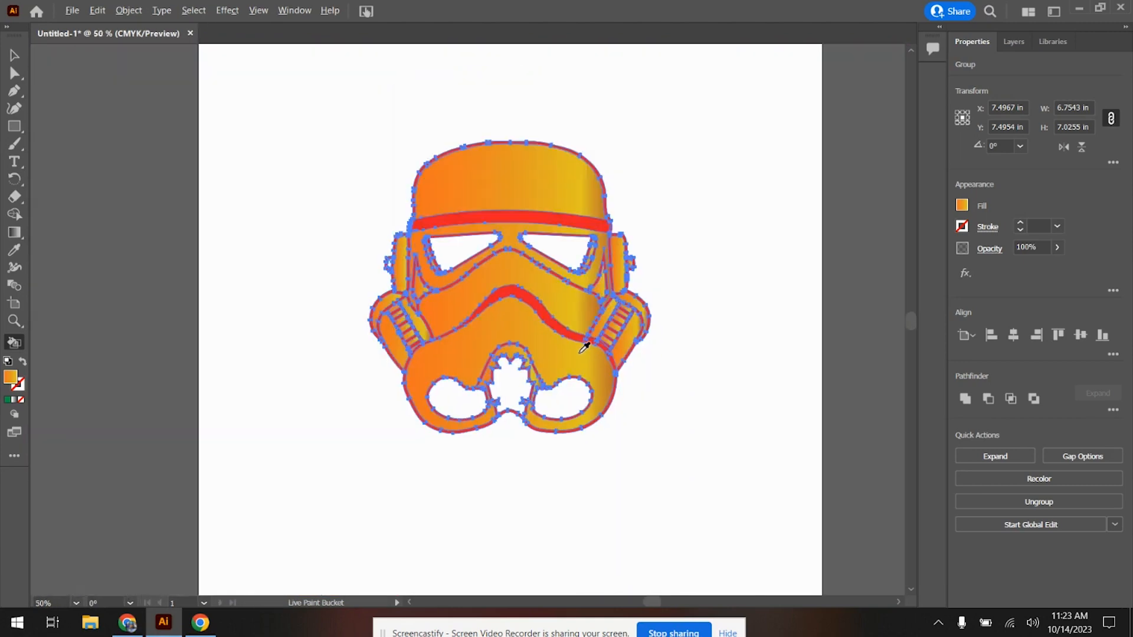
scroll(660, 316, up, 1)
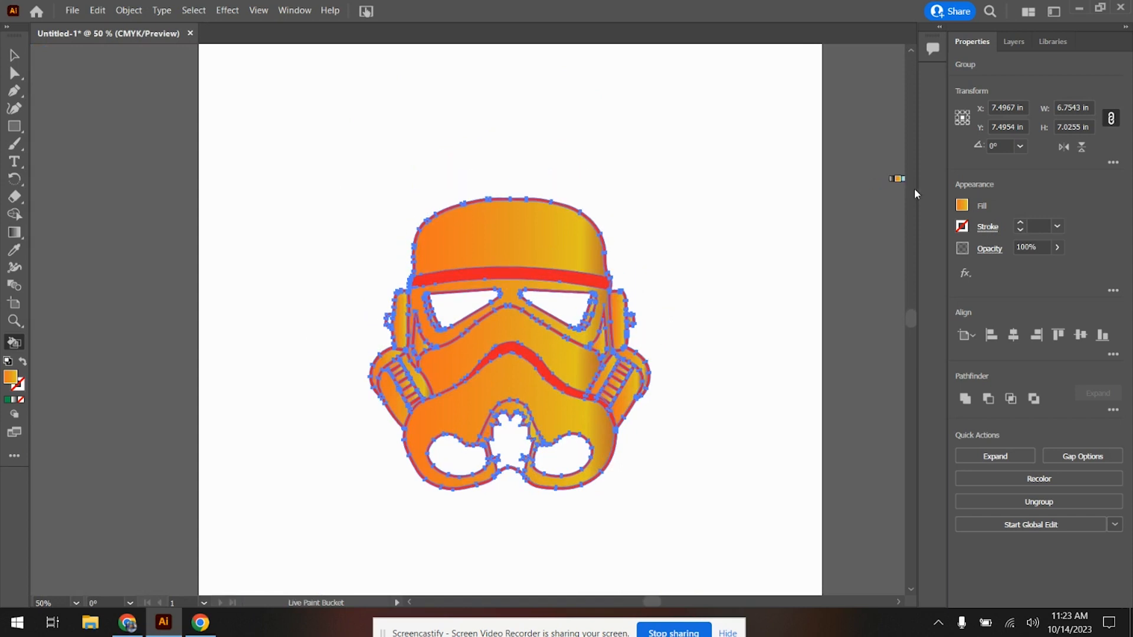
click(962, 207)
Step: Choose the white-to-black gradient and paint both eyes plus the left, centre and right mouth openings
click(924, 279)
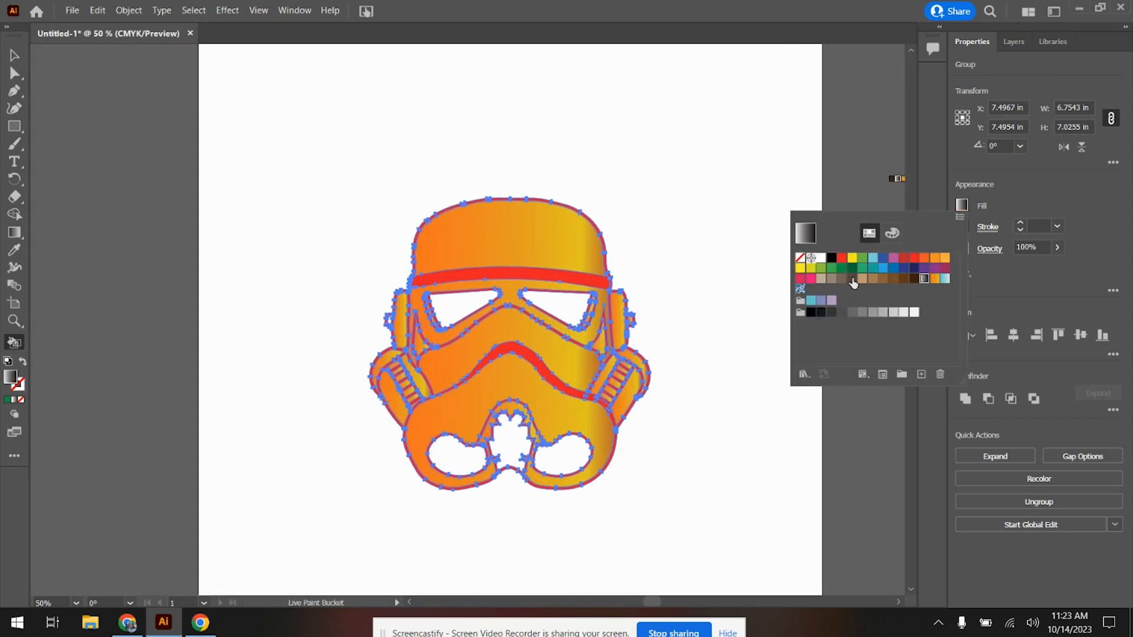
click(572, 314)
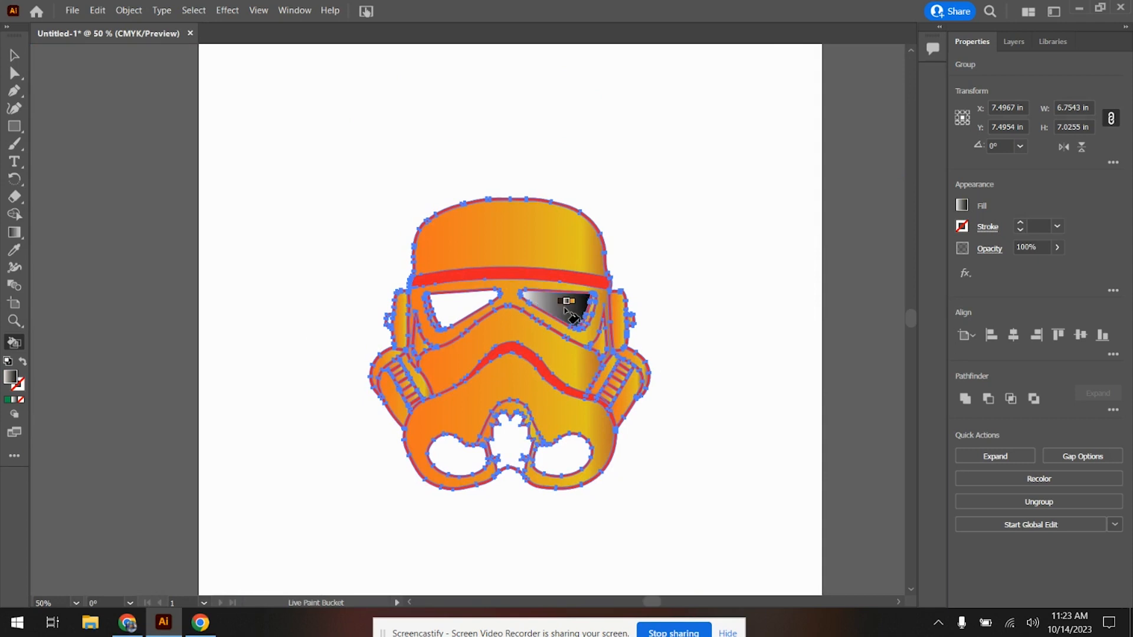
click(463, 310)
click(463, 462)
click(506, 449)
click(561, 464)
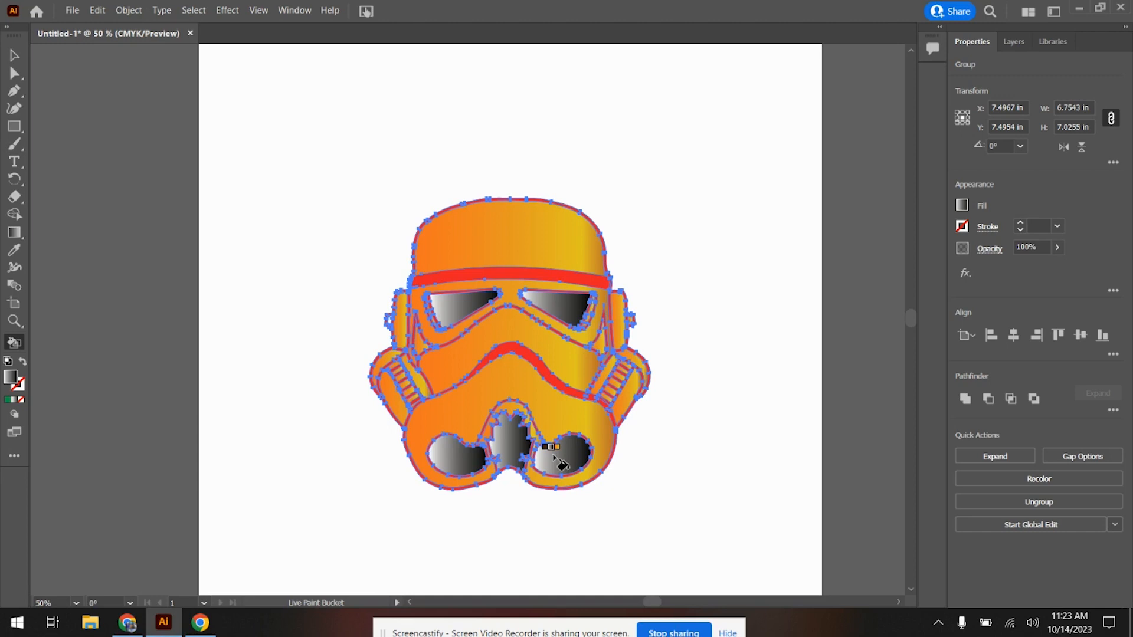
Step: Select the whole helmet group and set its outline stroke weight to 2 pt
key(v)
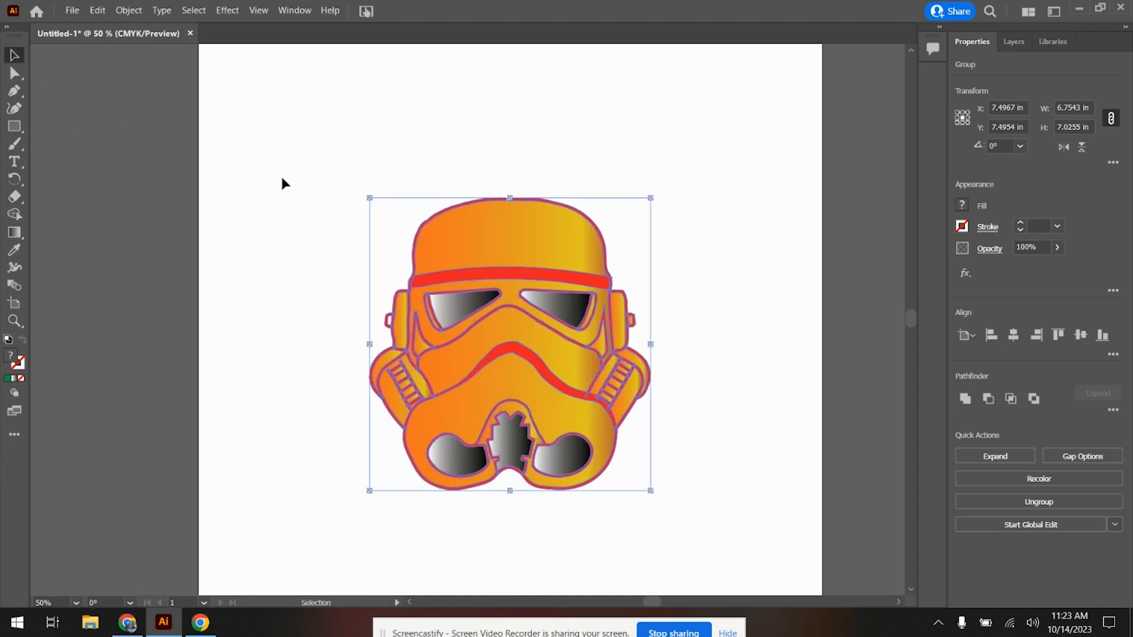
click(295, 207)
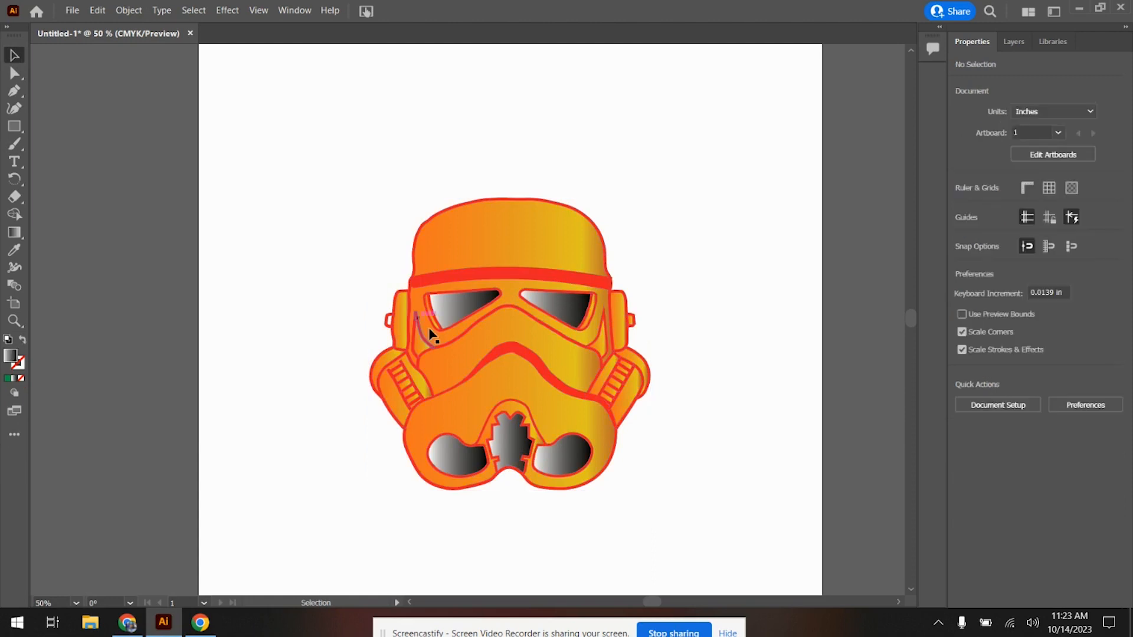
click(511, 239)
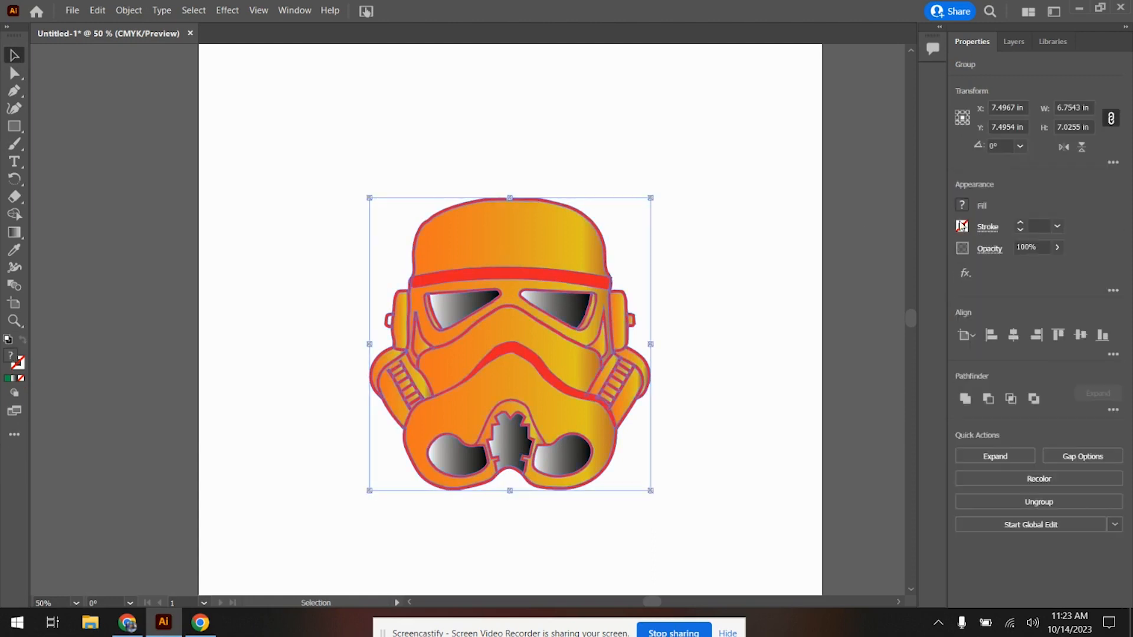
click(1021, 224)
click(1020, 224)
click(1021, 223)
click(1021, 223)
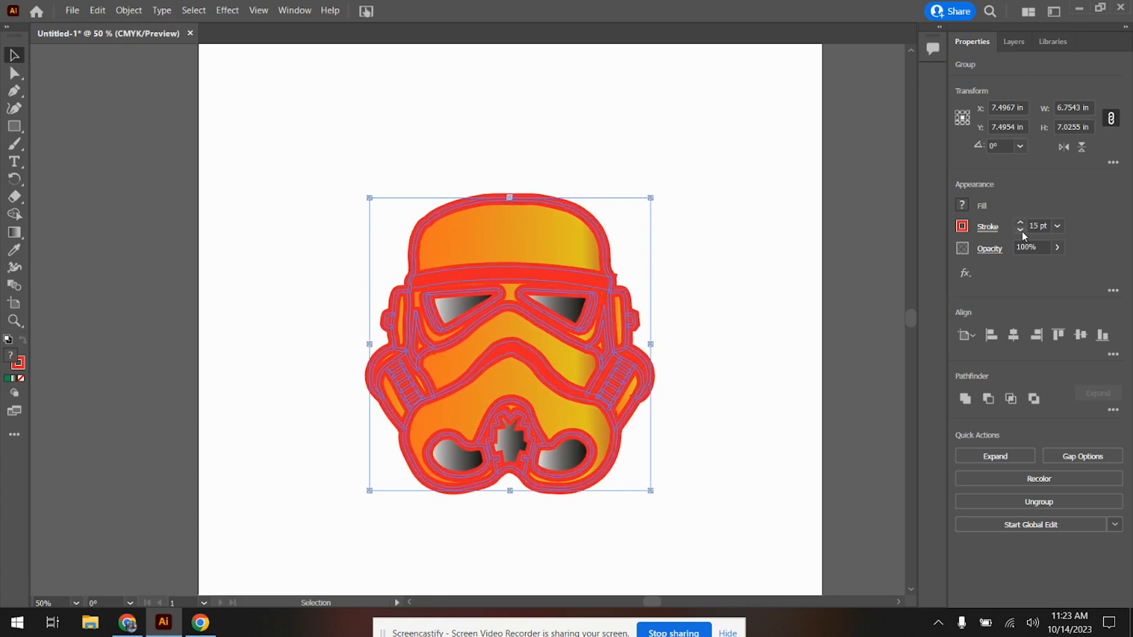
click(1020, 230)
click(1020, 230)
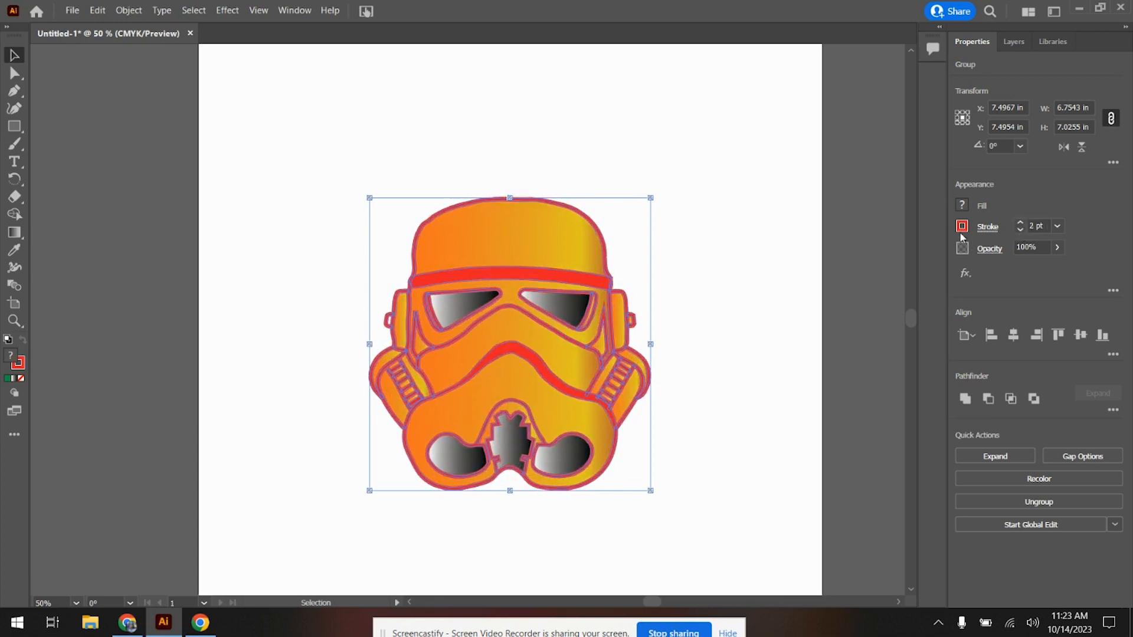
Step: Make the helmet's outline stroke RGB Green and deselect to preview the result
click(962, 226)
click(864, 281)
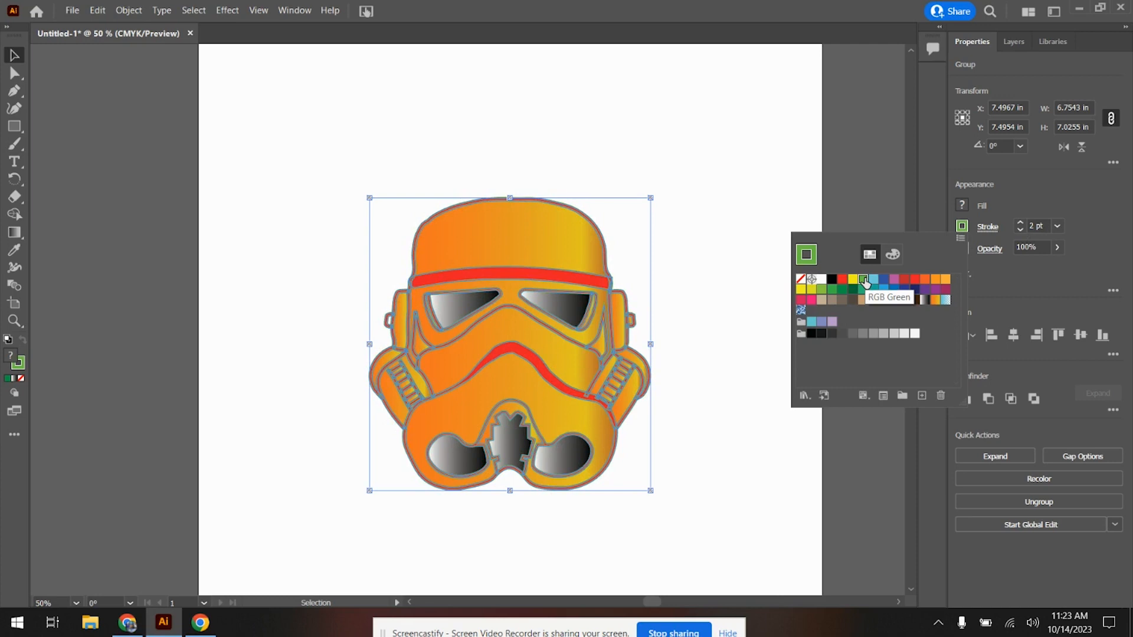
click(702, 174)
click(708, 191)
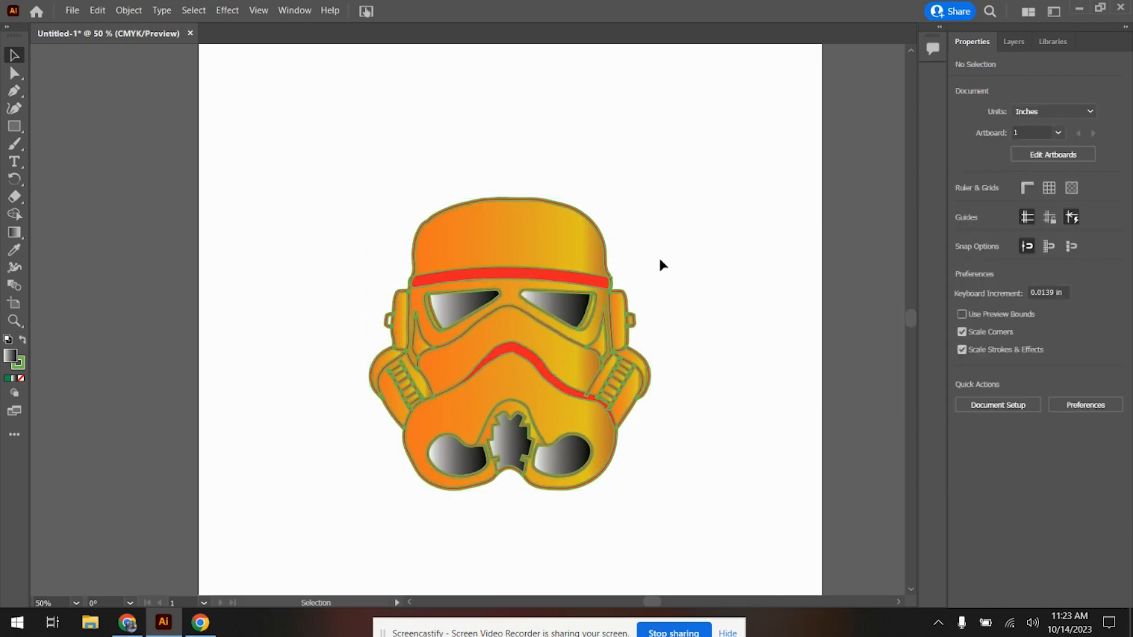
scroll(549, 369, up, 3)
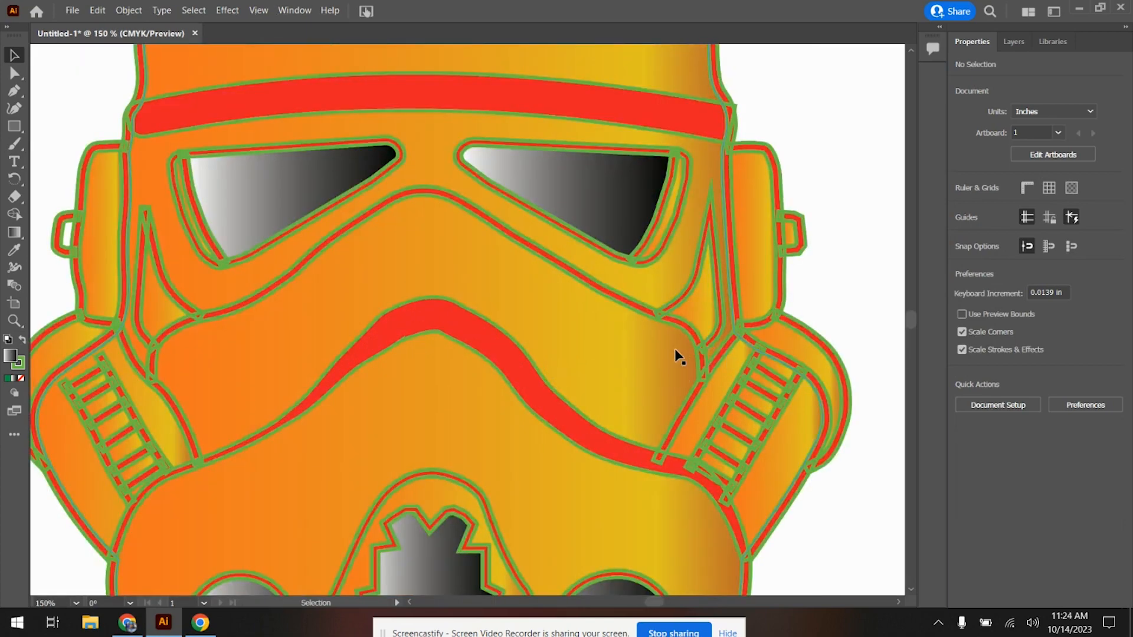
scroll(674, 354, down, 1)
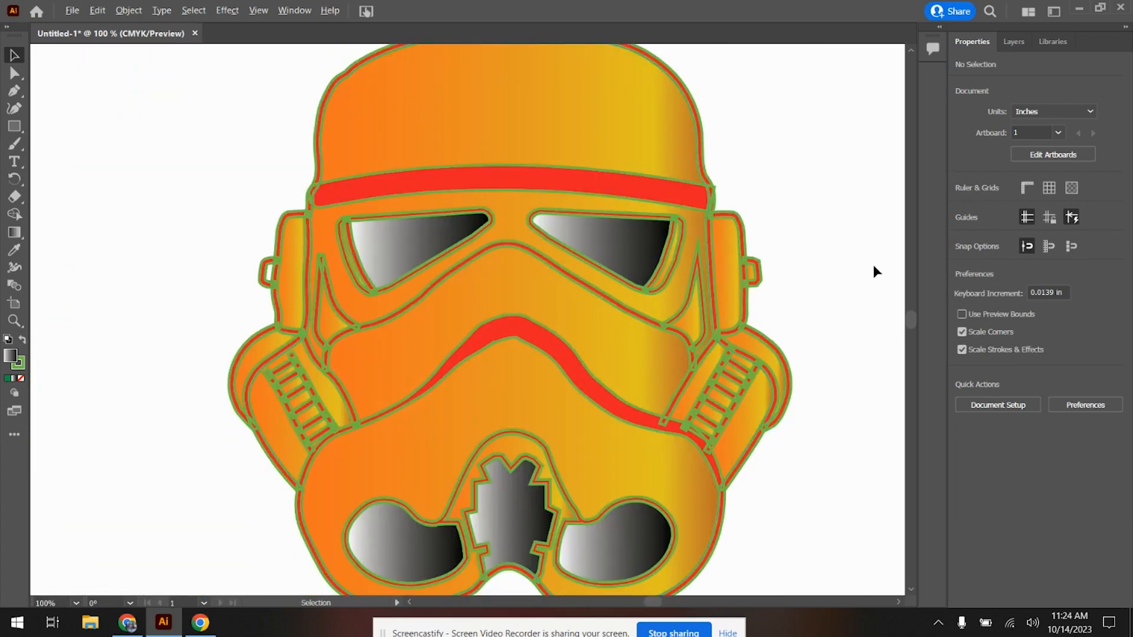
Step: Reselect the helmet group, thin its stroke weight, and set the added stroke colour to None
click(721, 311)
click(1020, 232)
click(1020, 232)
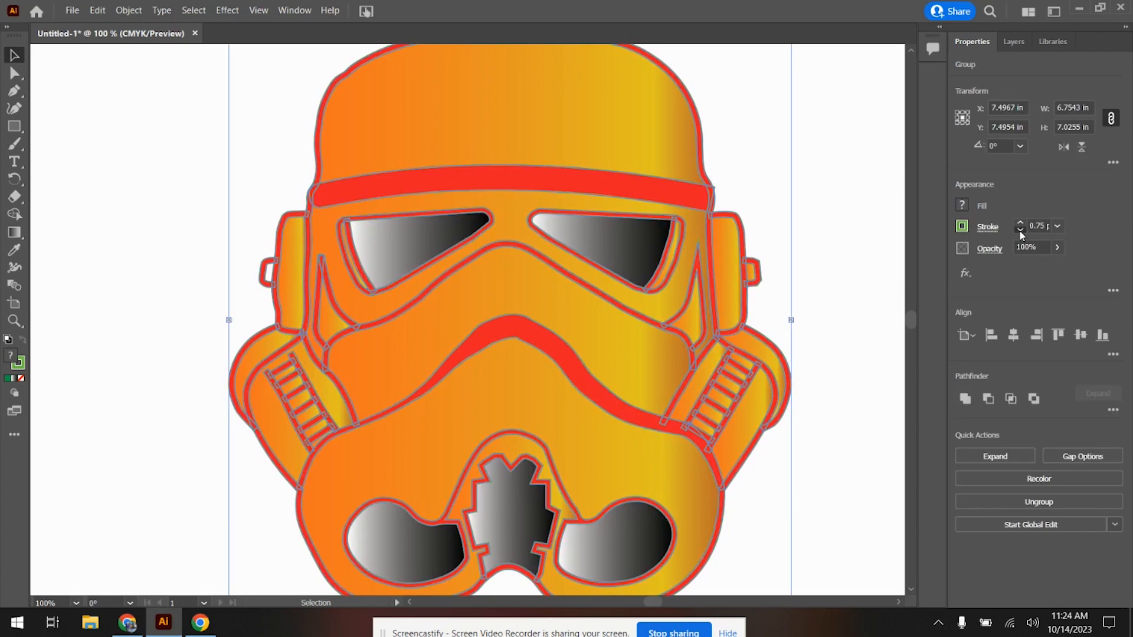
click(962, 227)
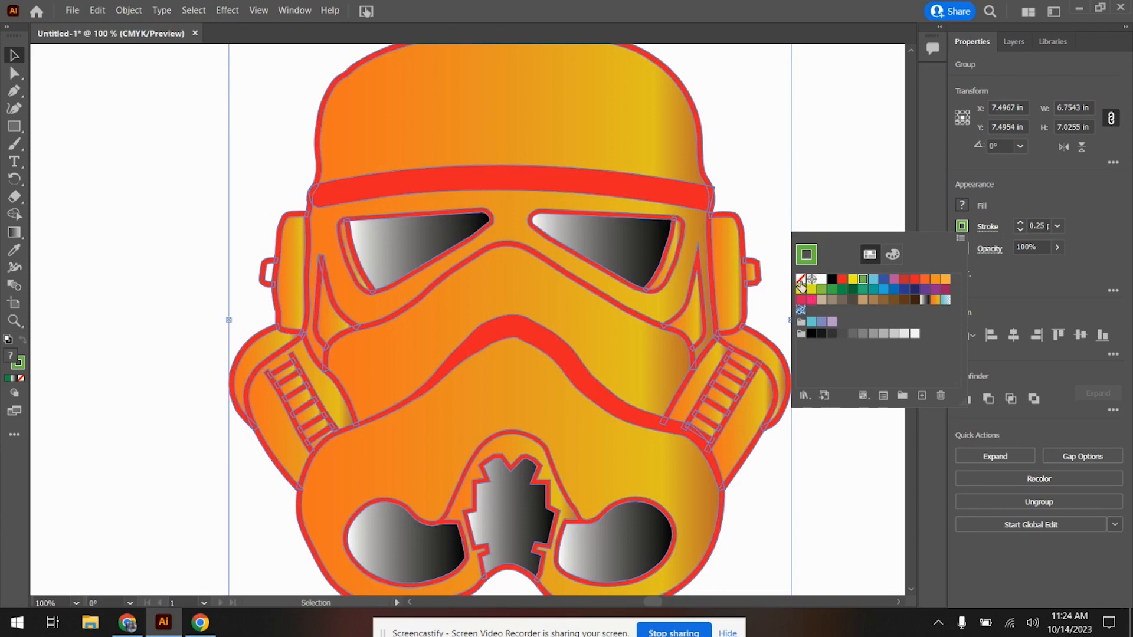
click(801, 285)
scroll(819, 164, down, 2)
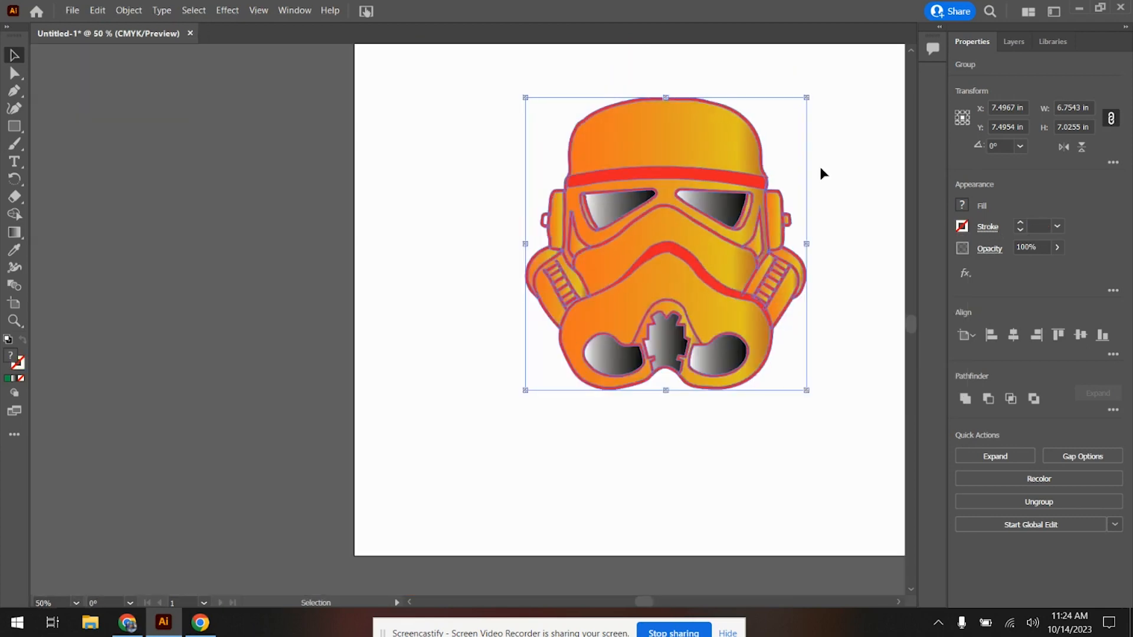
scroll(819, 164, up, 4)
scroll(820, 165, down, 1)
scroll(822, 169, up, 2)
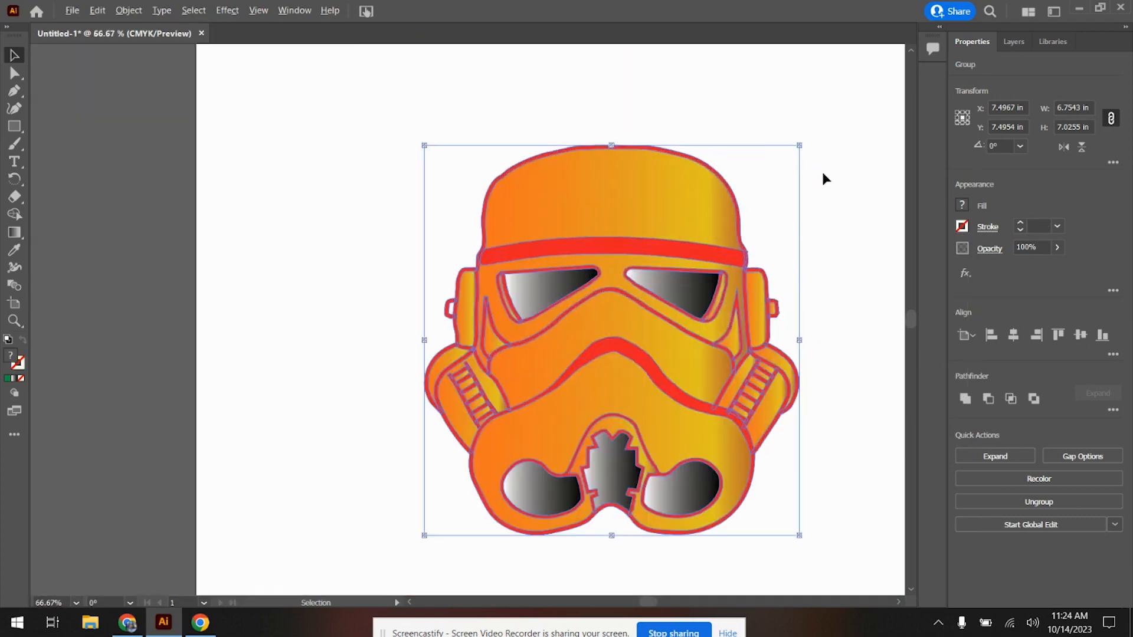
scroll(770, 264, down, 1)
scroll(785, 268, down, 1)
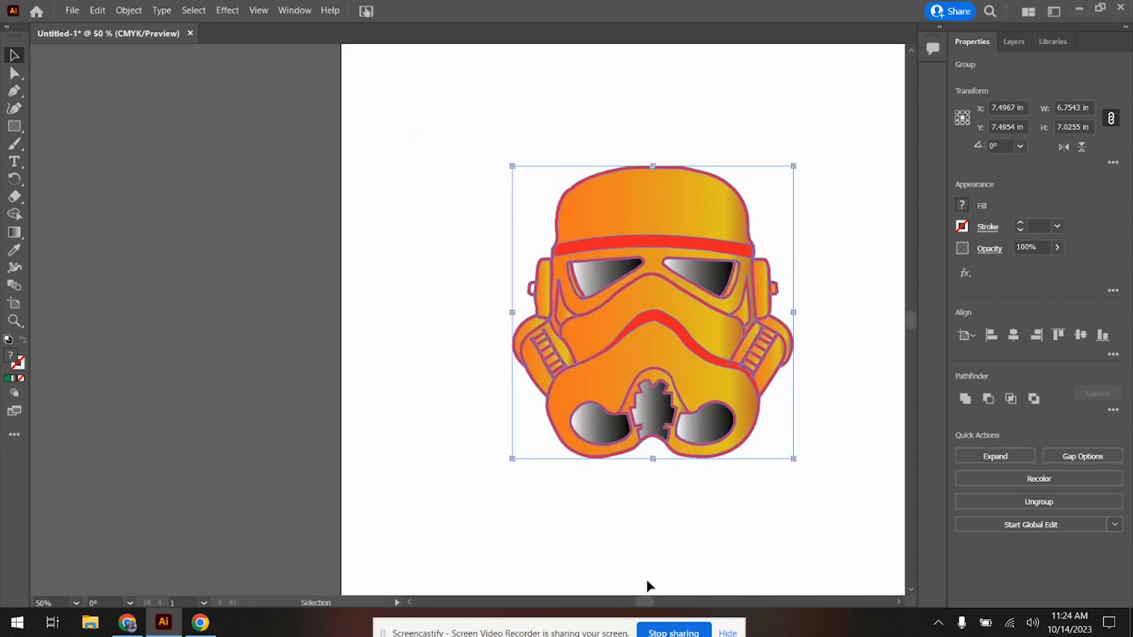
drag(649, 610, 657, 612)
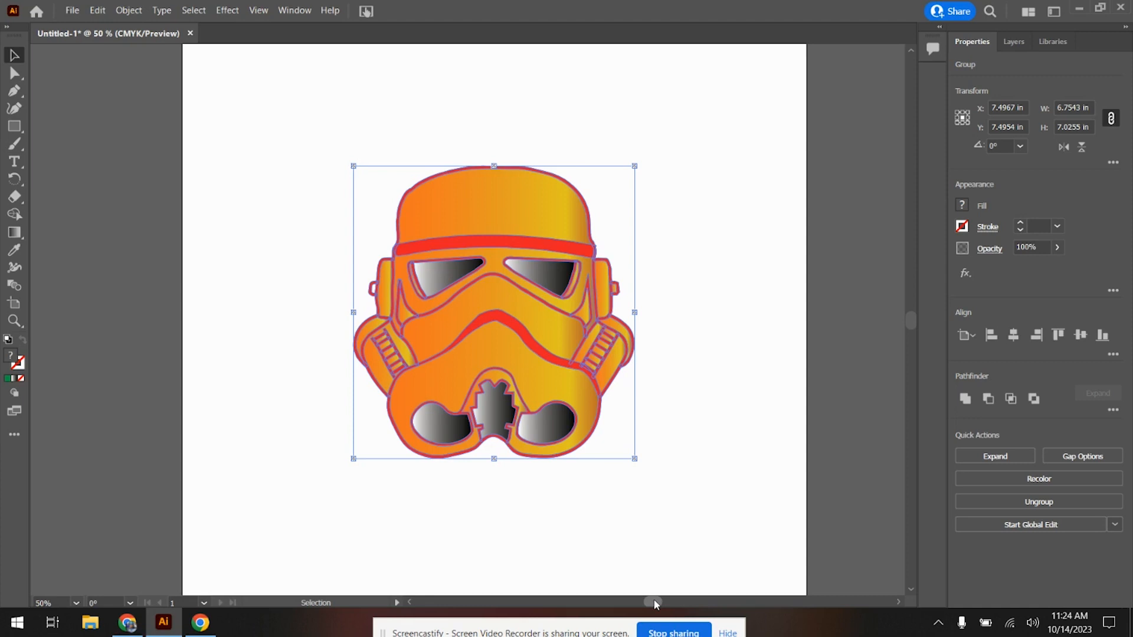
Step: Paste the author's name as new text, scale it to about 154 pt and move it to the page top
click(16, 164)
click(245, 118)
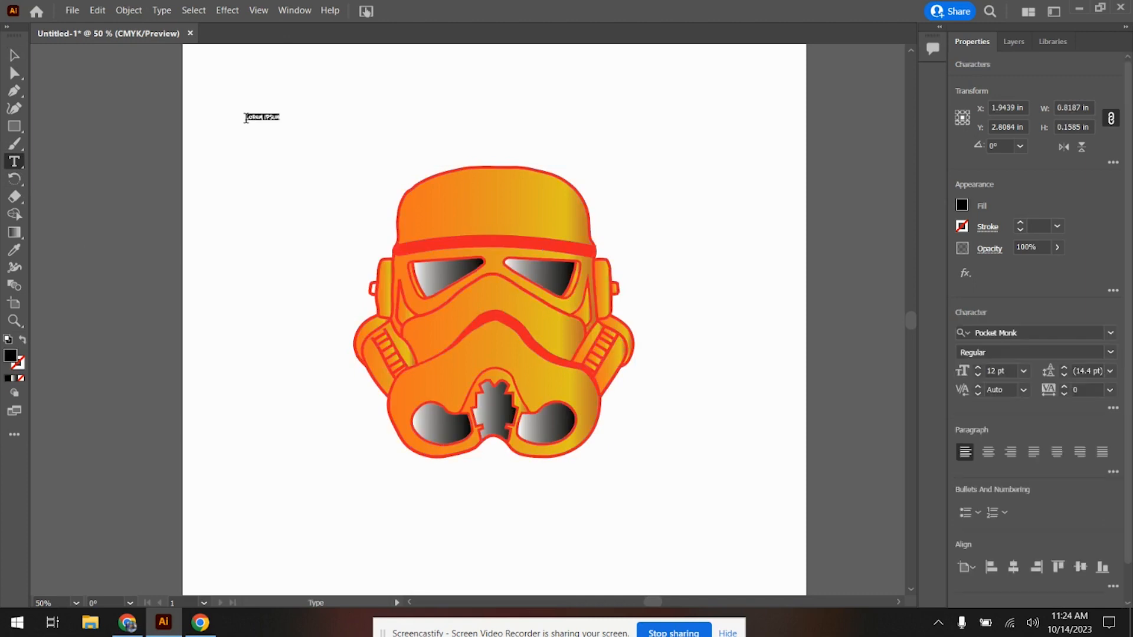
text(Joshua Villa Contreras)
click(16, 55)
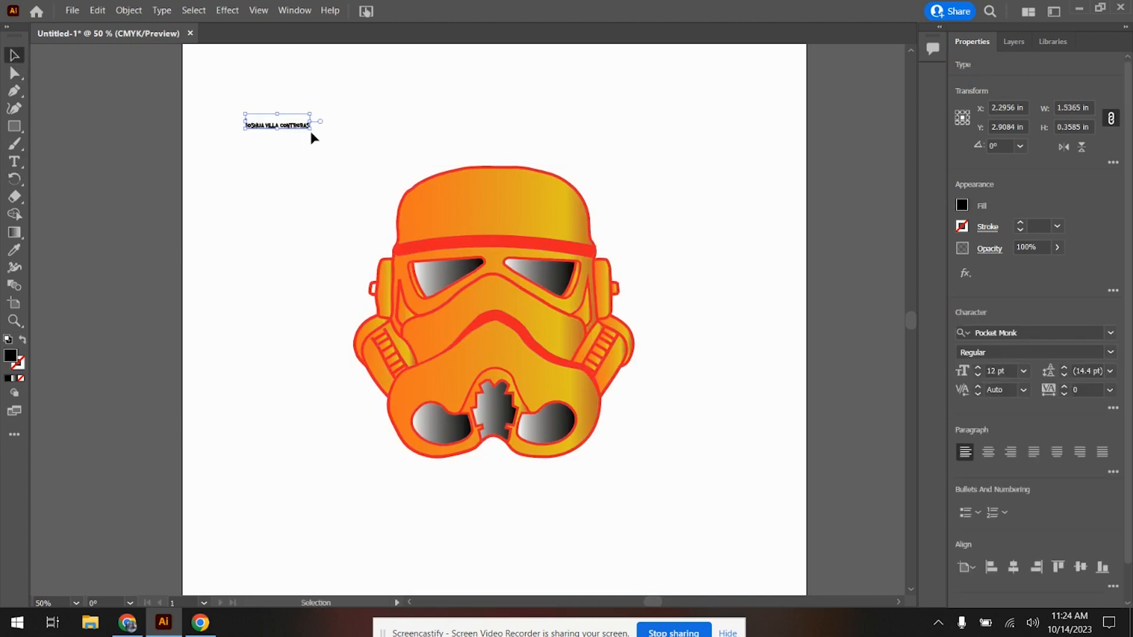
drag(312, 132, 763, 311)
drag(602, 282, 594, 137)
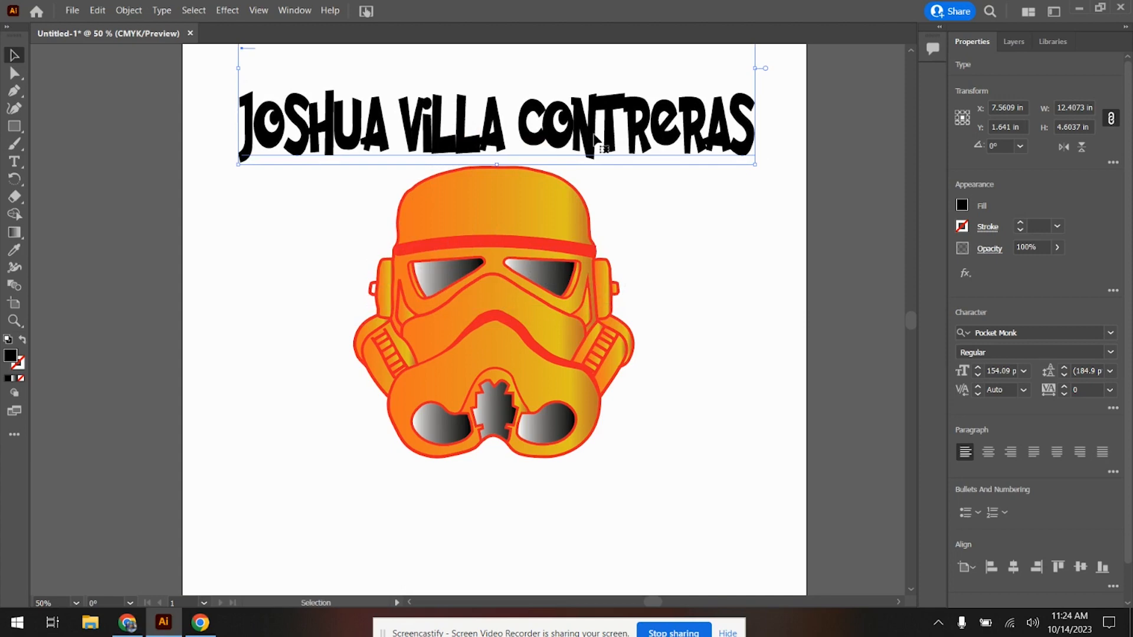
drag(594, 137, 587, 108)
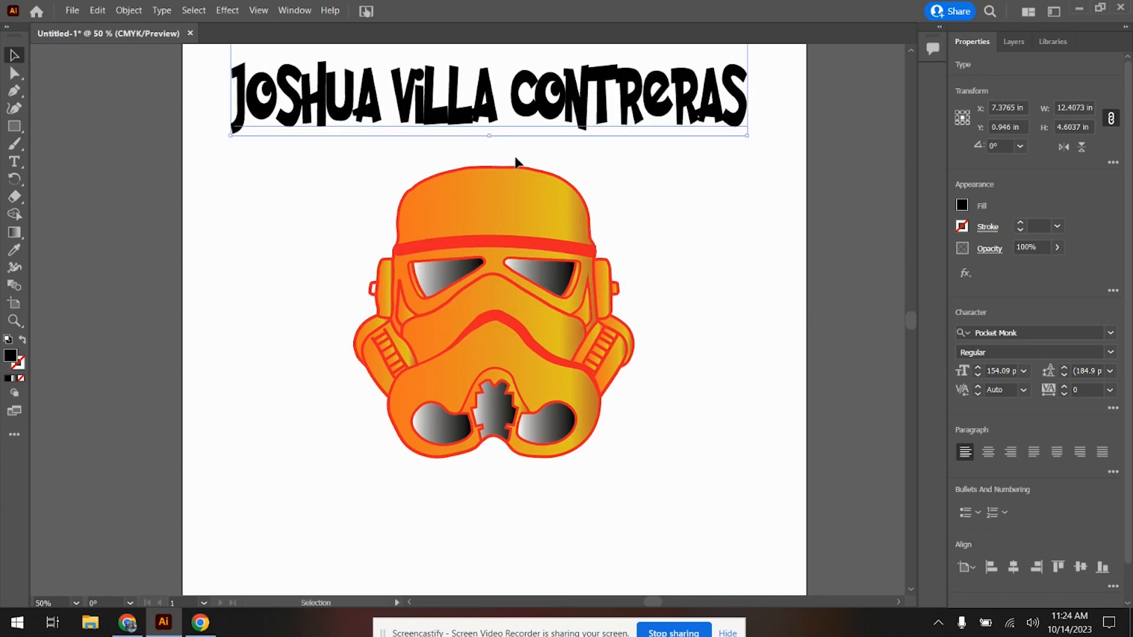
click(20, 165)
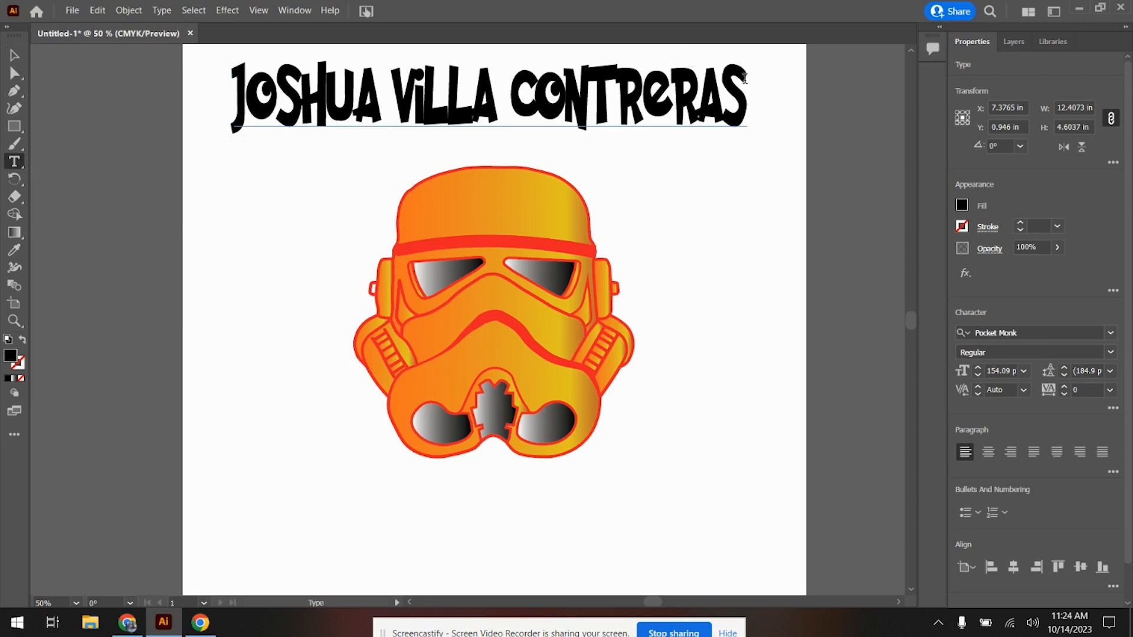
Step: Type 'COLORING STYLE' on a new line below the name and colour it green
key(Return)
key(Return)
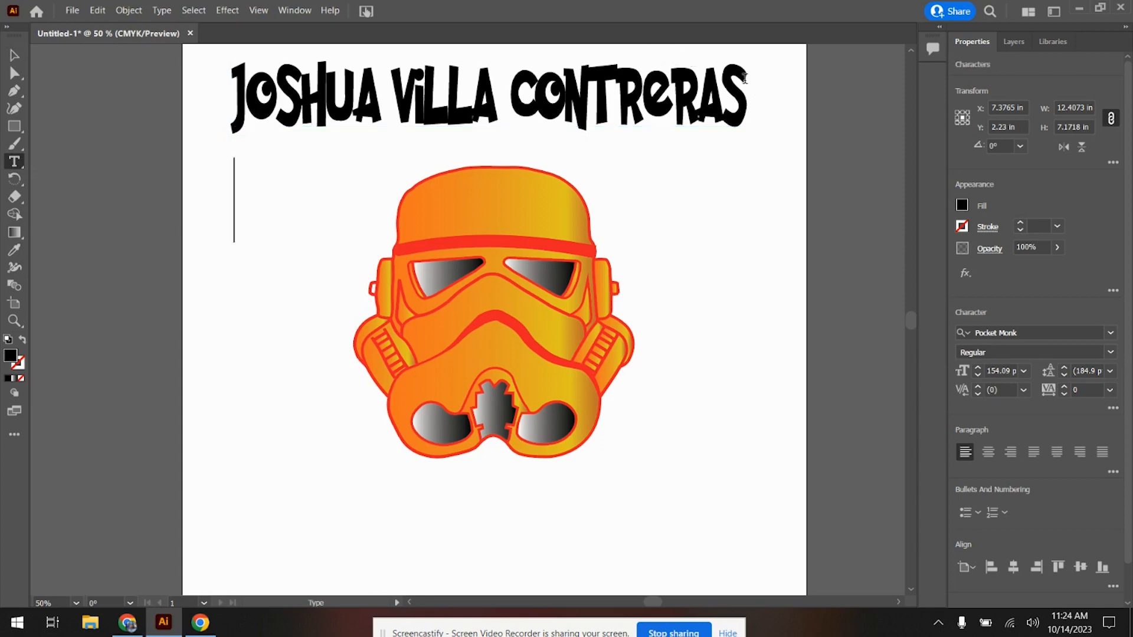
text(CO)
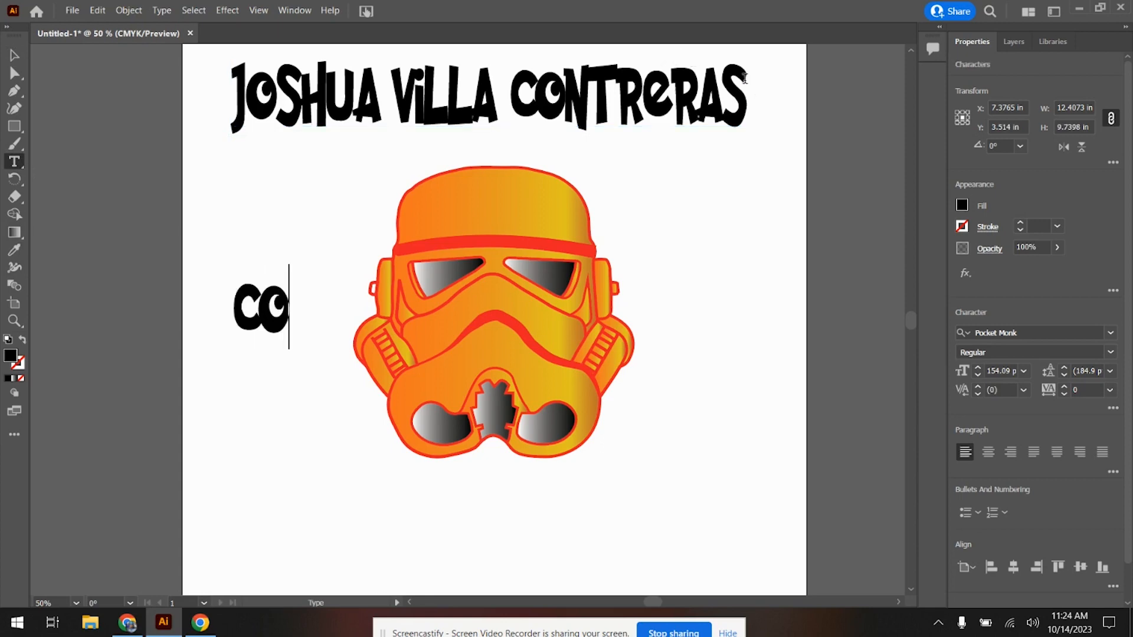
text(LORING)
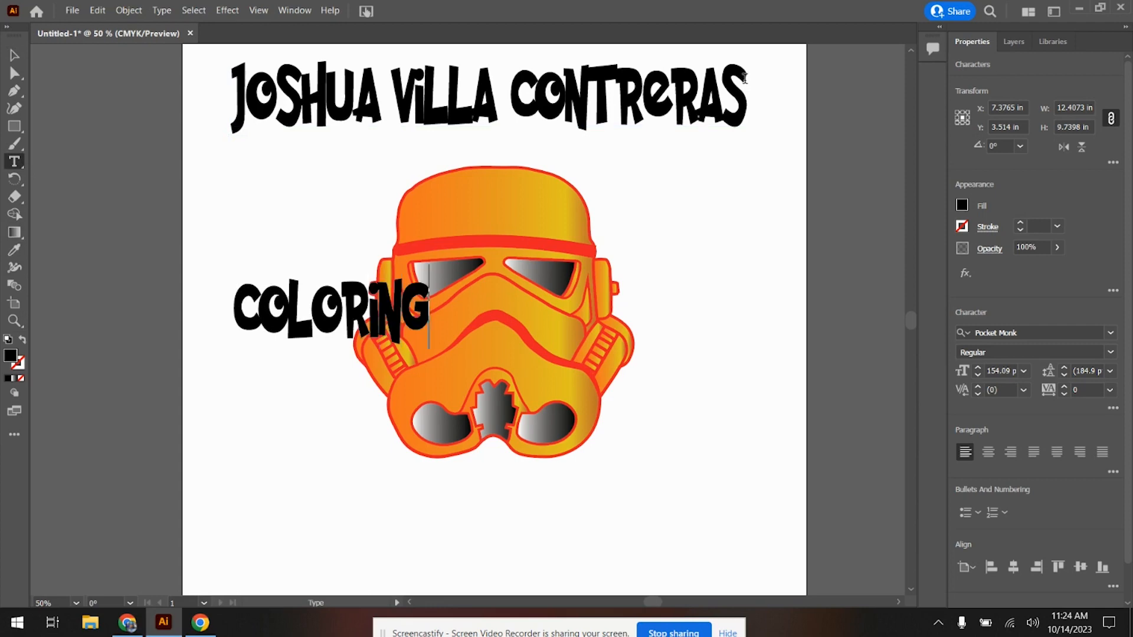
text( STYLE)
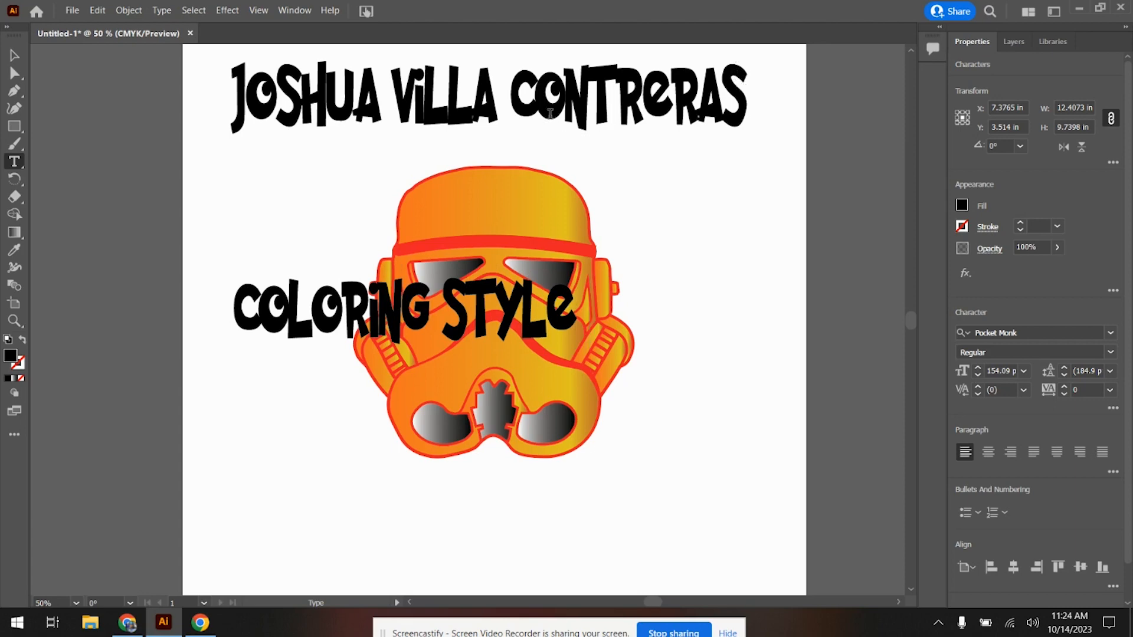
drag(586, 311, 235, 313)
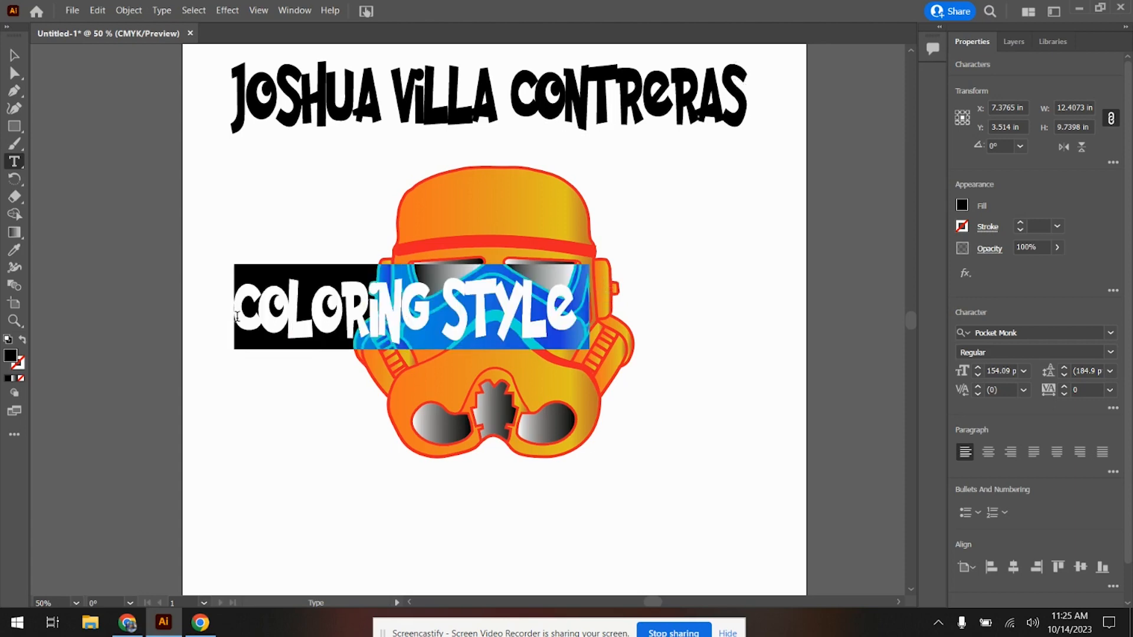
click(962, 206)
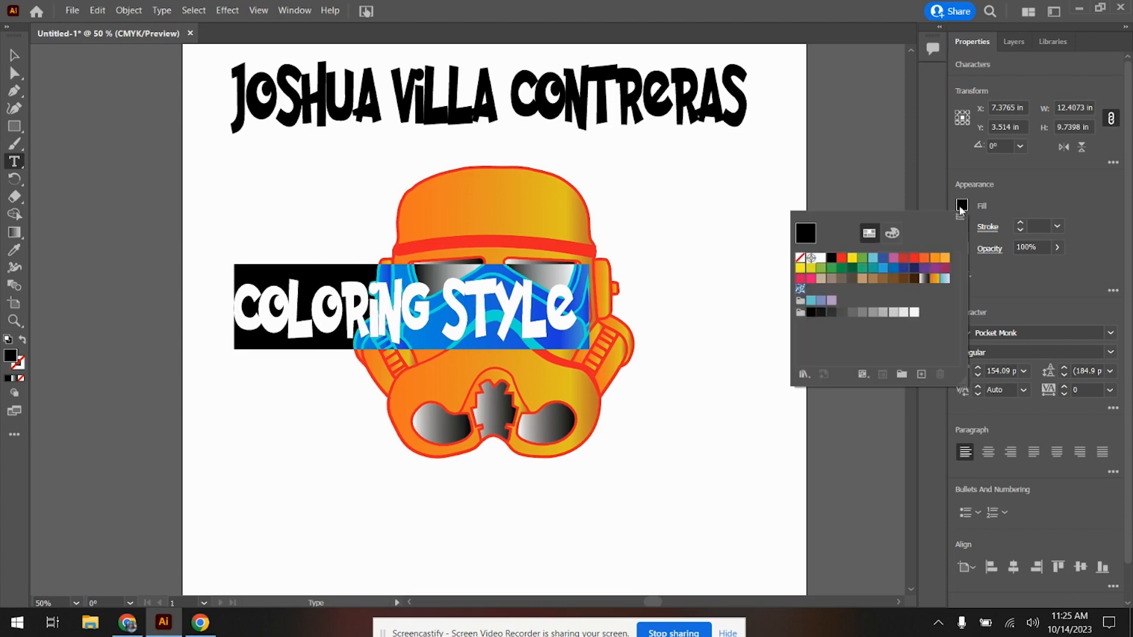
click(861, 260)
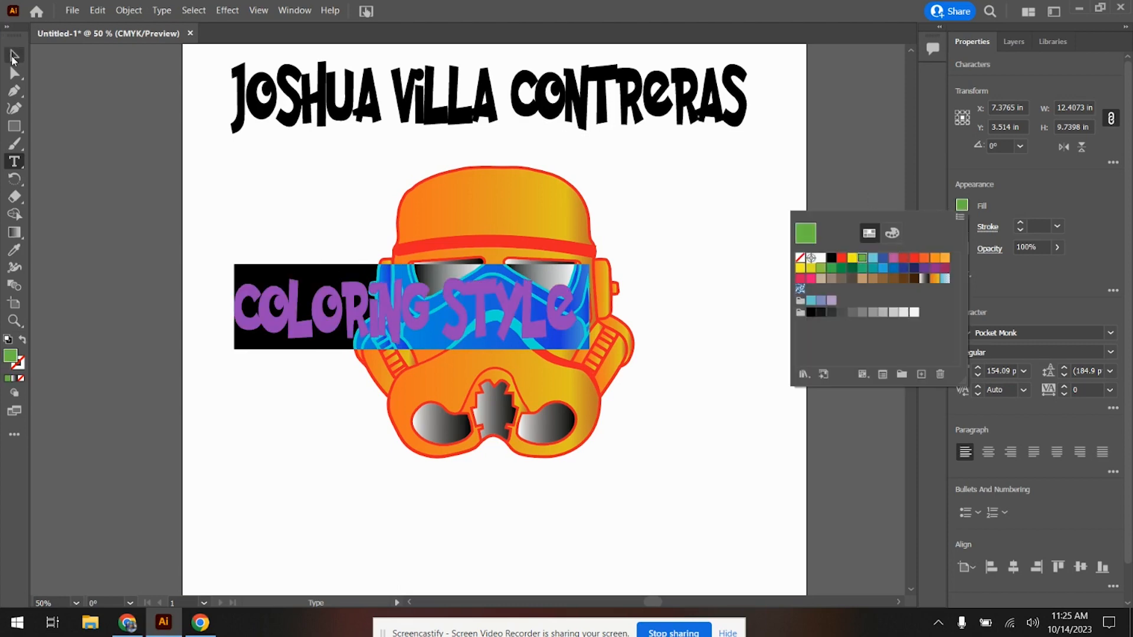
click(14, 56)
click(322, 212)
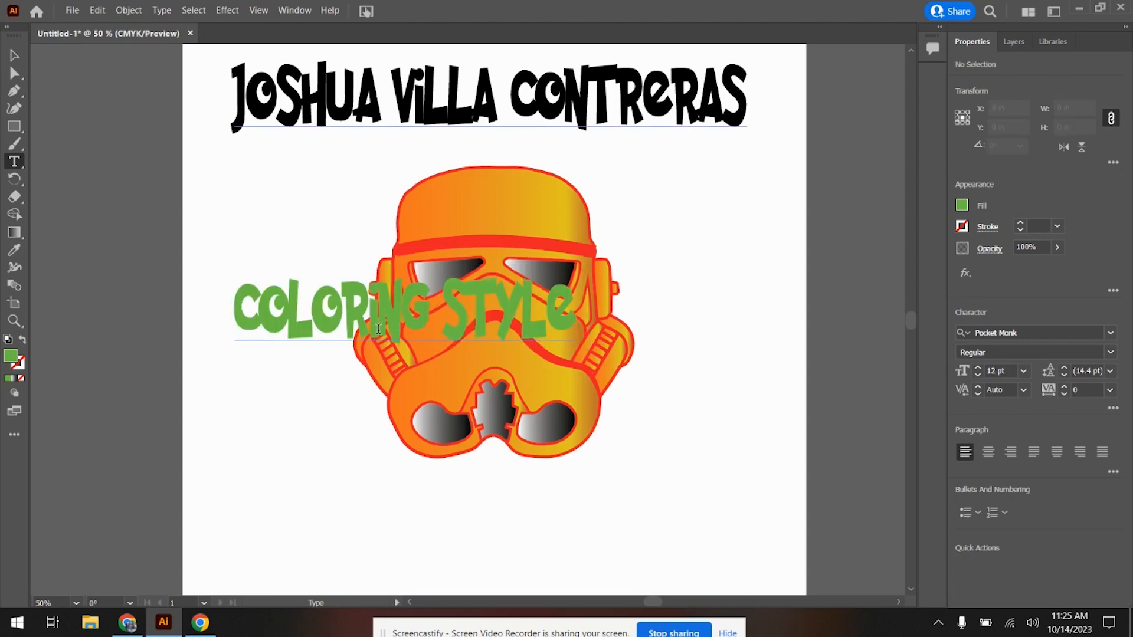
Step: Delete the stray Lorem Ipsum placeholder text
click(231, 322)
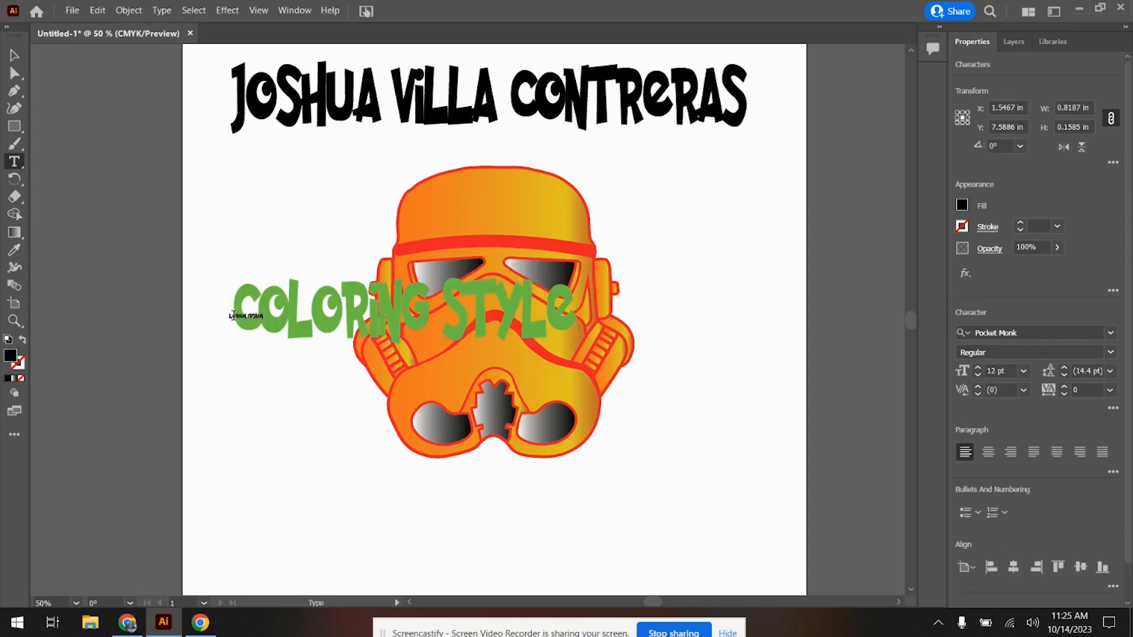
click(12, 60)
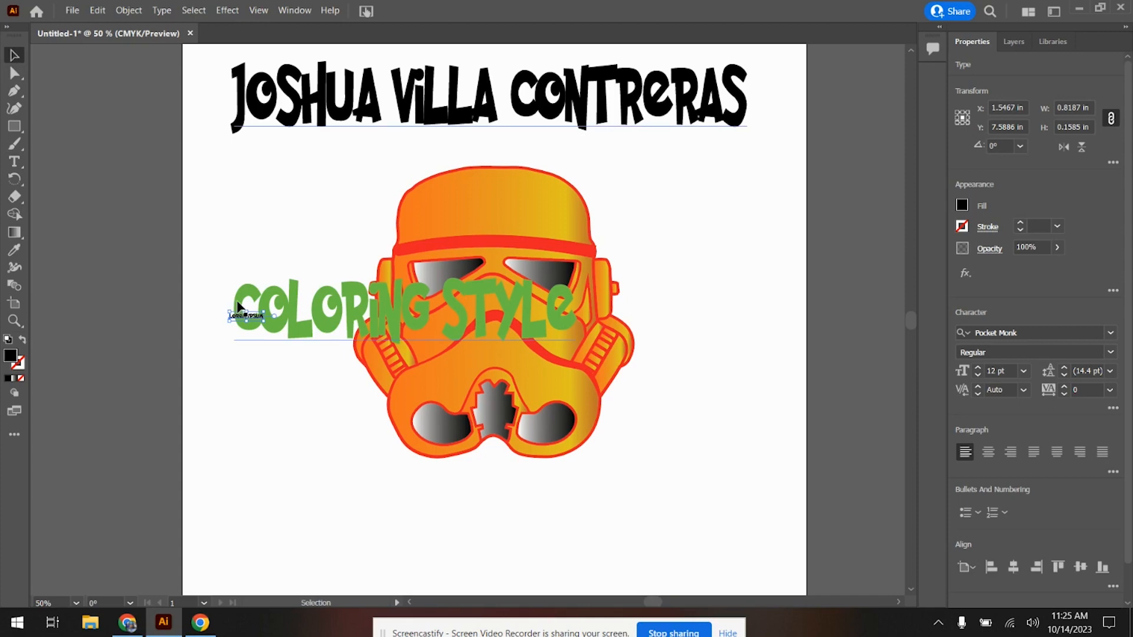
key(Delete)
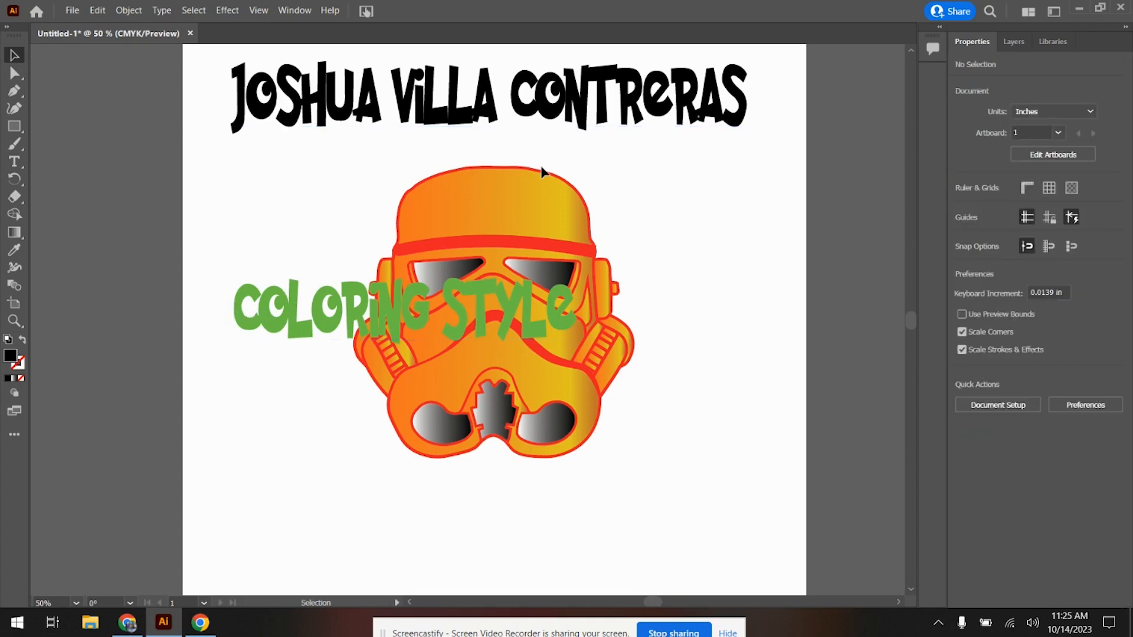
click(530, 198)
Step: Move the text lines down, bring the helmet to front via Arrange, and shift it toward the page top
drag(338, 317, 312, 544)
click(576, 208)
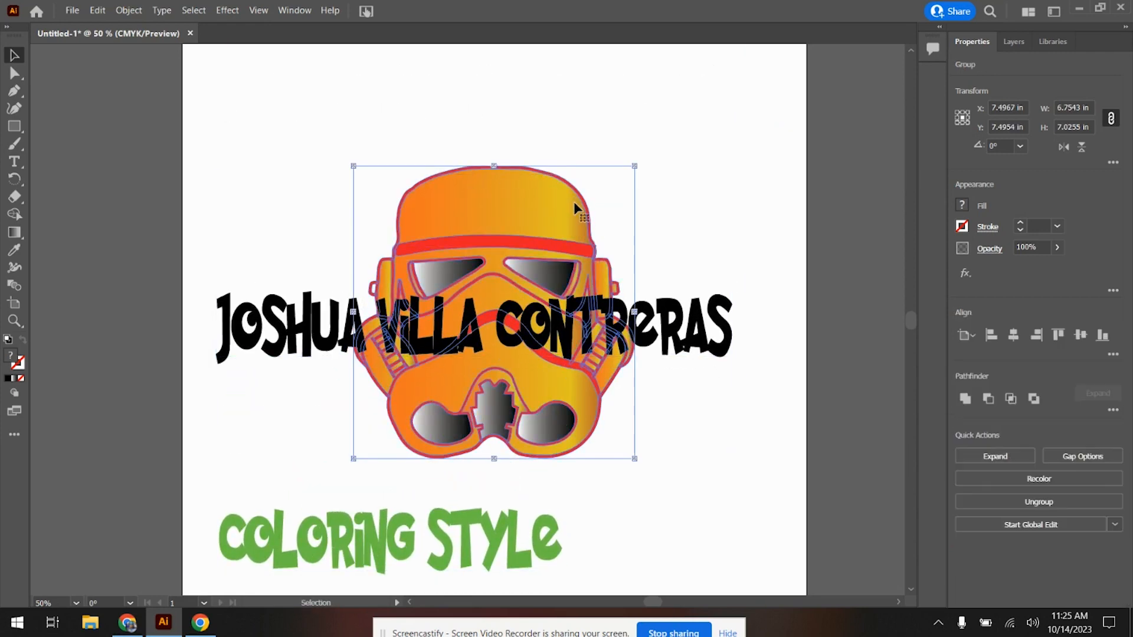
right_click(575, 201)
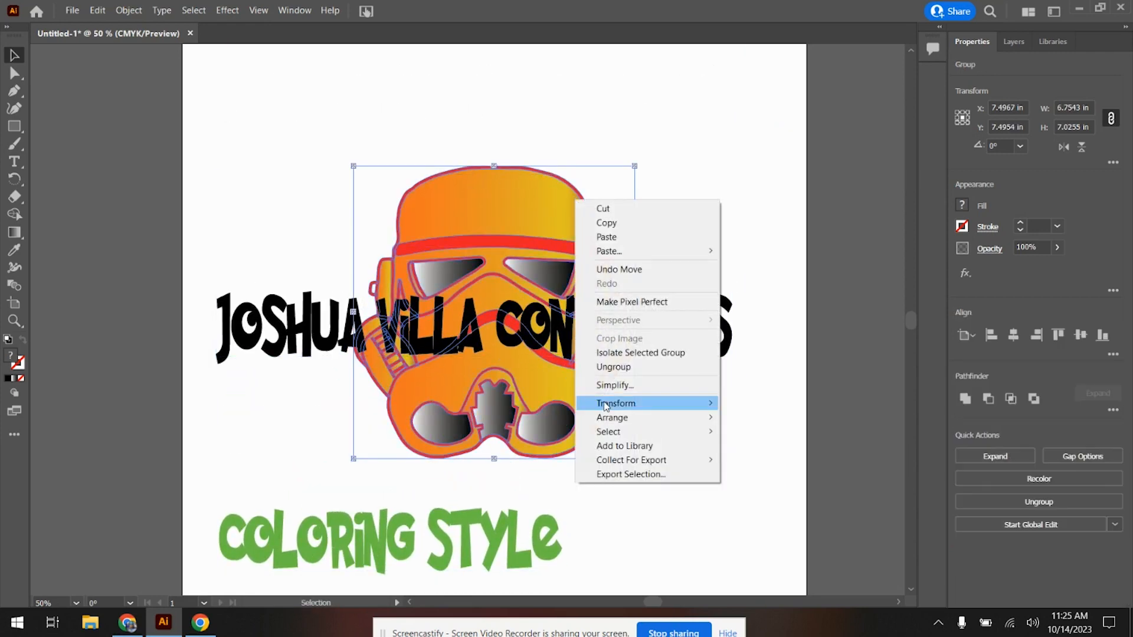
mouse_move(615, 419)
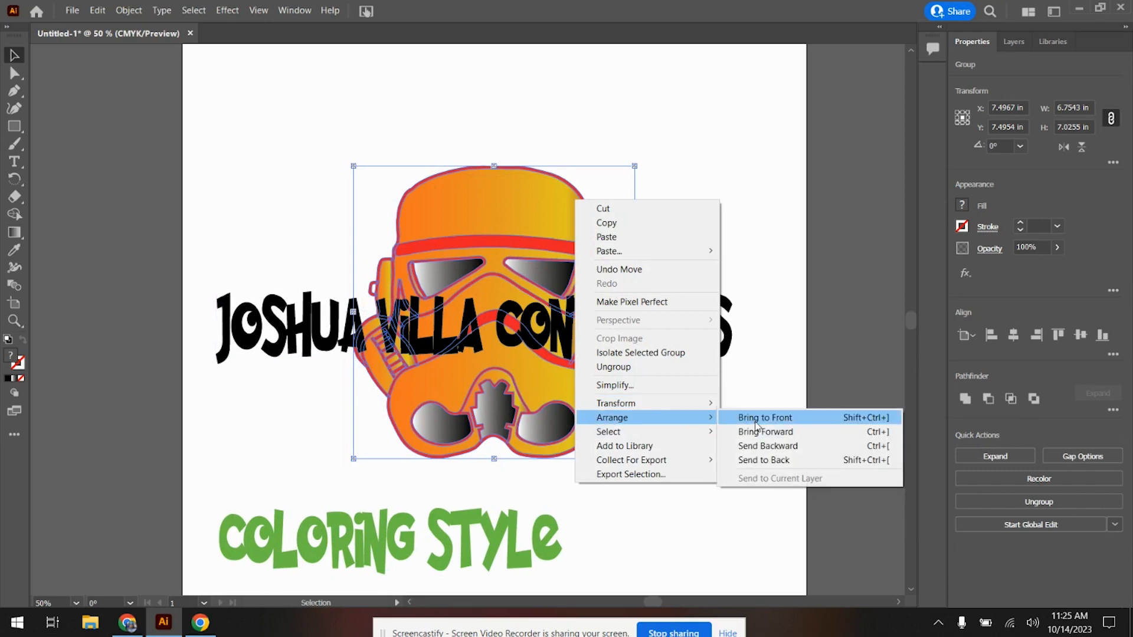
click(761, 417)
drag(550, 221, 582, 77)
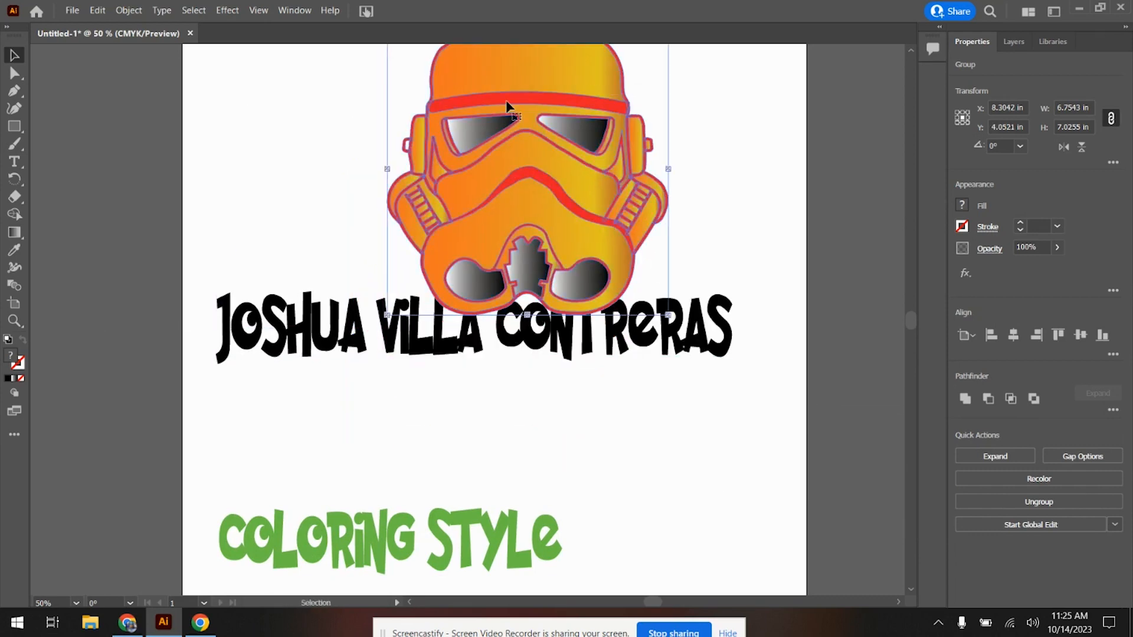
Step: Set the text leading to 72 pt and centre the helmet just above the name
click(364, 344)
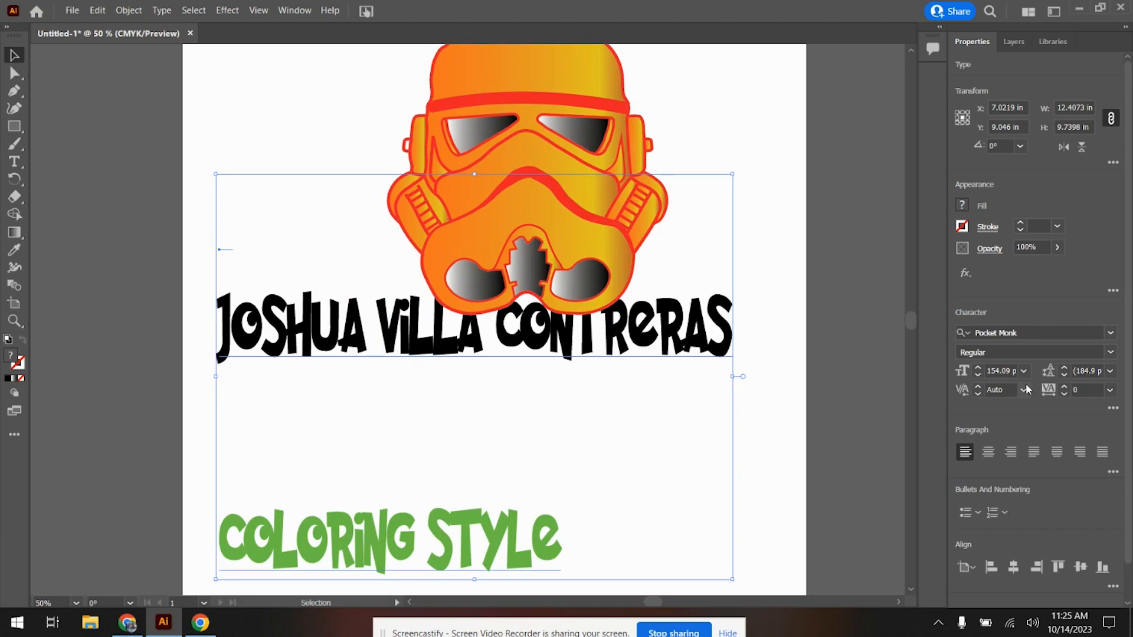
click(1065, 376)
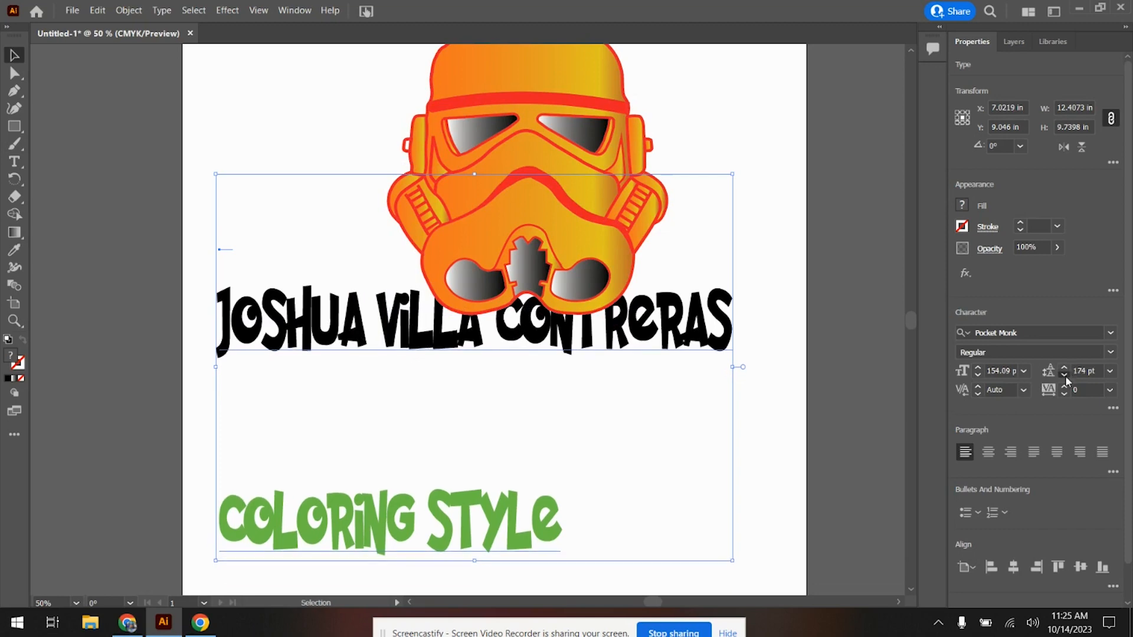
click(1065, 375)
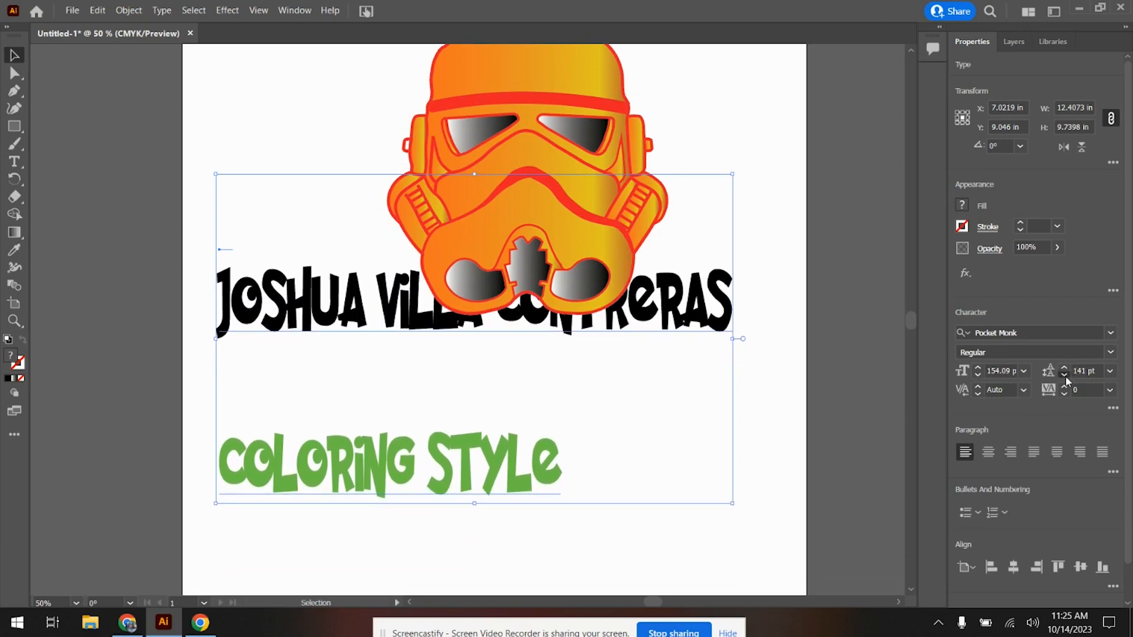
click(1065, 378)
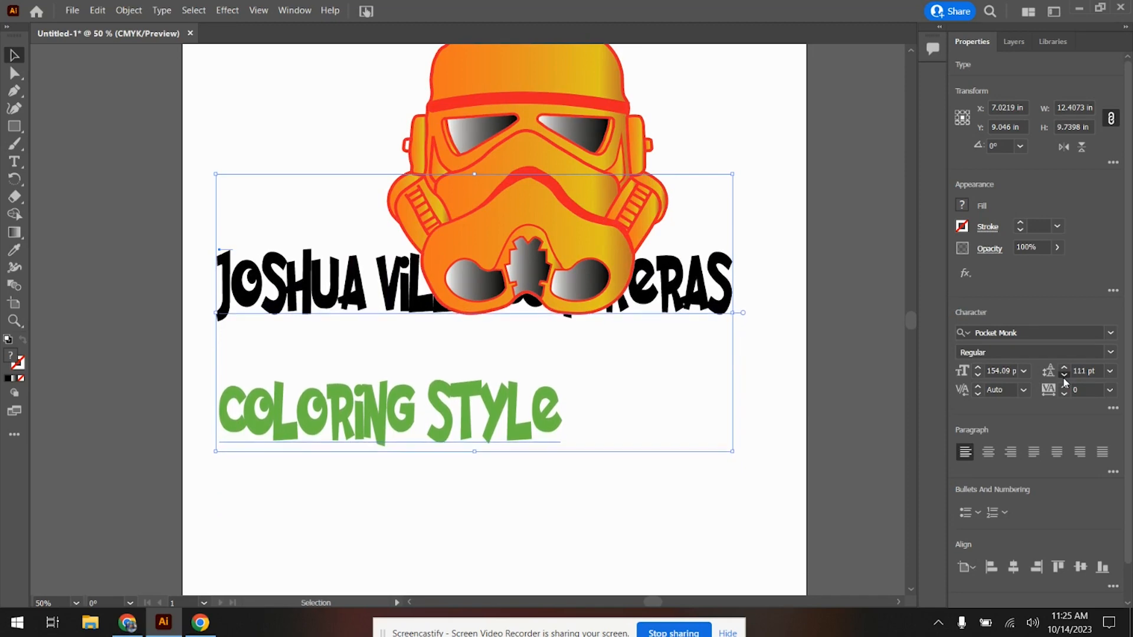
click(1064, 378)
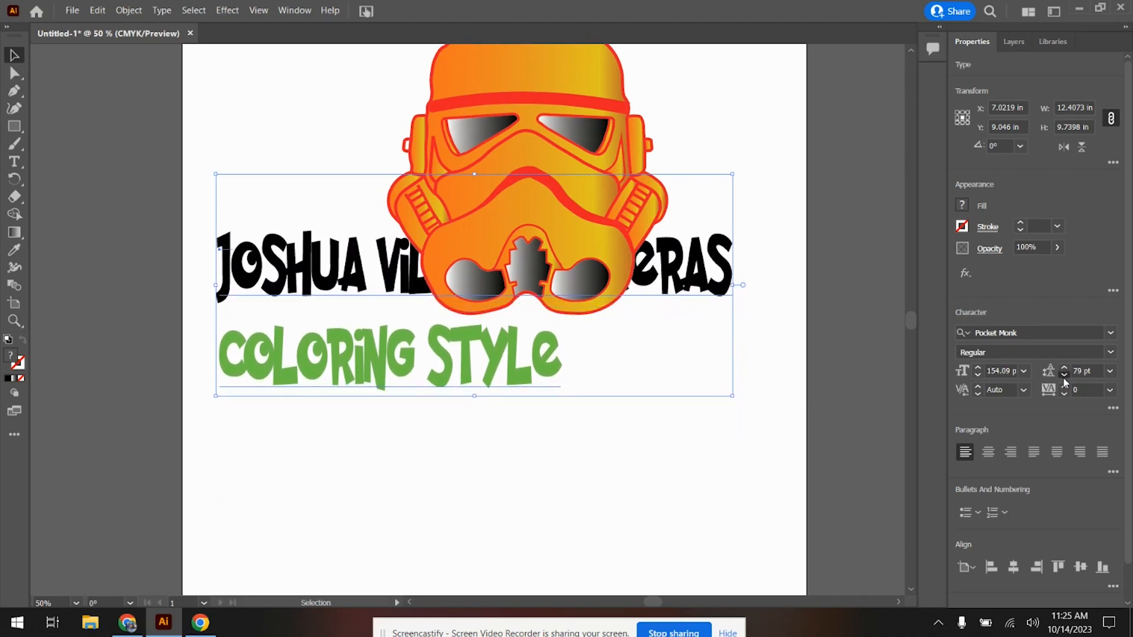
drag(425, 307, 431, 426)
scroll(366, 370, up, 3)
scroll(366, 371, down, 2)
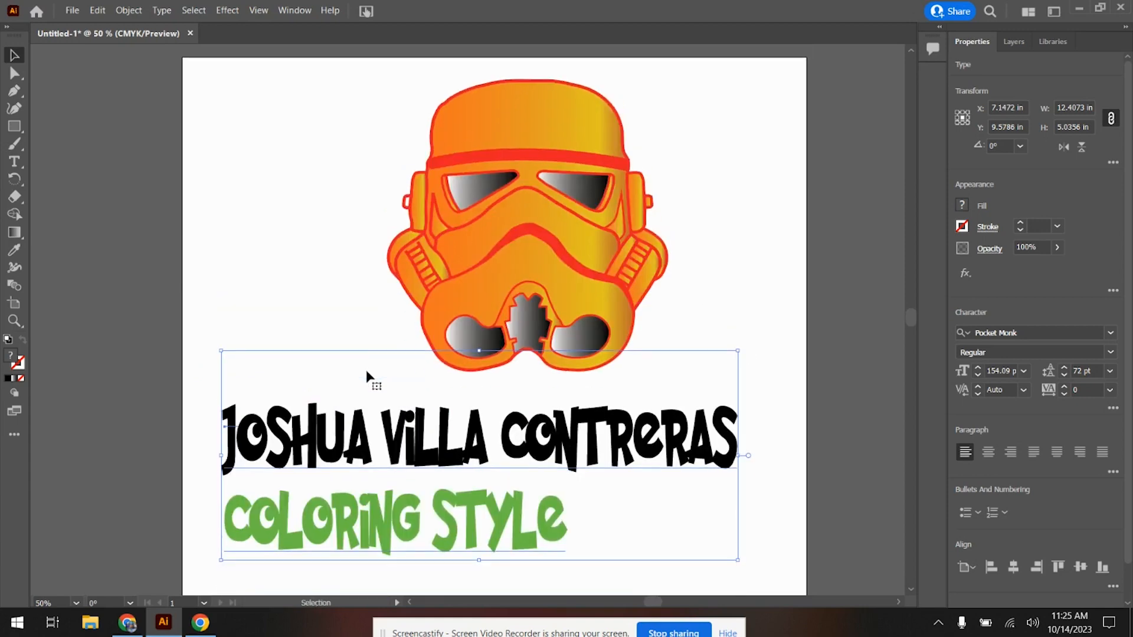
scroll(366, 370, down, 1)
drag(475, 279, 451, 289)
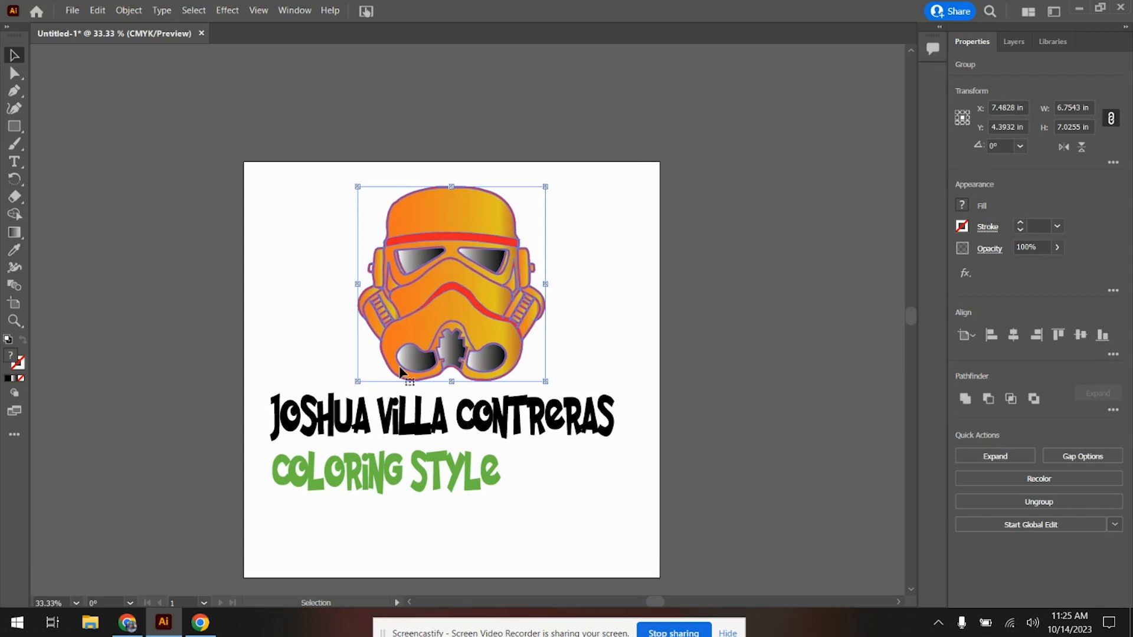